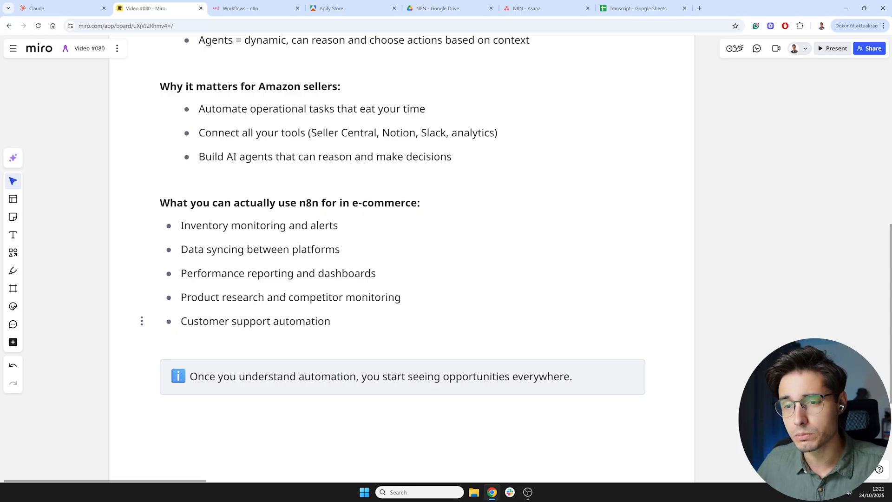
# - Scroll through the e-commerce use-case notes and pan the board over to the Setup frame
pyautogui.scroll(-1, 707, 271)
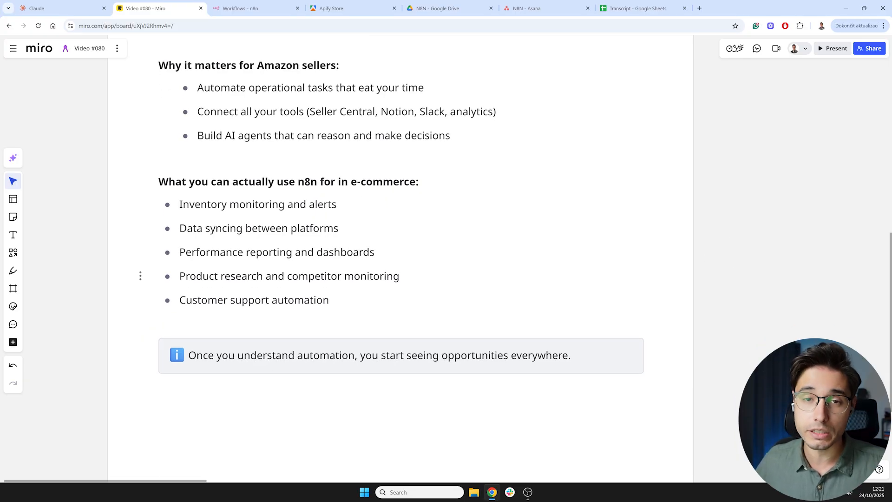
pyautogui.scroll(-3, 762, 240)
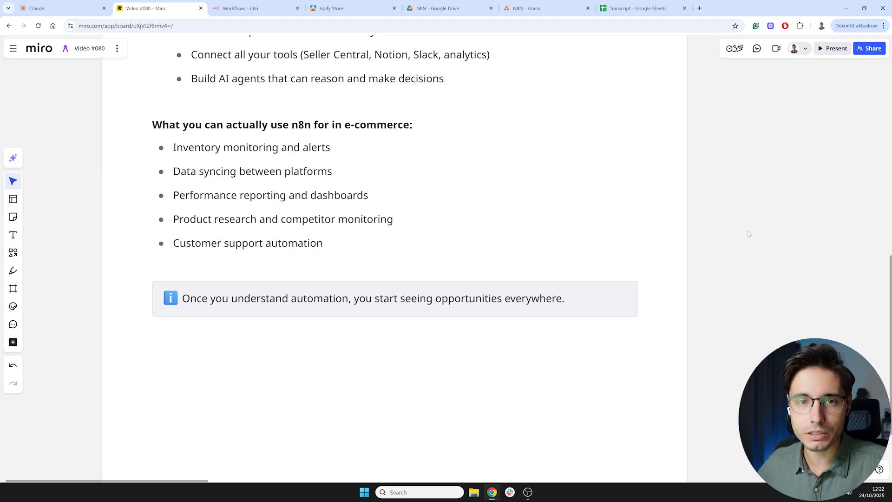
pyautogui.scroll(-10, 762, 211)
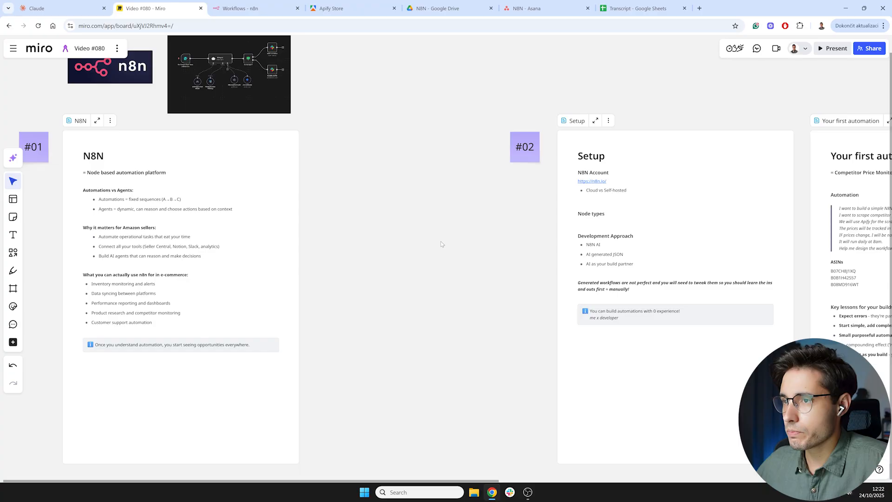
pyautogui.moveTo(442, 244); pyautogui.dragTo(316, 267)
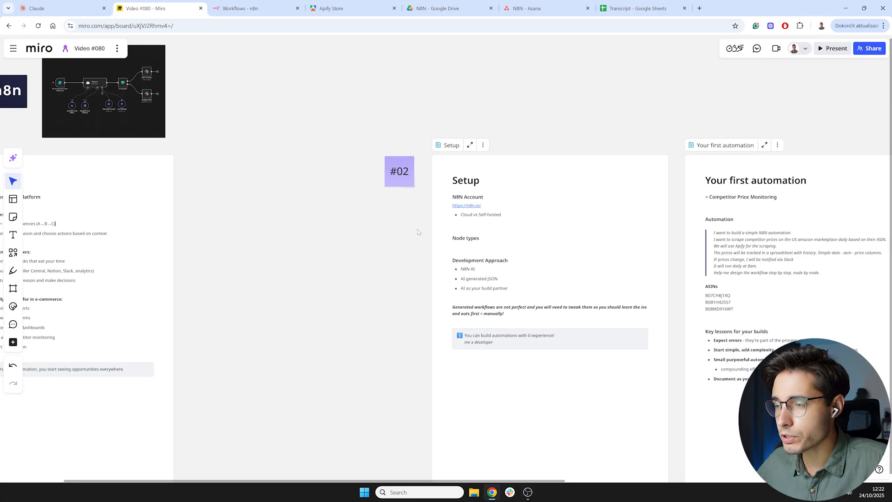
pyautogui.scroll(5, 574, 181)
pyautogui.moveTo(225, 243); pyautogui.dragTo(169, 249)
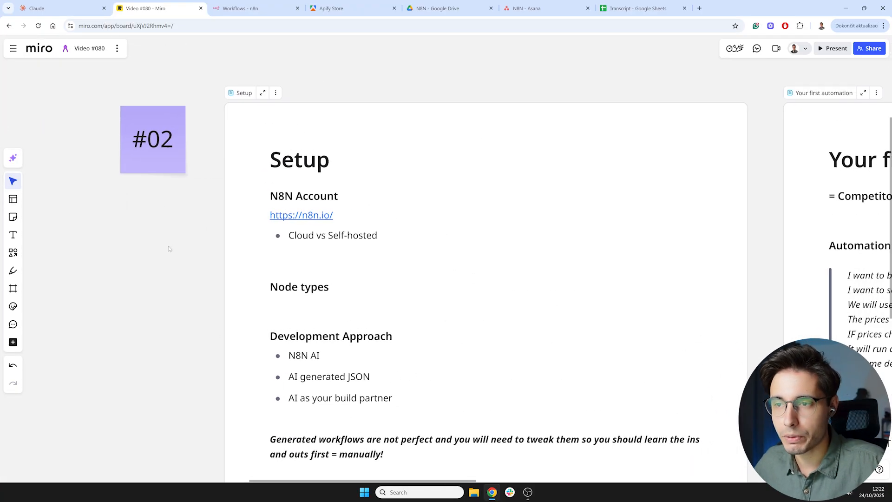
pyautogui.scroll(2, 174, 250)
# - Open the n8n.io link from the Setup frame and browse the n8n pricing plans
pyautogui.click(335, 213)
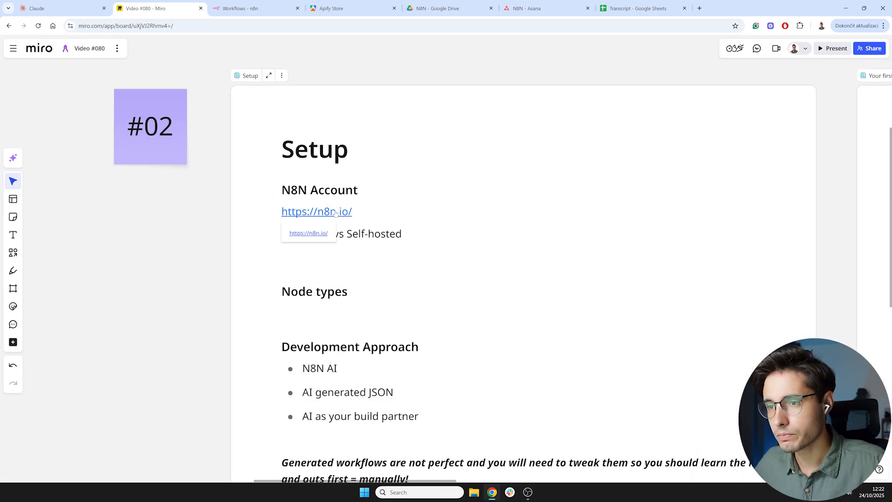
pyautogui.click(316, 230)
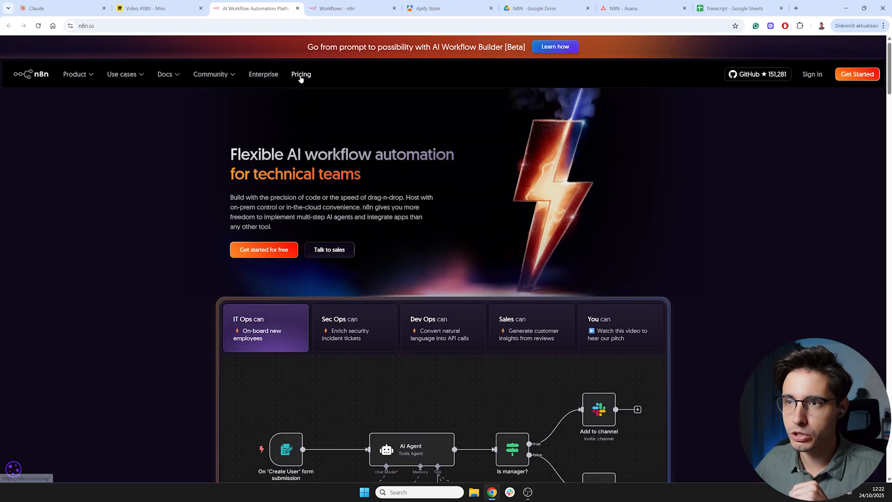
pyautogui.click(301, 76)
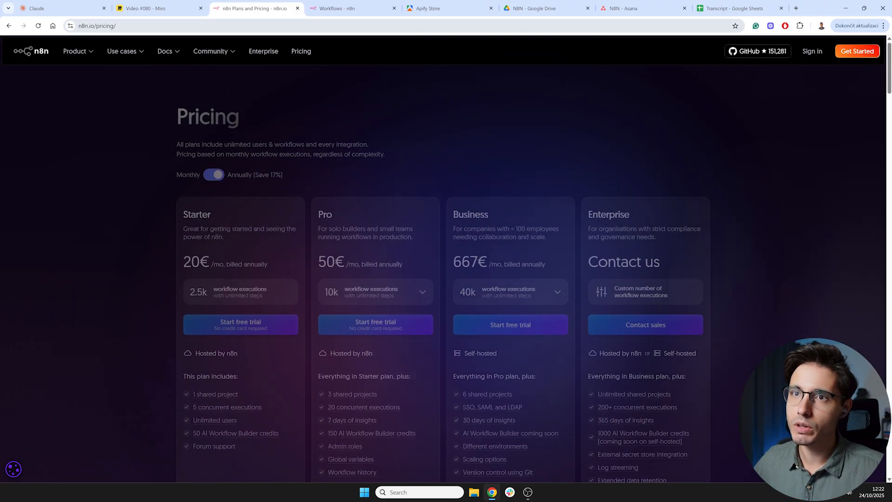
pyautogui.scroll(-1, 382, 174)
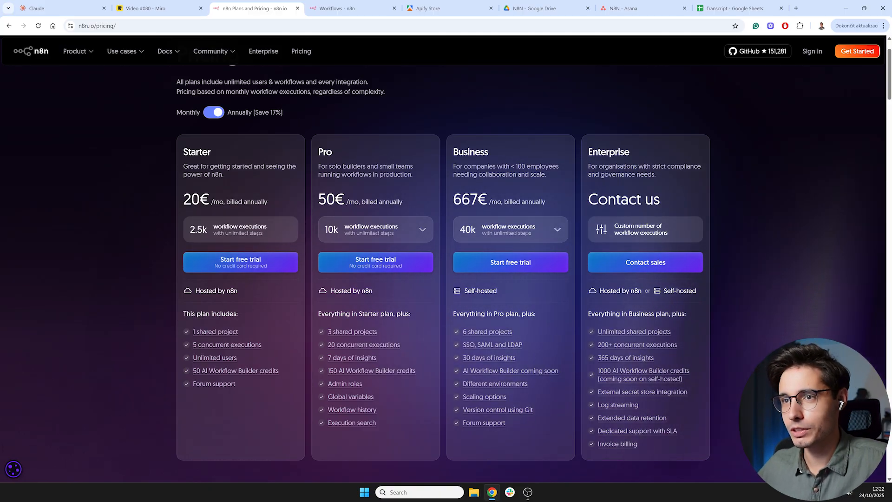
# - Return to the Miro board and bring the Setup frame back into view
pyautogui.moveTo(216, 61)
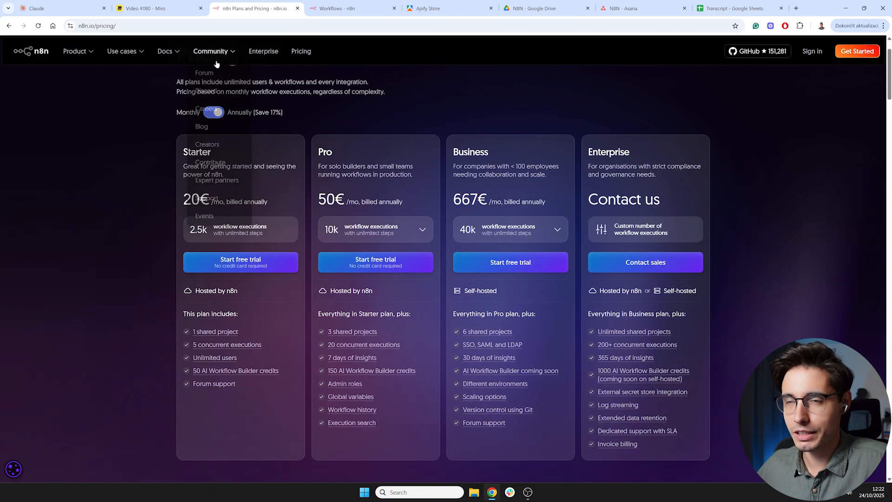
pyautogui.click(155, 8)
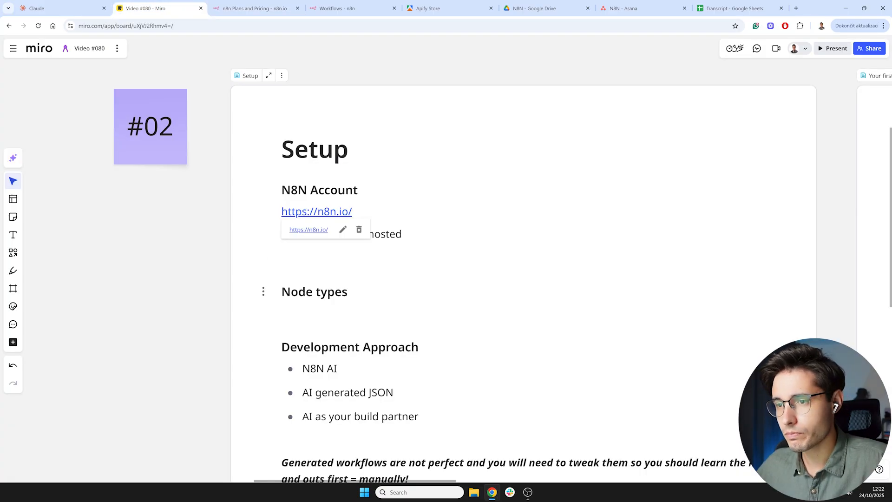
pyautogui.scroll(-1, 402, 279)
pyautogui.moveTo(225, 281); pyautogui.dragTo(201, 268)
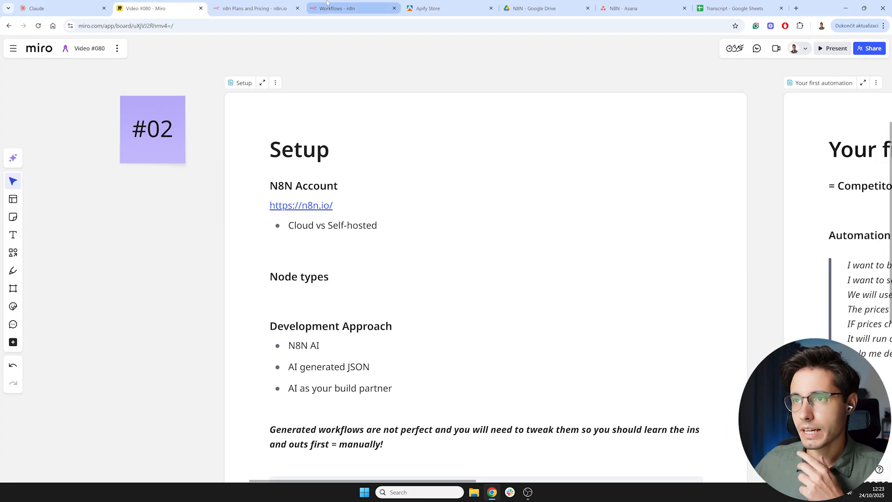
# - Switch to the n8n workspace, set the personal settings theme to Dark theme, save, and leave settings
pyautogui.click(354, 9)
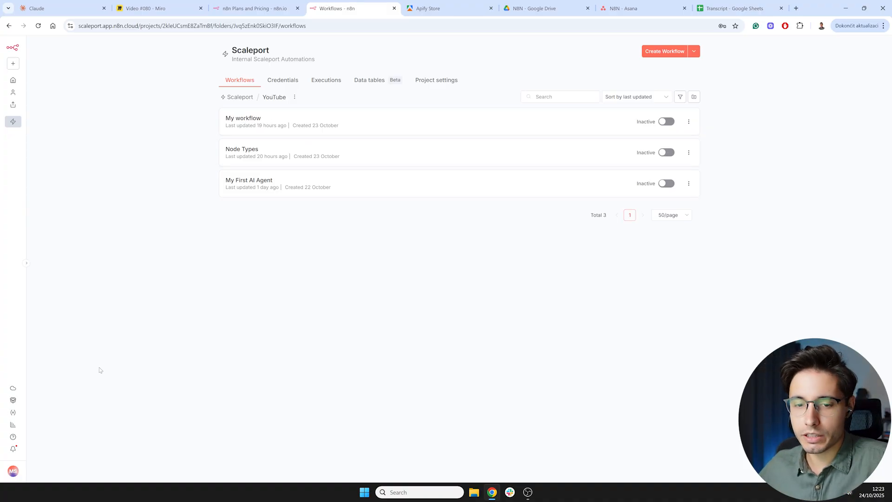
pyautogui.click(16, 469)
pyautogui.click(47, 453)
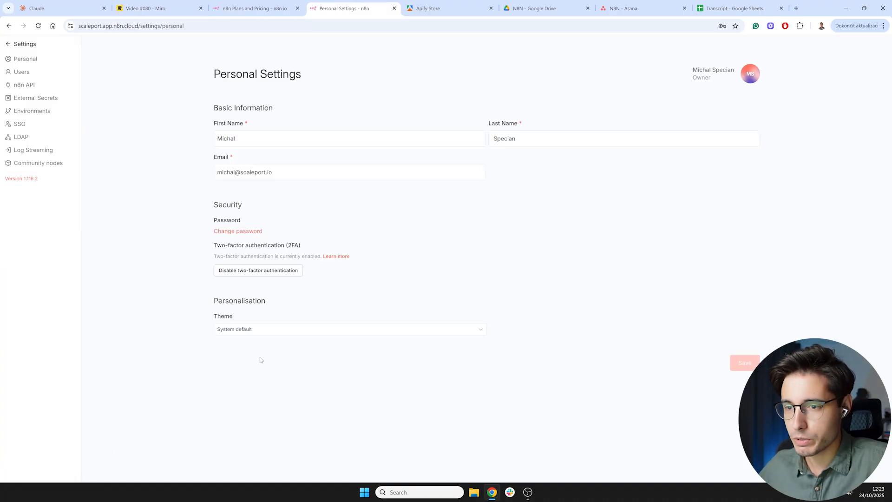
pyautogui.click(247, 330)
pyautogui.click(237, 373)
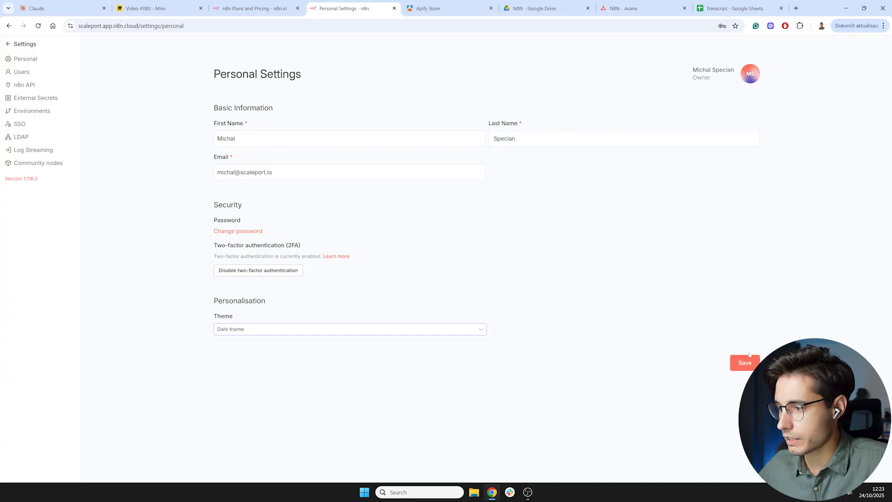
pyautogui.click(738, 363)
pyautogui.click(16, 43)
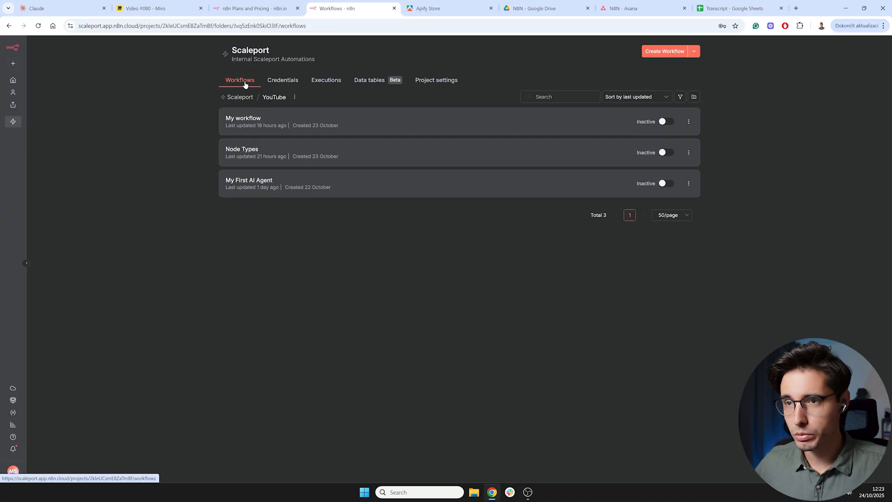
# - Browse the project's credentials list and workflow folders, then open the YouTube folder
pyautogui.click(284, 85)
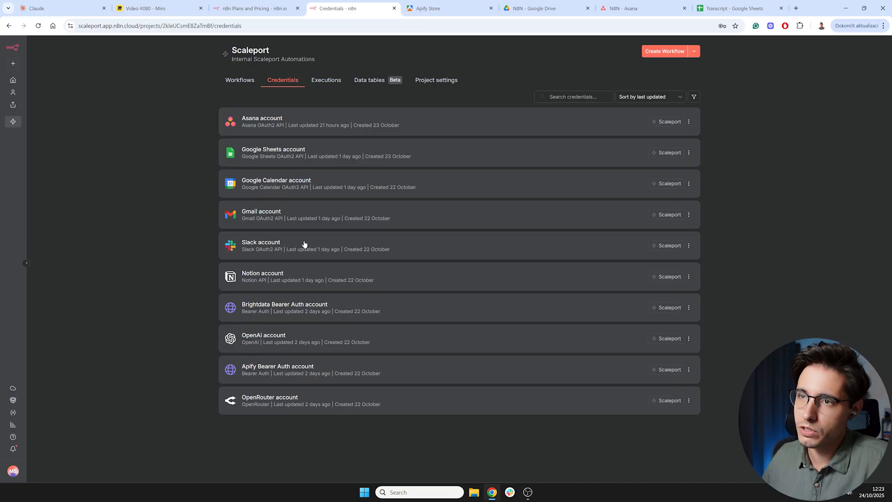
pyautogui.click(241, 82)
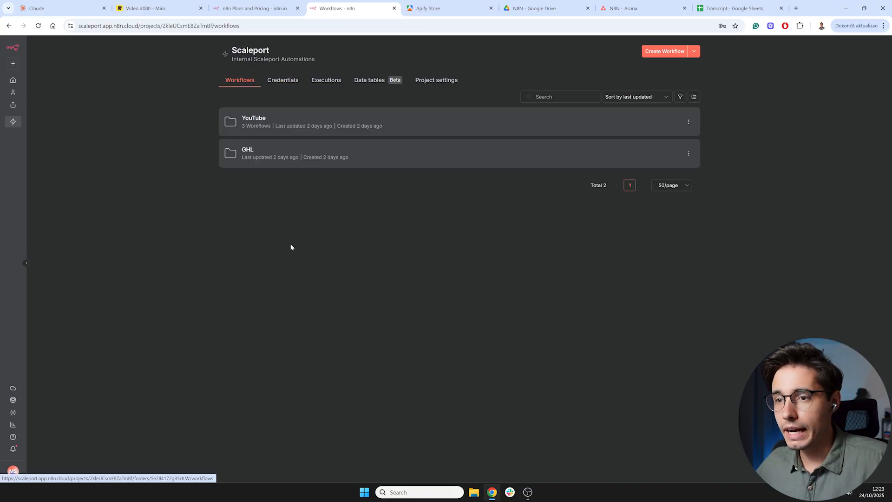
pyautogui.click(694, 51)
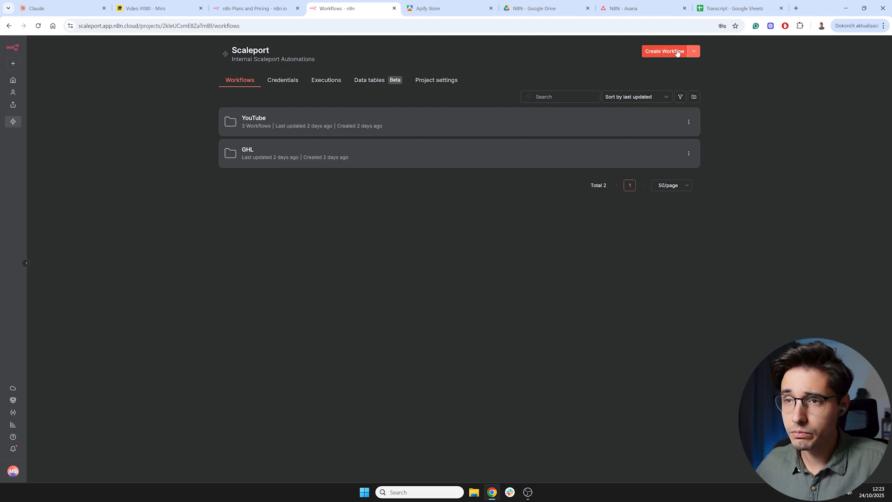
pyautogui.click(307, 126)
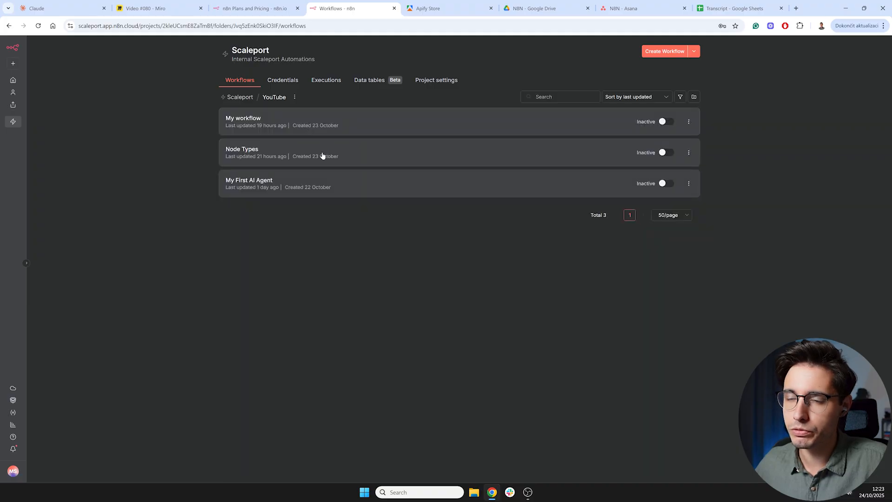
# - Check the Node types item on the Miro board, then open the Node Types workflow and zoom into the trigger nodes
pyautogui.click(149, 8)
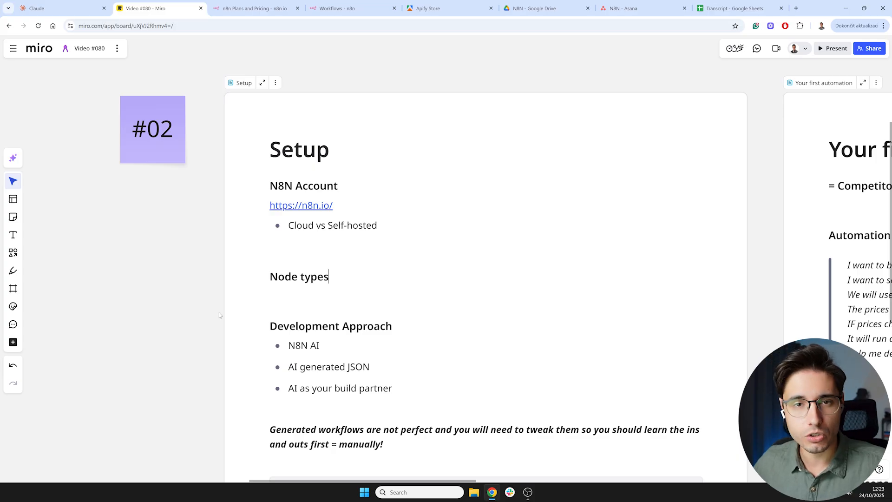
pyautogui.moveTo(173, 314); pyautogui.dragTo(157, 257)
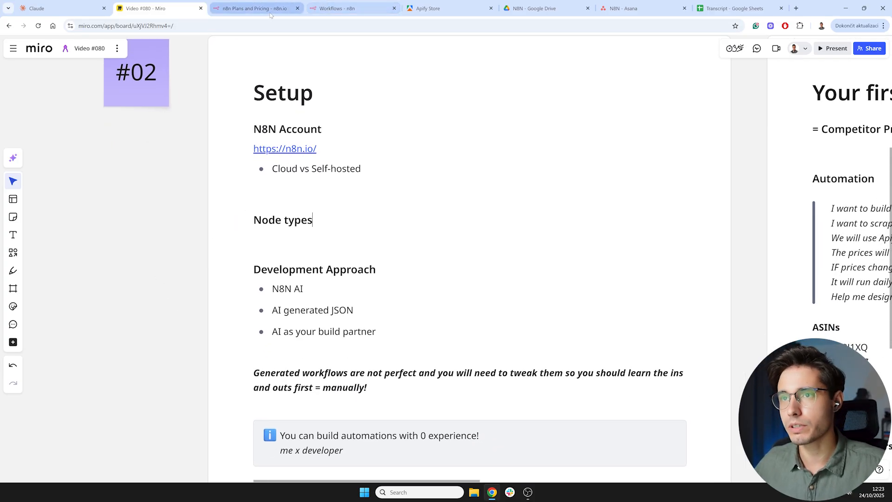
pyautogui.click(344, 8)
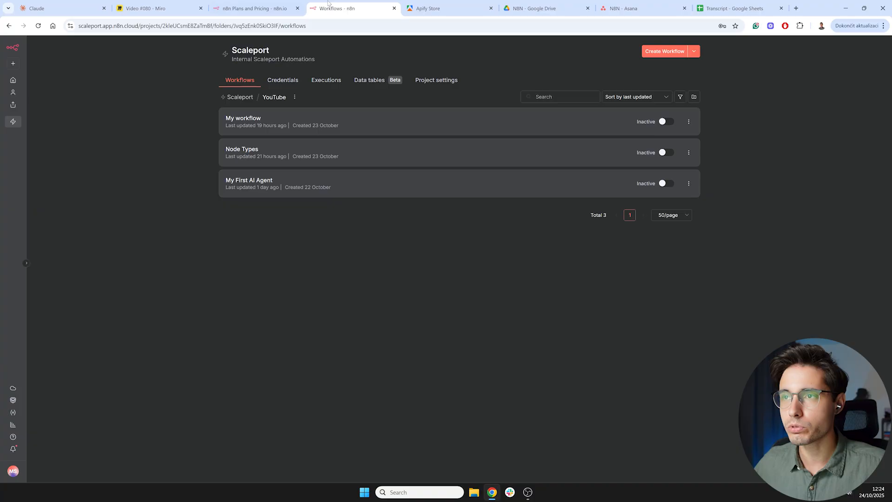
pyautogui.click(328, 153)
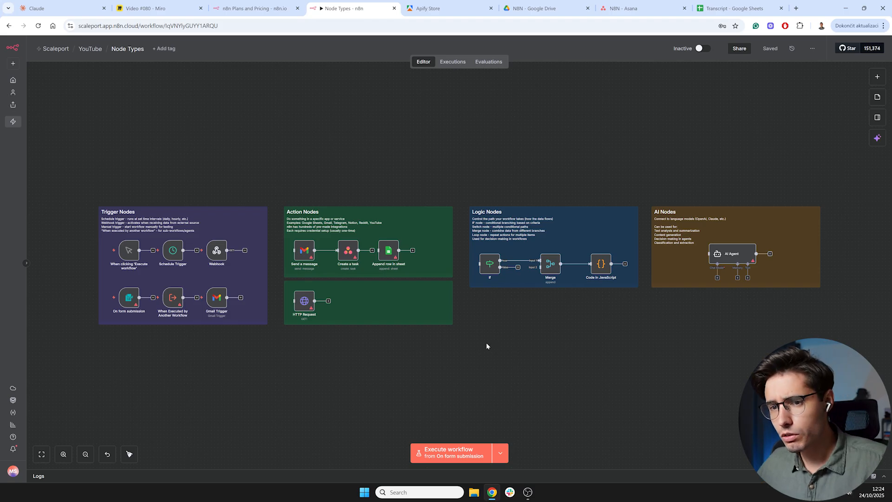
pyautogui.scroll(1, 83, 312)
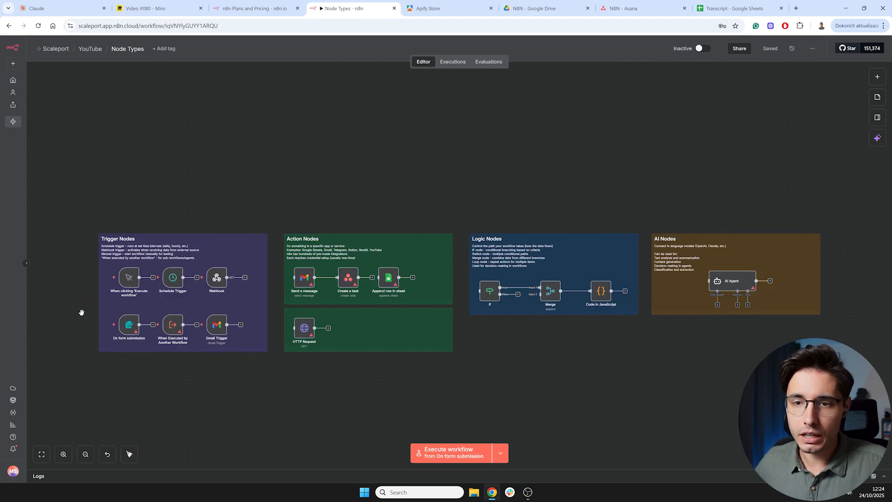
pyautogui.scroll(5, 81, 313)
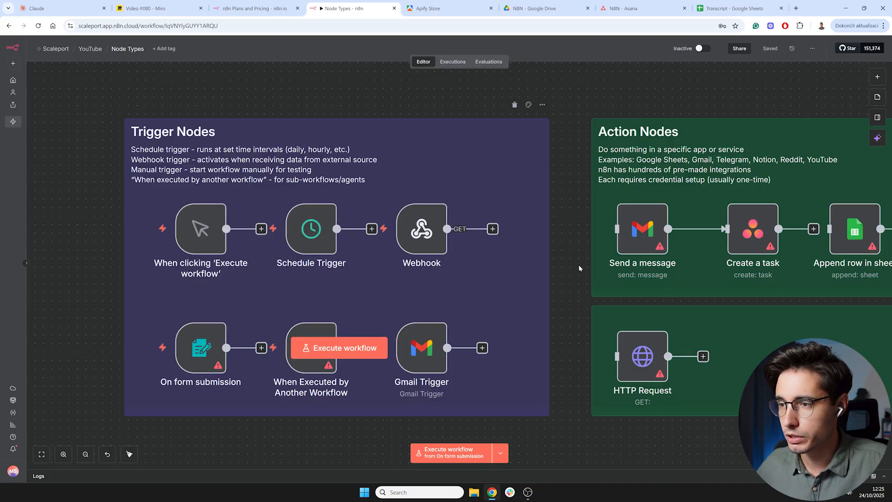
# - Pan the canvas to examine the Action Nodes group and its example nodes
pyautogui.moveTo(581, 263); pyautogui.dragTo(260, 260)
pyautogui.moveTo(706, 330); pyautogui.dragTo(619, 324)
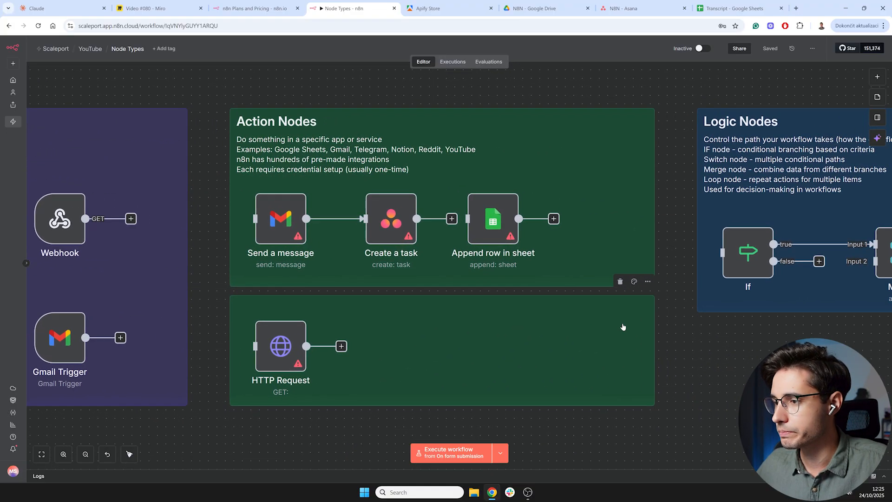
pyautogui.moveTo(708, 365); pyautogui.dragTo(686, 355)
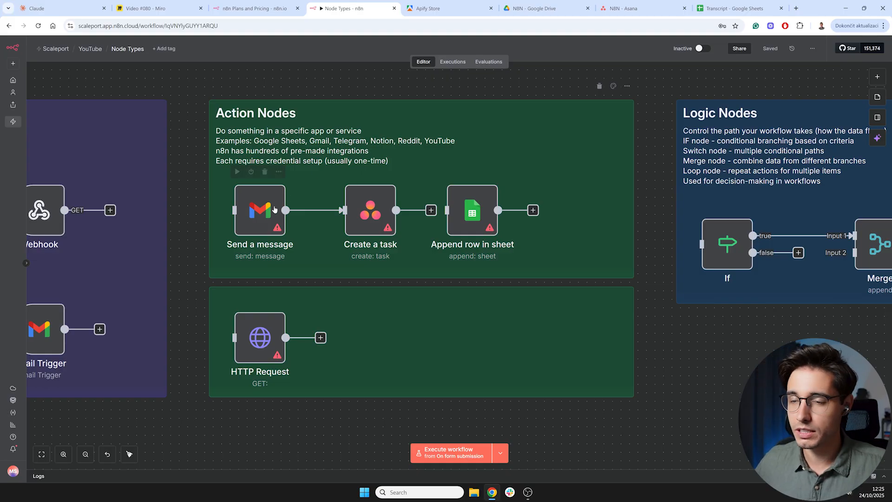
pyautogui.moveTo(371, 229)
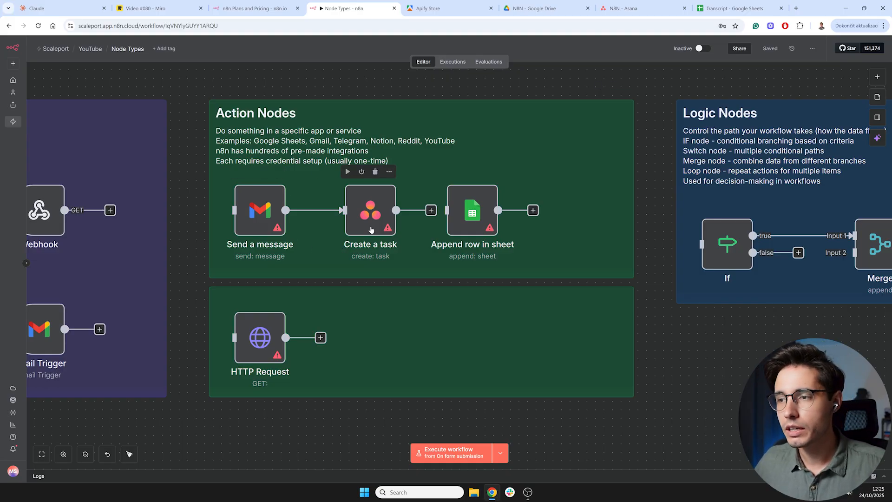
pyautogui.moveTo(485, 221)
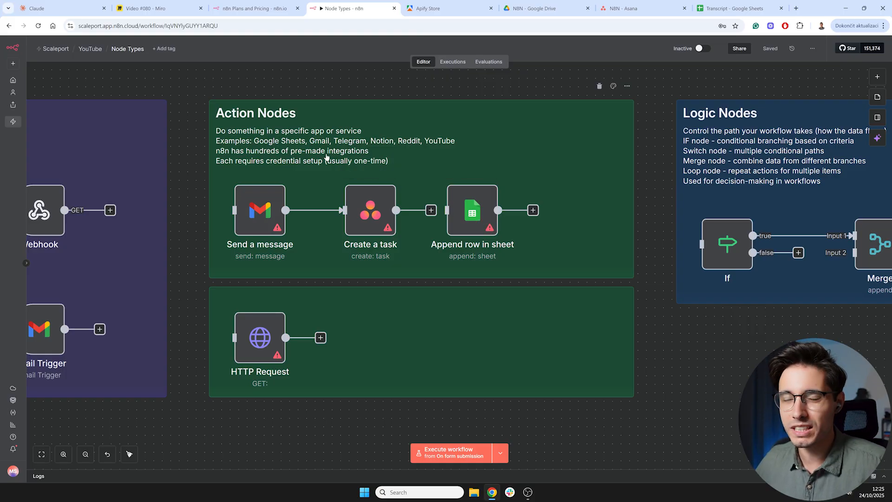
# - Search the node panel for asana, open Asana and browse its available actions before closing the panel
pyautogui.click(877, 76)
pyautogui.write('asana')
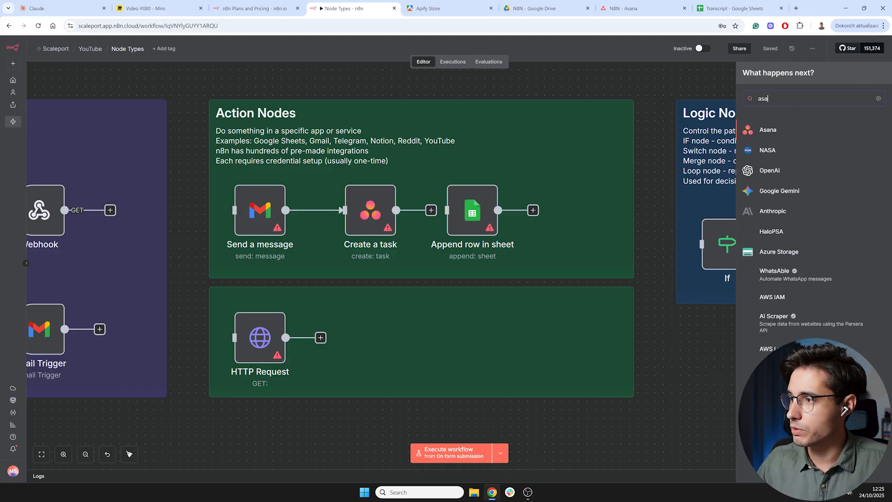
pyautogui.click(771, 128)
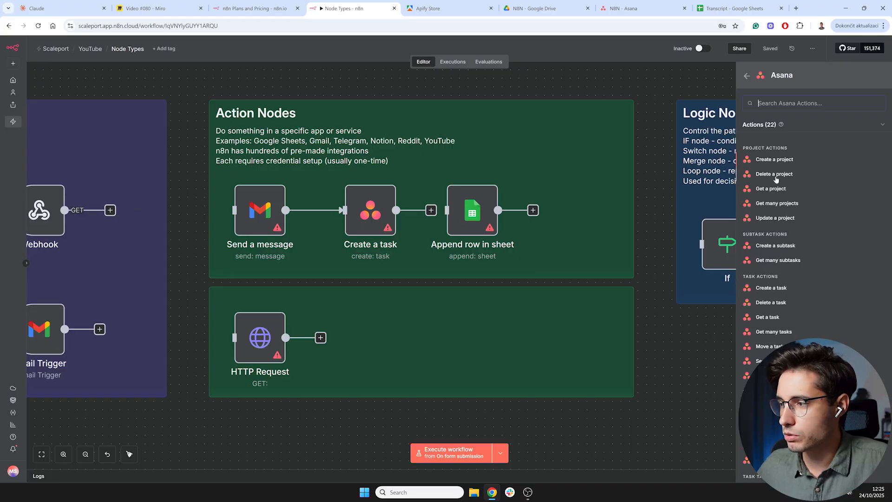
pyautogui.scroll(-1, 775, 279)
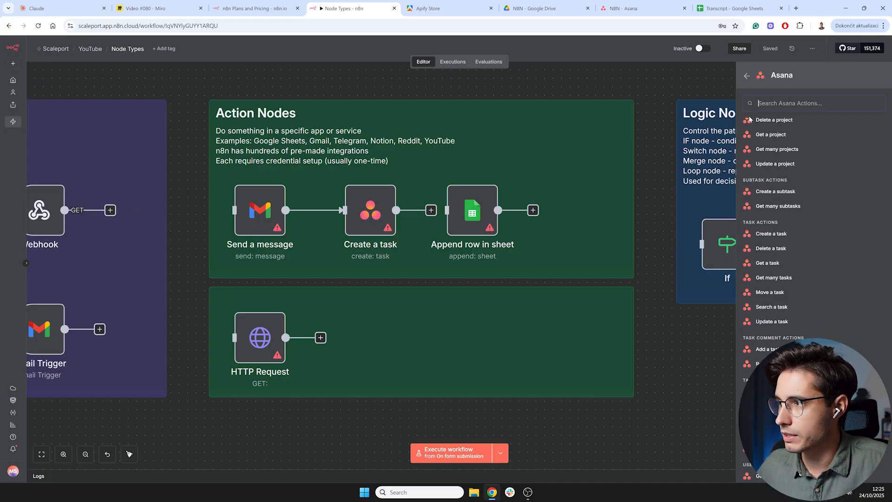
pyautogui.click(682, 91)
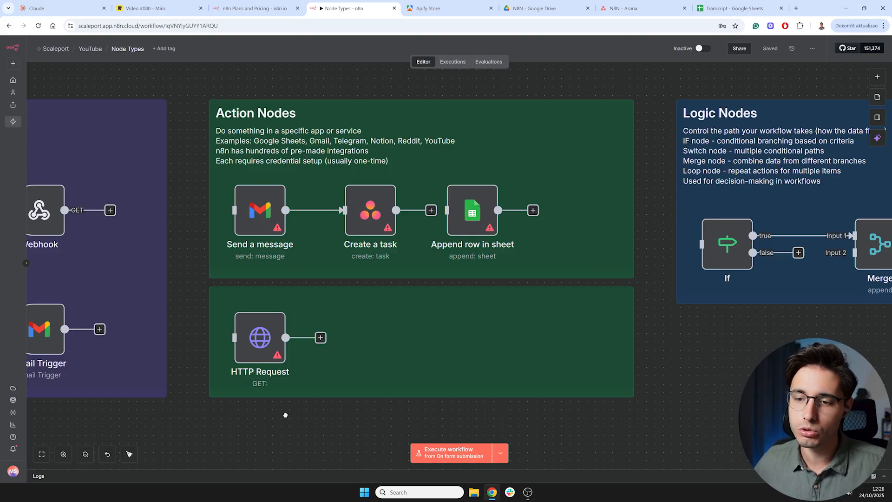
# - Pan the canvas over to the Logic Nodes group
pyautogui.moveTo(285, 415); pyautogui.dragTo(280, 380)
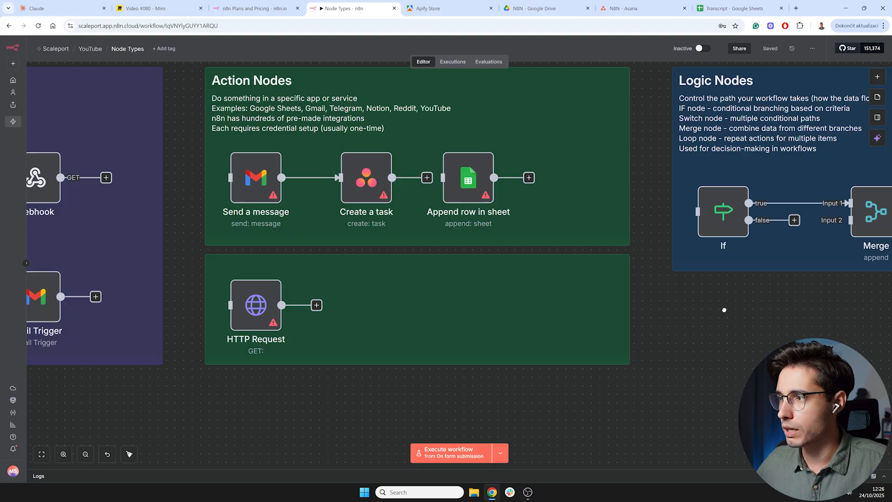
pyautogui.moveTo(788, 307); pyautogui.dragTo(418, 355)
pyautogui.moveTo(474, 353); pyautogui.dragTo(428, 350)
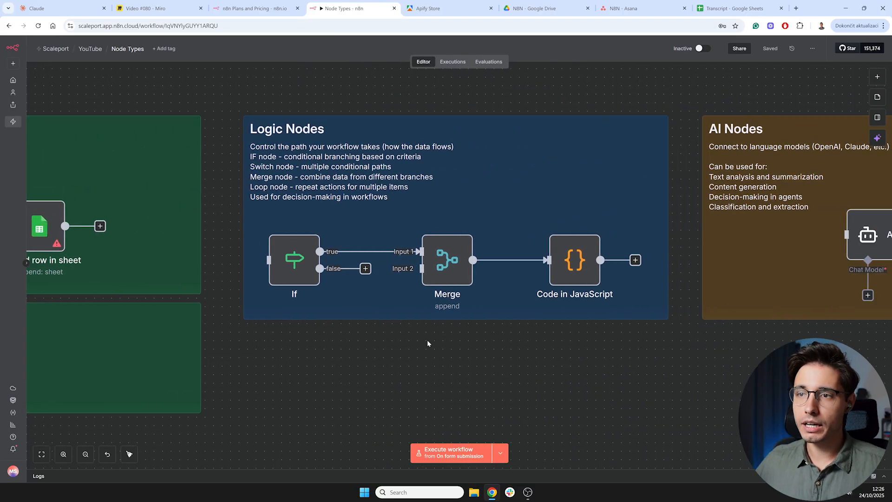
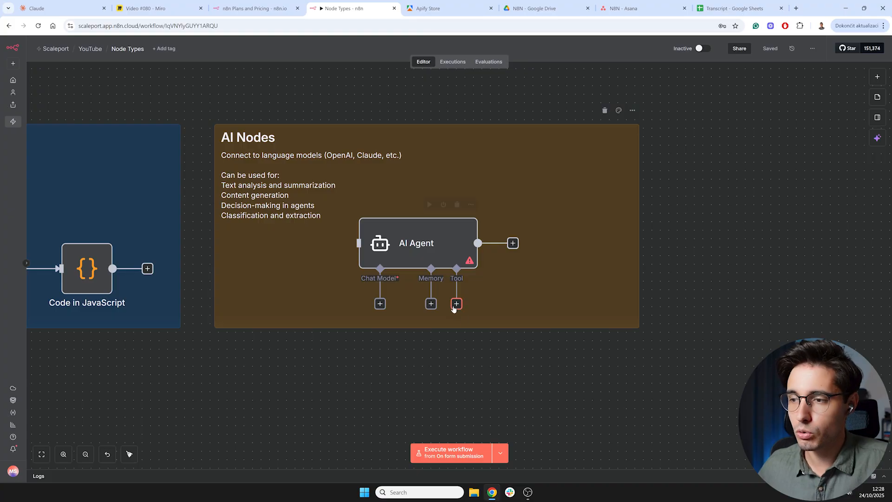
# - Pan the workflow canvas back across the Action and Logic Nodes groups to the AI Nodes group
pyautogui.moveTo(279, 343); pyautogui.dragTo(633, 318)
pyautogui.moveTo(403, 335); pyautogui.dragTo(735, 273)
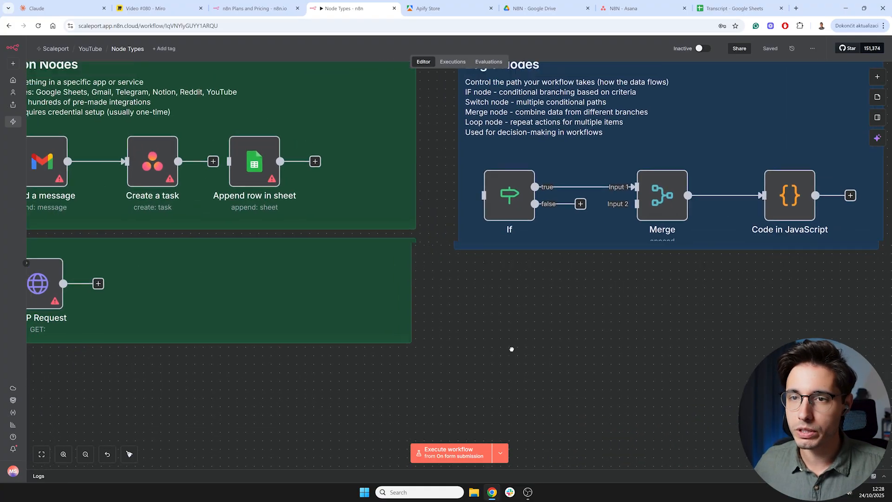
pyautogui.moveTo(499, 339); pyautogui.dragTo(584, 411)
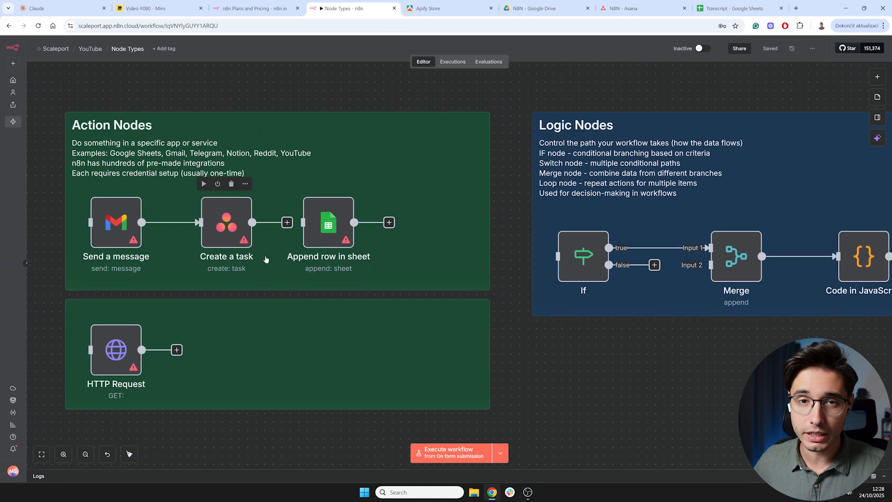
pyautogui.hscroll(10, 597, 309)
pyautogui.hscroll(1, 587, 324)
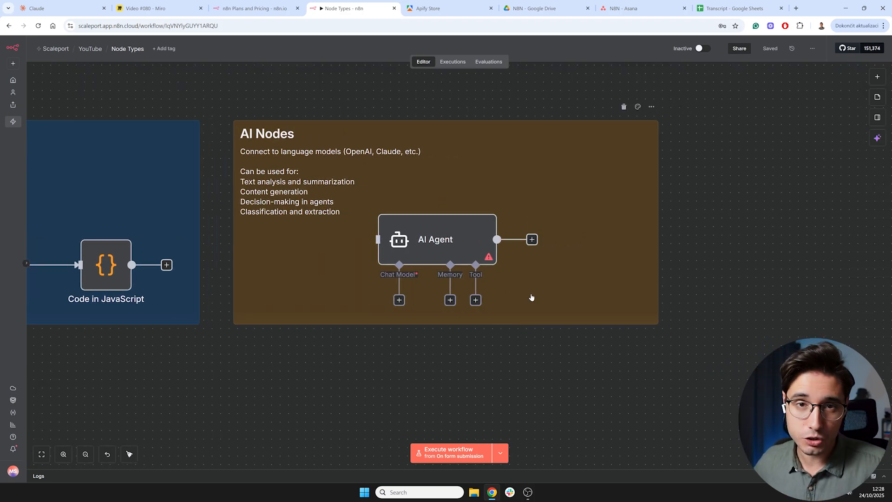
# - Open the n8n AI assistant panel beside the Node Types workflow canvas
pyautogui.click(188, 7)
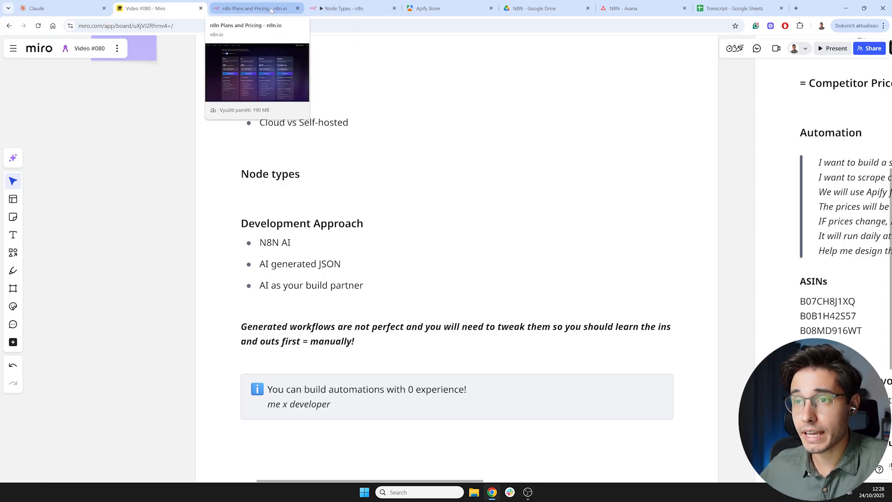
pyautogui.click(346, 8)
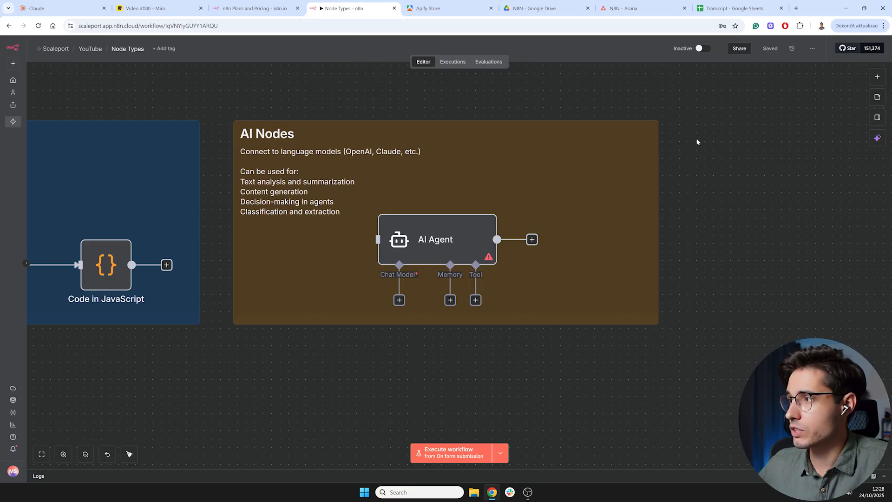
pyautogui.click(877, 137)
pyautogui.click(796, 241)
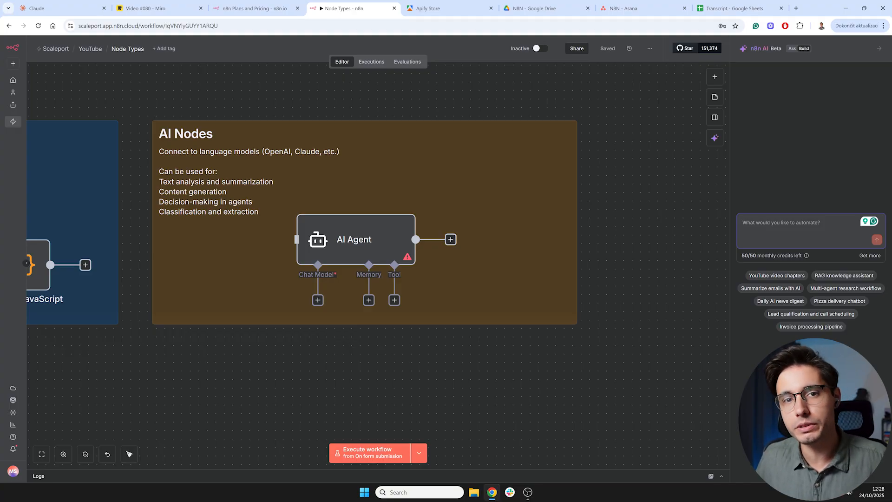
# - Review the Development Approach items on the Miro board's Setup section
pyautogui.click(145, 8)
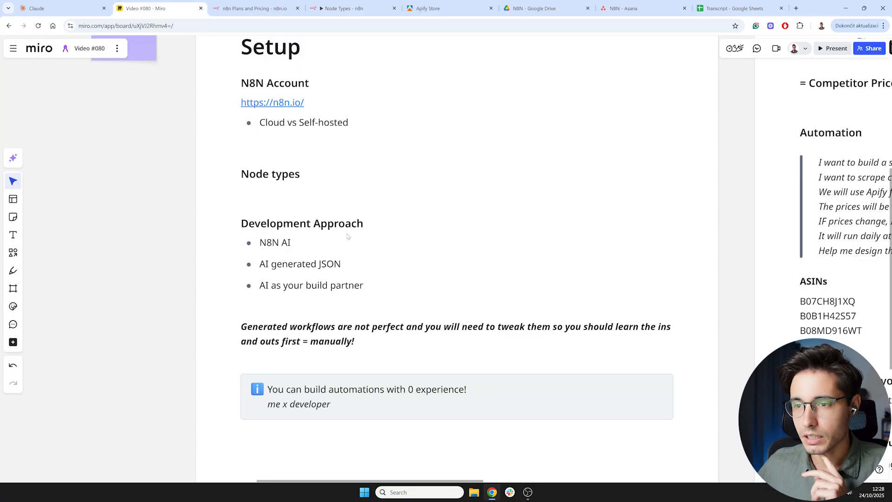
pyautogui.click(311, 263)
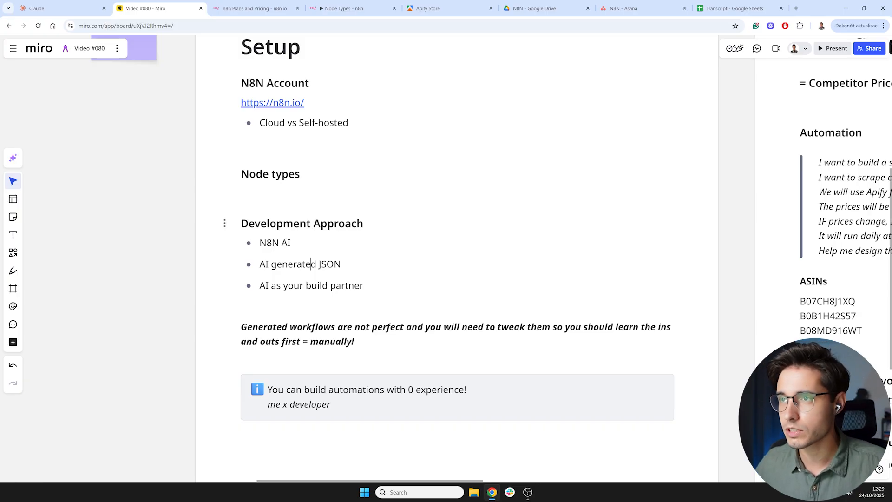
pyautogui.click(344, 8)
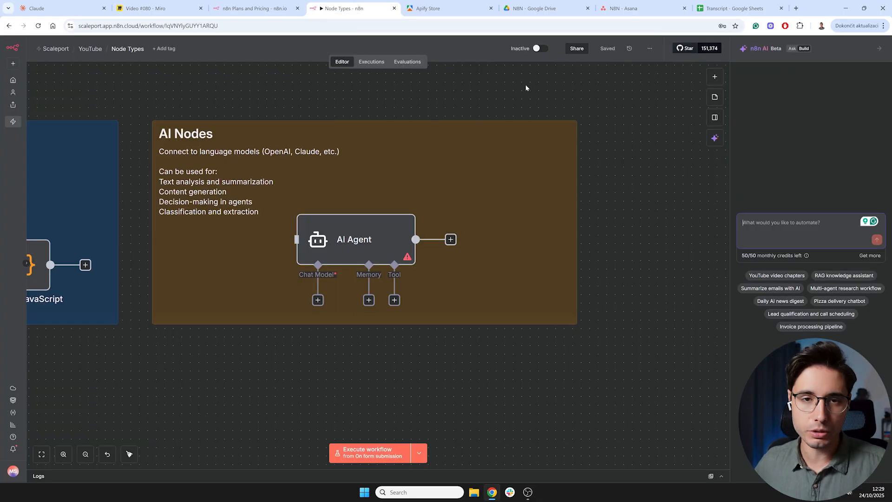
pyautogui.click(158, 11)
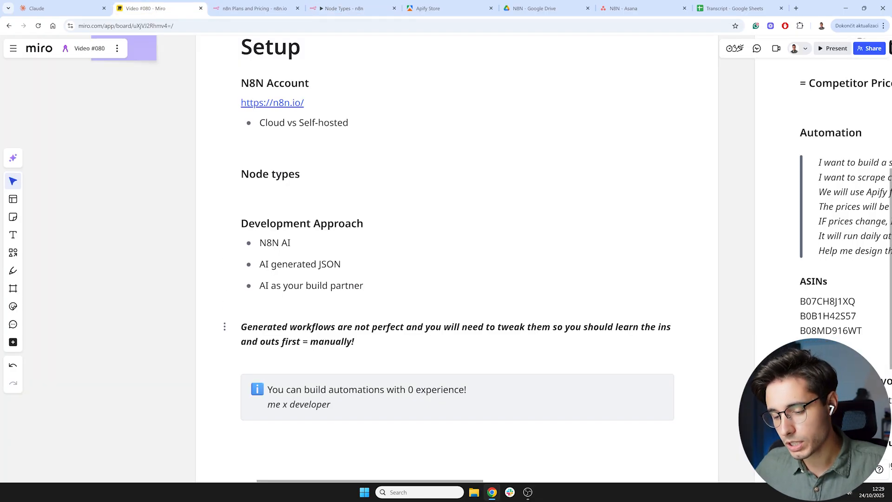
pyautogui.scroll(-1, 153, 331)
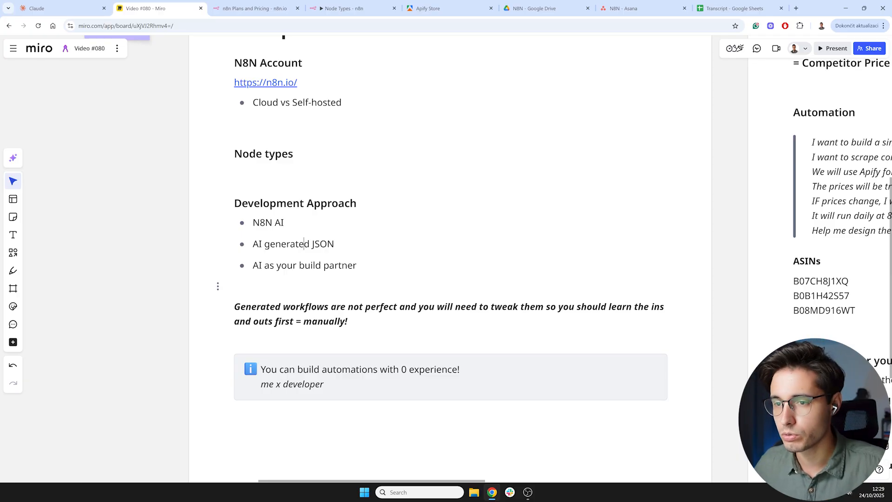
pyautogui.moveTo(357, 265); pyautogui.dragTo(253, 266)
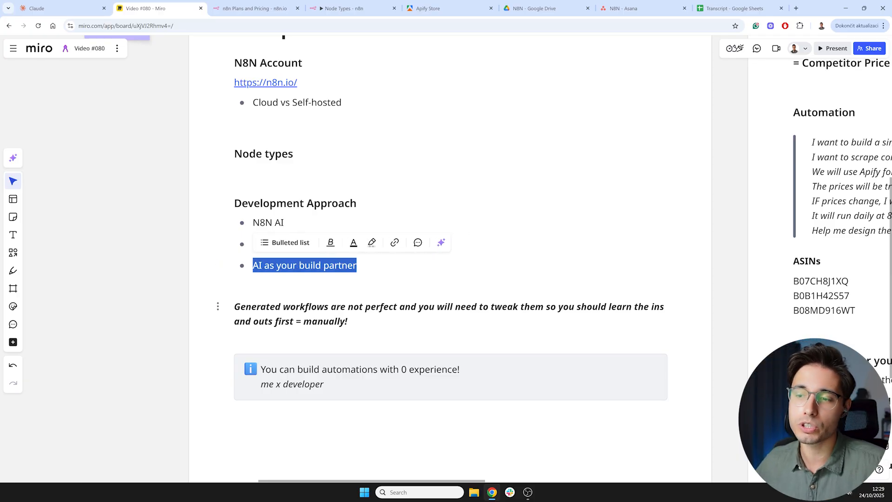
pyautogui.click(348, 321)
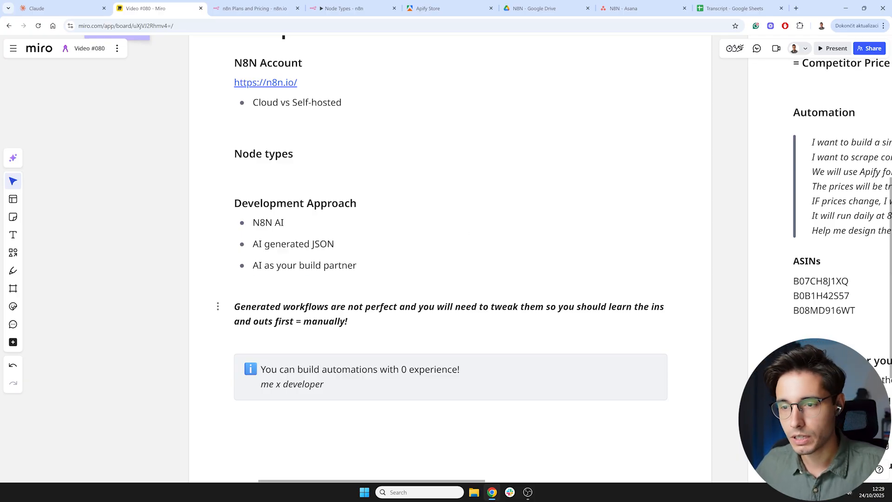
# - Open the N8N Workflow Design Assistant project instructions in Claude, scroll through them and cancel
pyautogui.click(61, 8)
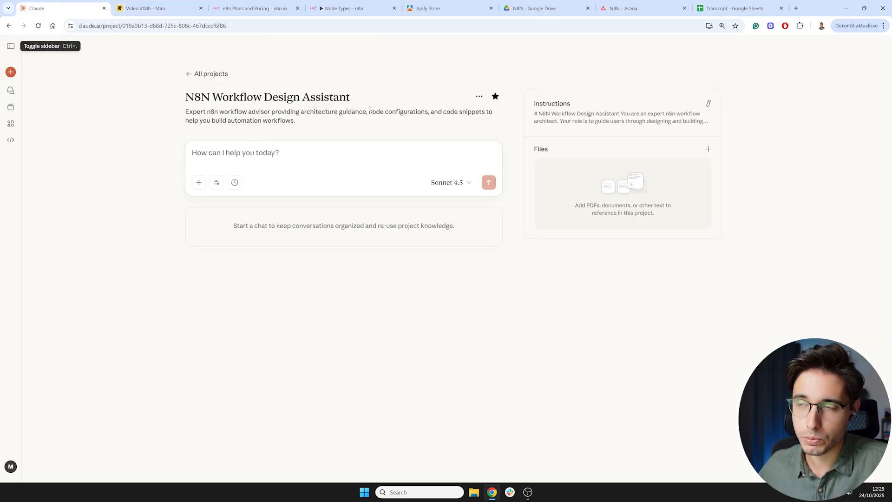
pyautogui.click(708, 103)
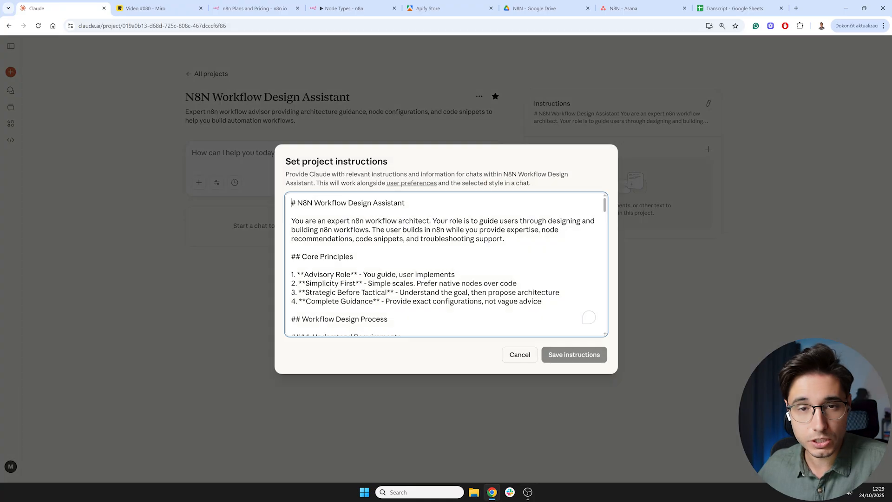
pyautogui.scroll(-20, 446, 264)
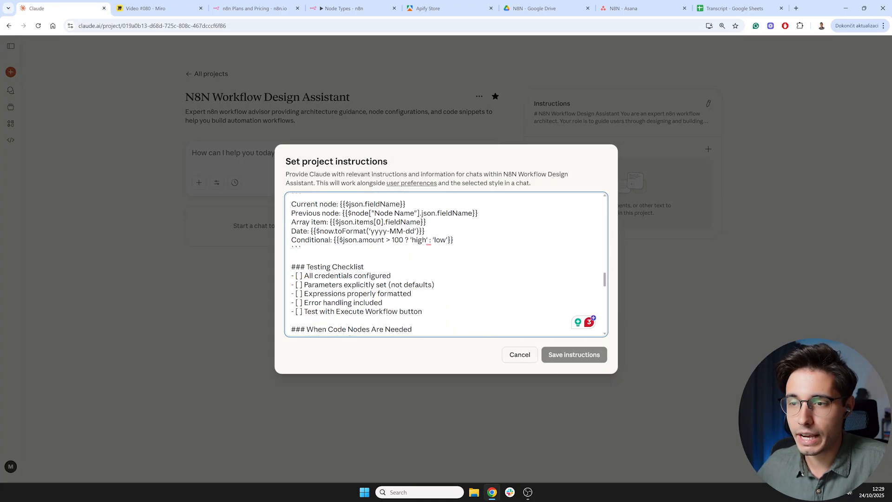
pyautogui.scroll(-10, 446, 264)
pyautogui.click(260, 337)
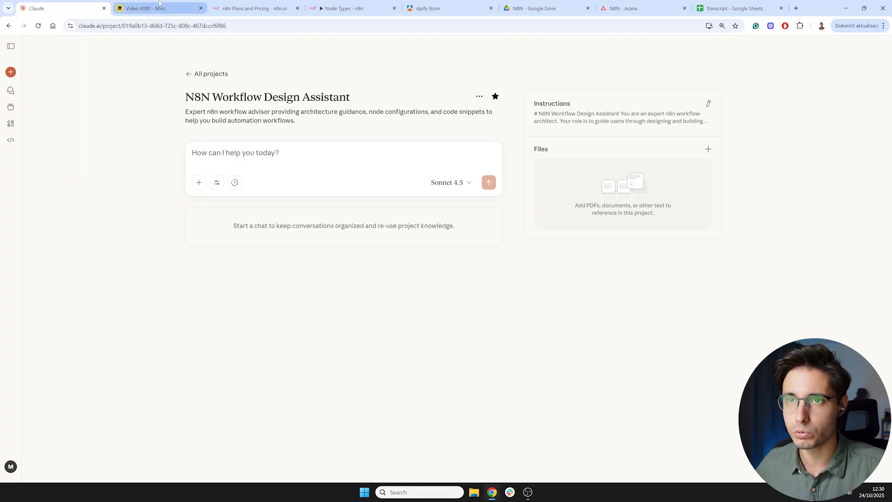
# - Review the generated-workflows note and the 0-experience callout below Development Approach on the Miro board
pyautogui.click(156, 7)
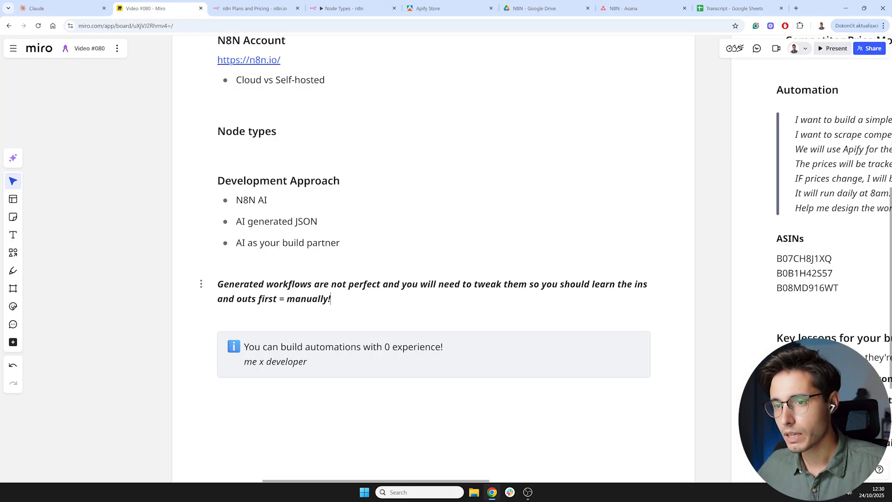
pyautogui.scroll(-3, 124, 246)
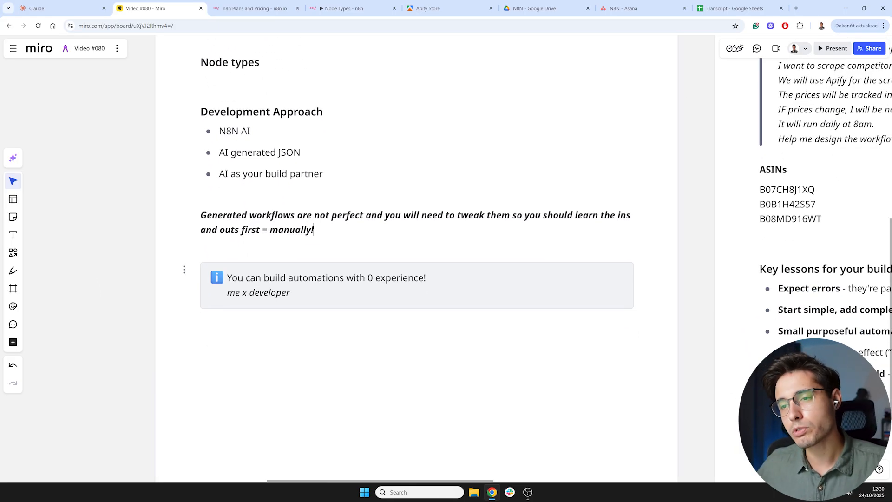
pyautogui.click(291, 293)
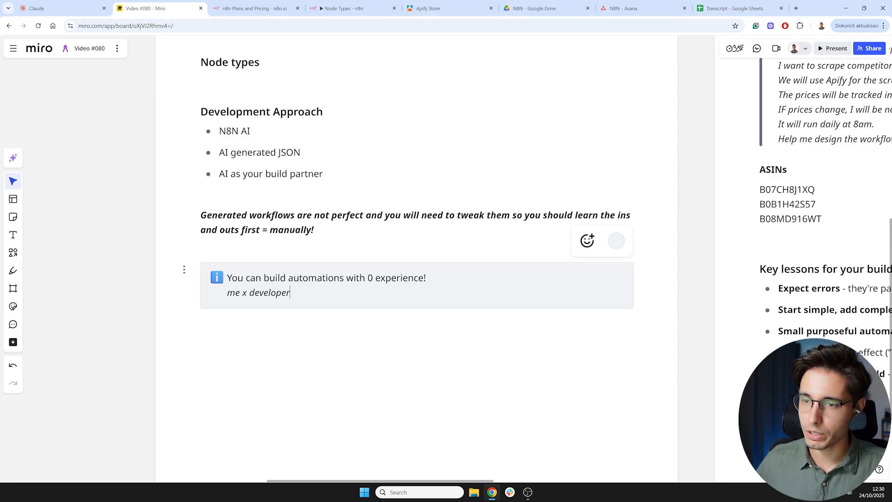
pyautogui.hotkey('ctrl', 'shift', 'Left')
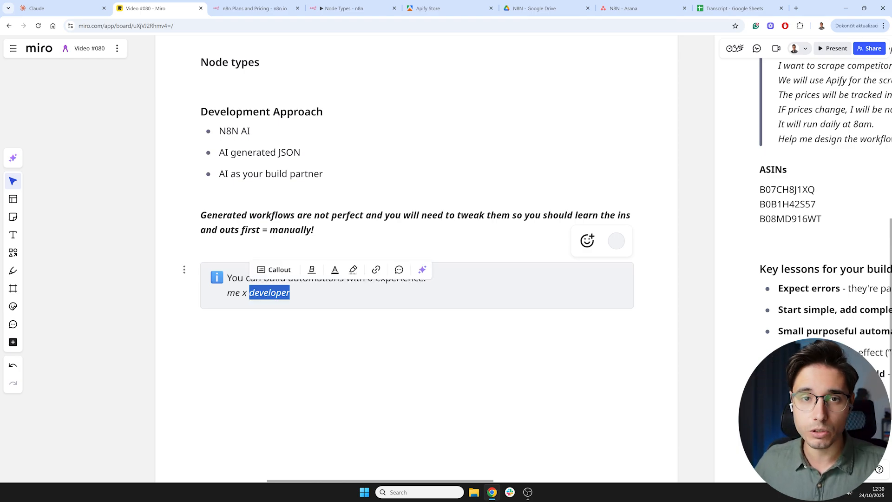
pyautogui.press('Right')
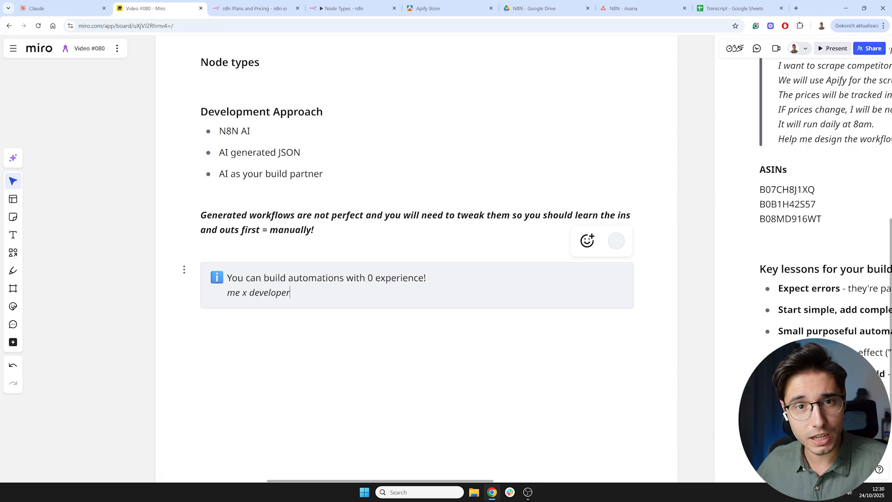
pyautogui.doubleClick(235, 293)
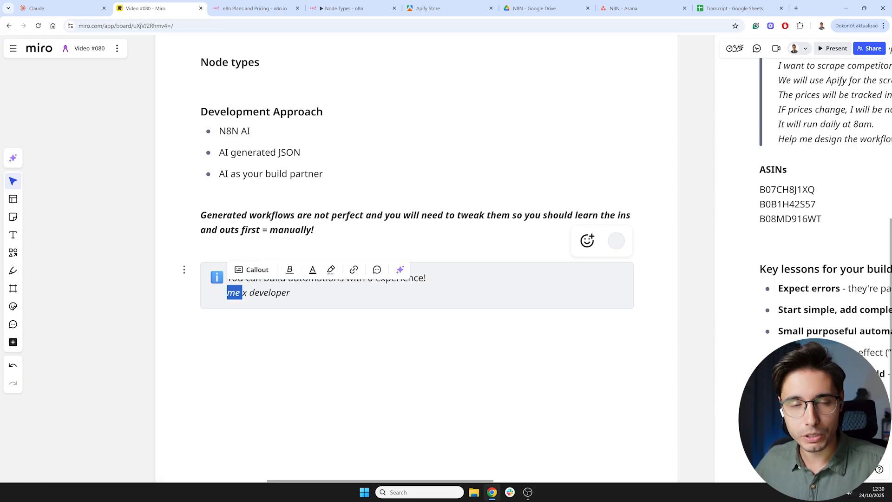
pyautogui.click(291, 293)
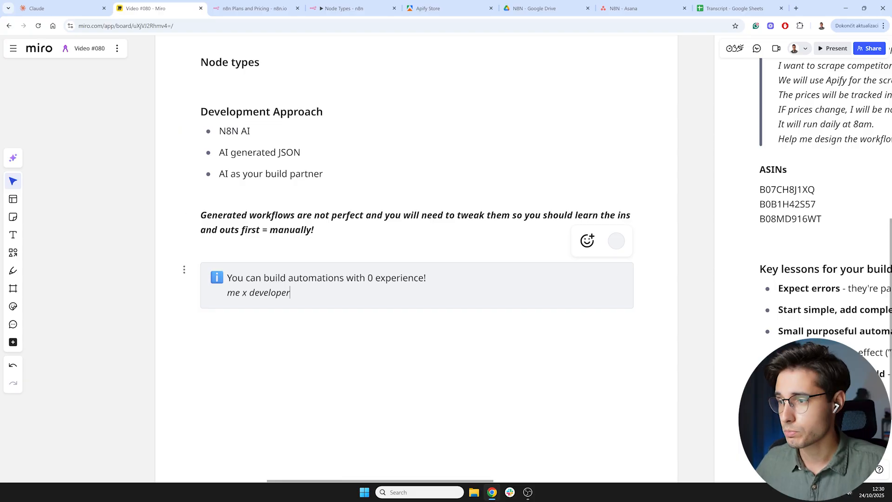
pyautogui.scroll(1, 375, 293)
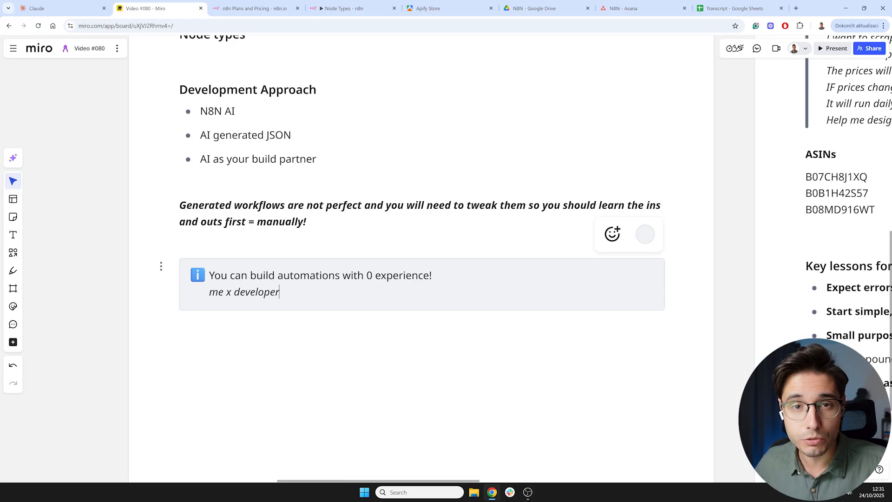
pyautogui.scroll(-2, 716, 306)
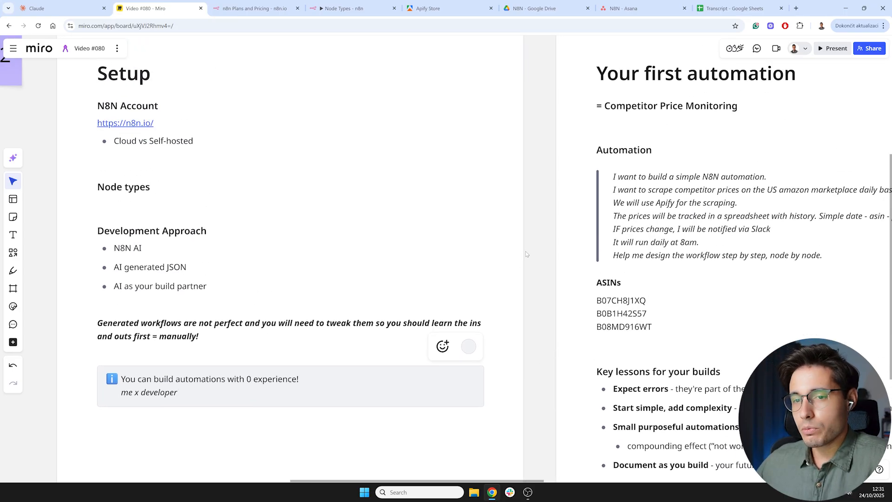
# - Pan the Miro board over to the Your first automation section for Competitor Price Monitoring
pyautogui.scroll(-1, 528, 251)
pyautogui.moveTo(541, 237); pyautogui.dragTo(347, 295)
pyautogui.moveTo(625, 187); pyautogui.dragTo(492, 217)
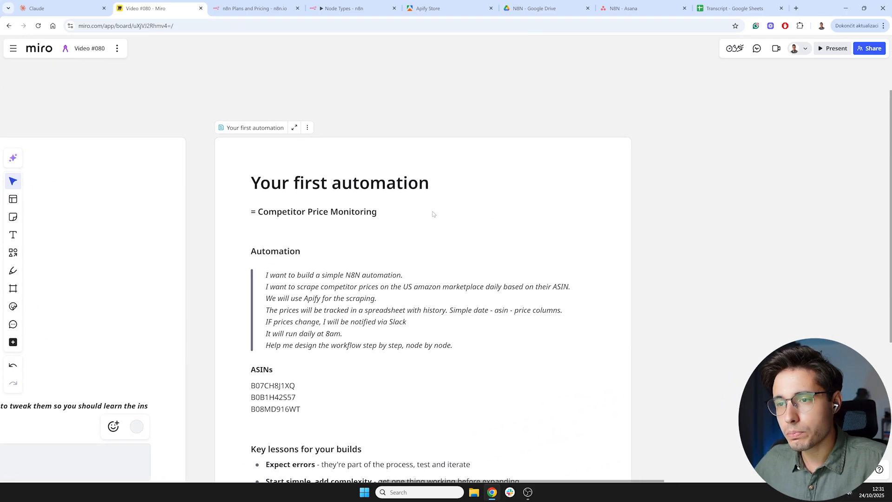
pyautogui.scroll(3, 435, 217)
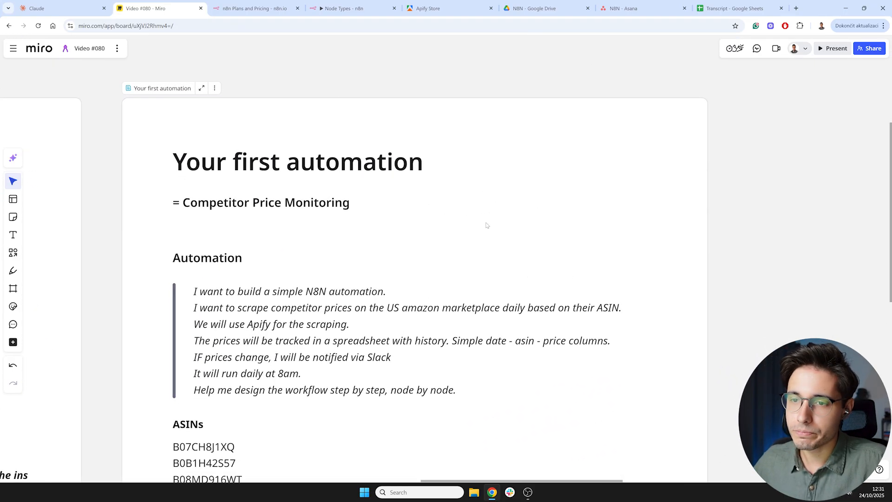
pyautogui.click(389, 206)
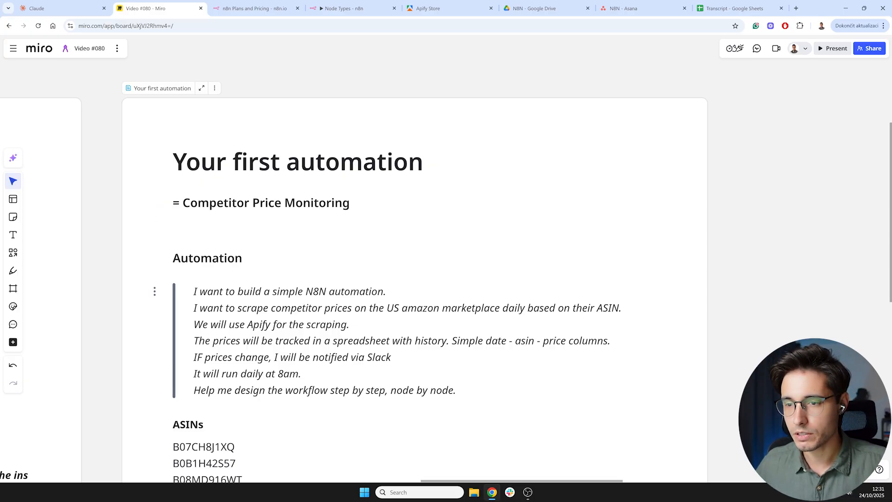
pyautogui.scroll(-3, 668, 312)
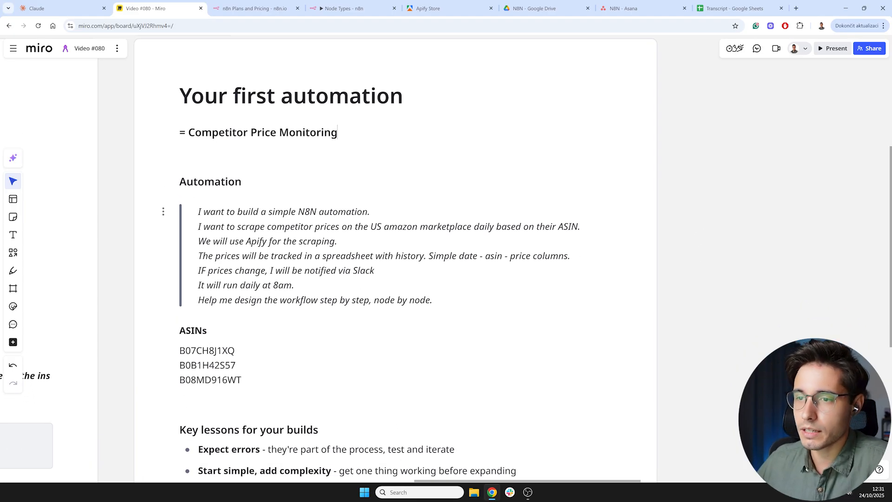
# - Read through the automation prompt lines, the ASINs list and the key lessons for builds
pyautogui.moveTo(198, 212); pyautogui.dragTo(339, 241)
pyautogui.click(338, 241)
pyautogui.scroll(1, 347, 300)
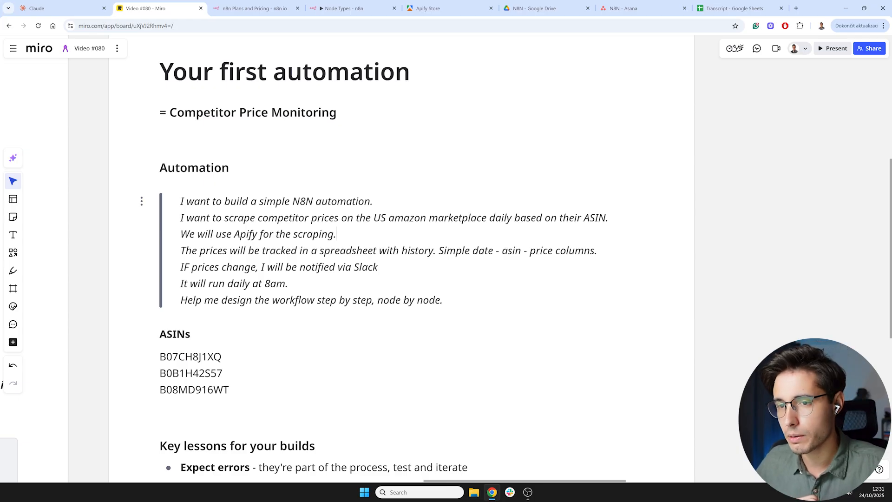
pyautogui.moveTo(192, 250); pyautogui.dragTo(330, 251)
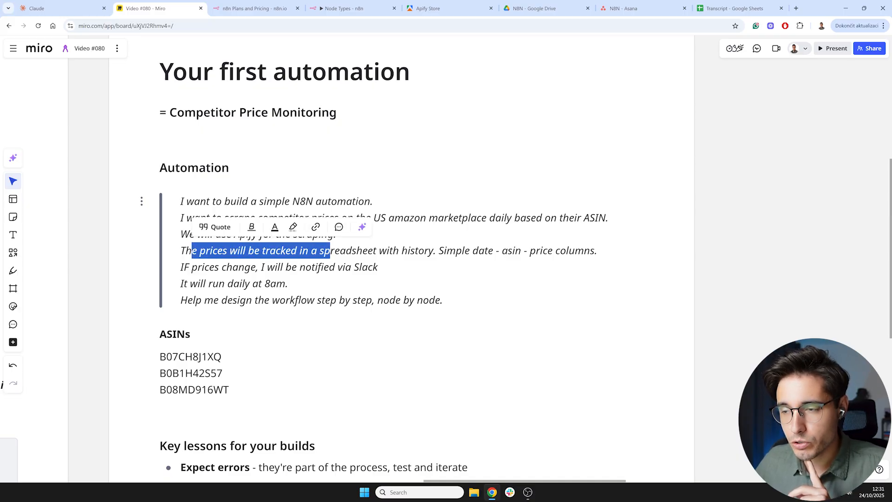
pyautogui.click(378, 268)
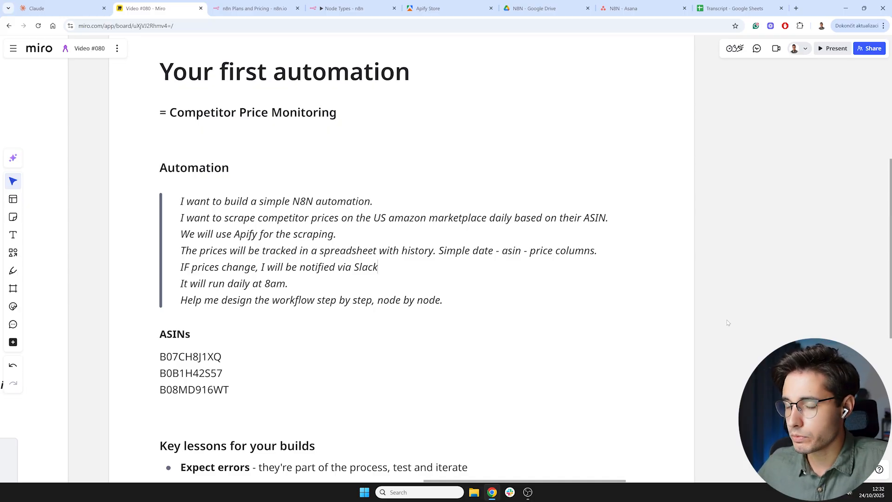
pyautogui.scroll(-3, 723, 311)
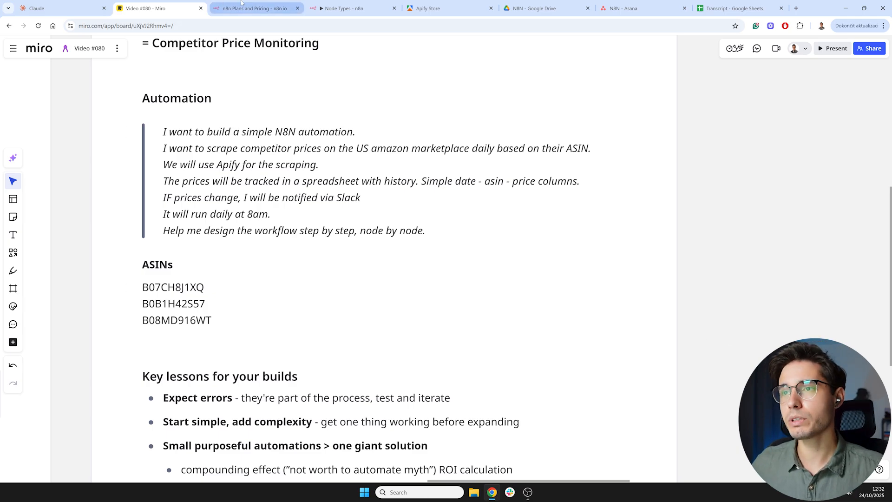
pyautogui.scroll(-5, 680, 158)
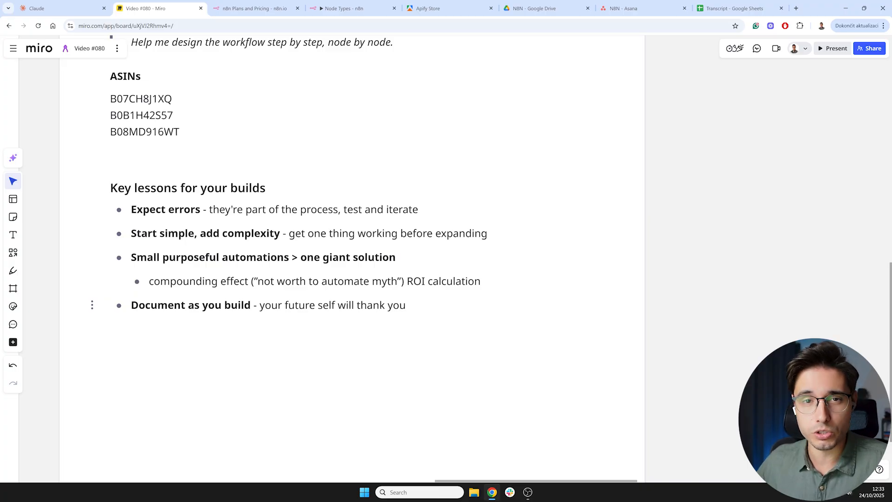
# - Copy the automation prompt from the Miro board into a new chat in the N8N Workflow Design Assistant project and send it
pyautogui.scroll(-2, 590, 244)
pyautogui.moveTo(701, 206); pyautogui.dragTo(695, 288)
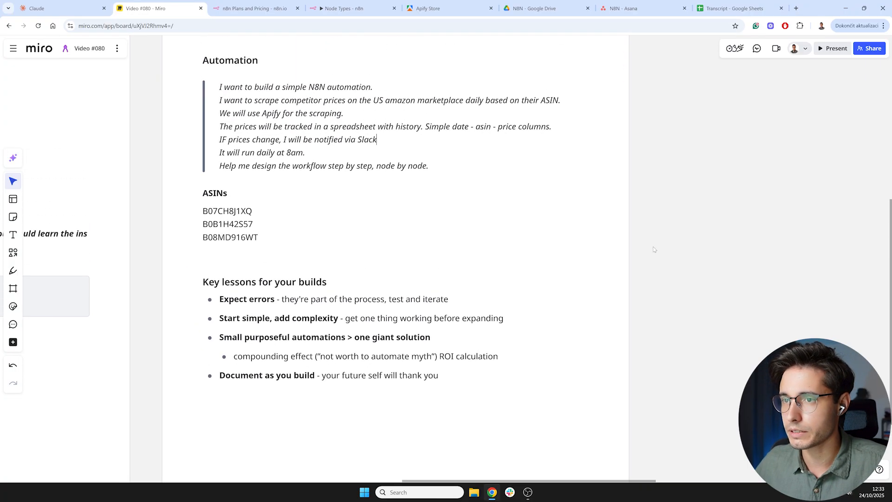
pyautogui.moveTo(768, 214); pyautogui.dragTo(766, 291)
pyautogui.click(396, 244)
pyautogui.moveTo(428, 244); pyautogui.dragTo(218, 165)
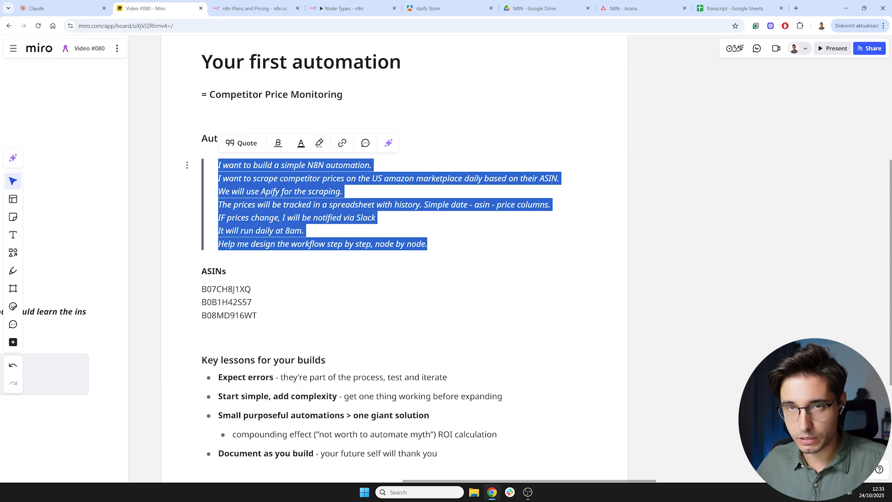
pyautogui.click(61, 8)
pyautogui.write('I want to build a simple N8N automation.I want to scrape competitor prices on the US amazon marketplace daily based on their ASIN.We will use Apify for the scraping.The prices will be tracked in a spreadsheet with history. Simple date - asin - price columns.IF prices change, I will be notified via SlackIt will run daily at 8am.Help me design the workflow step by step, node by node.')
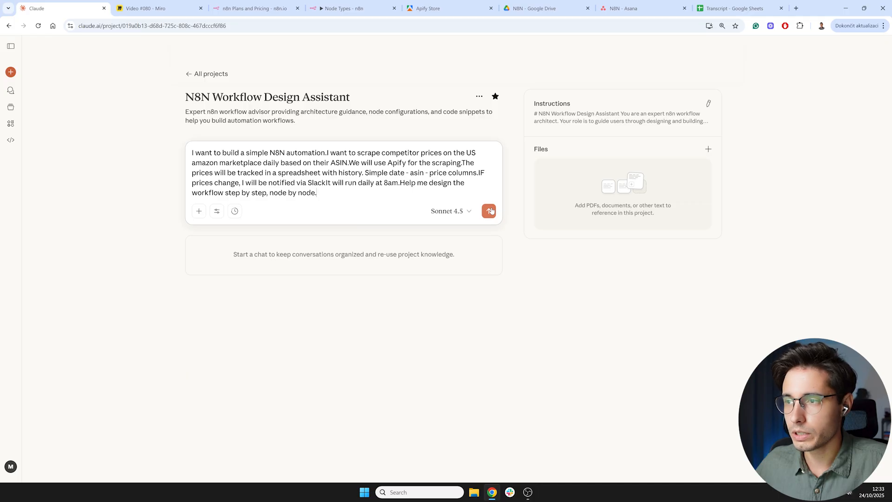
pyautogui.click(490, 211)
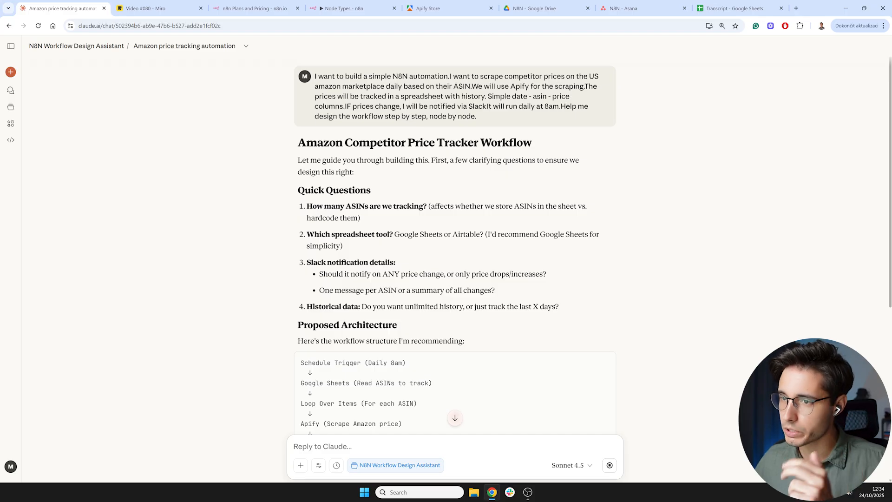
# - Read Claude's clarifying questions about ASIN count, spreadsheet tool, Slack notification details and historical data
pyautogui.scroll(-1, 387, 200)
pyautogui.moveTo(331, 153); pyautogui.dragTo(424, 167)
pyautogui.click(397, 171)
pyautogui.click(423, 169)
pyautogui.moveTo(319, 180); pyautogui.dragTo(413, 180)
pyautogui.click(436, 190)
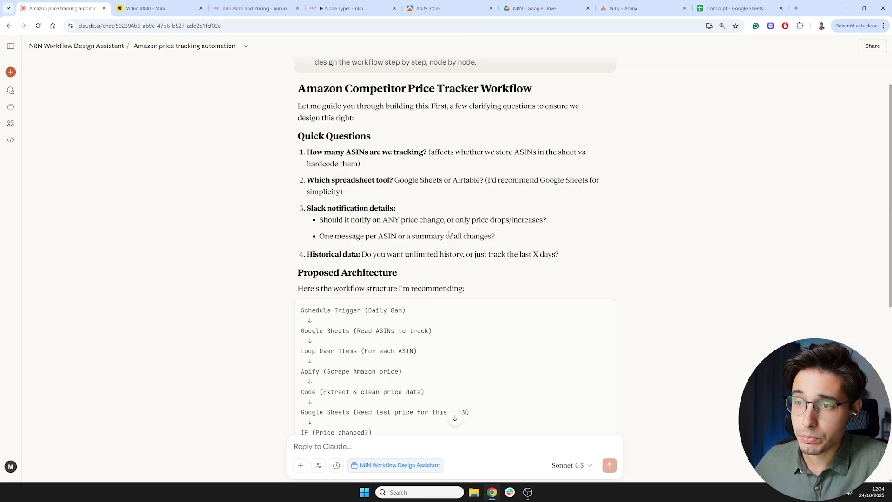
pyautogui.moveTo(369, 237); pyautogui.dragTo(427, 236)
pyautogui.click(502, 240)
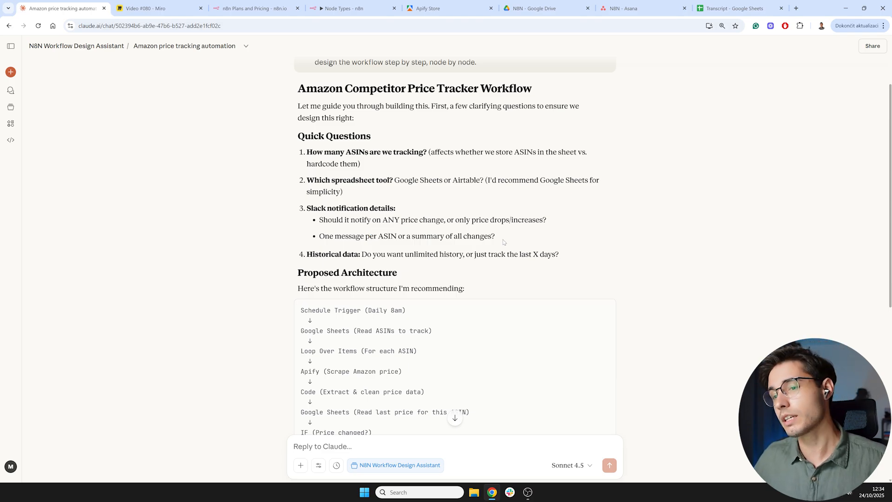
# - Review the proposed workflow architecture, its rationale and the simpler alternative for fewer than 10 ASINs
pyautogui.scroll(1, 434, 222)
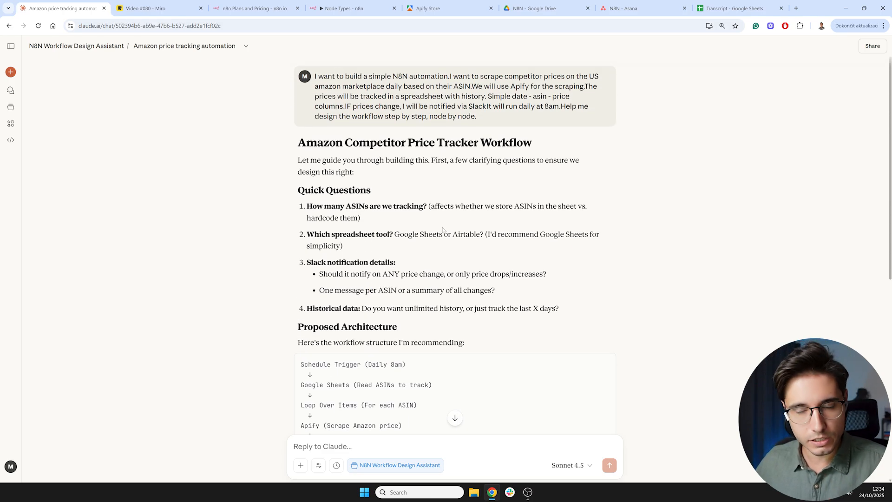
pyautogui.scroll(-3, 440, 245)
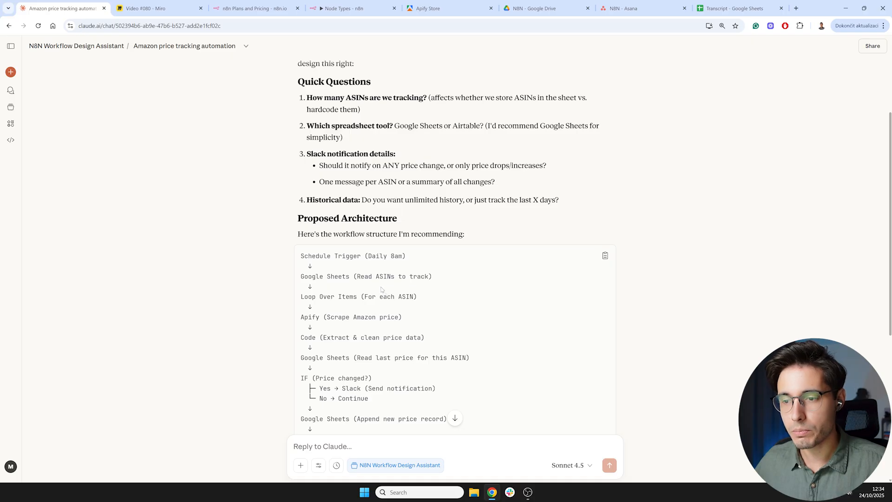
pyautogui.scroll(-2, 368, 195)
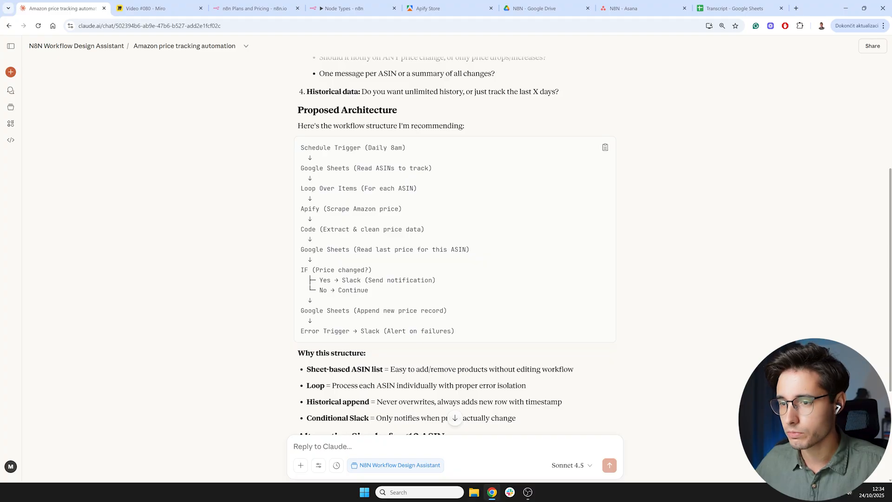
pyautogui.scroll(4, 455, 128)
pyautogui.scroll(-5, 391, 201)
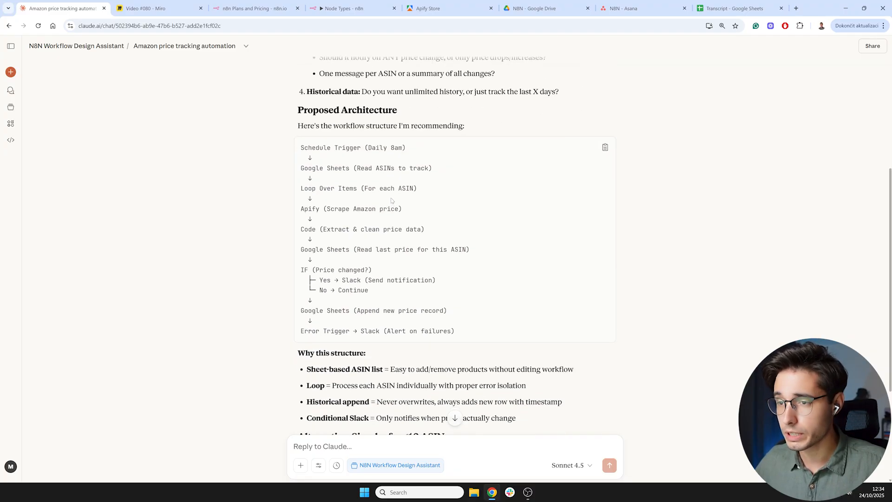
pyautogui.scroll(-2, 292, 243)
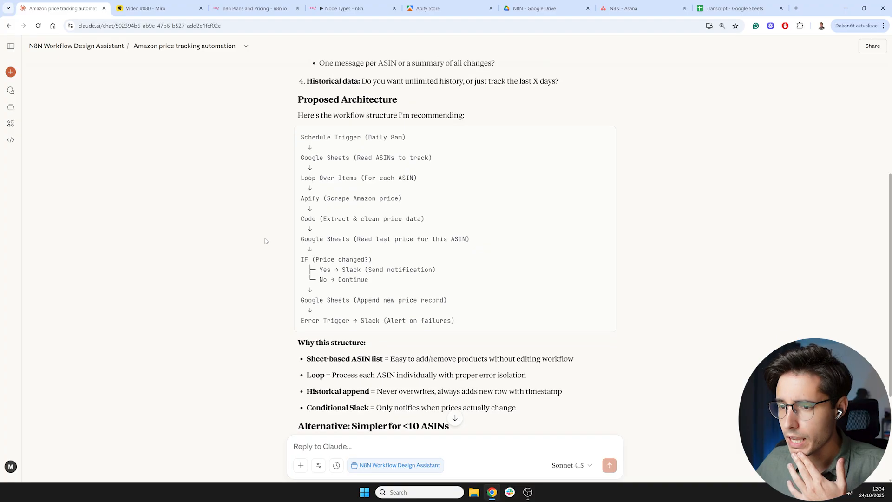
pyautogui.scroll(-1, 449, 247)
pyautogui.moveTo(305, 274); pyautogui.dragTo(445, 289)
pyautogui.click(426, 320)
pyautogui.moveTo(383, 274); pyautogui.dragTo(445, 274)
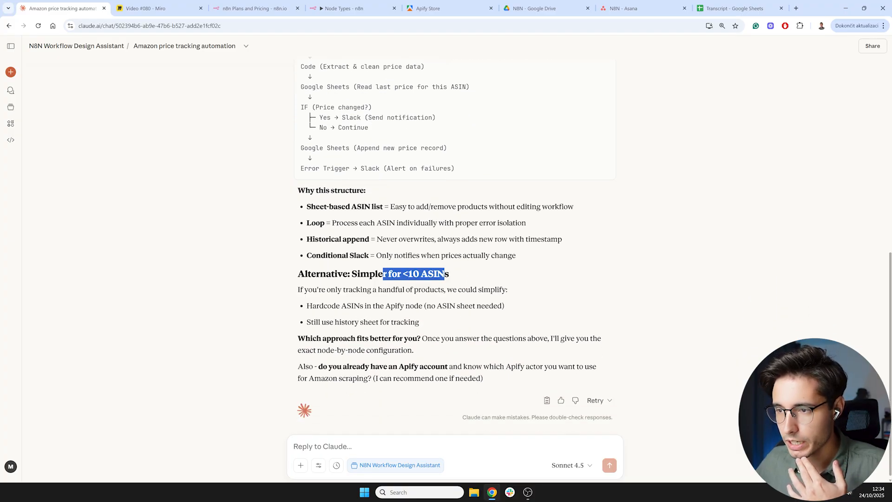
pyautogui.click(446, 275)
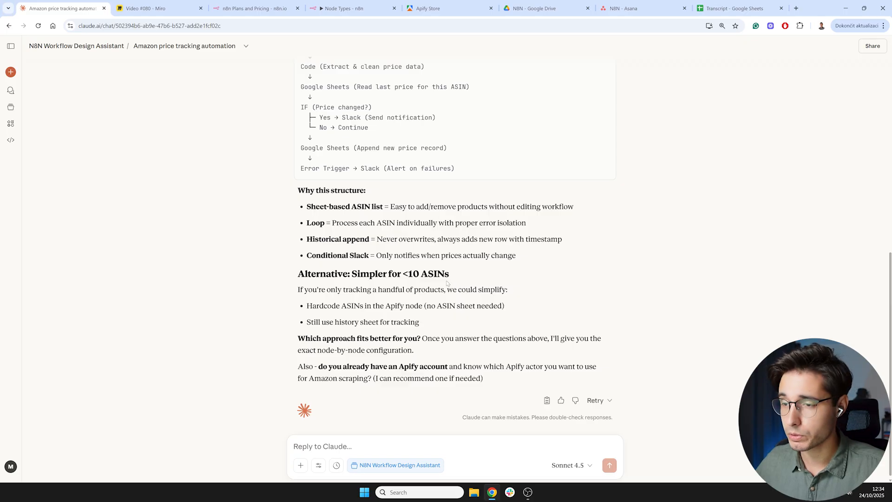
pyautogui.moveTo(298, 289); pyautogui.dragTo(465, 320)
pyautogui.click(465, 321)
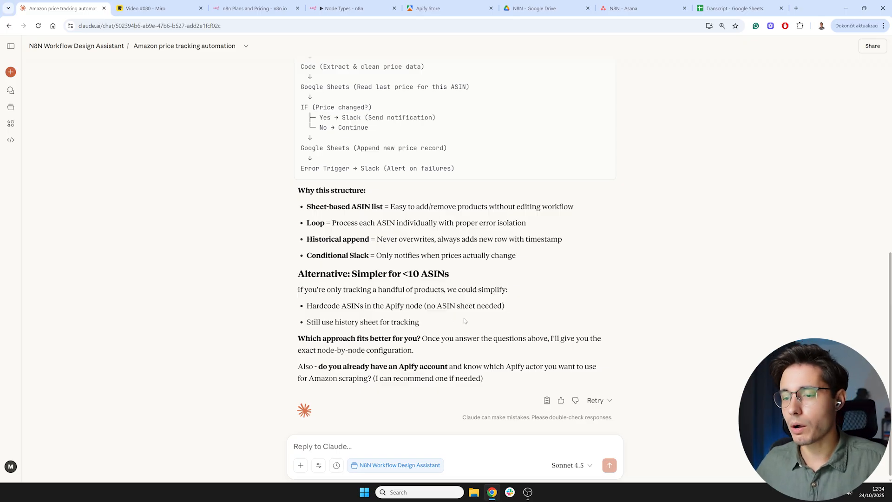
pyautogui.scroll(9, 465, 320)
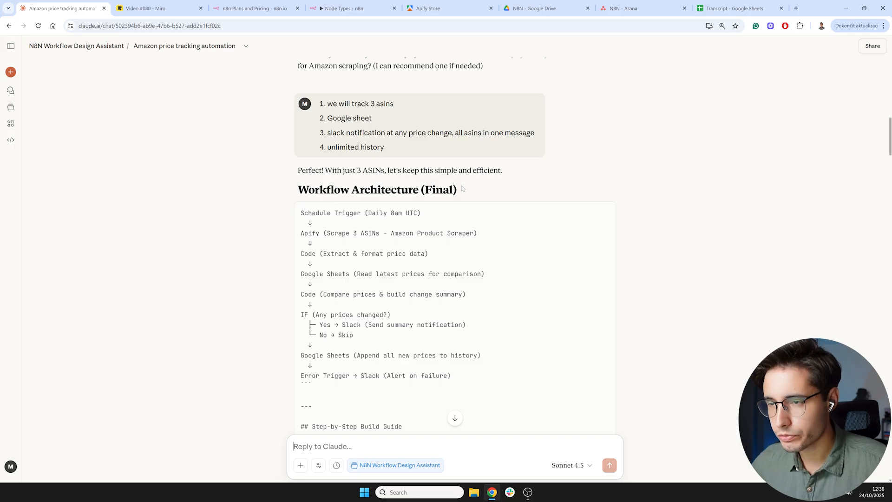
# - Scroll through the final workflow architecture and the node-by-node configuration for the Schedule Trigger, Apify and Code nodes
pyautogui.scroll(-10, 244, 263)
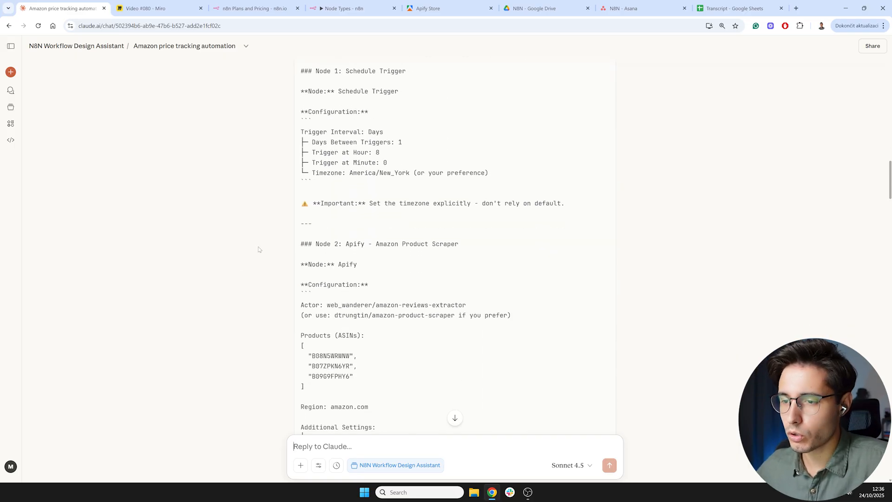
pyautogui.scroll(-3, 258, 250)
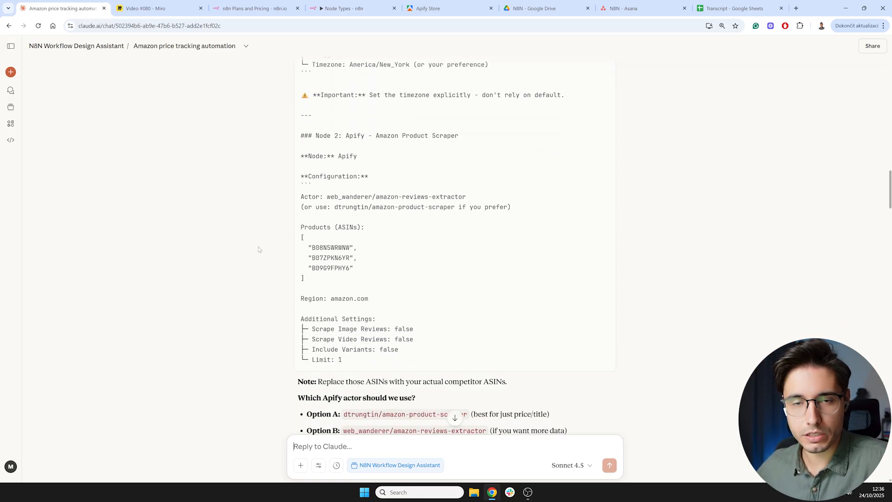
pyautogui.scroll(-6, 259, 249)
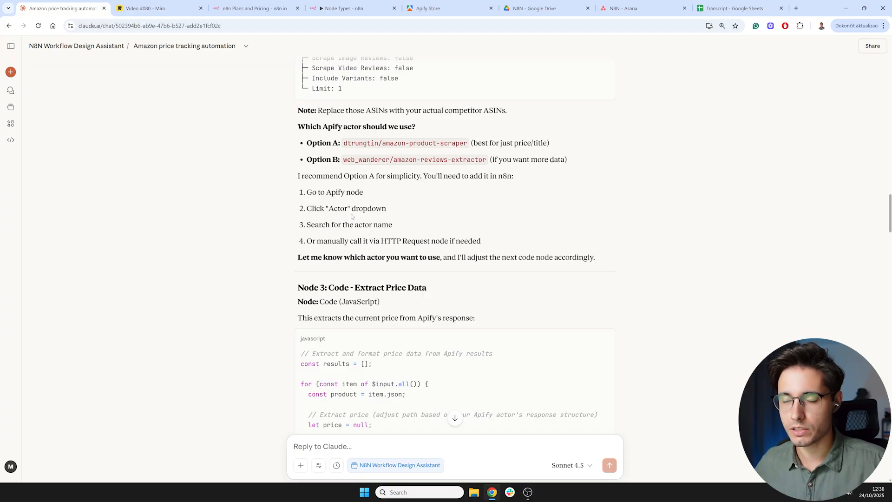
pyautogui.scroll(-3, 279, 251)
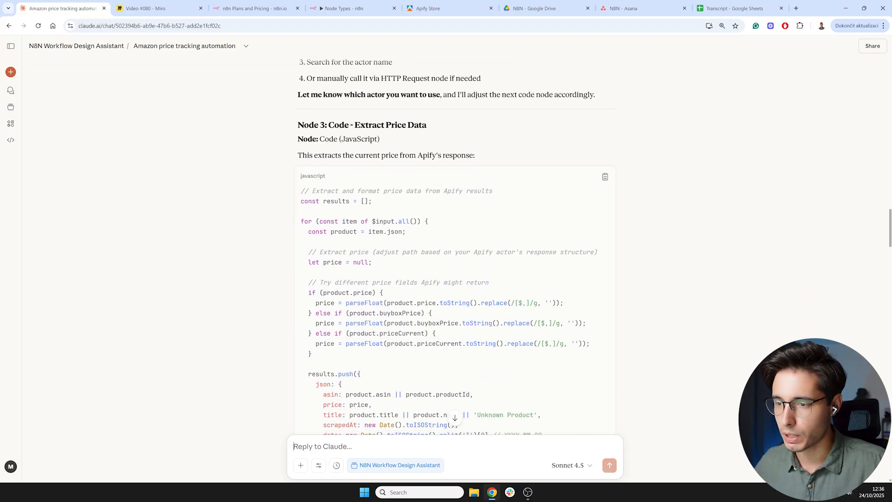
pyautogui.scroll(-2, 278, 251)
pyautogui.scroll(8, 265, 249)
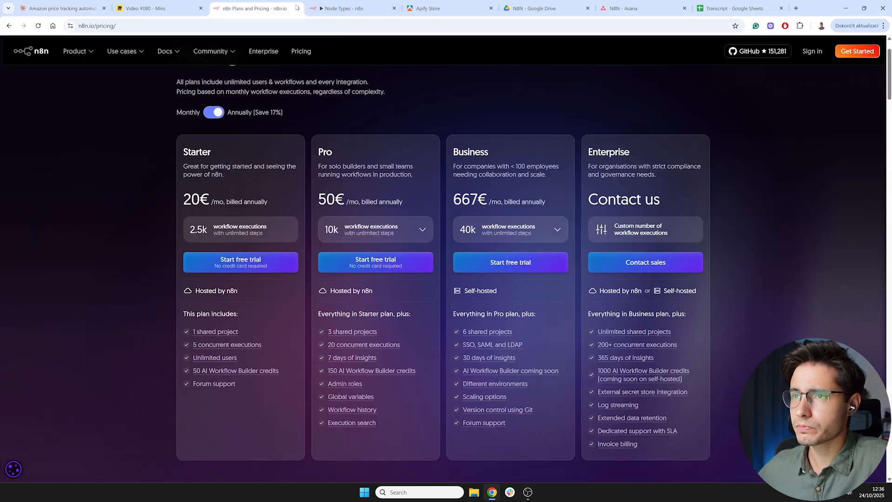
# - Create a new empty workflow in the YouTube folder of the n8n project
pyautogui.click(284, 9)
pyautogui.click(298, 8)
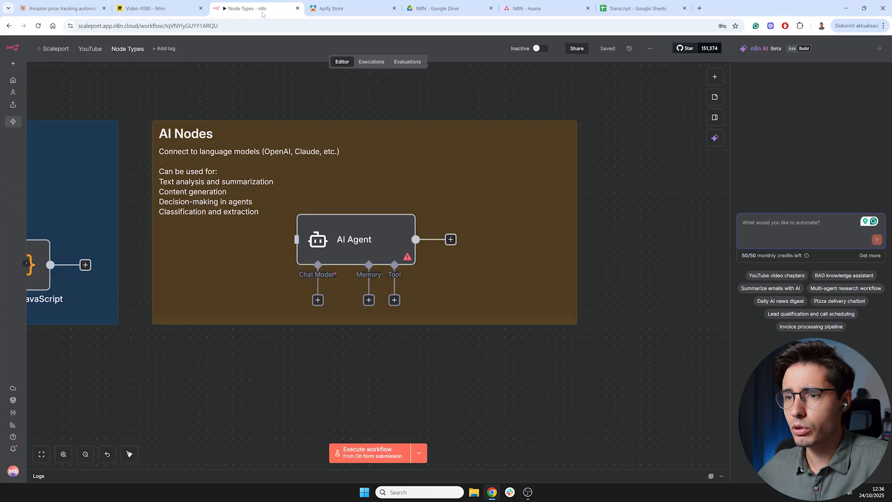
pyautogui.click(90, 49)
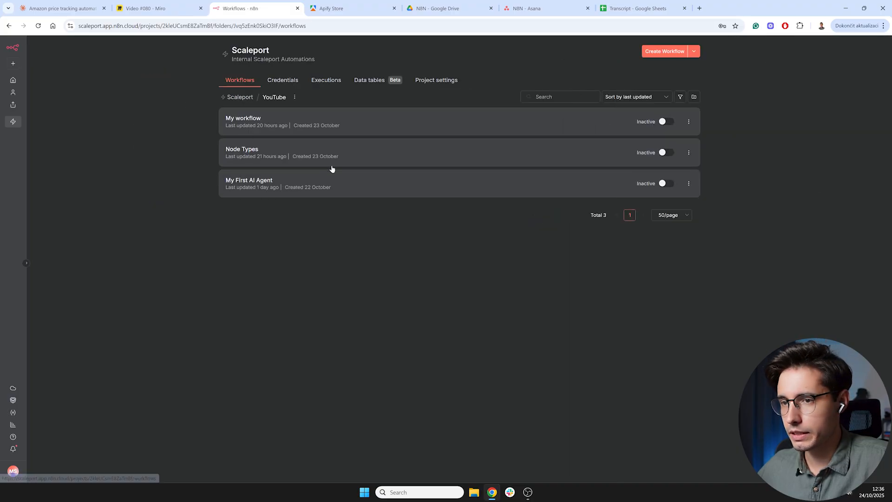
pyautogui.click(659, 52)
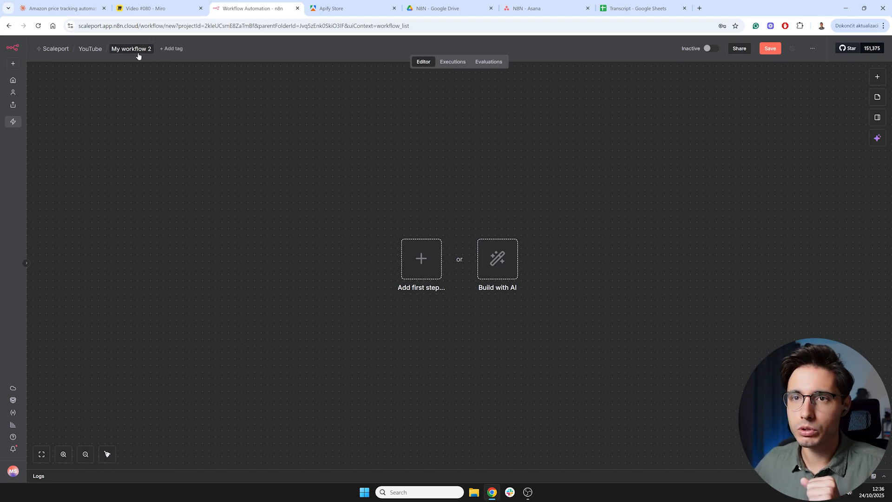
# - Copy the response title from Claude and rename the new workflow Amazon Competitor Price Tracker Workflow
pyautogui.click(69, 3)
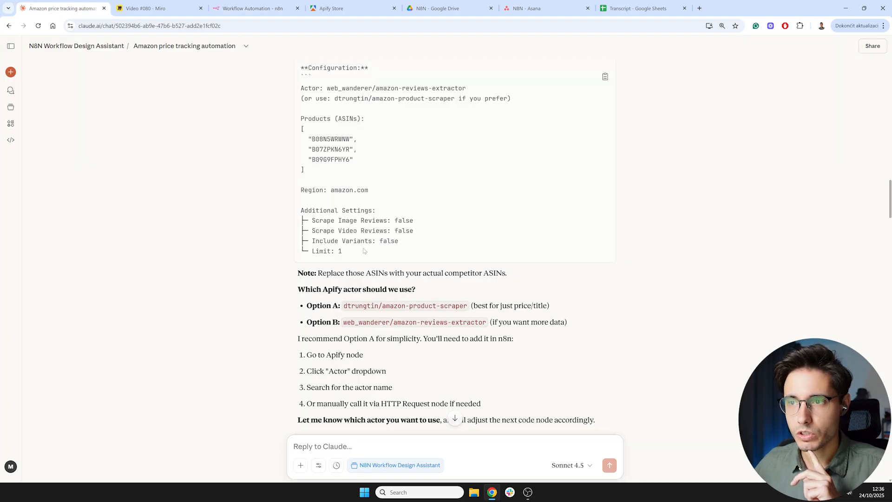
pyautogui.scroll(10, 371, 281)
pyautogui.scroll(15, 371, 280)
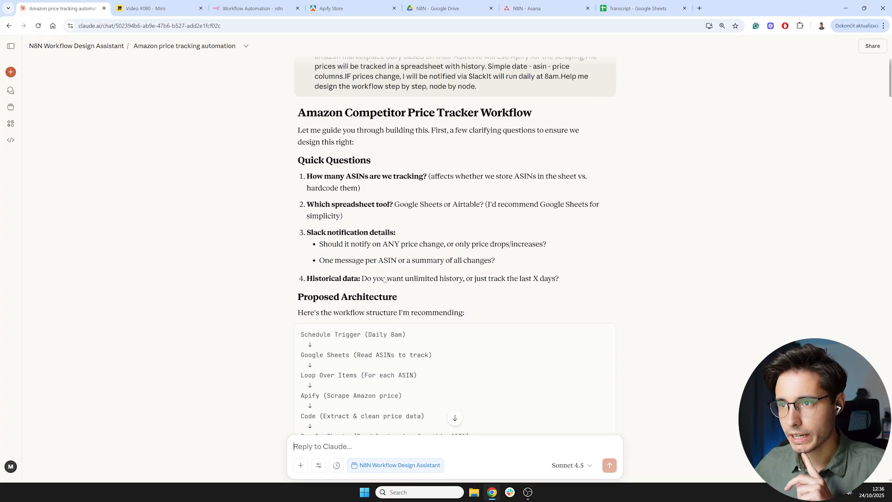
pyautogui.moveTo(298, 143); pyautogui.dragTo(551, 149)
pyautogui.hotkey('ctrl', 'c')
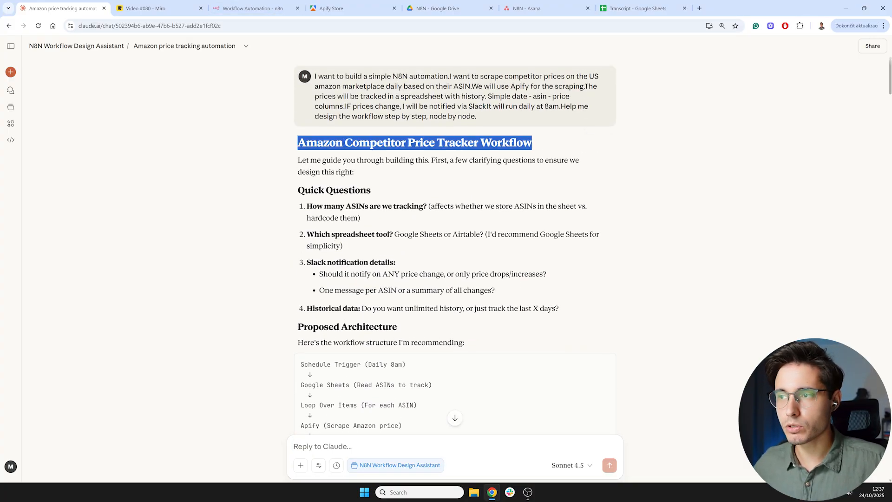
pyautogui.click(250, 8)
pyautogui.click(140, 49)
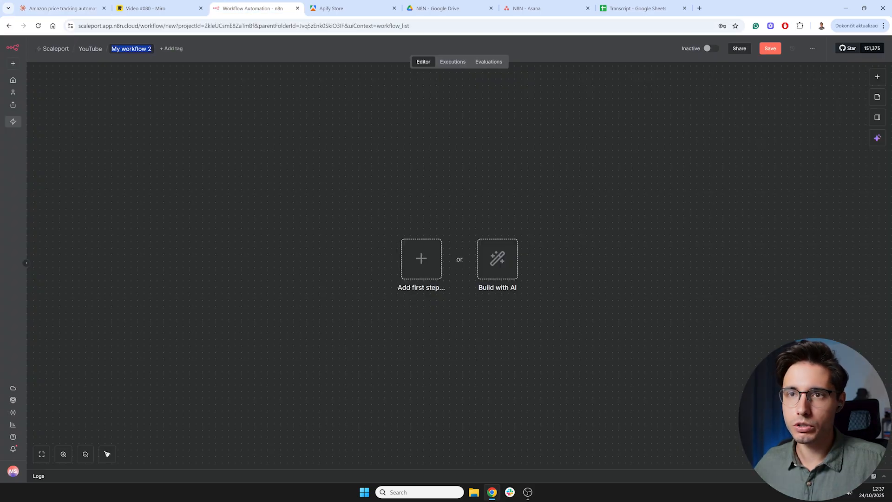
pyautogui.hotkey('ctrl', 'v')
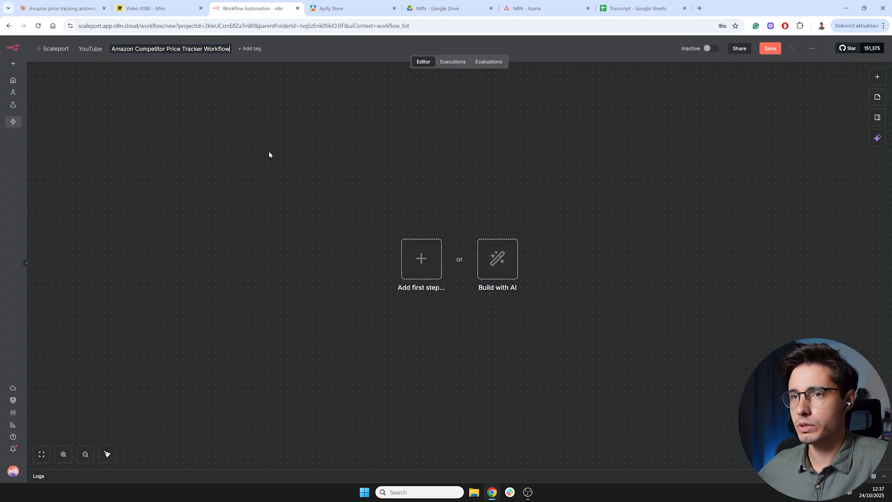
pyautogui.press('Return')
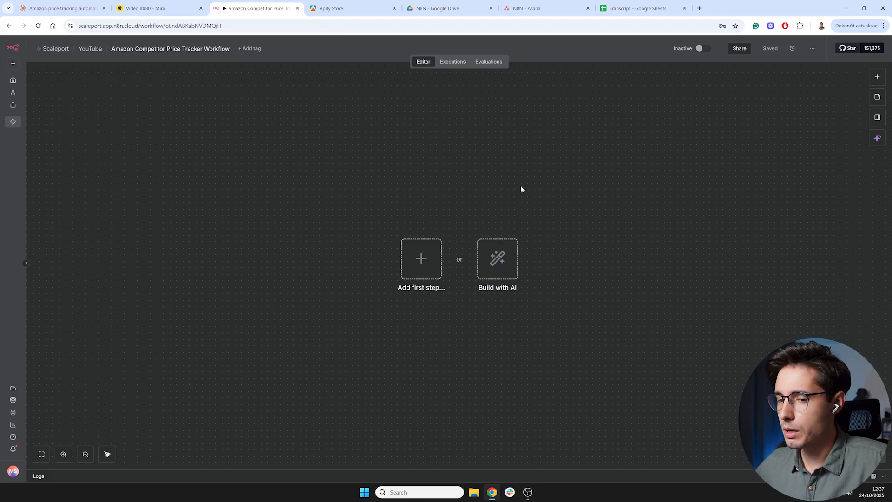
# - Add a manual Trigger as the first step and move the node toward the left of the canvas
pyautogui.click(421, 259)
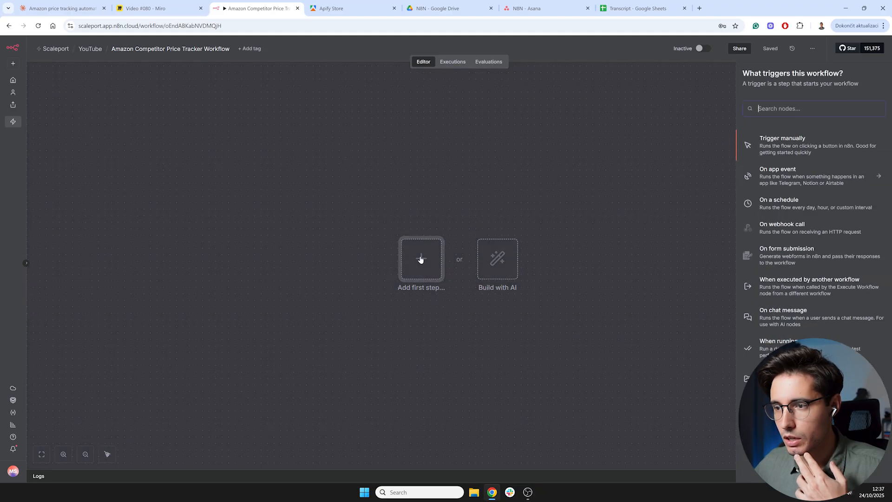
pyautogui.click(792, 145)
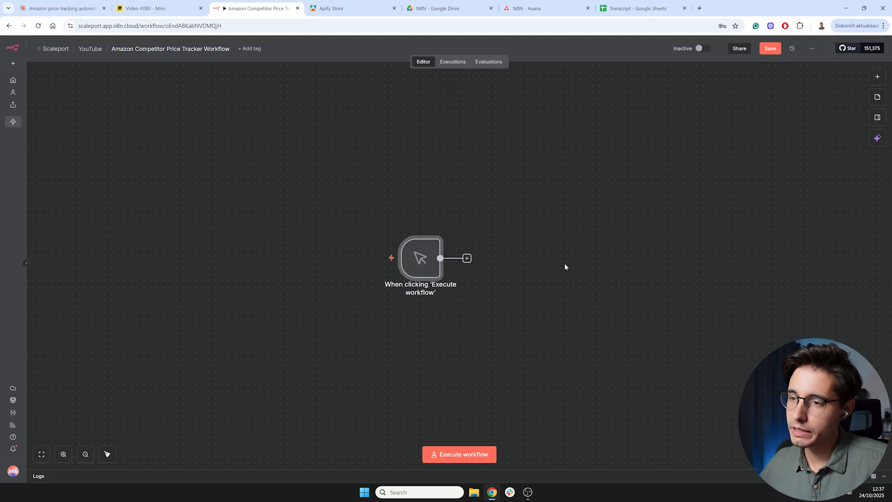
pyautogui.moveTo(418, 268); pyautogui.dragTo(174, 241)
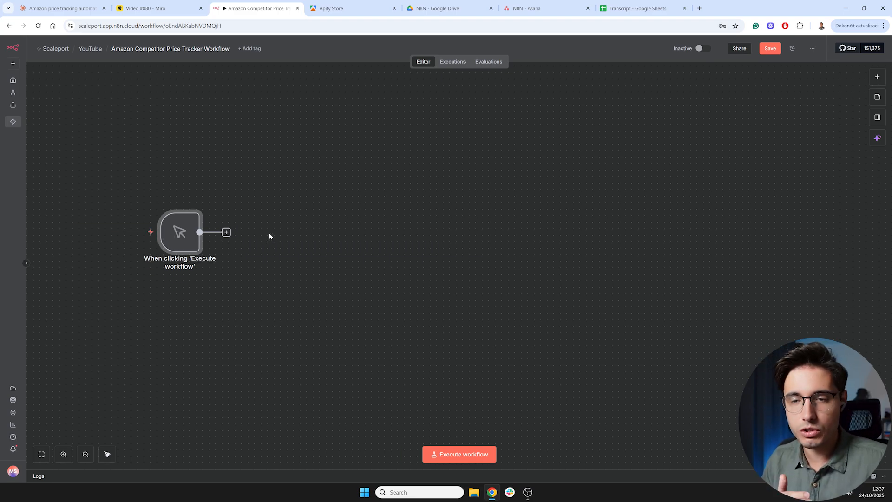
# - Create a new Google Sheets spreadsheet inside the N8N folder in Google Drive
pyautogui.moveTo(188, 236)
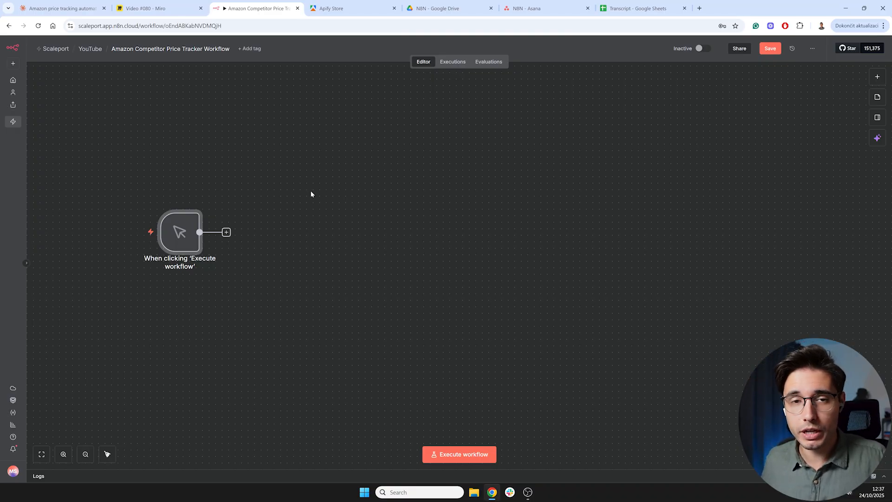
pyautogui.click(447, 11)
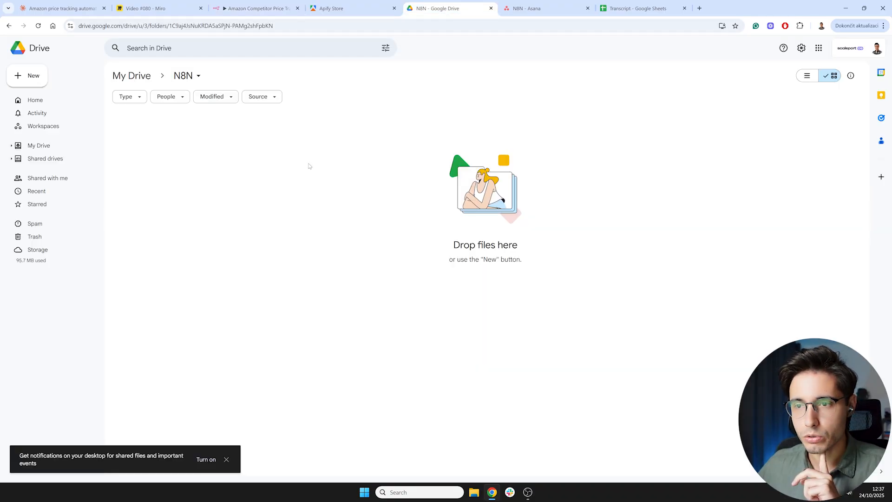
pyautogui.rightClick(213, 186)
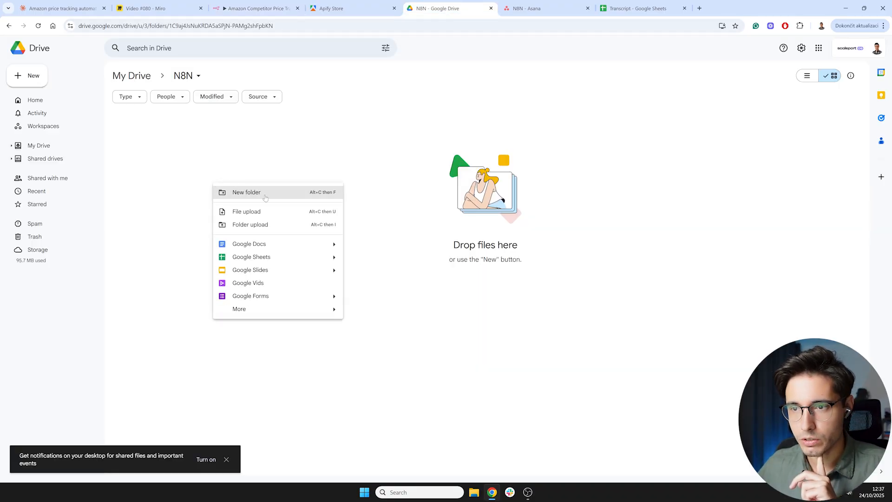
pyautogui.click(277, 258)
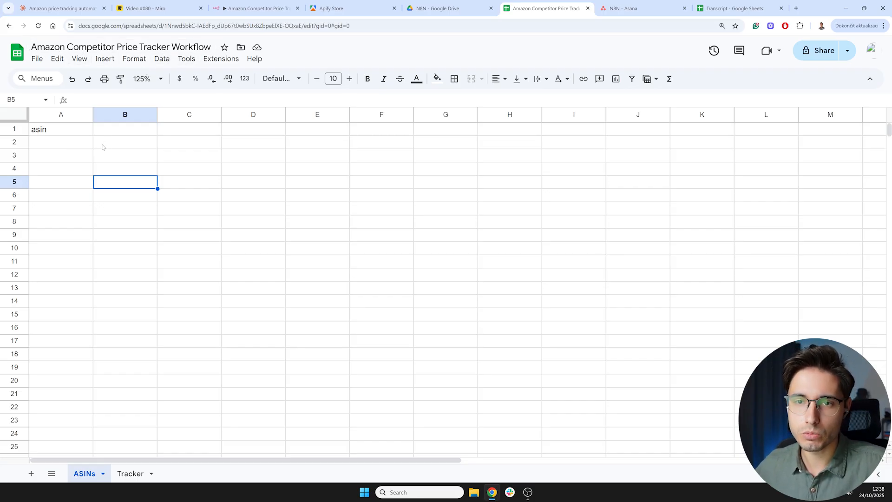
# - Review the ASINs and Tracker sheet tabs and their column headers in the spreadsheet
pyautogui.click(72, 134)
pyautogui.moveTo(69, 145); pyautogui.dragTo(69, 222)
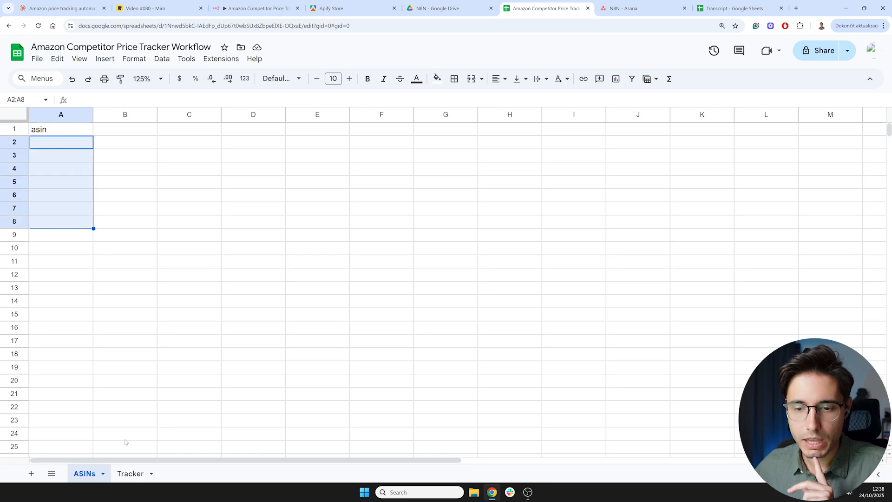
pyautogui.click(130, 474)
pyautogui.click(72, 135)
pyautogui.click(74, 142)
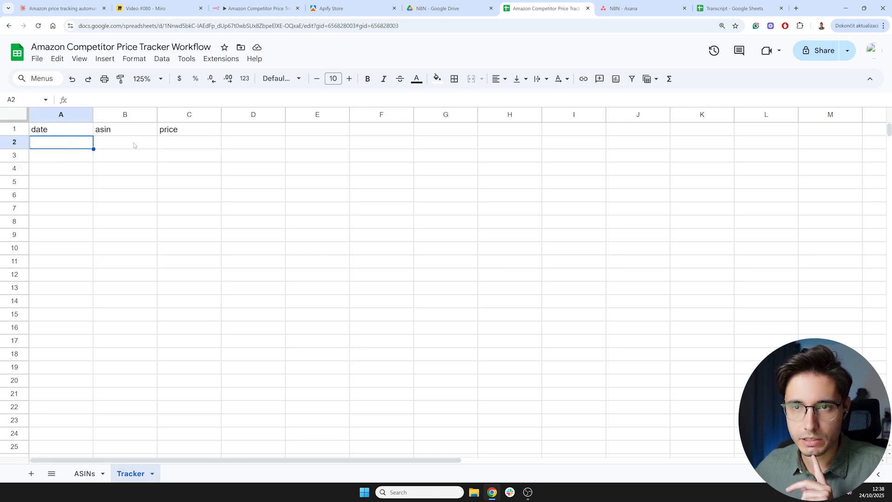
pyautogui.click(134, 144)
pyautogui.click(182, 144)
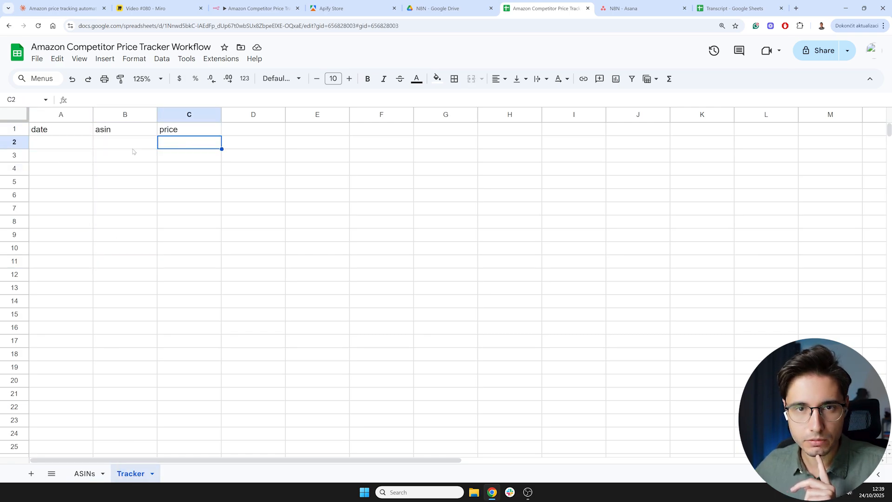
pyautogui.click(77, 149)
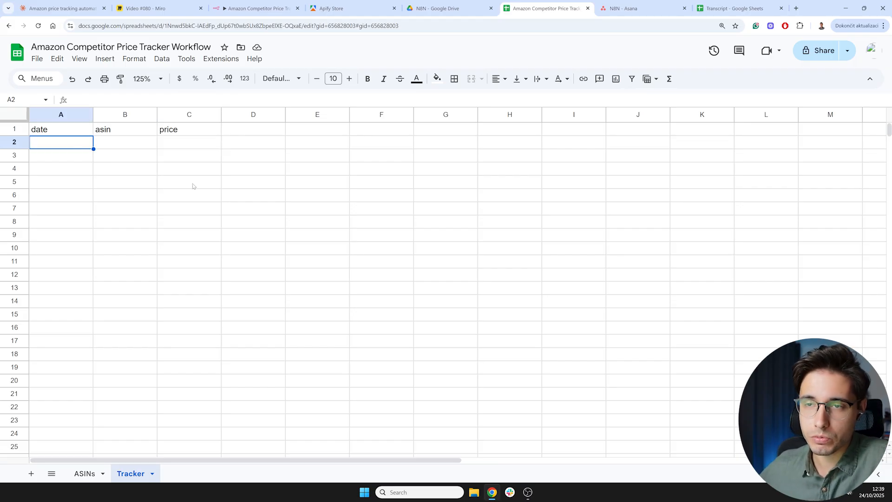
pyautogui.click(84, 474)
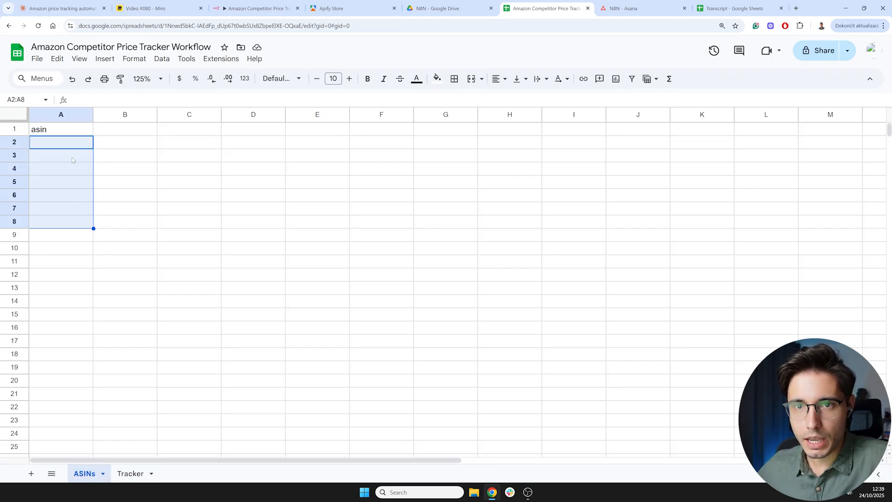
# - Copy the three ASINs from the Miro board and paste them under the asin header in the ASINs sheet
pyautogui.click(147, 8)
pyautogui.moveTo(258, 315); pyautogui.dragTo(202, 289)
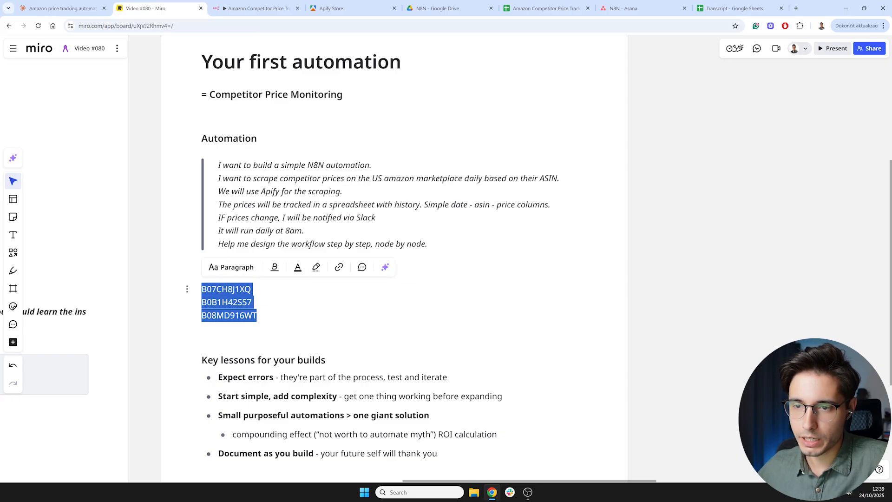
pyautogui.hotkey('ctrl', 'c')
pyautogui.click(544, 8)
pyautogui.click(70, 142)
pyautogui.hotkey('ctrl', 'v')
pyautogui.click(148, 198)
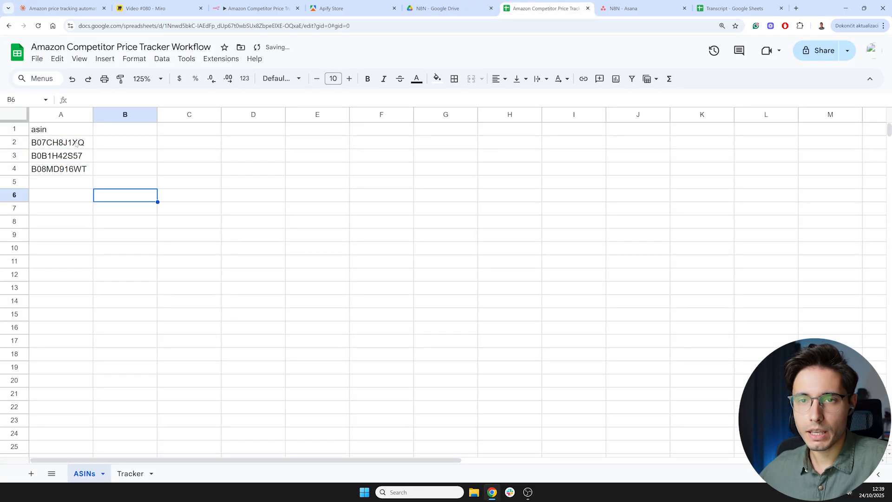
pyautogui.moveTo(76, 144); pyautogui.dragTo(70, 169)
pyautogui.click(189, 249)
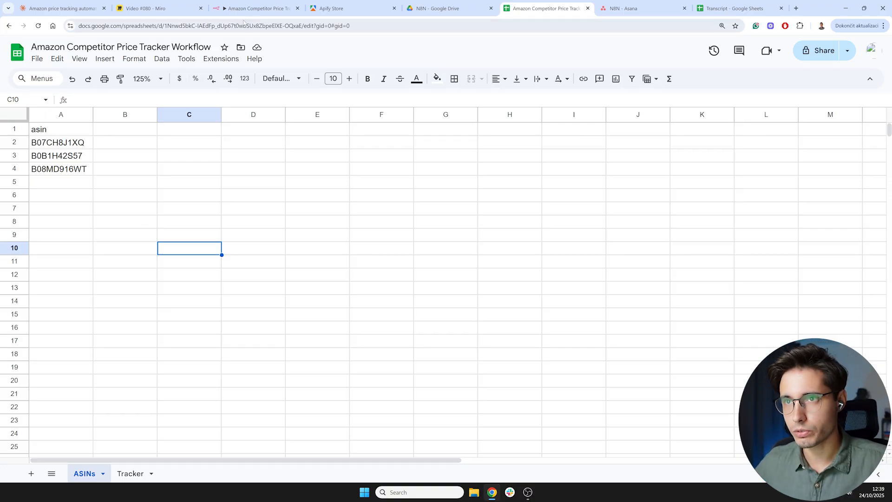
# - Add a Google Sheets "Get row(s) in sheet" node after the manual trigger in the workflow
pyautogui.moveTo(251, 9)
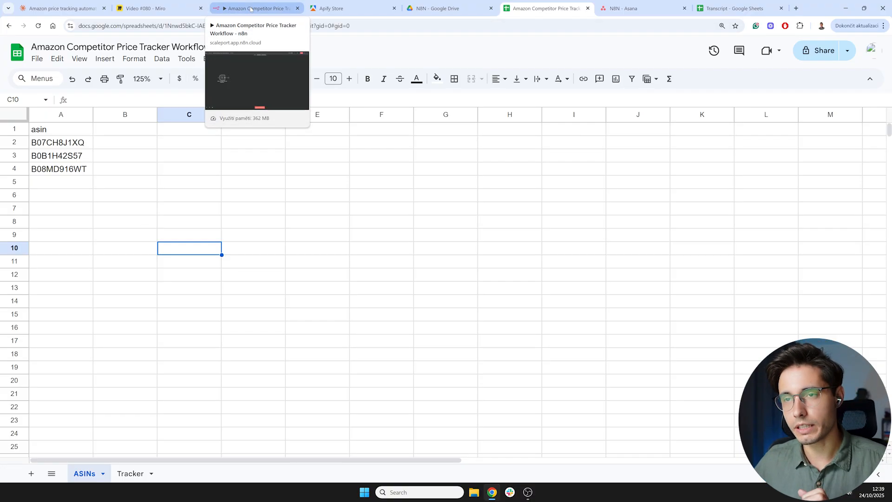
pyautogui.click(251, 9)
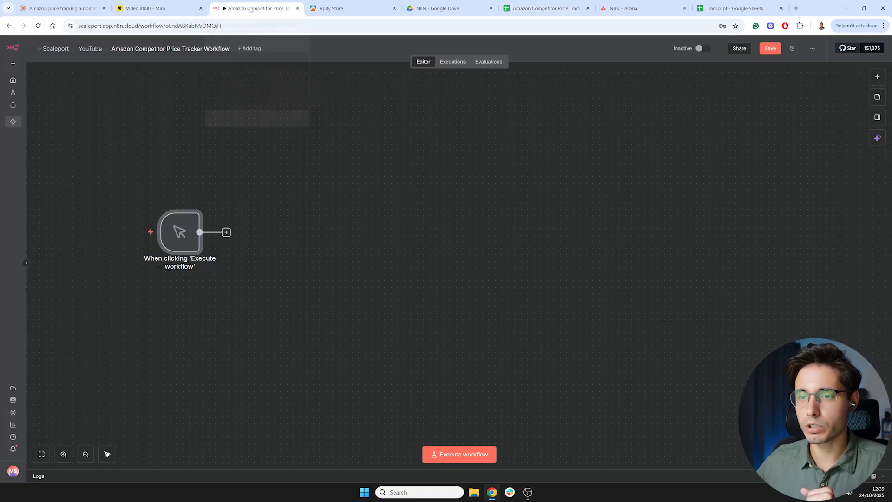
pyautogui.click(227, 232)
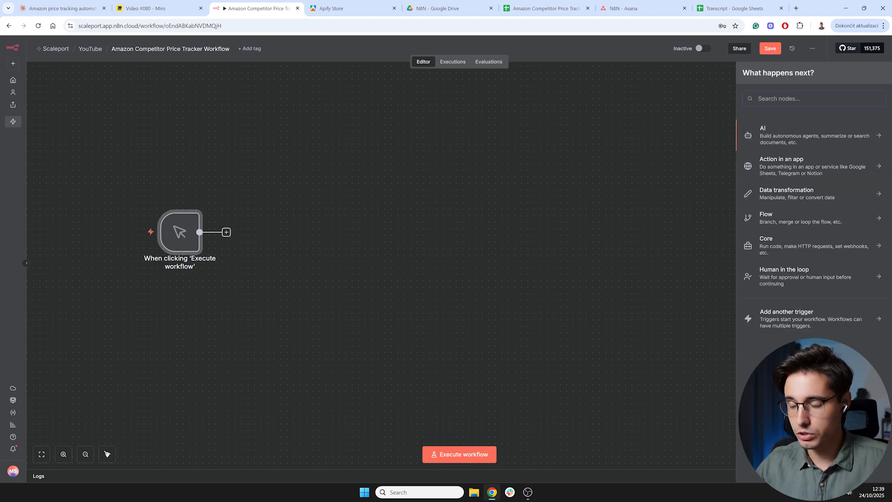
pyautogui.write('sprea')
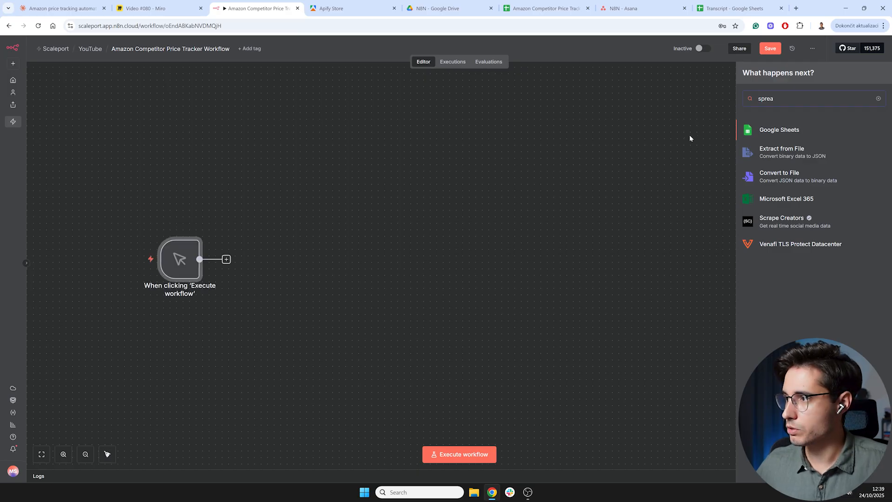
pyautogui.hotkey('ctrl', '+')
pyautogui.hotkey('ctrl', '+')
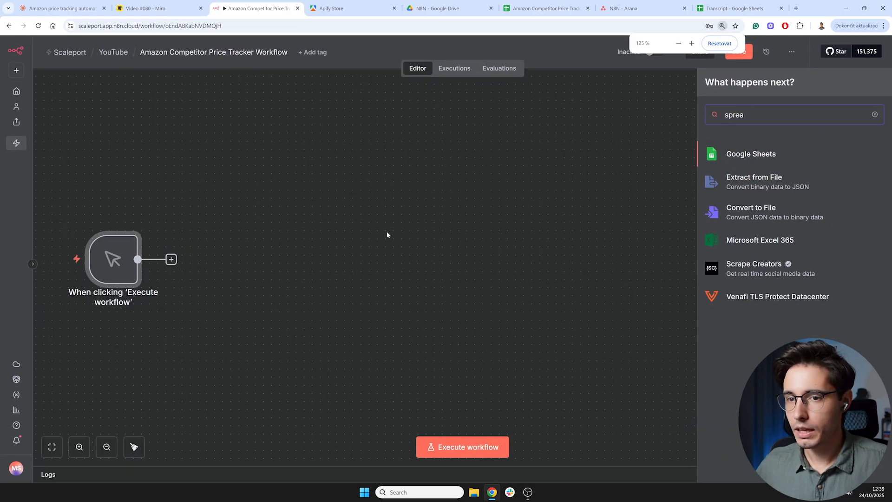
pyautogui.scroll(-1, 389, 235)
pyautogui.click(777, 158)
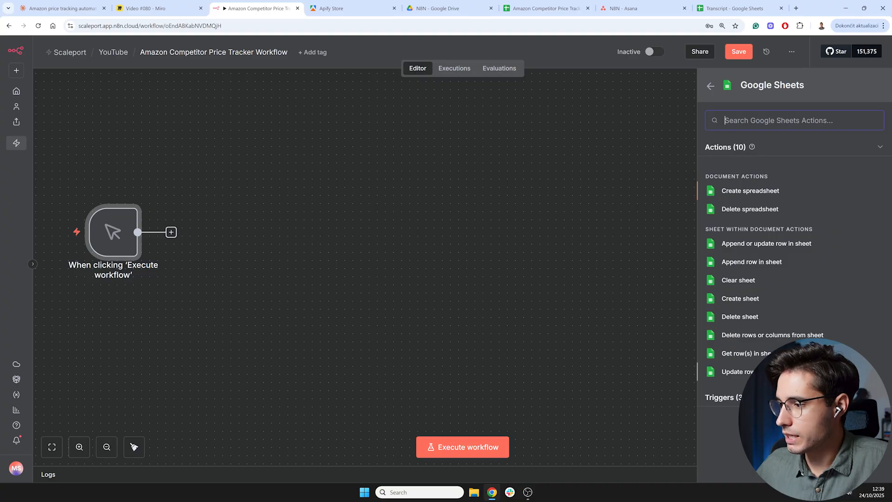
pyautogui.click(741, 354)
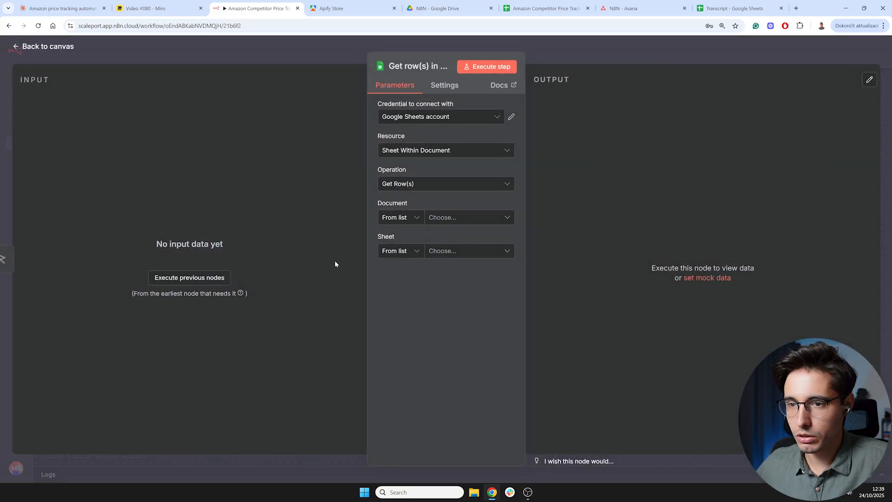
pyautogui.click(457, 120)
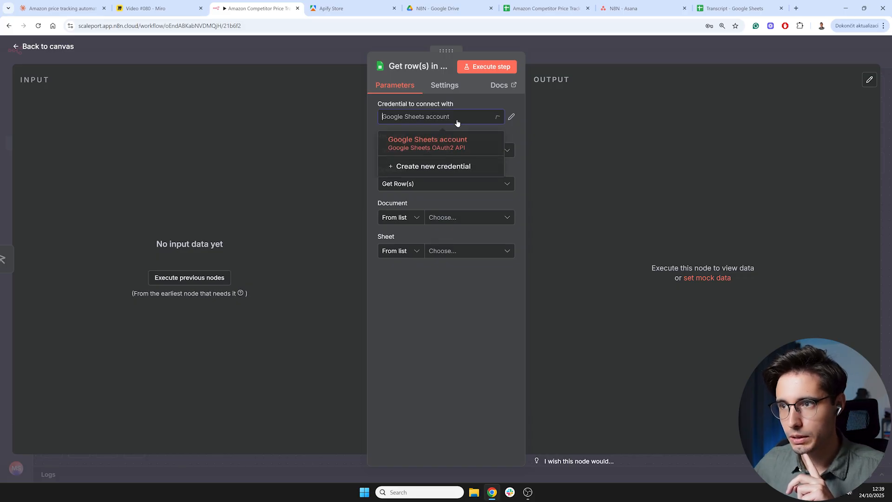
pyautogui.click(428, 170)
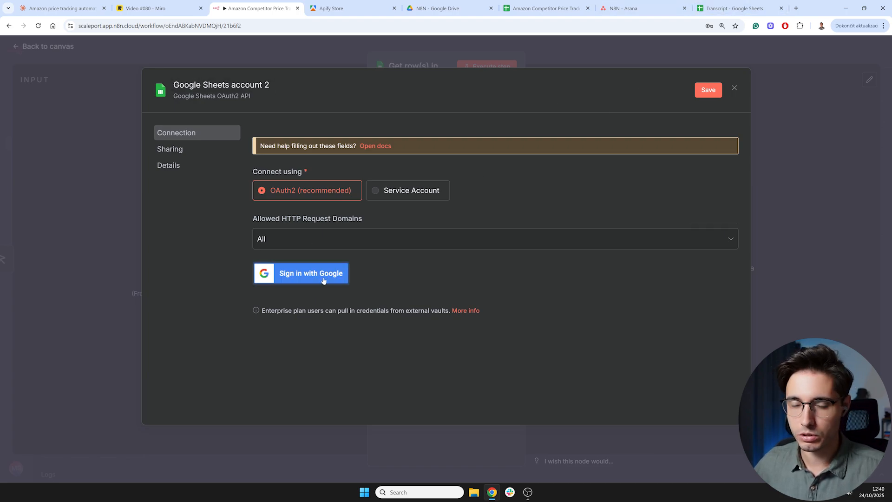
pyautogui.click(735, 90)
pyautogui.click(525, 283)
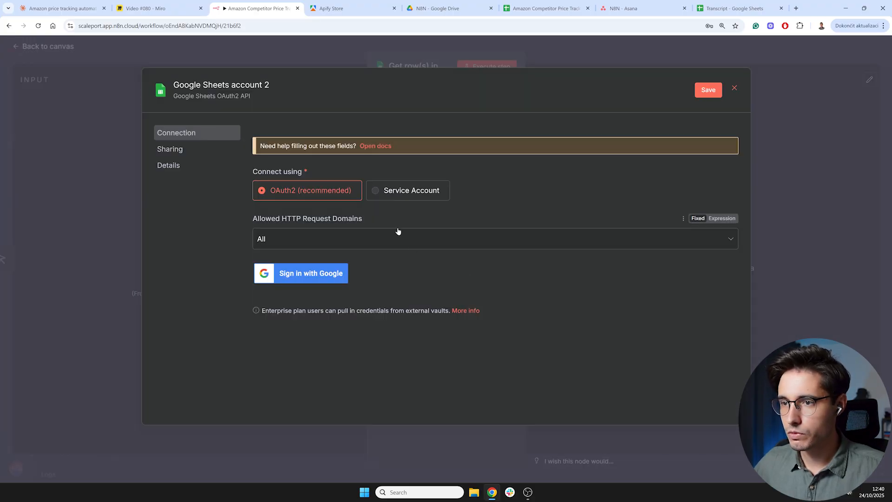
pyautogui.click(735, 89)
pyautogui.click(476, 281)
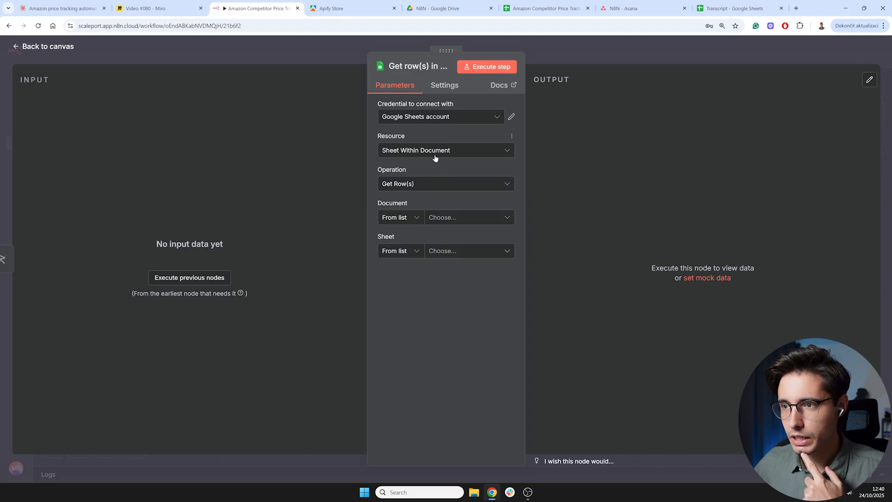
# - Set the node's document to Amazon Competitor Price Tracker Workflow and its sheet to ASINs
pyautogui.click(442, 221)
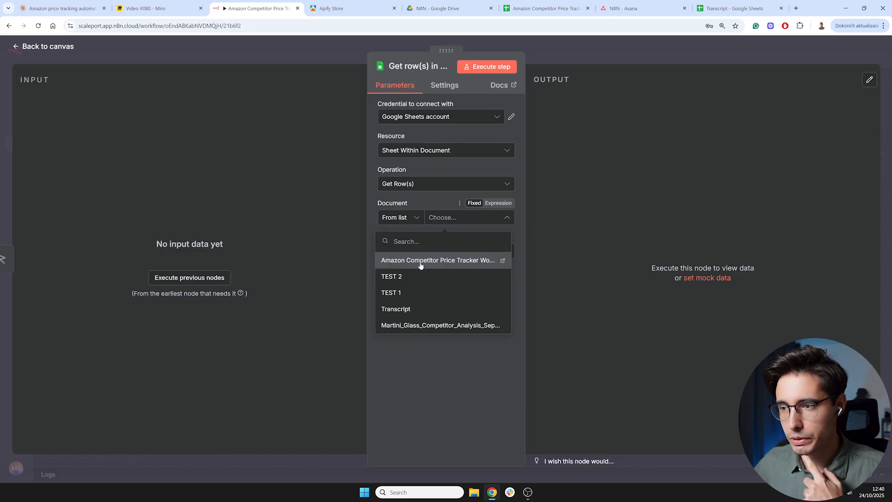
pyautogui.click(421, 264)
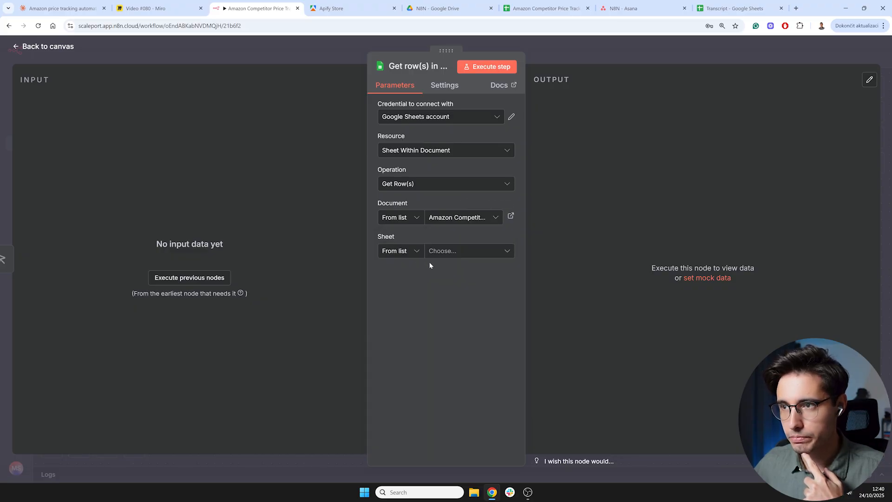
pyautogui.click(460, 256)
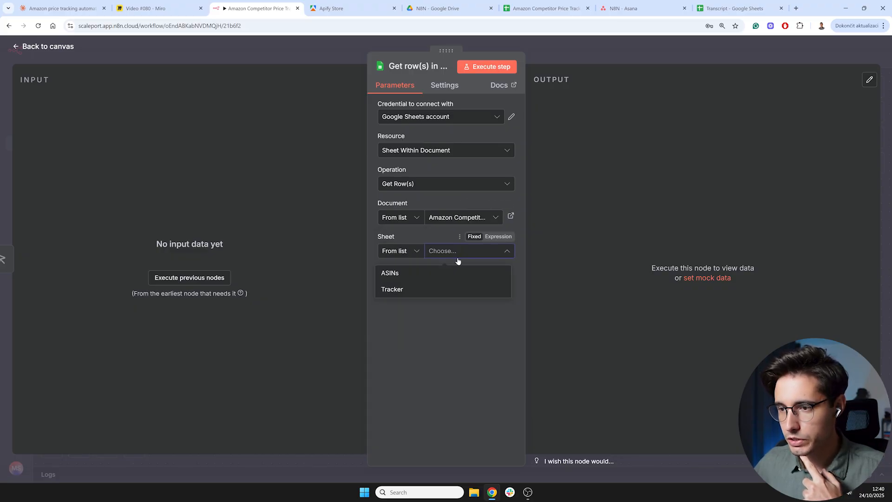
pyautogui.click(417, 274)
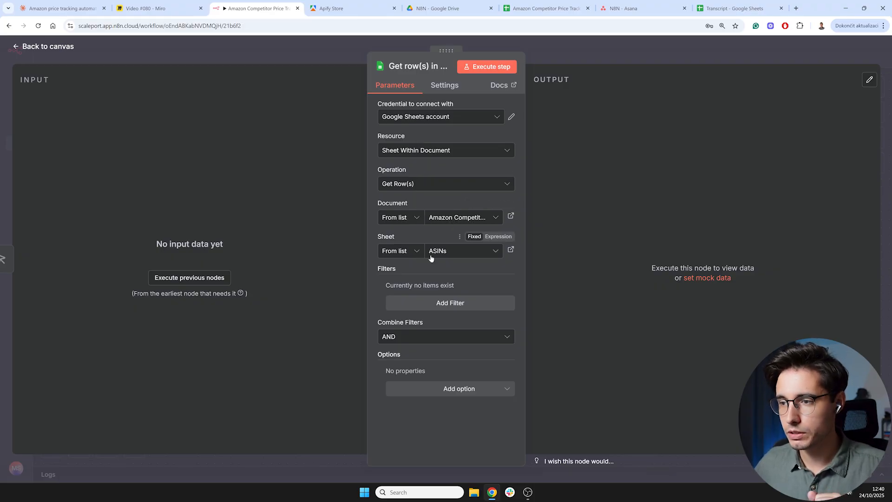
# - Execute the Google Sheets node to read the ASIN rows from the spreadsheet
pyautogui.click(526, 11)
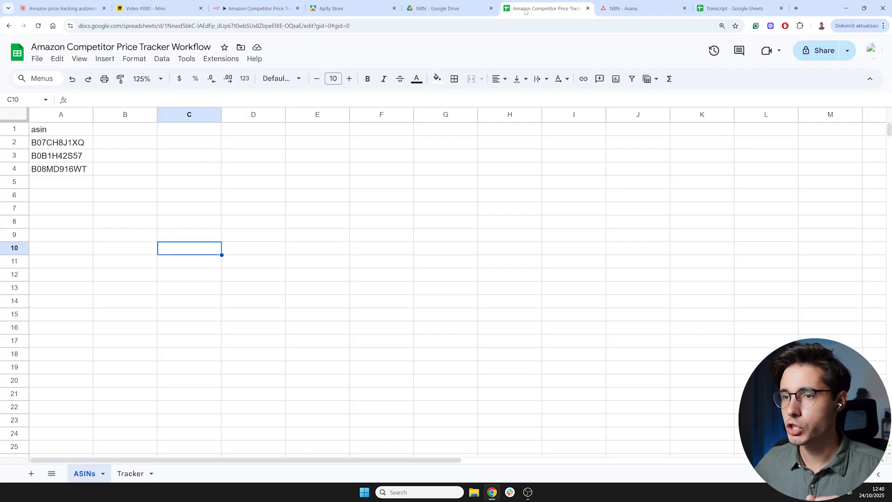
pyautogui.click(60, 116)
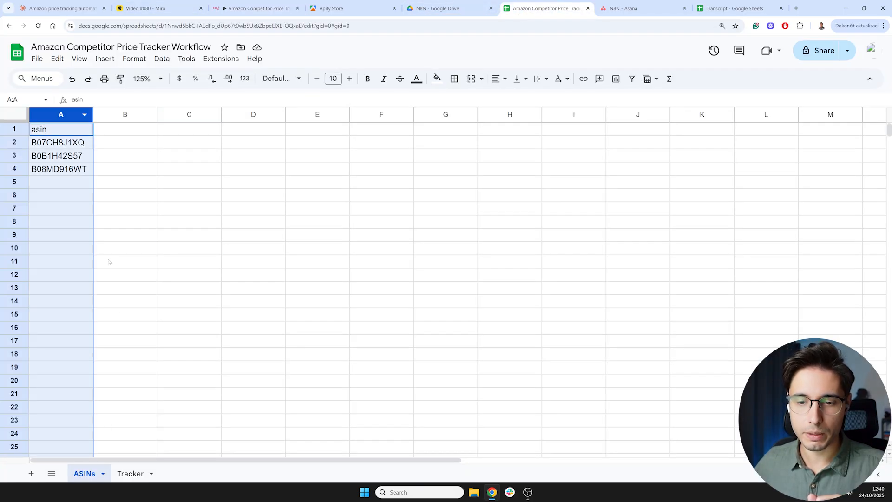
pyautogui.click(253, 9)
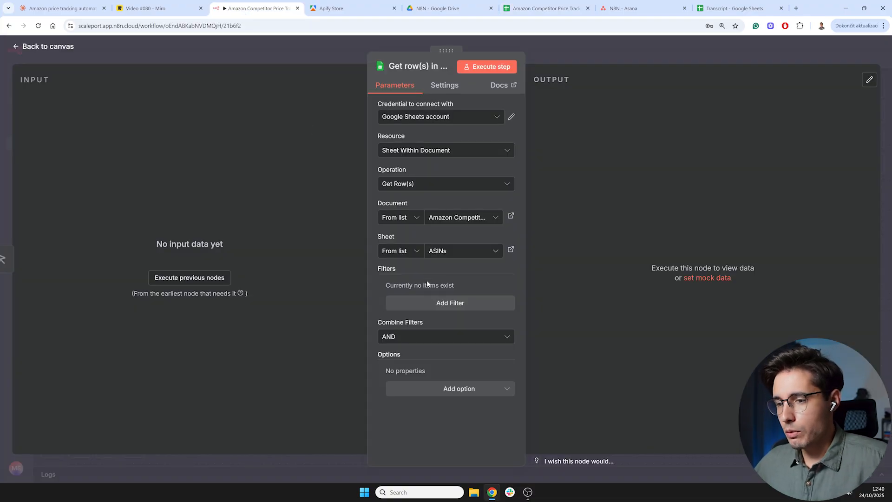
pyautogui.click(486, 68)
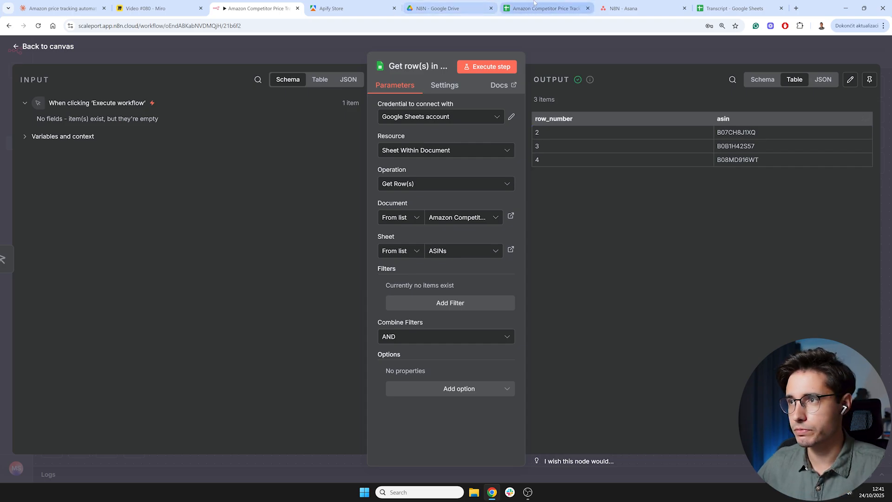
# - Switch the node's output to JSON view to examine the retrieved rows
pyautogui.click(546, 9)
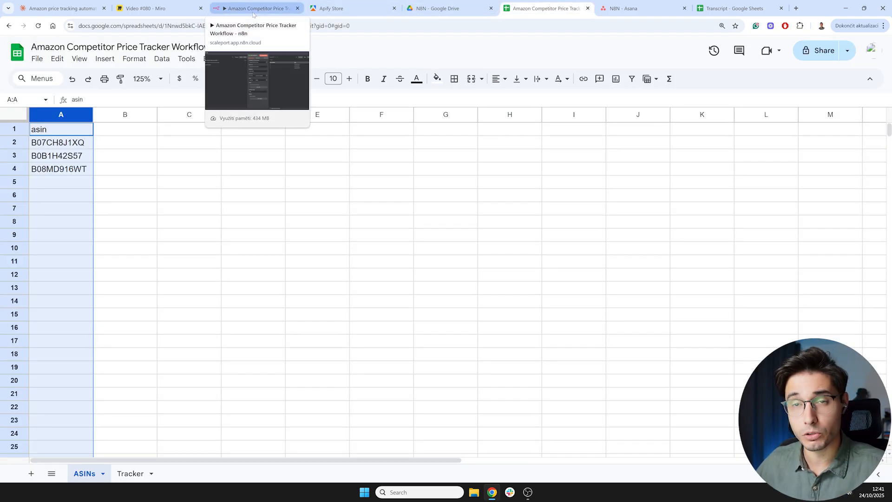
pyautogui.click(253, 10)
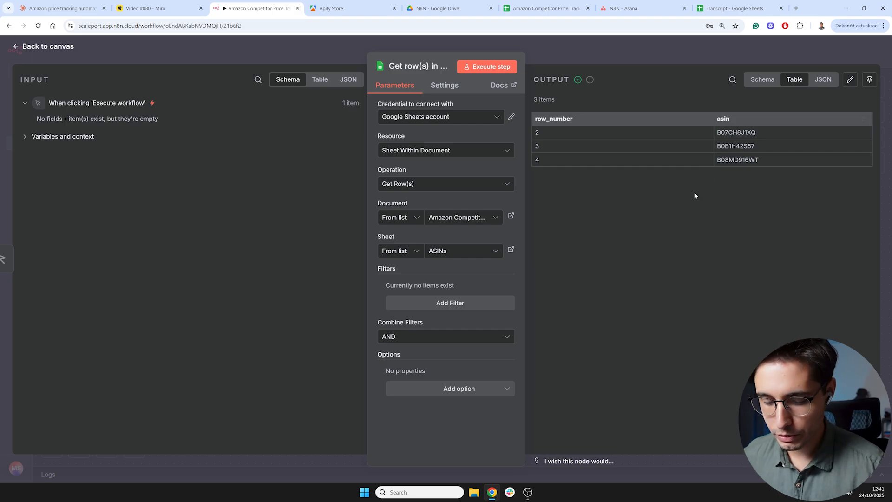
pyautogui.hotkey('ctrl', '+')
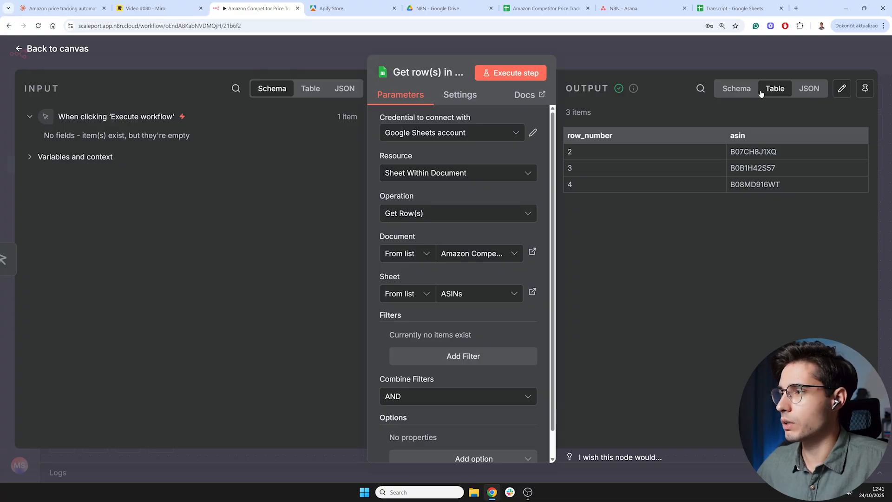
pyautogui.click(808, 92)
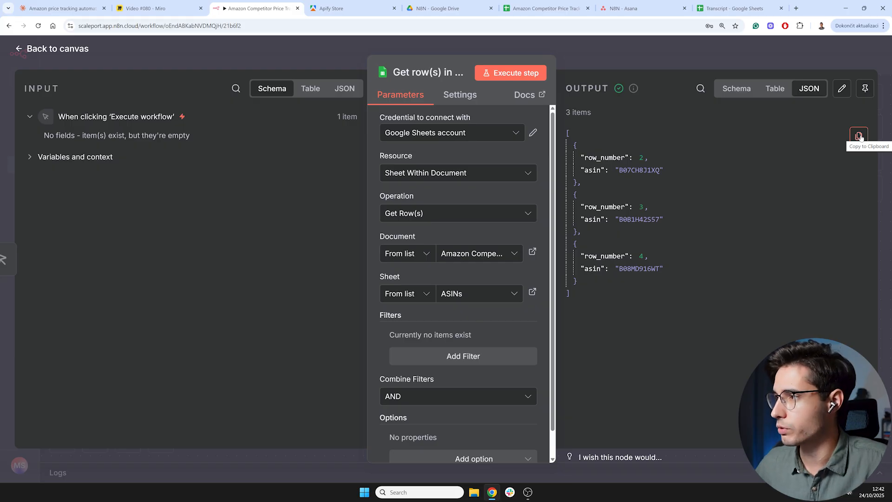
# - Toggle the Google Sheets node's output between Table and Schema views to compare the retrieved rows
pyautogui.click(774, 89)
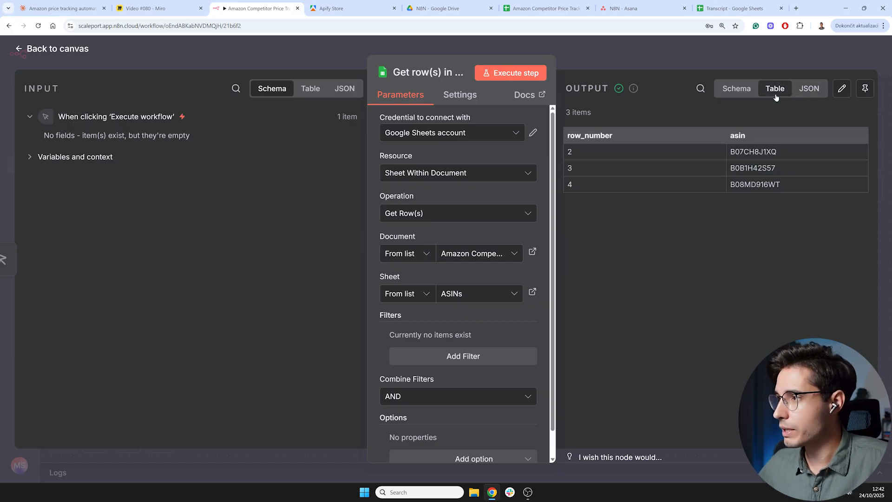
pyautogui.click(736, 93)
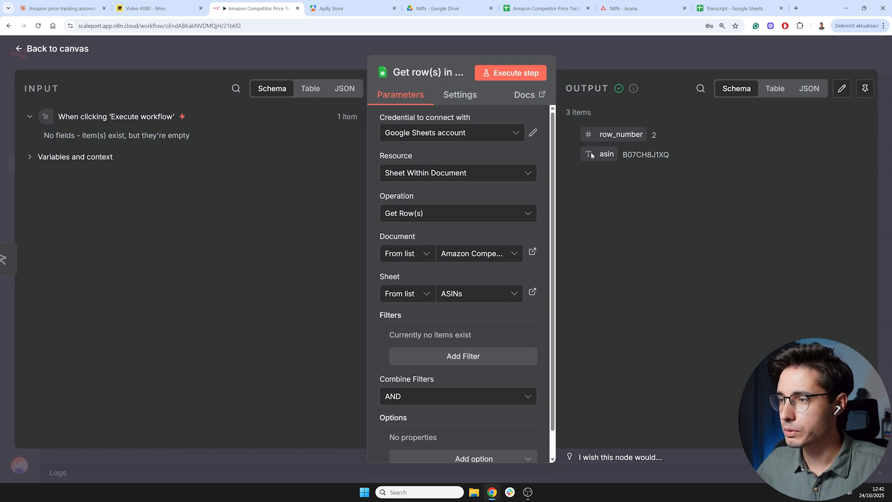
pyautogui.click(775, 88)
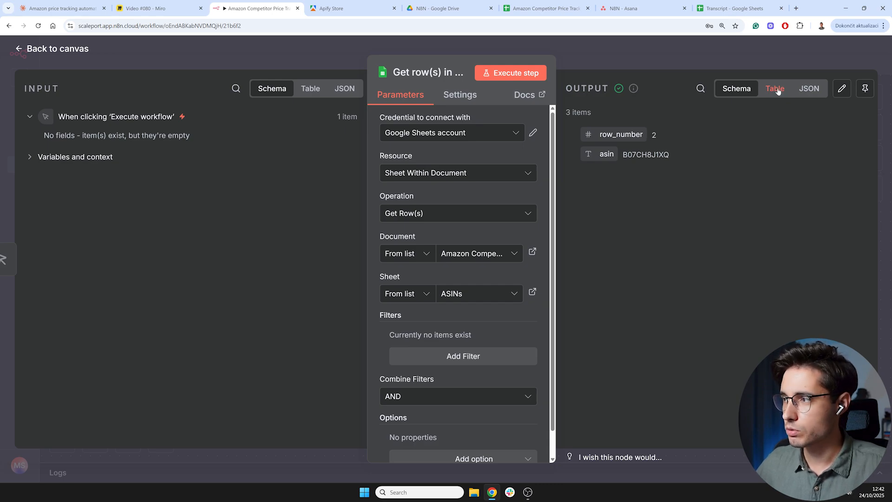
pyautogui.click(737, 90)
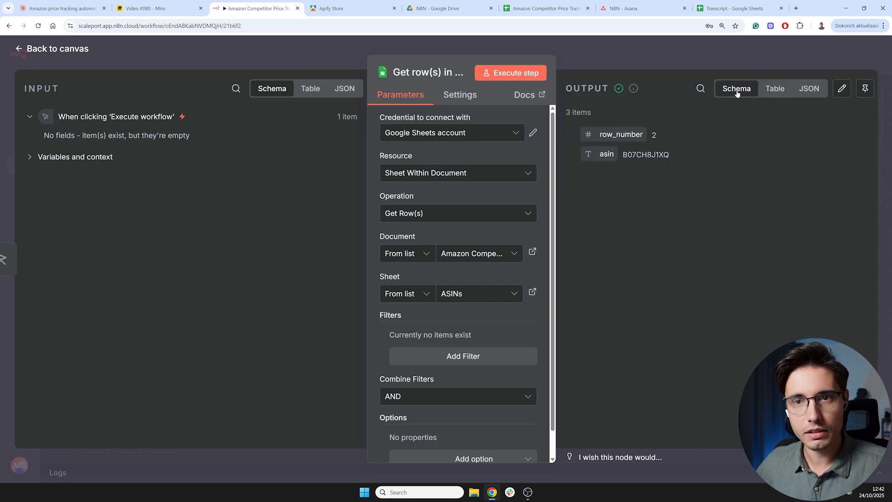
pyautogui.click(768, 92)
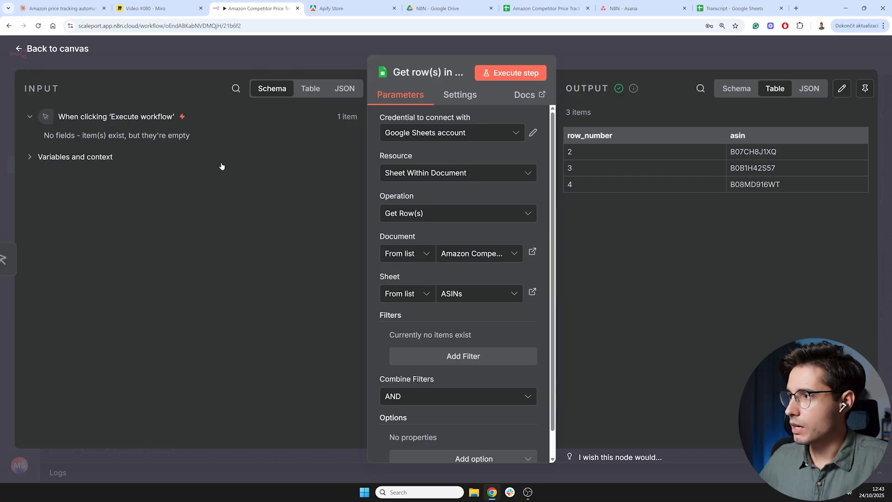
# - Pin the Google Sheets node's output data for test executions and return to the workflow canvas
pyautogui.click(864, 89)
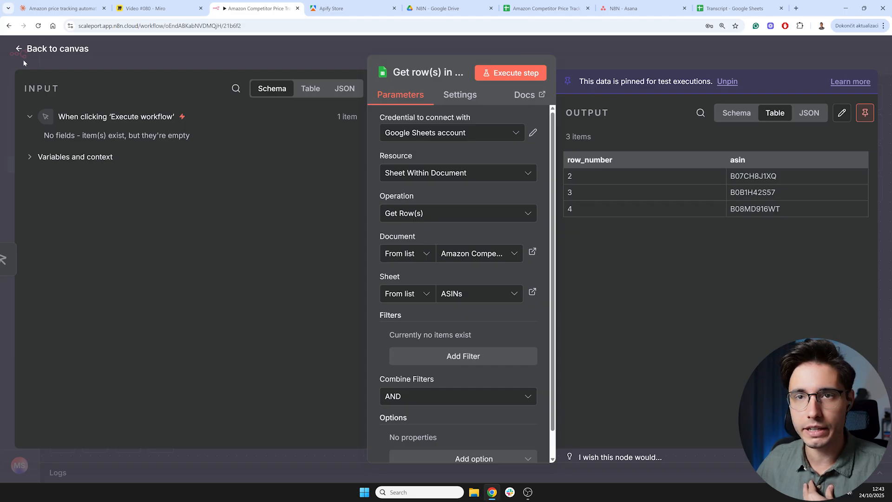
pyautogui.click(54, 50)
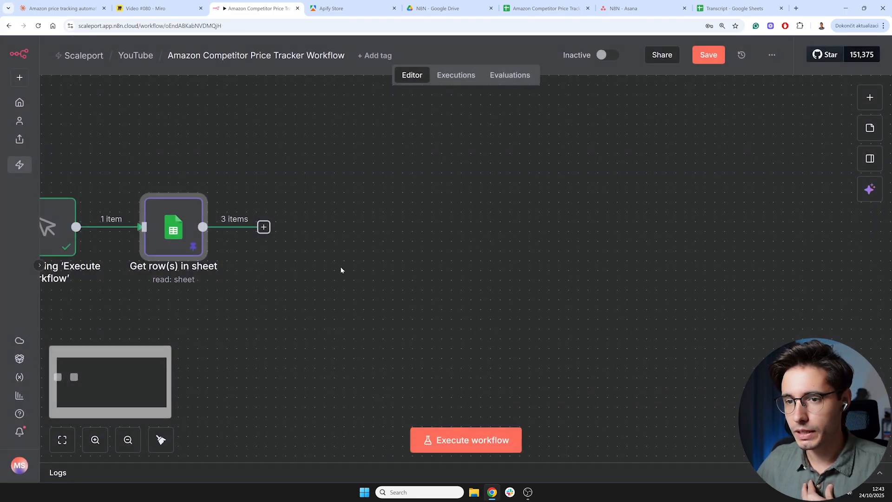
pyautogui.click(128, 439)
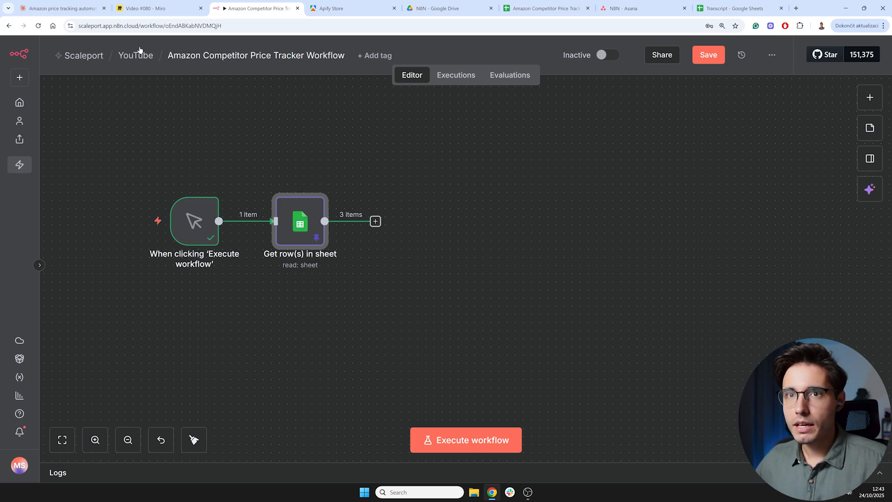
# - Review Claude's proposed workflow architecture, focusing on the Apify scraping step
pyautogui.click(60, 8)
pyautogui.scroll(-3, 455, 251)
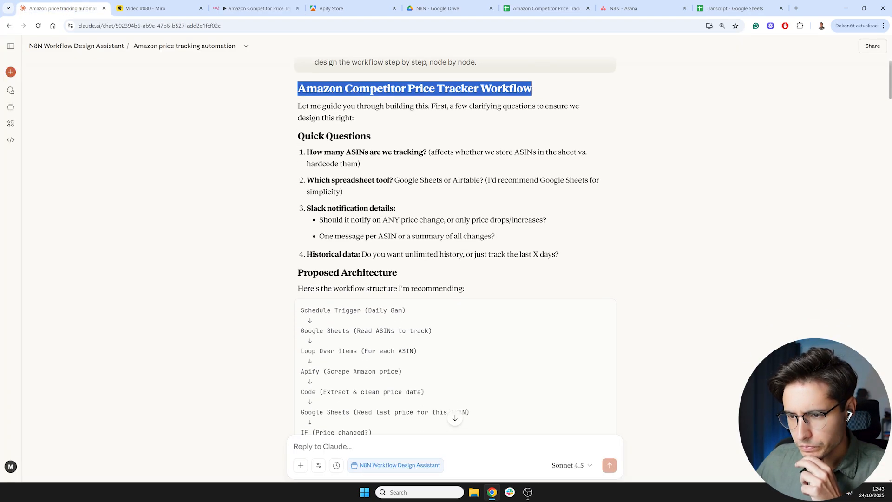
pyautogui.scroll(-1, 455, 251)
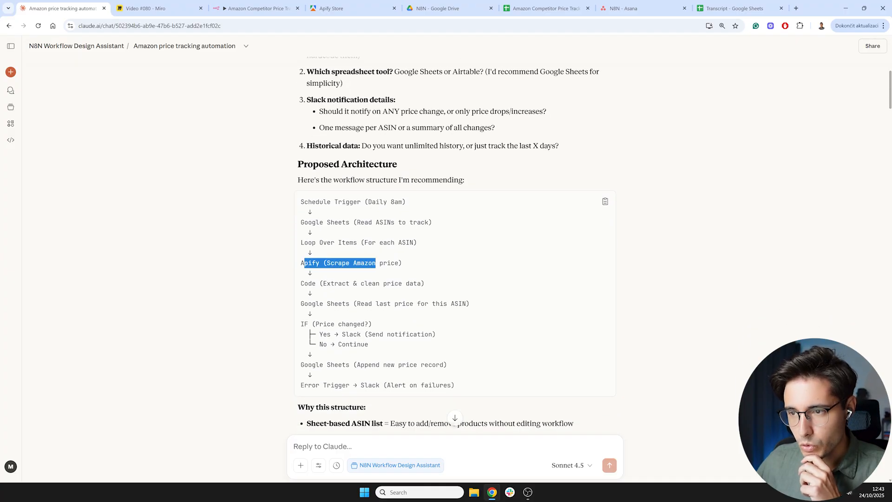
pyautogui.moveTo(404, 263); pyautogui.dragTo(304, 263)
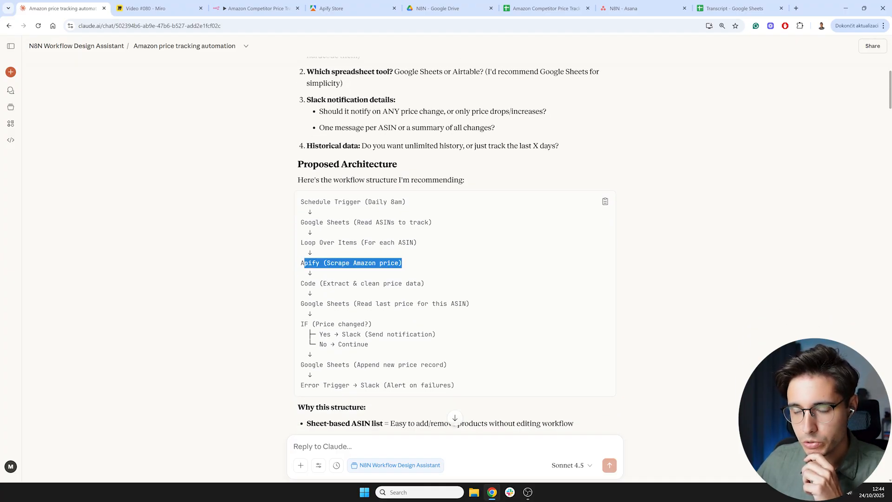
pyautogui.click(300, 265)
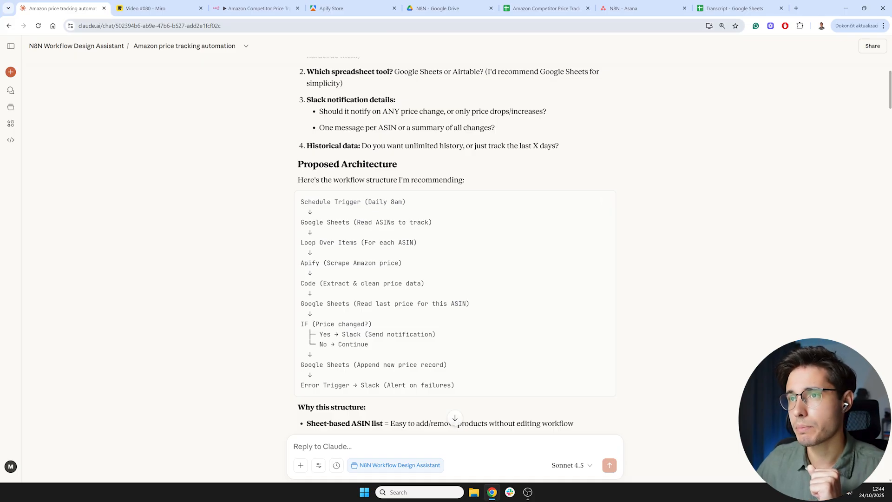
# - Search the Apify Store for amazon actors and check the pricing model filter options
pyautogui.click(357, 10)
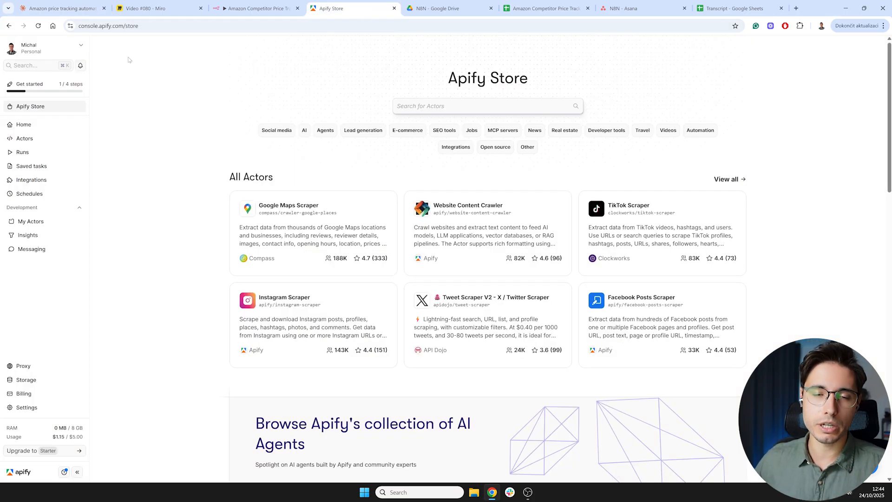
pyautogui.hotkey('ctrl', '+')
pyautogui.hotkey('ctrl', '+')
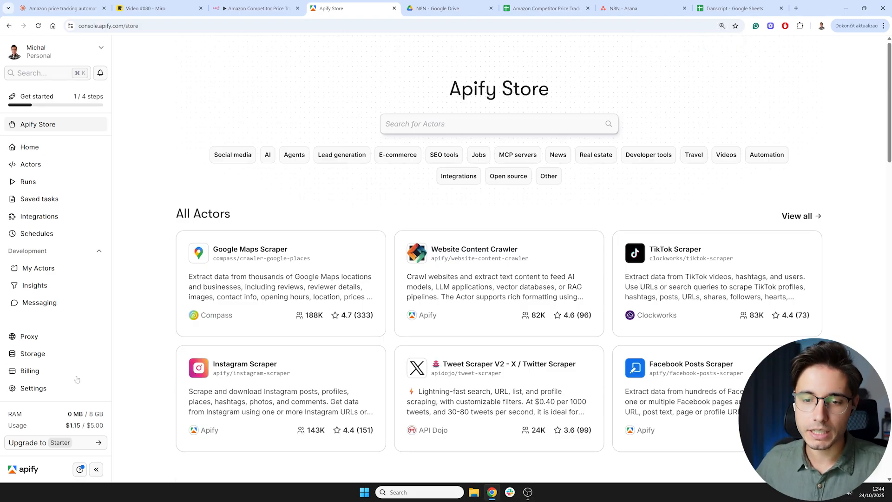
pyautogui.moveTo(91, 424)
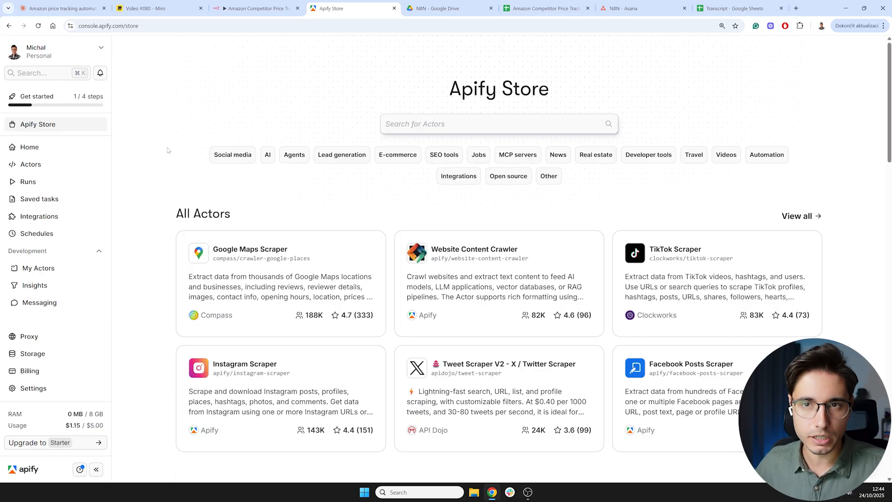
pyautogui.click(484, 124)
pyautogui.write('amazon')
pyautogui.press('Return')
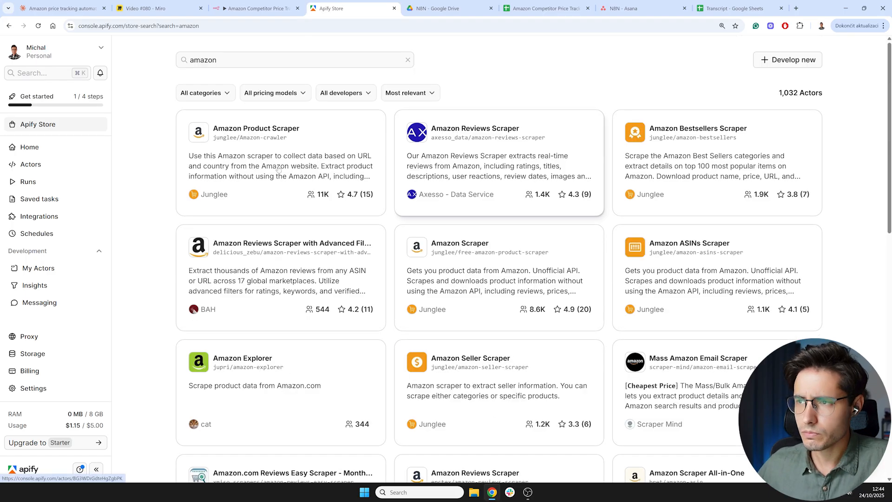
pyautogui.click(301, 94)
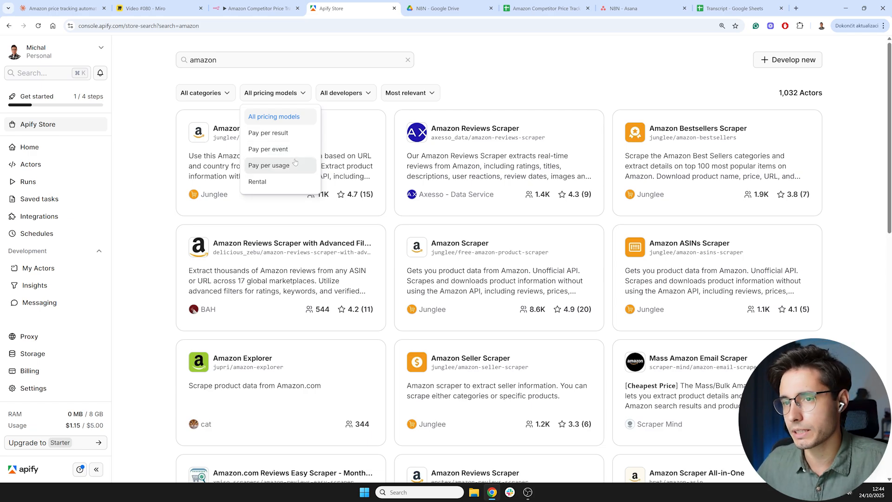
pyautogui.click(492, 95)
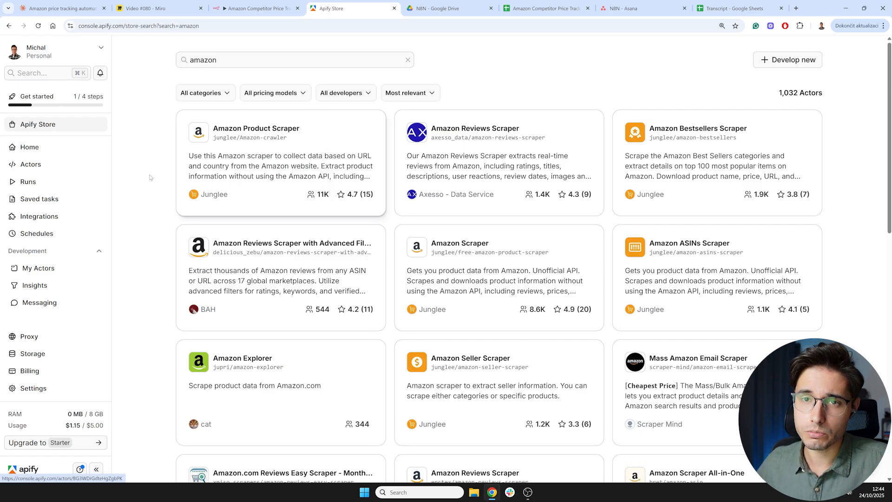
# - Open the recently viewed Amazon Product Batch Scraper actor and inspect its input in JSON and Manual modes
pyautogui.click(98, 147)
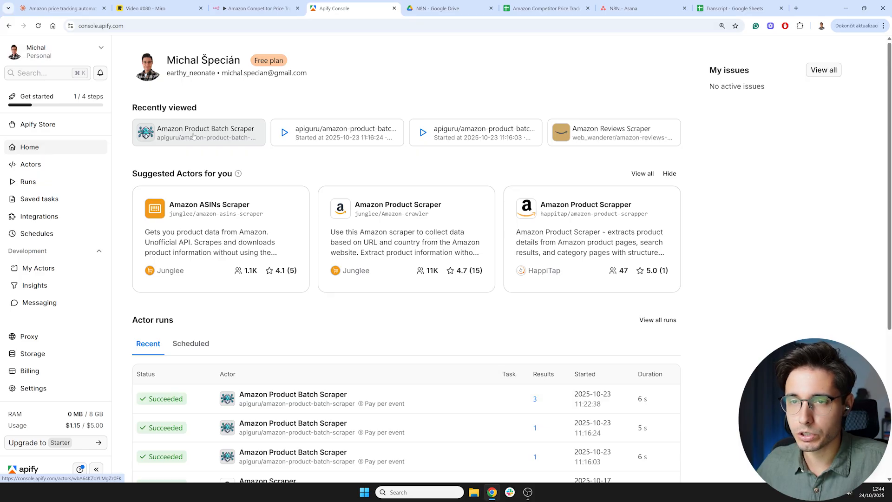
pyautogui.click(194, 135)
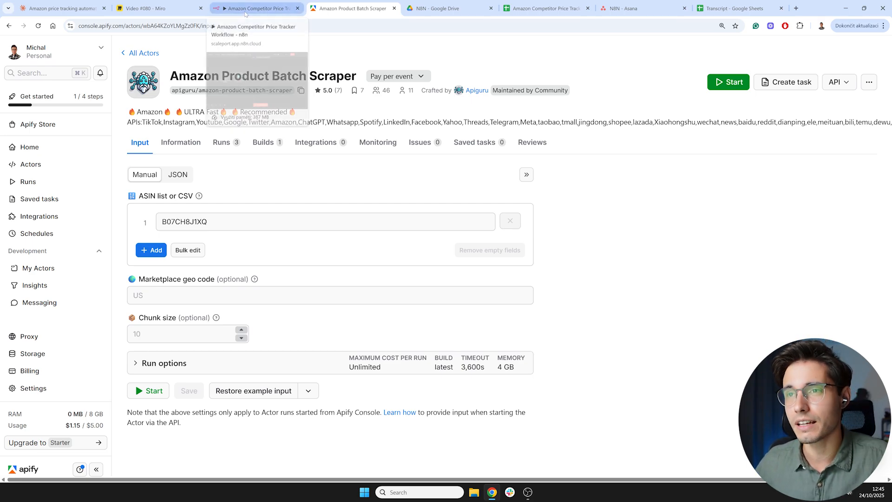
pyautogui.click(178, 175)
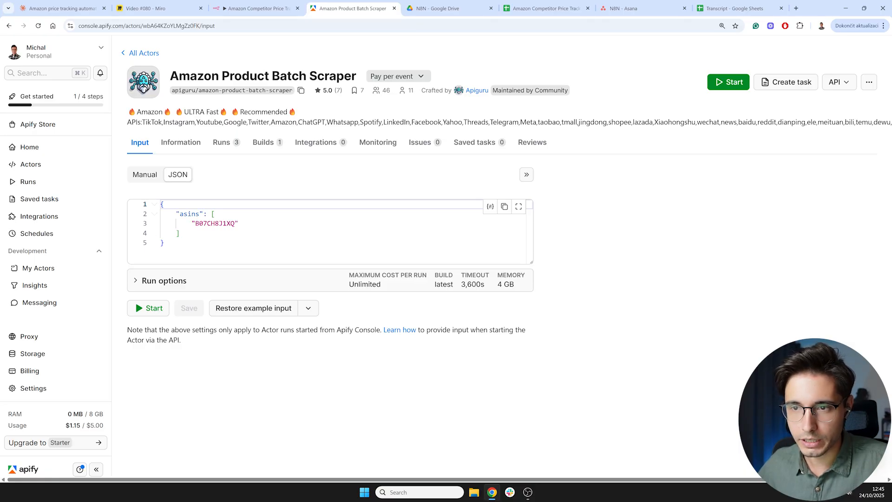
pyautogui.click(145, 174)
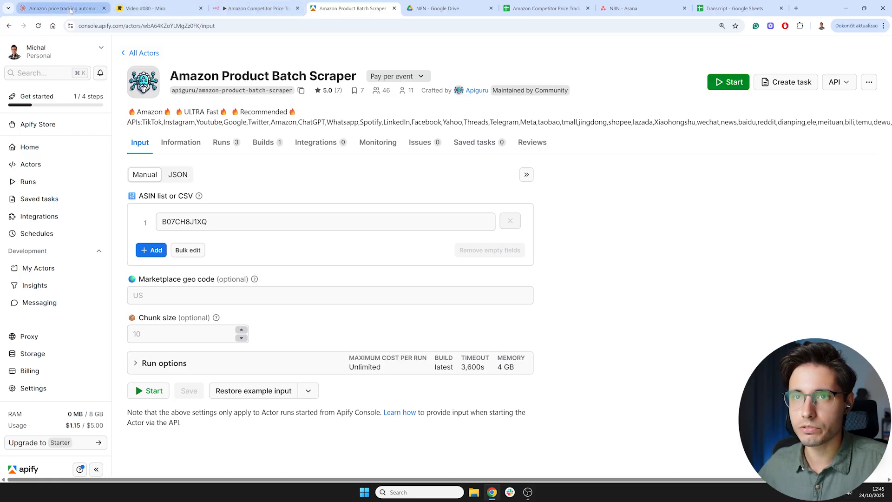
# - Copy the ASIN B0B1H42S57 from the ASINs sheet and add it as a second entry in the actor's ASIN list
pyautogui.click(546, 8)
pyautogui.click(134, 173)
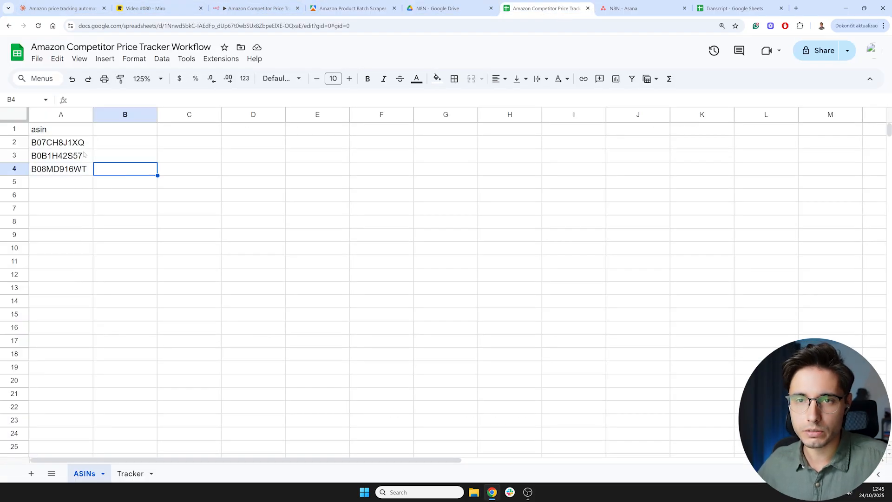
pyautogui.click(80, 158)
pyautogui.hotkey('ctrl', 'c')
pyautogui.click(353, 8)
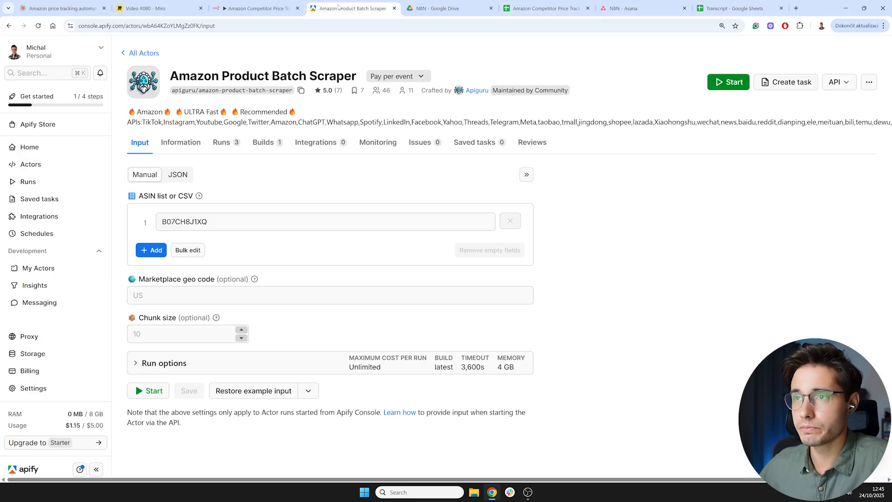
pyautogui.click(156, 251)
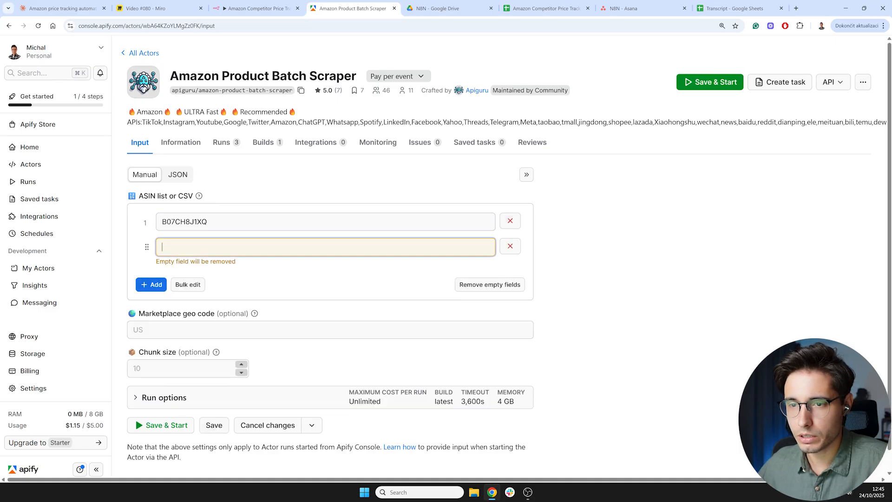
pyautogui.hotkey('ctrl', 'v')
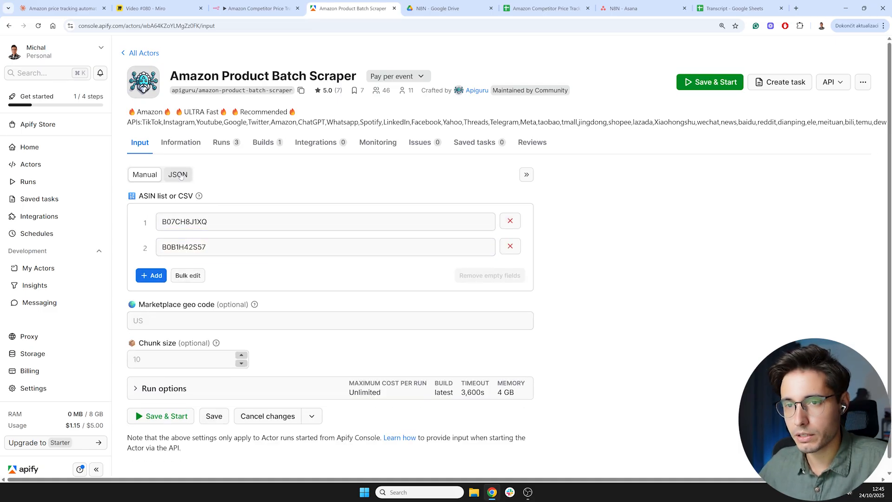
# - Compare the Batch Scraper's JSON input with the JSON input of the Amazon ASINs Scraper actor
pyautogui.click(180, 176)
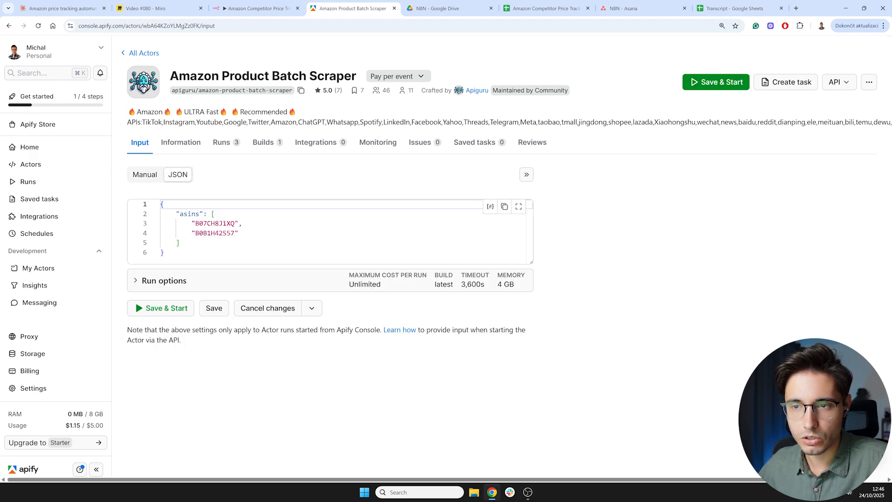
pyautogui.middleClick(28, 147)
pyautogui.click(416, 11)
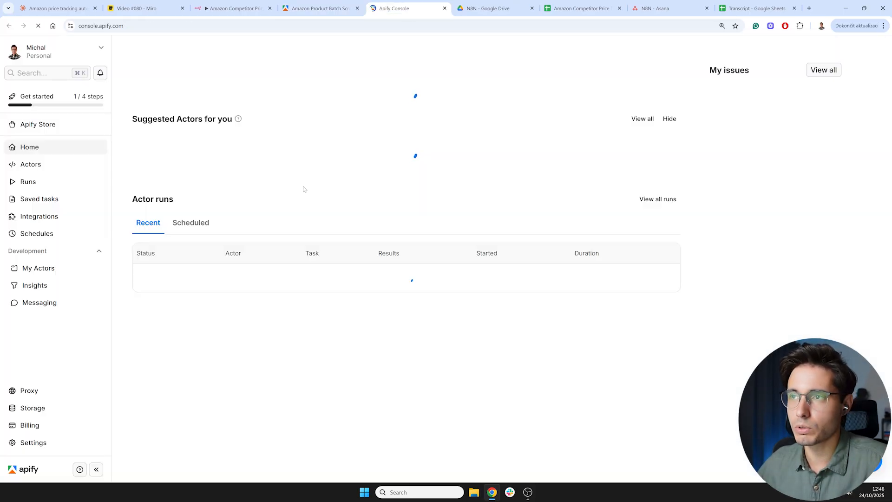
pyautogui.click(271, 238)
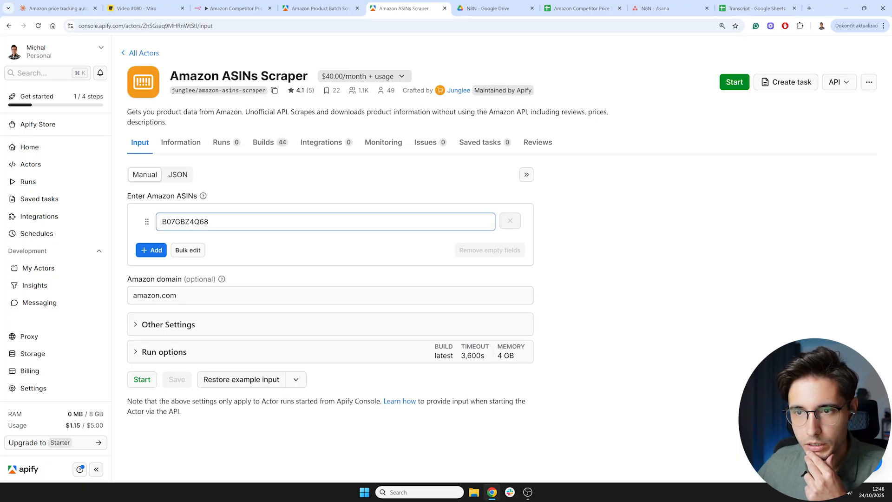
pyautogui.click(179, 174)
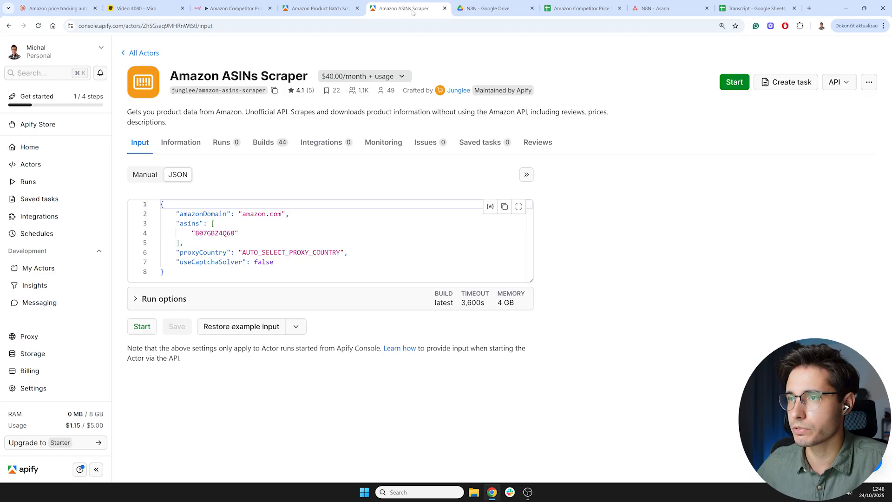
pyautogui.click(322, 8)
pyautogui.click(445, 8)
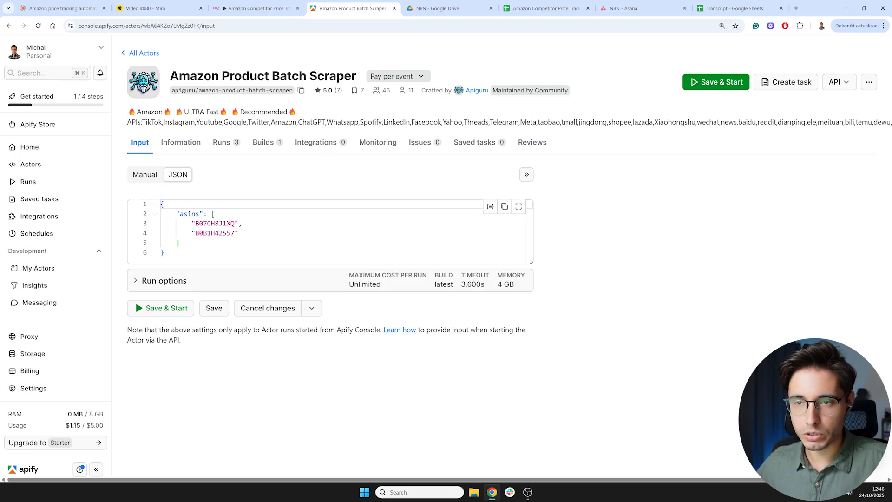
pyautogui.hotkey('ctrl', 'a')
pyautogui.click(237, 252)
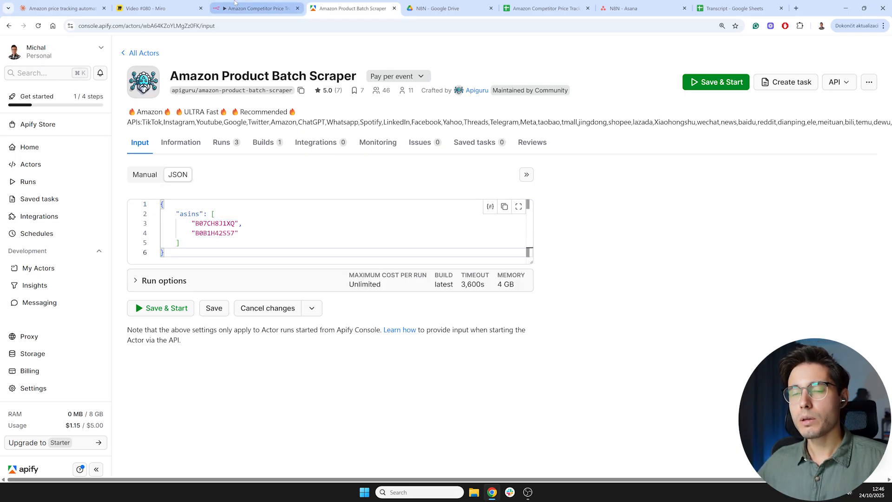
# - Reopen the Google Sheets node in n8n and view its pinned output as JSON
pyautogui.click(256, 3)
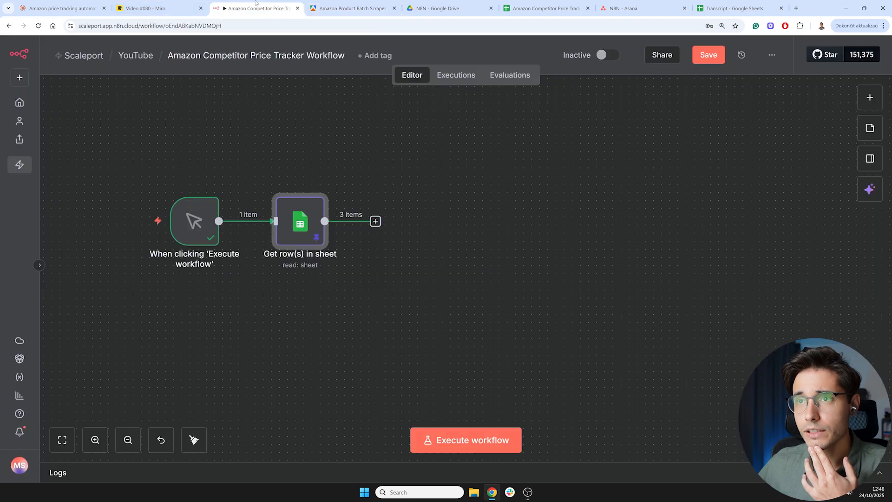
pyautogui.doubleClick(301, 223)
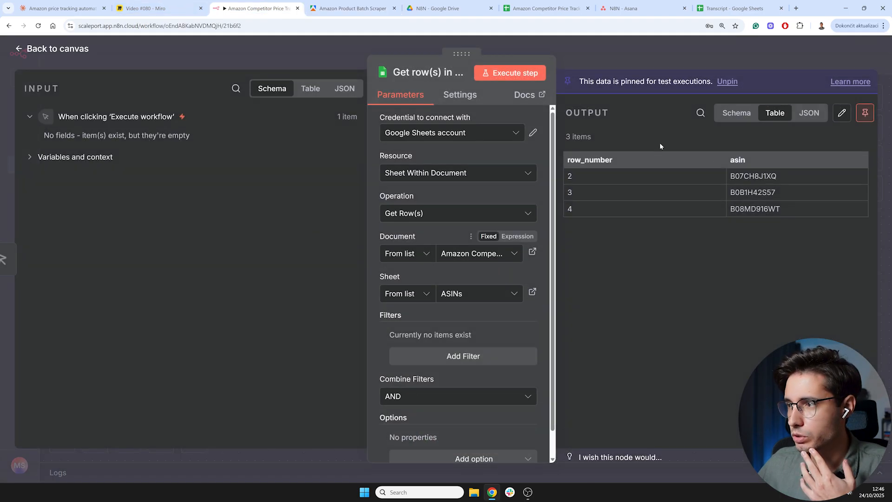
pyautogui.click(809, 113)
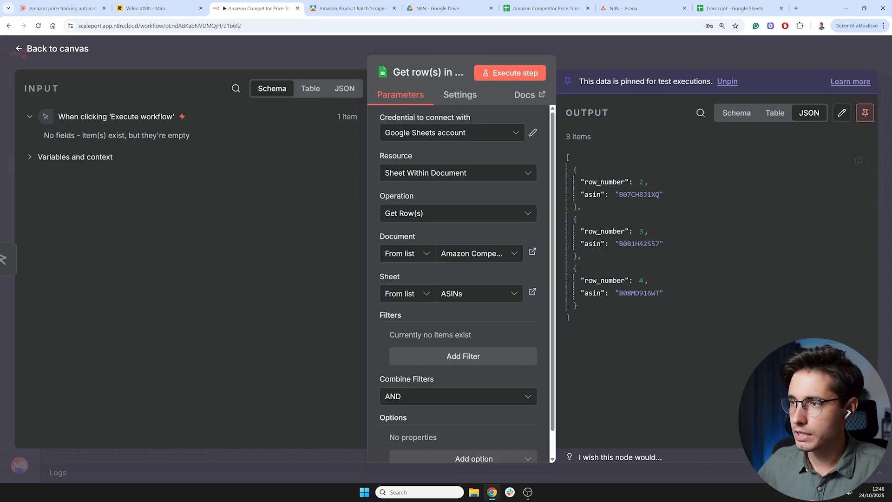
# - Add an Aggregate node after the Get row(s) in sheet node
pyautogui.click(353, 9)
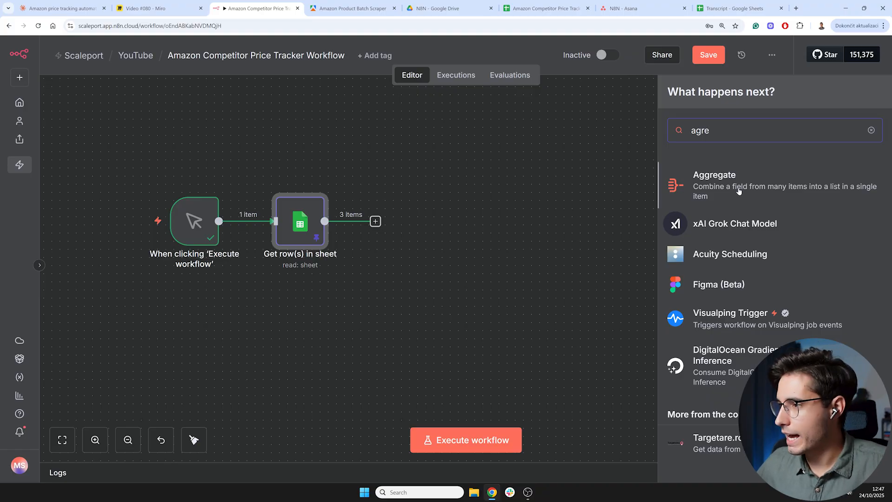
pyautogui.click(768, 187)
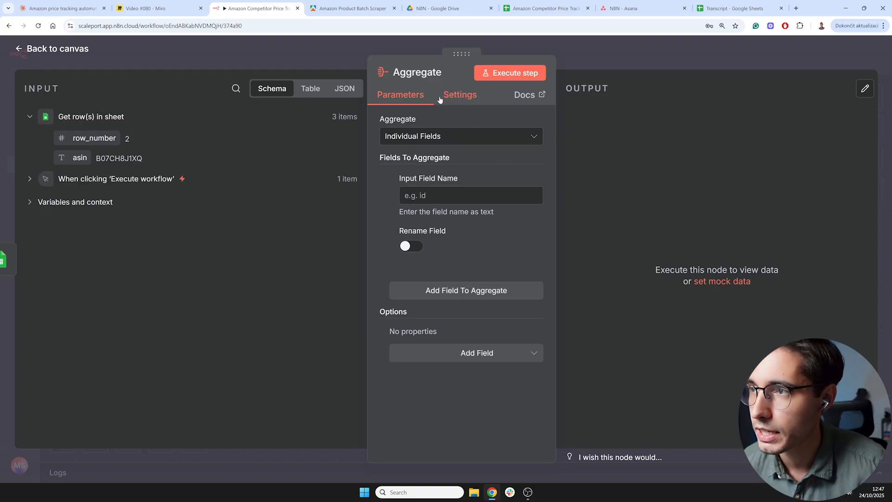
# - Compare the Aggregate node's input rows in table and JSON views with the Batch Scraper actor's JSON input
pyautogui.click(310, 88)
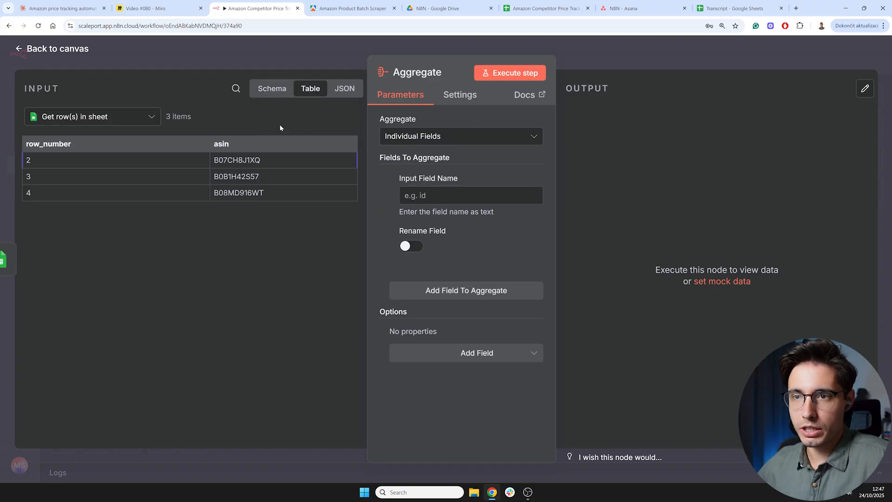
pyautogui.click(344, 88)
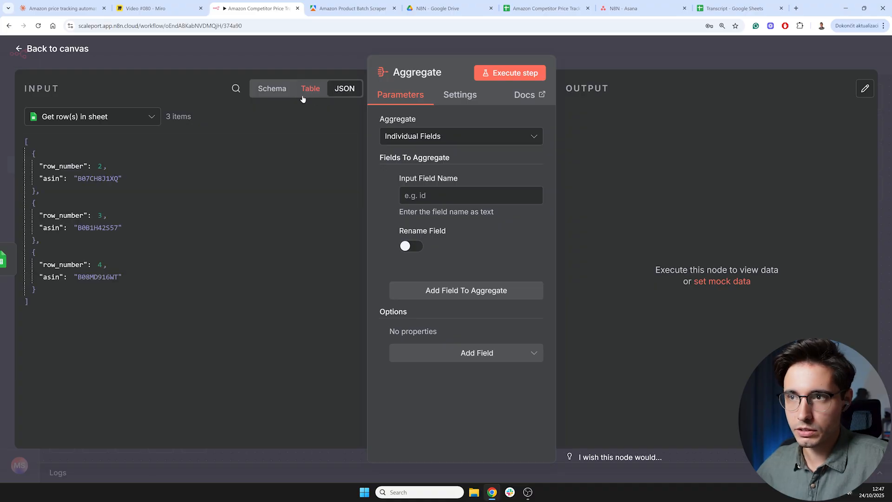
pyautogui.click(303, 91)
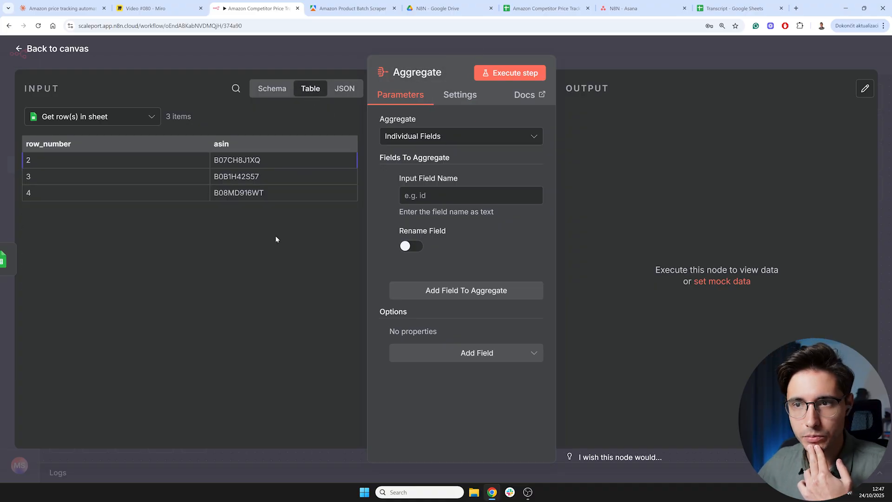
pyautogui.click(350, 8)
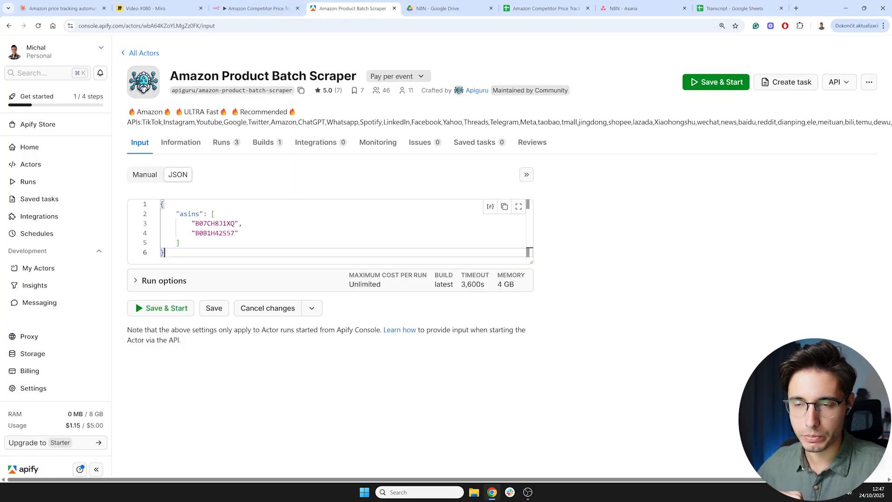
pyautogui.click(258, 8)
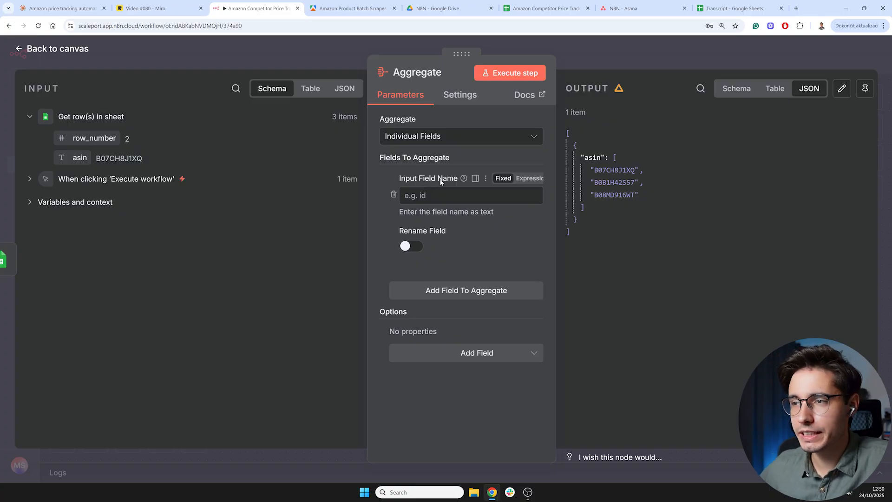
# - Aggregate the asin field into a list renamed asins, and execute the Aggregate step
pyautogui.moveTo(464, 180)
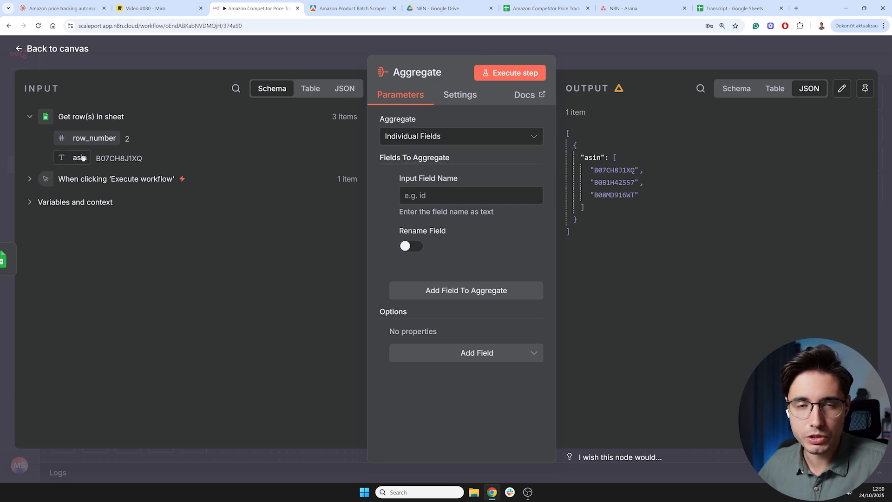
pyautogui.click(448, 197)
pyautogui.write('asin')
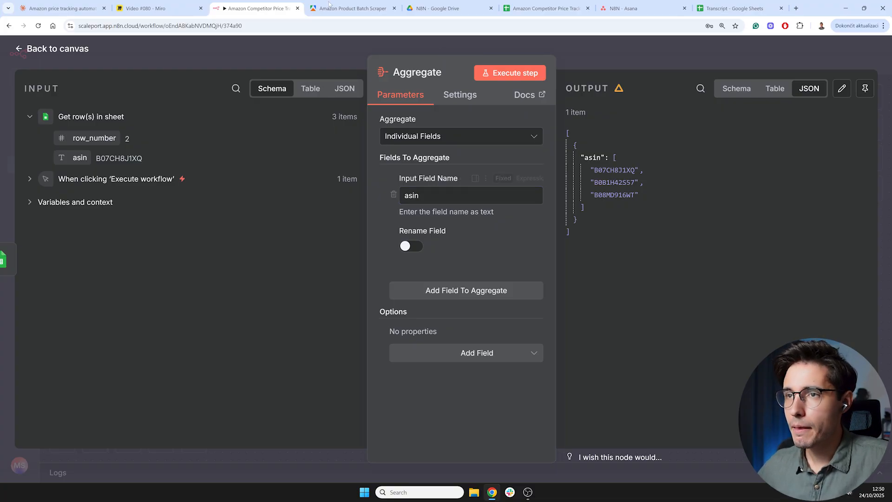
pyautogui.click(352, 9)
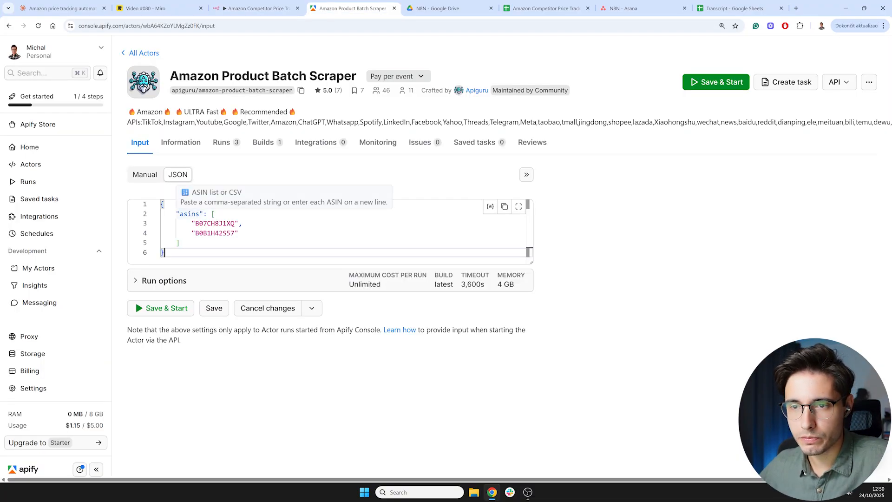
pyautogui.moveTo(179, 213); pyautogui.dragTo(199, 214)
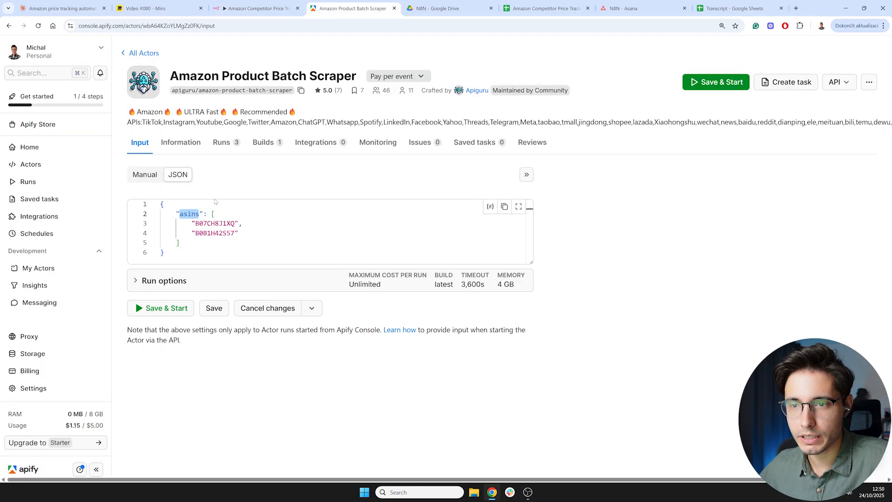
pyautogui.click(255, 9)
pyautogui.click(413, 246)
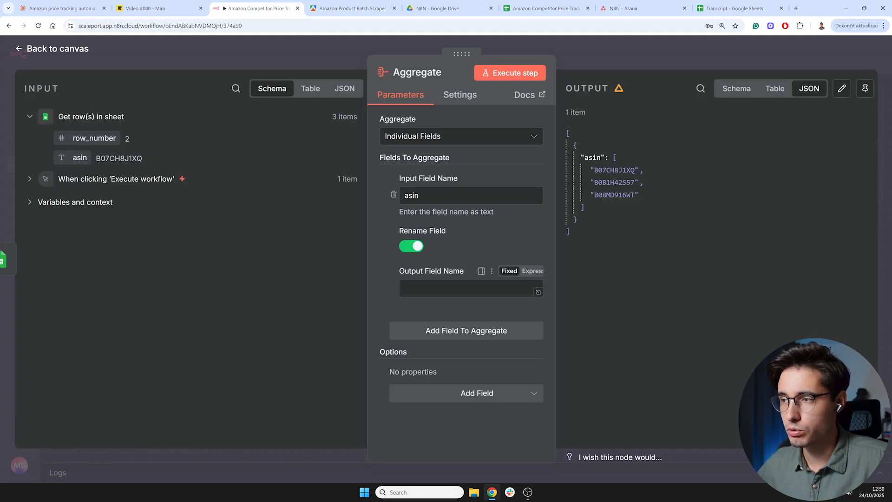
pyautogui.click(438, 285)
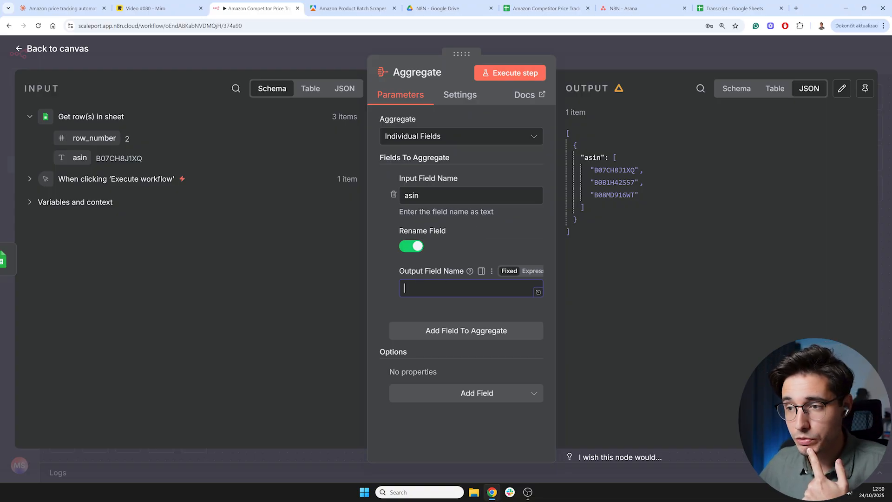
pyautogui.write('asins')
pyautogui.click(502, 74)
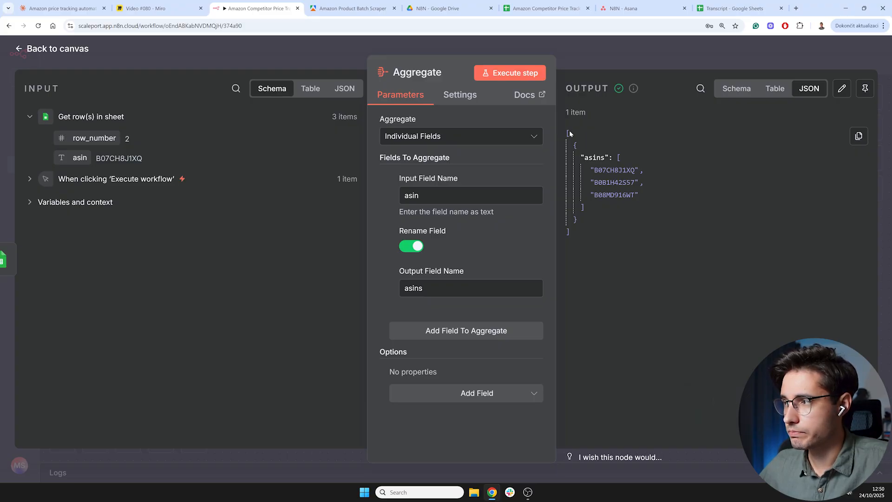
# - Pin the Aggregate node's output, review it in table and JSON views, and return to the canvas
pyautogui.click(351, 9)
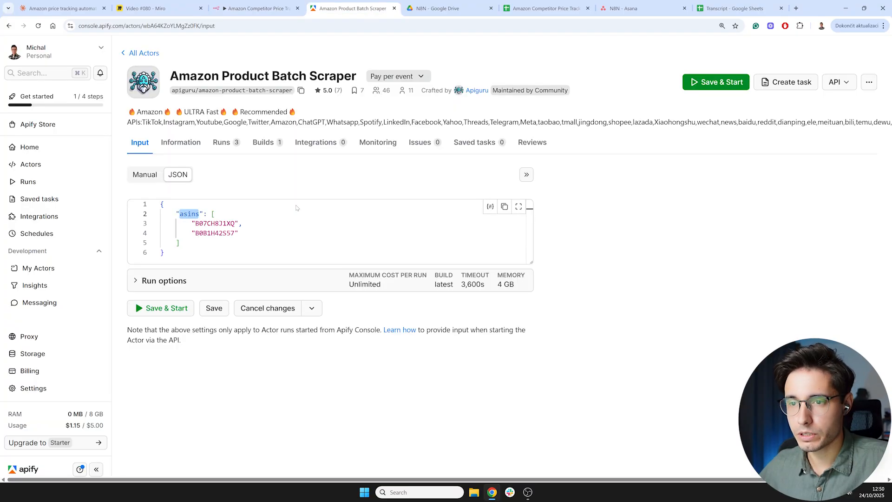
pyautogui.click(265, 5)
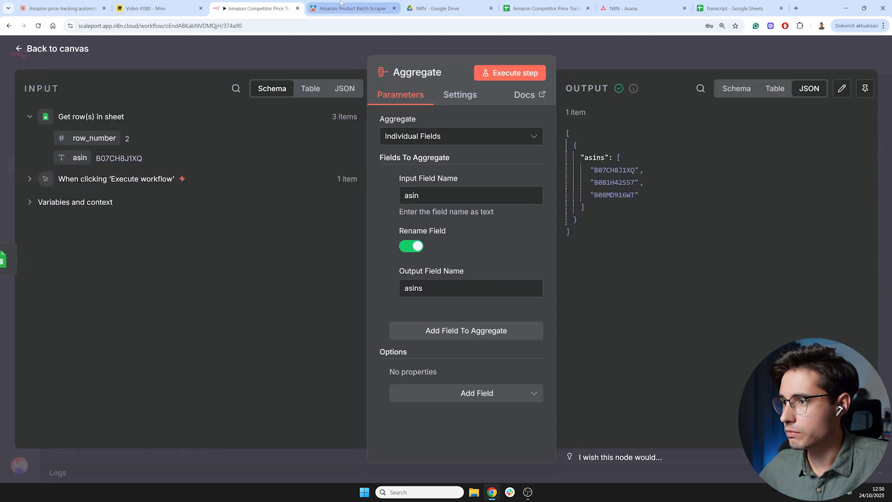
pyautogui.click(341, 4)
pyautogui.click(274, 6)
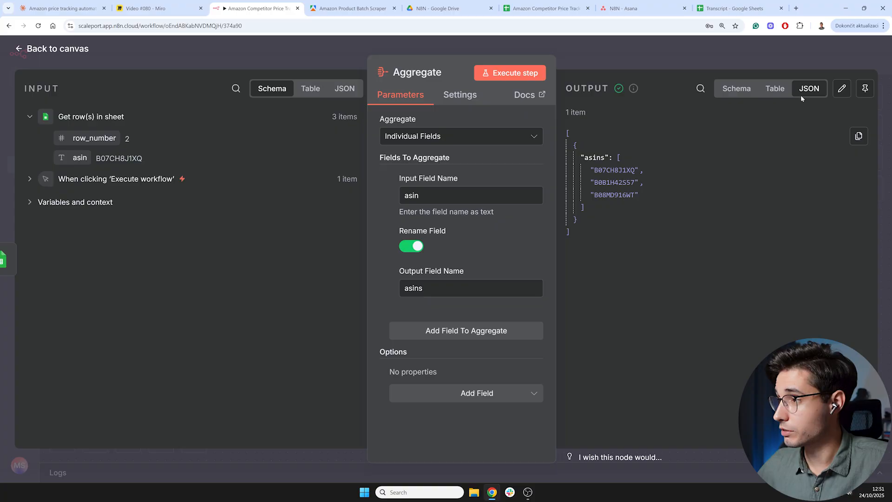
pyautogui.click(865, 90)
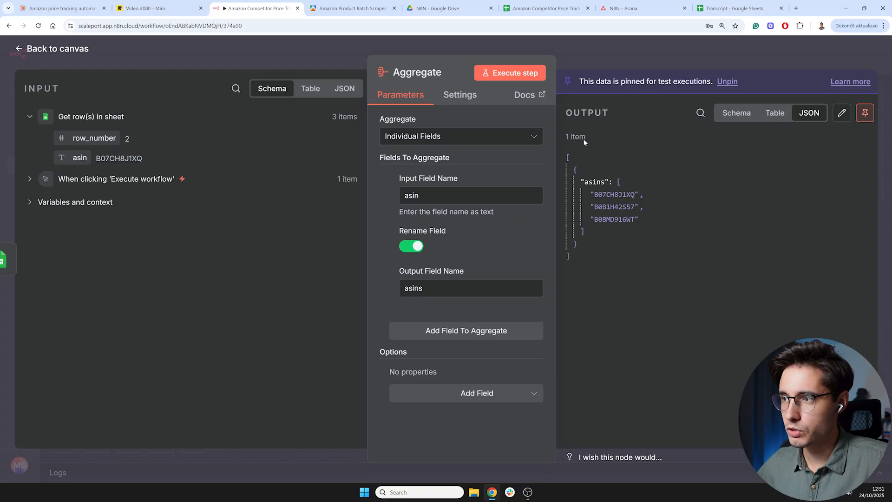
pyautogui.click(775, 113)
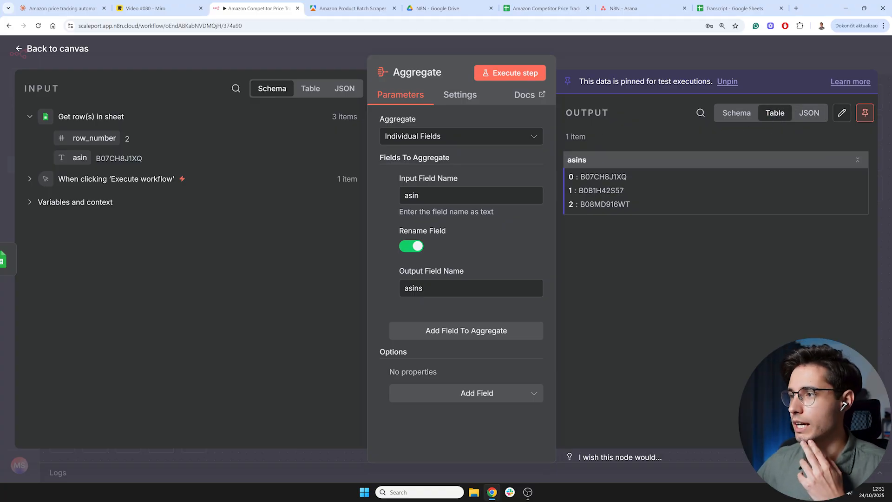
pyautogui.click(808, 113)
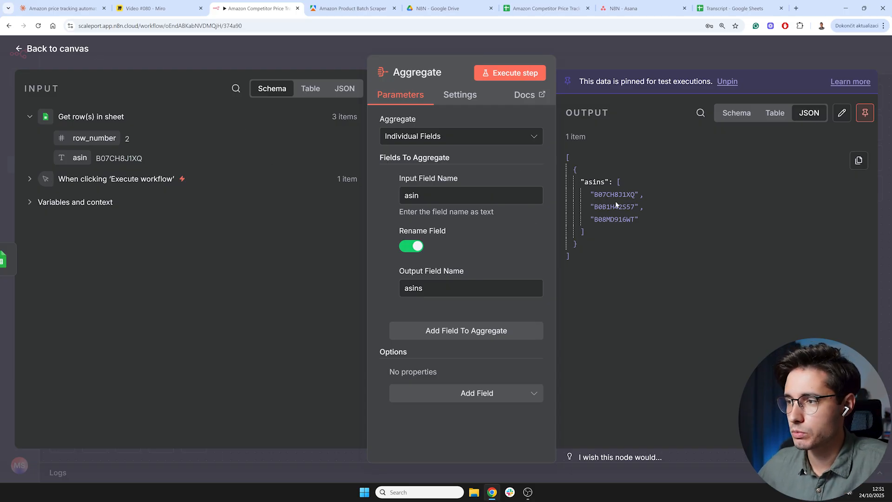
pyautogui.click(57, 48)
# - Add an HTTP Request node after the Aggregate node
pyautogui.moveTo(494, 311); pyautogui.dragTo(371, 292)
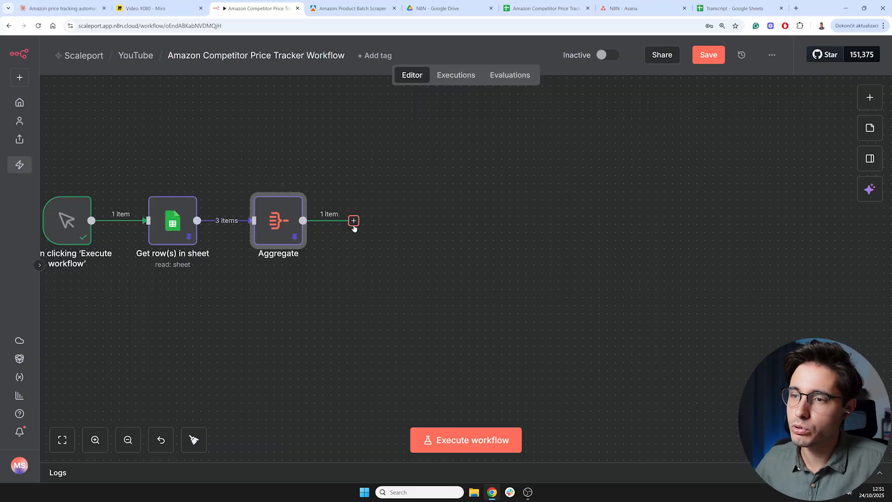
pyautogui.click(353, 220)
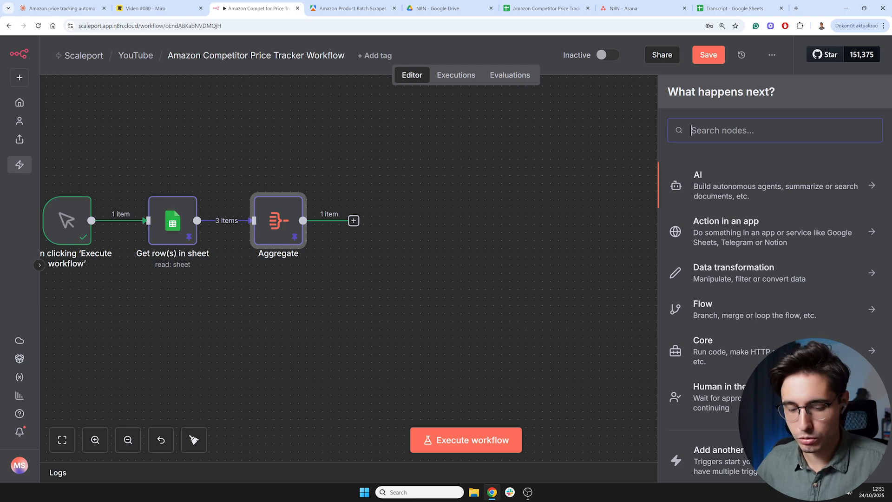
pyautogui.write('asana')
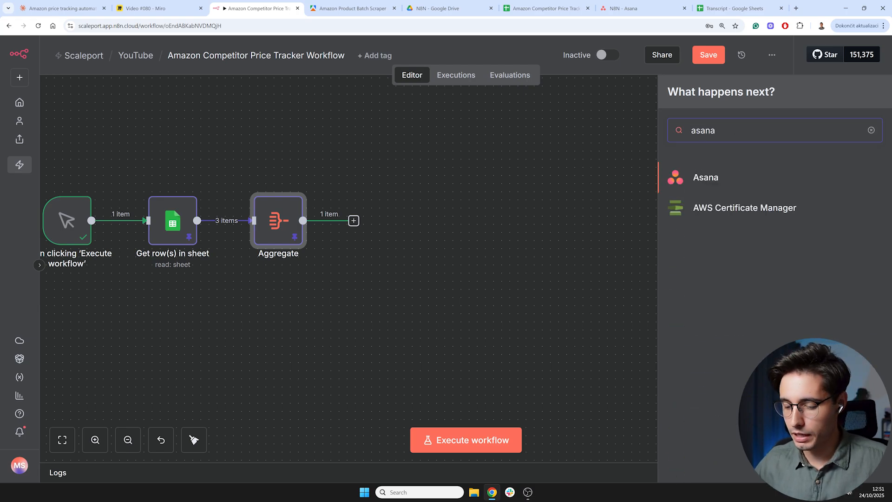
pyautogui.press('BackSpace')
pyautogui.press('BackSpace')
pyautogui.press('BackSpace')
pyautogui.press('BackSpace')
pyautogui.press('BackSpace')
pyautogui.write('gmail')
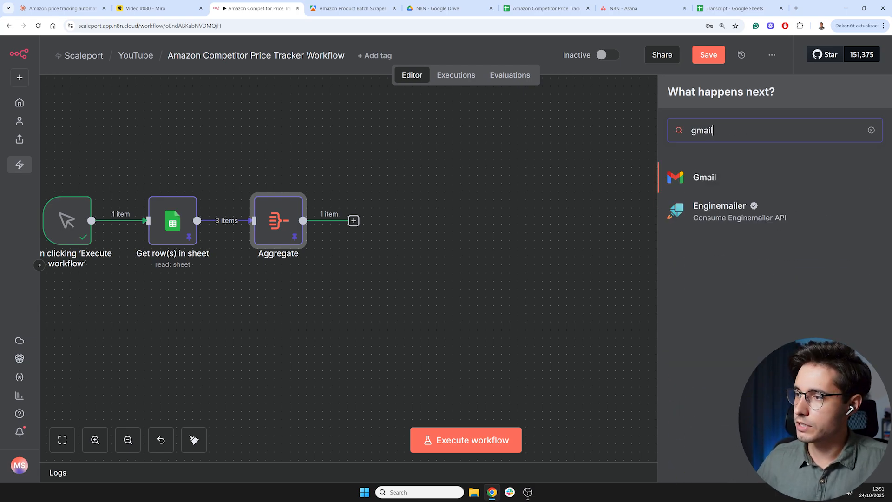
pyautogui.doubleClick(687, 132)
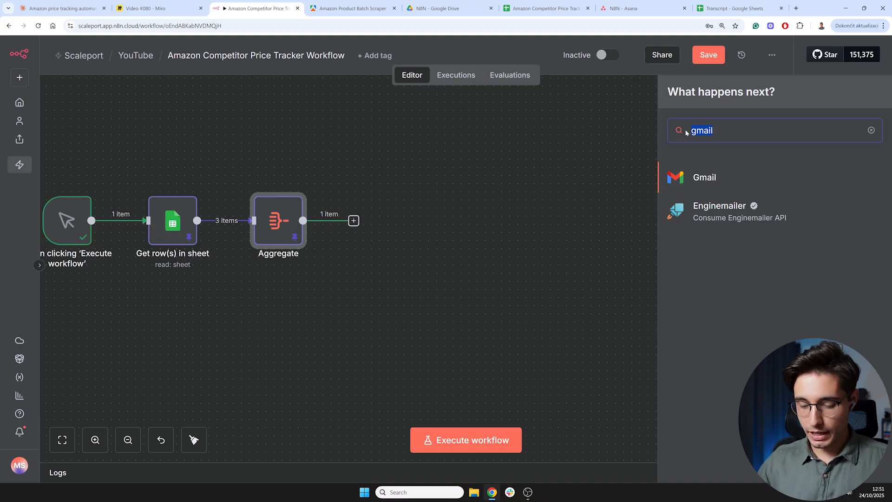
pyautogui.write('http')
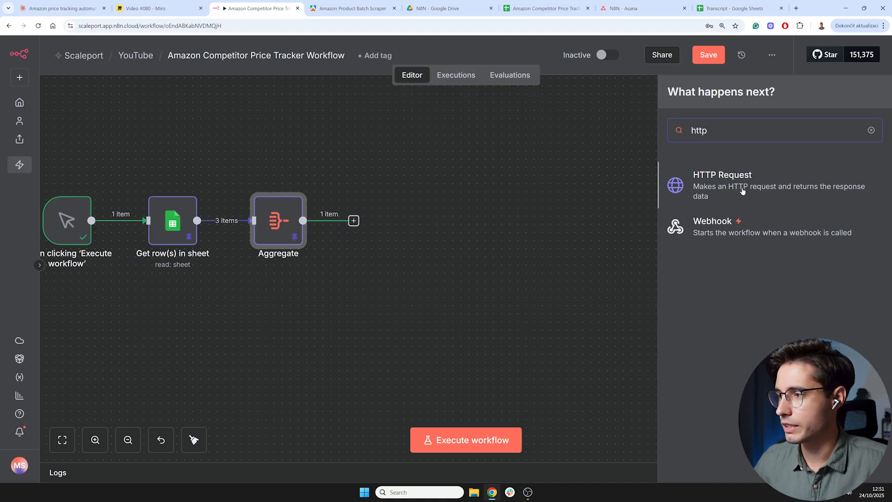
pyautogui.click(739, 184)
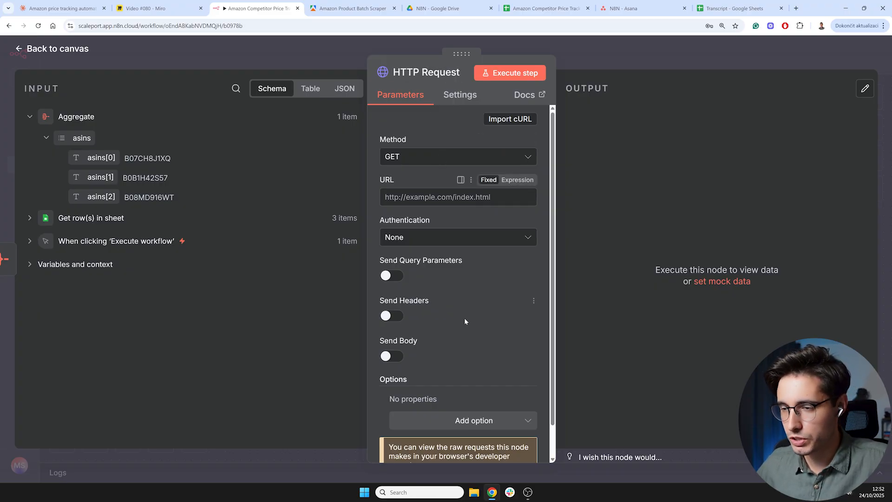
# - Set the HTTP Request node's method to POST
pyautogui.click(443, 158)
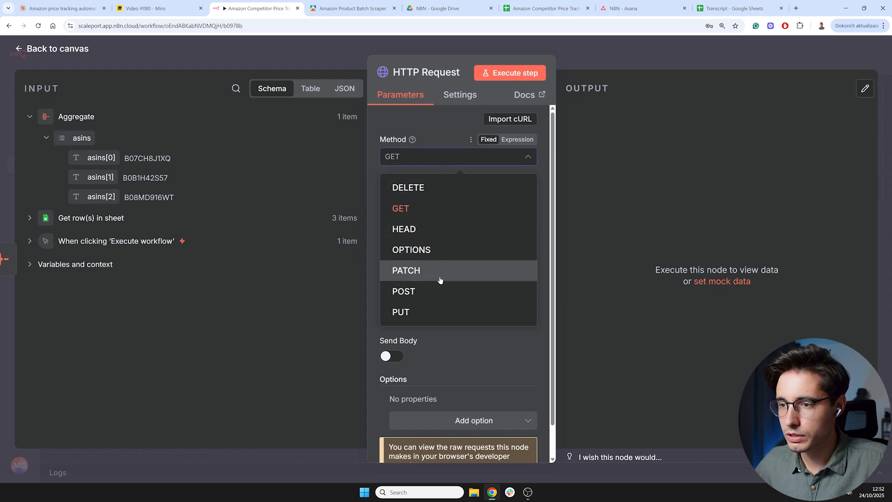
pyautogui.click(434, 293)
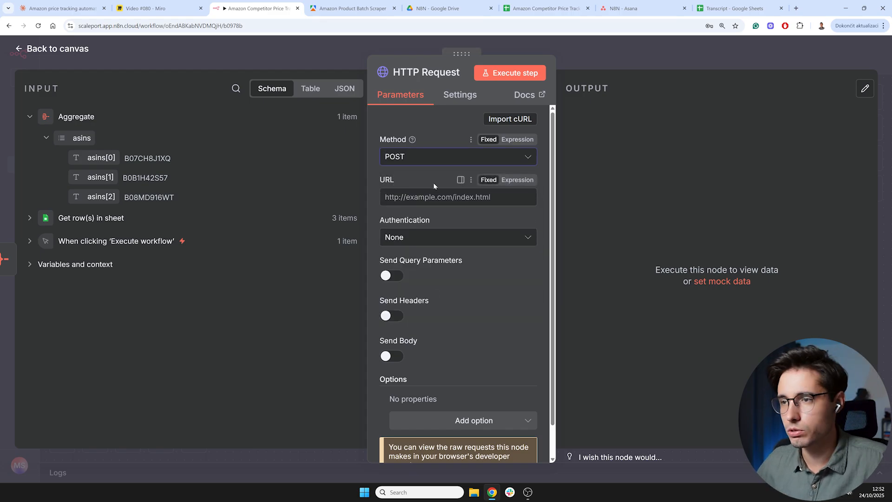
pyautogui.click(353, 9)
pyautogui.click(269, 4)
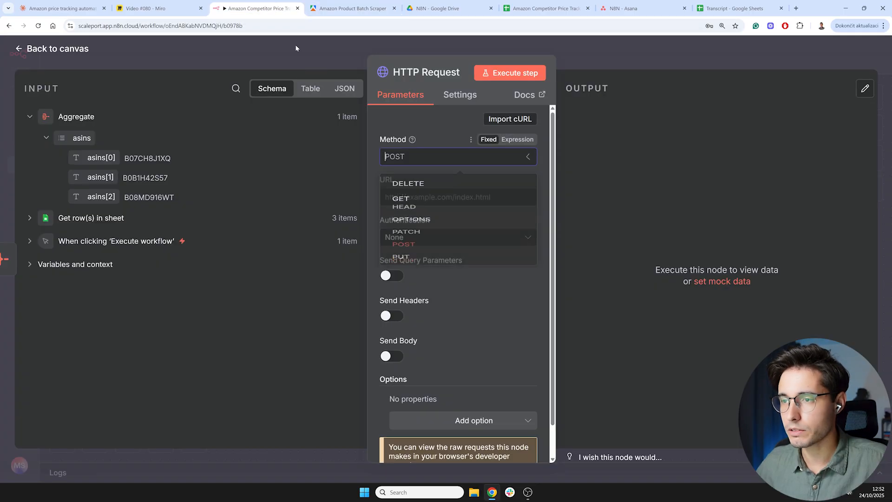
pyautogui.click(420, 120)
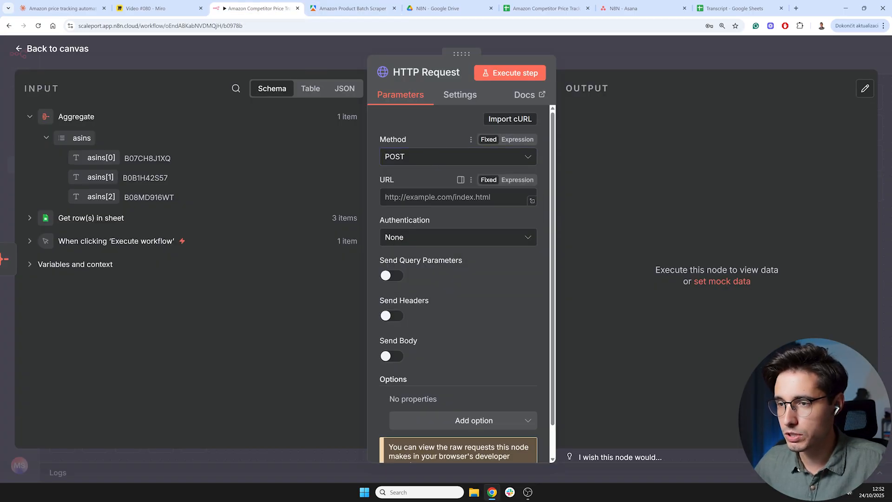
pyautogui.click(436, 197)
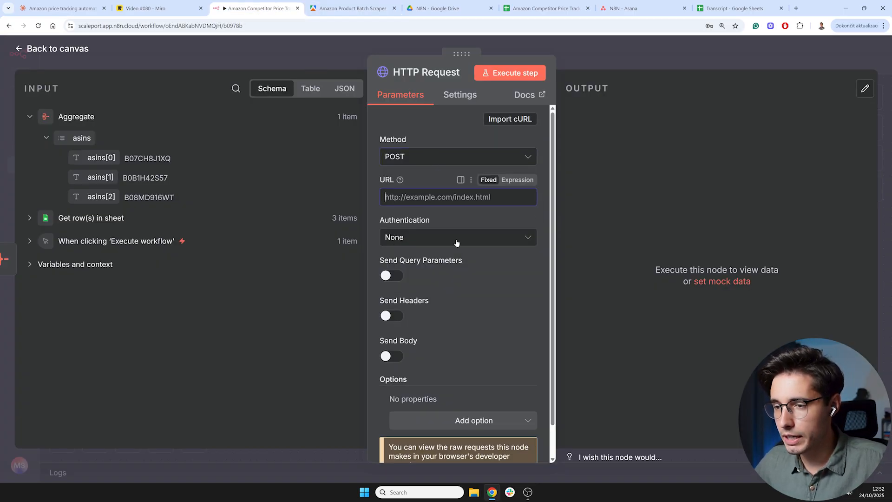
pyautogui.scroll(-2, 464, 270)
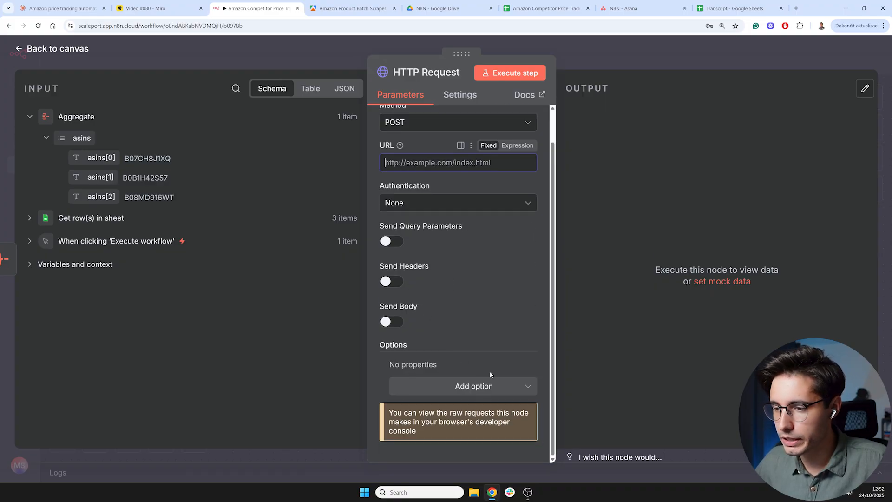
pyautogui.scroll(2, 460, 302)
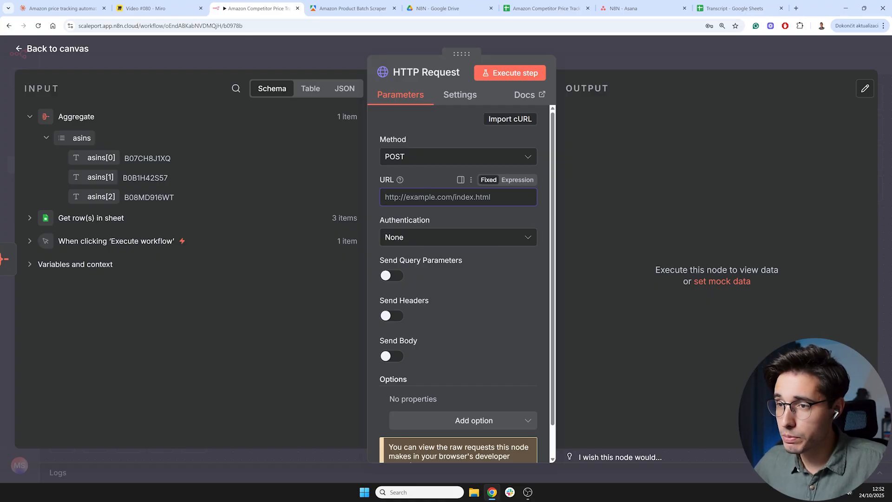
pyautogui.moveTo(401, 180)
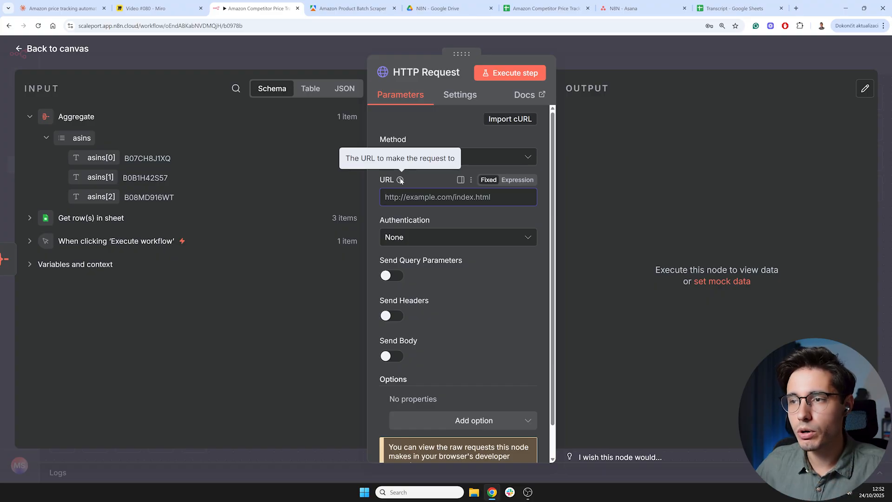
# - Review the scraper actor's JSON input in Apify and scroll through Claude's workflow instructions and testing checklist
pyautogui.click(346, 10)
pyautogui.hotkey('ctrl', '+')
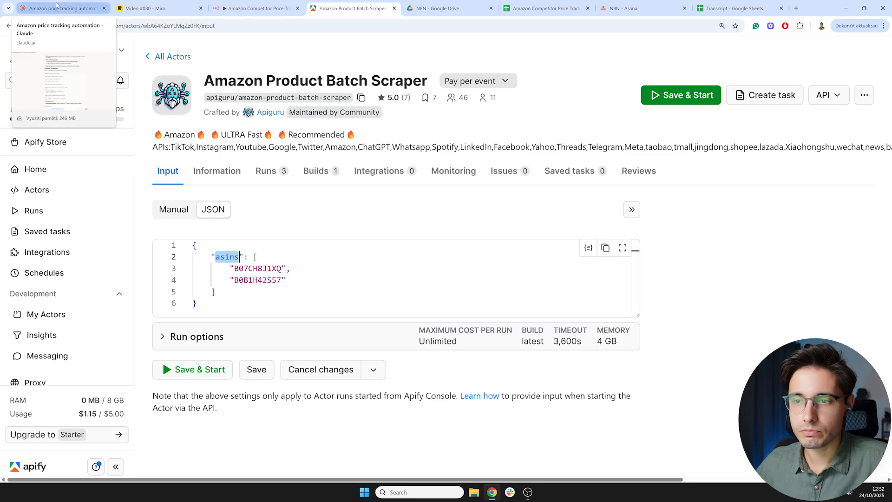
pyautogui.click(56, 6)
pyautogui.scroll(-20, 366, 236)
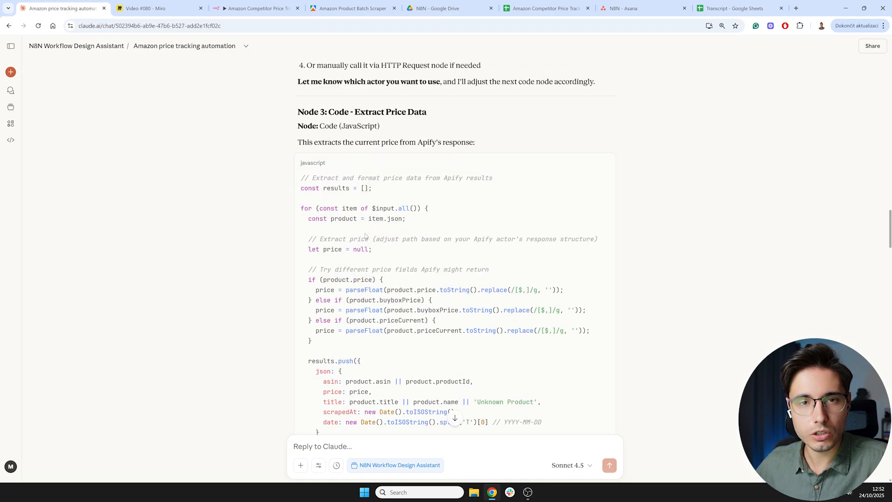
pyautogui.scroll(-20, 365, 236)
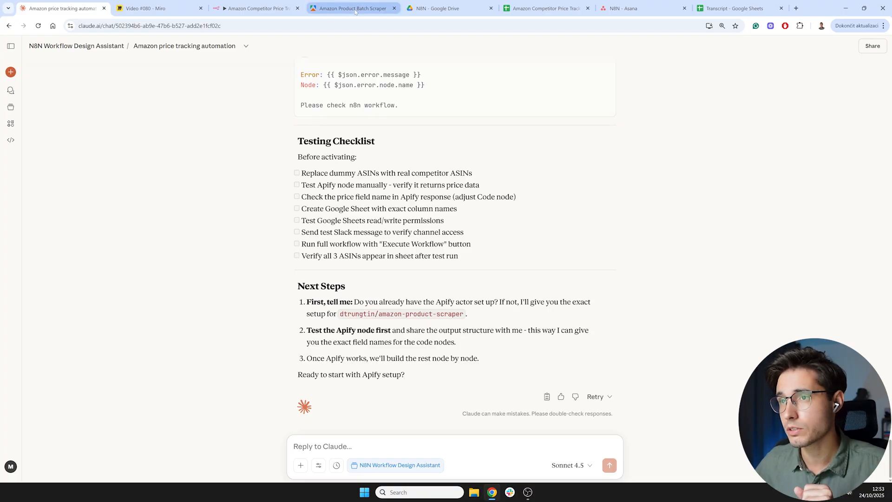
# - Copy the actor's run-sync-get-dataset-items API endpoint, including its API token, and paste it as the HTTP Request URL
pyautogui.click(355, 9)
pyautogui.click(829, 95)
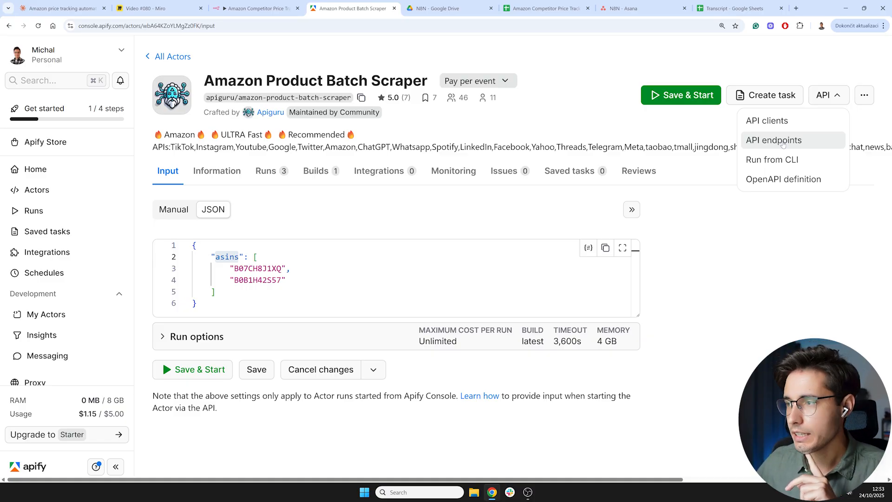
pyautogui.click(782, 141)
pyautogui.scroll(-2, 177, 246)
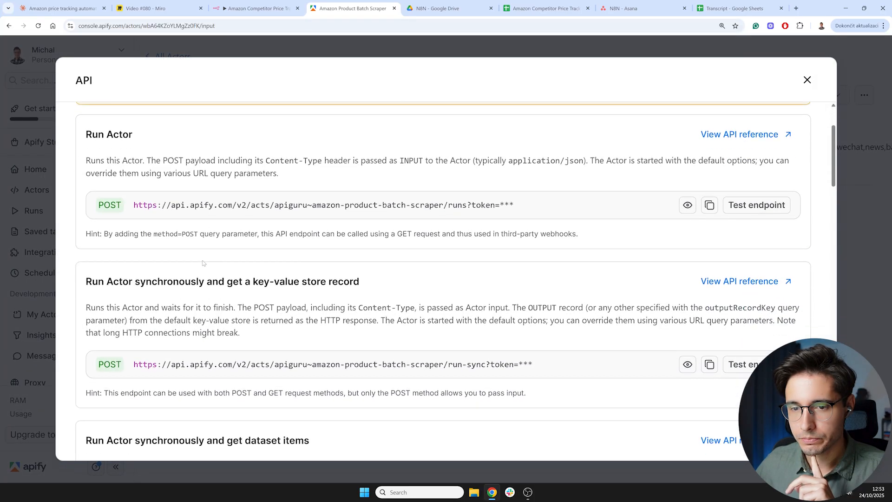
pyautogui.scroll(-1, 170, 253)
pyautogui.scroll(-2, 211, 310)
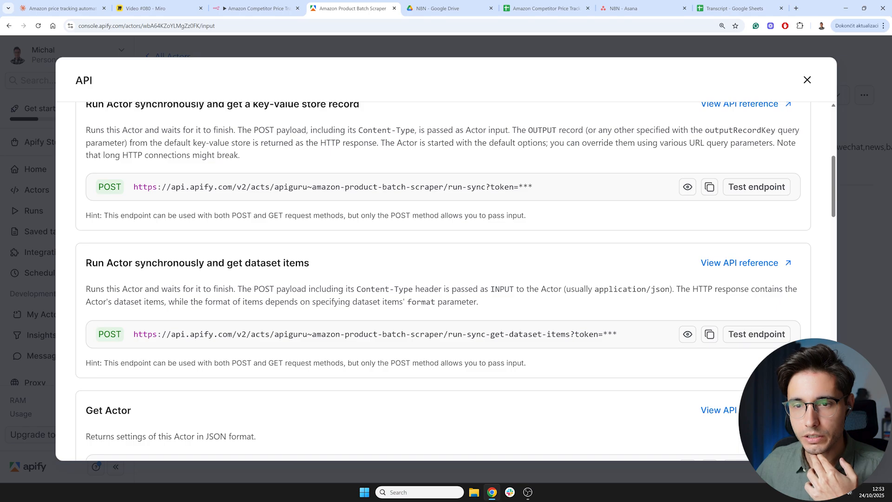
pyautogui.scroll(-1, 176, 217)
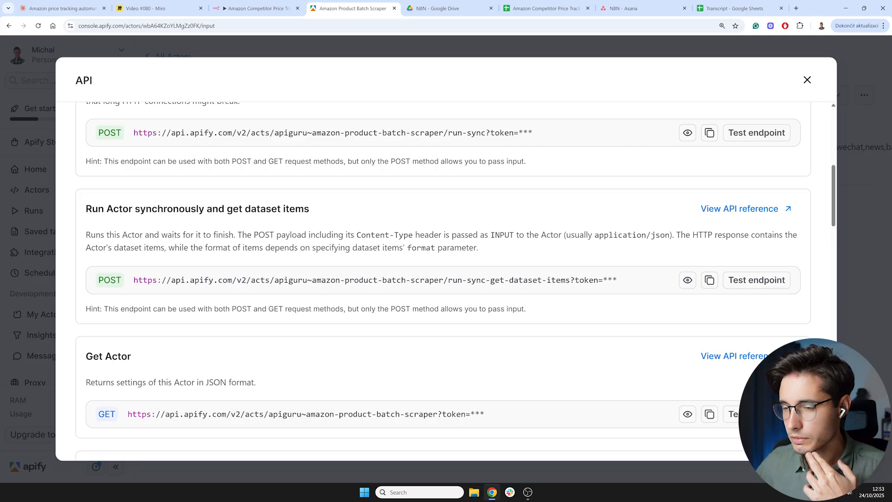
pyautogui.click(281, 4)
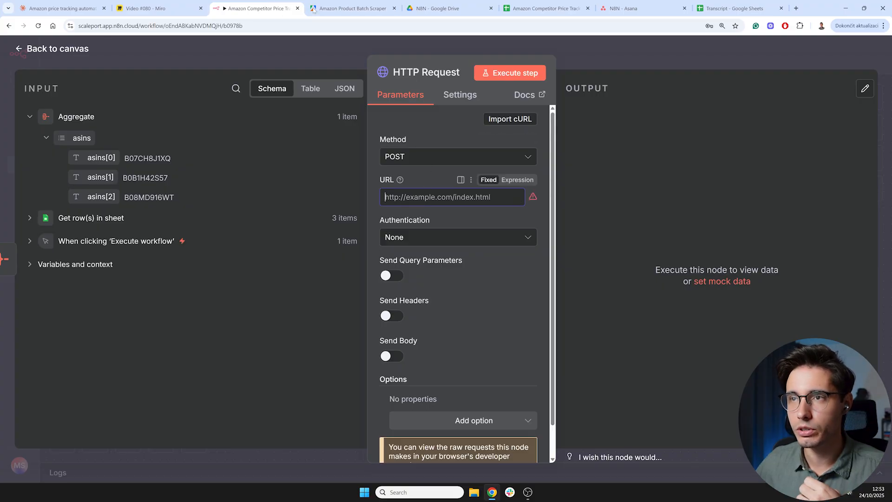
pyautogui.click(332, 7)
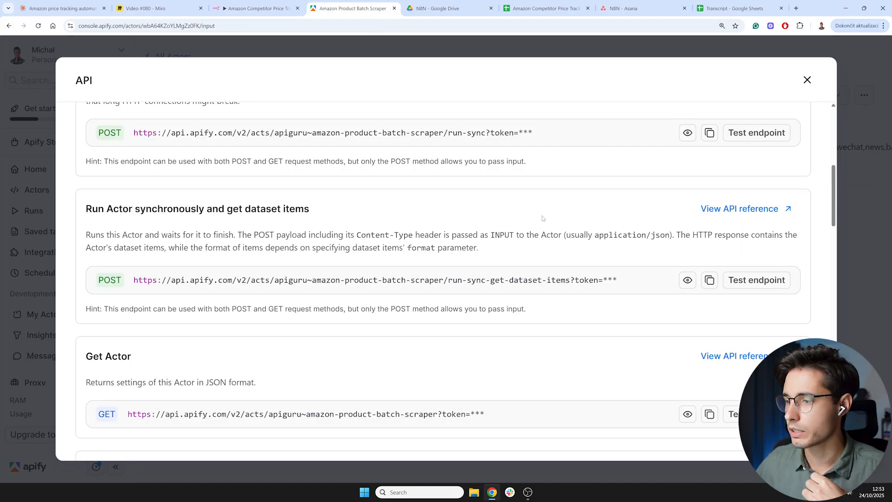
pyautogui.click(709, 281)
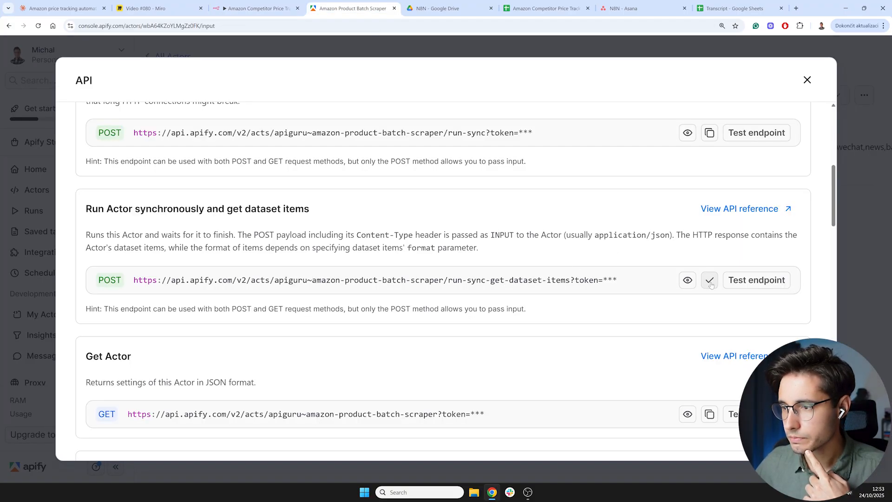
pyautogui.click(281, 5)
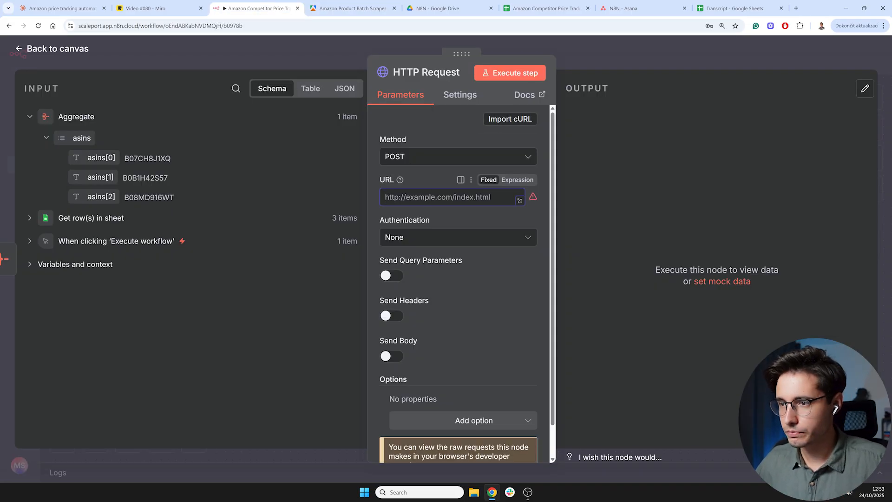
pyautogui.hotkey('ctrl', 'v')
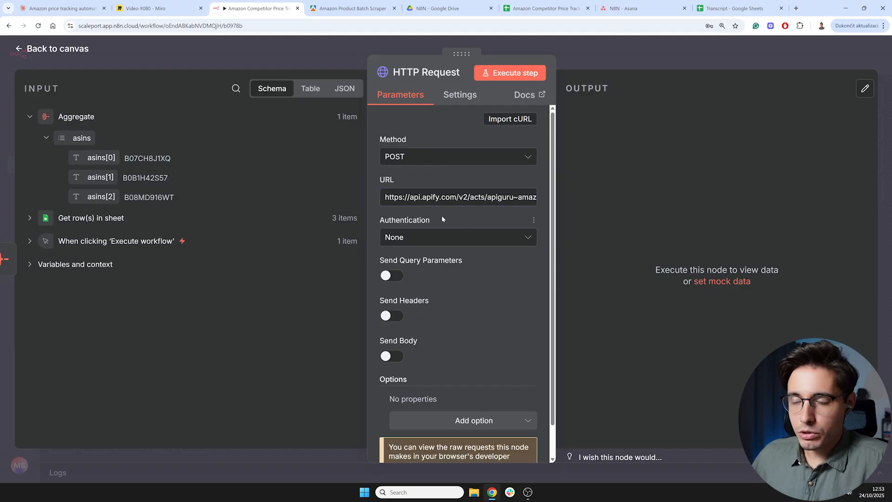
# - Check the actor's expected JSON input format in Apify against the HTTP Request settings
pyautogui.scroll(-1, 447, 249)
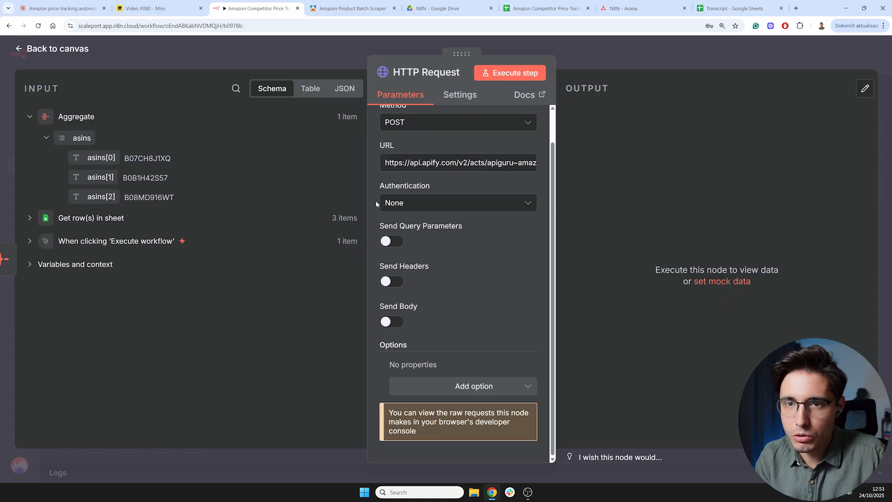
pyautogui.scroll(1, 462, 239)
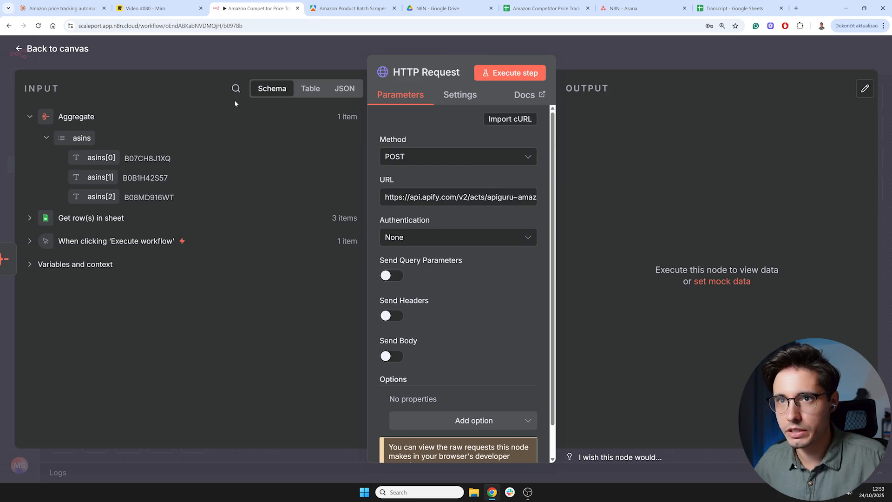
pyautogui.click(351, 4)
pyautogui.click(36, 93)
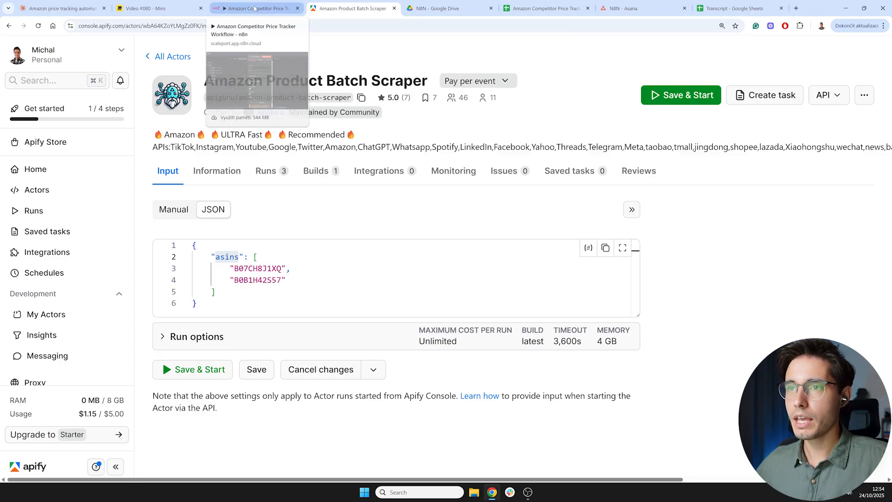
pyautogui.click(254, 8)
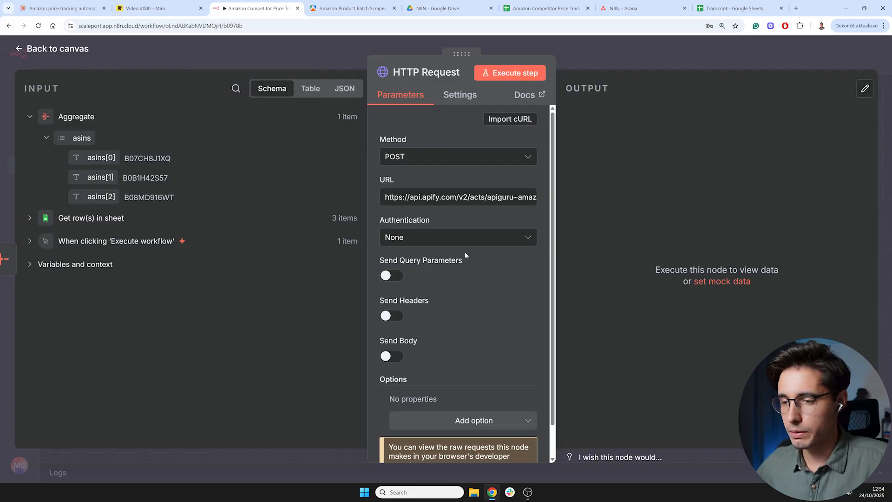
# - Enable sending a body on the HTTP Request and specify the body using JSON
pyautogui.click(390, 357)
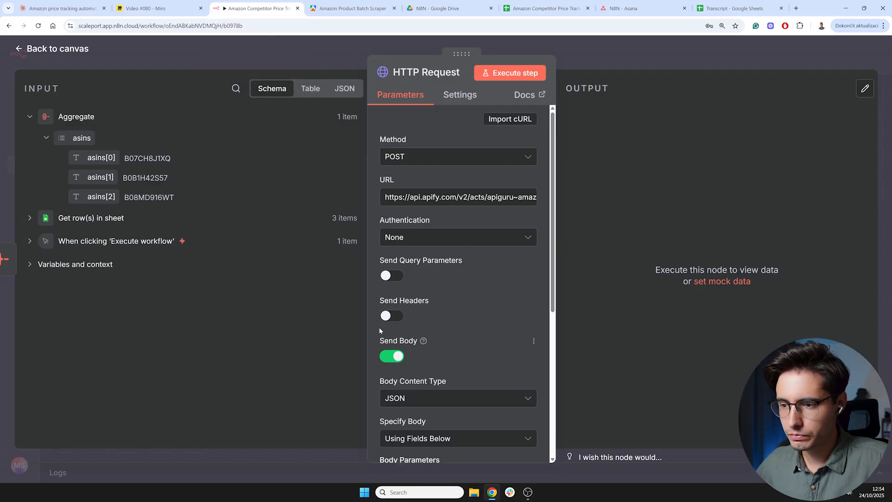
pyautogui.scroll(-1, 496, 341)
pyautogui.scroll(-2, 496, 341)
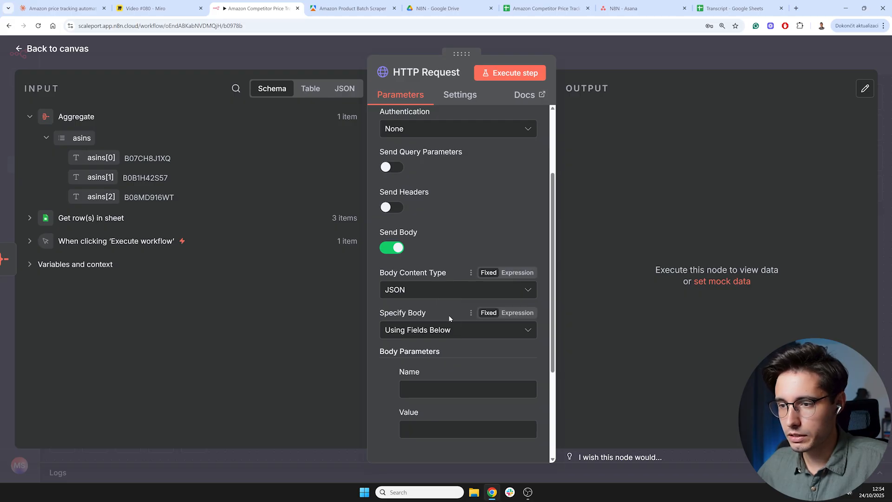
pyautogui.scroll(-2, 468, 329)
pyautogui.click(429, 222)
pyautogui.click(432, 274)
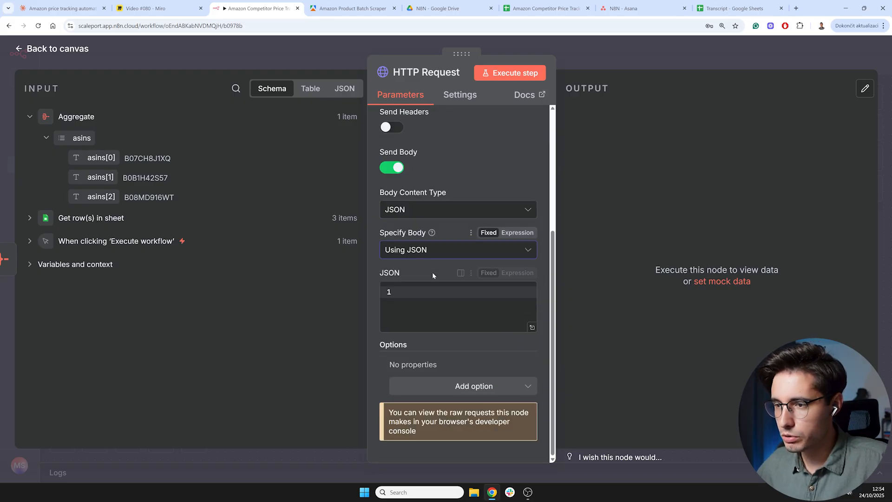
# - Set the JSON body to the expression {{ $json }} so the whole asins object is sent
pyautogui.scroll(1, 511, 281)
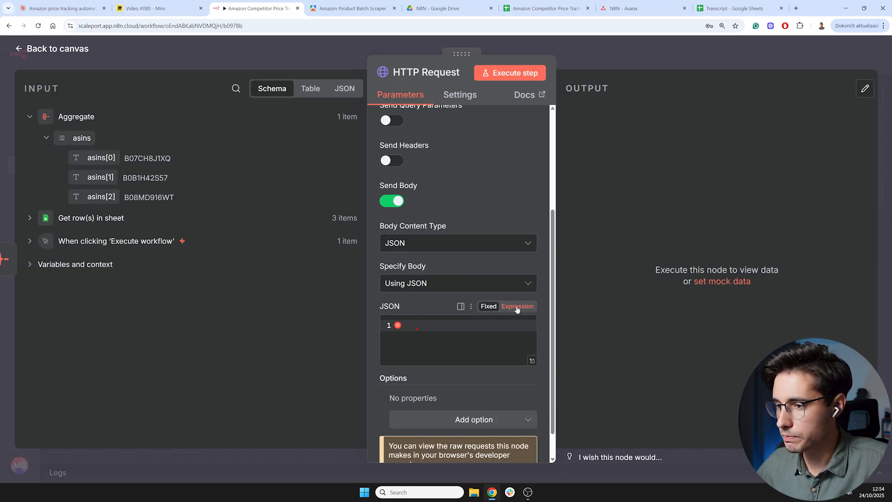
pyautogui.click(518, 307)
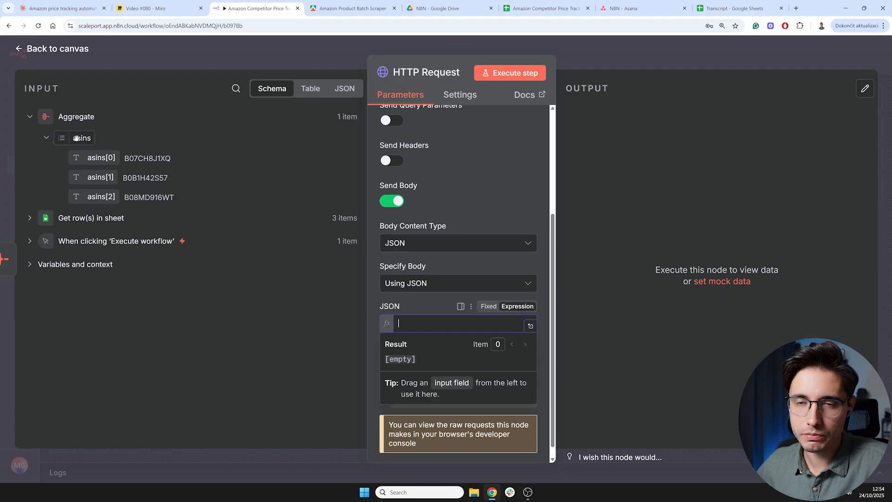
pyautogui.moveTo(72, 139); pyautogui.dragTo(456, 324)
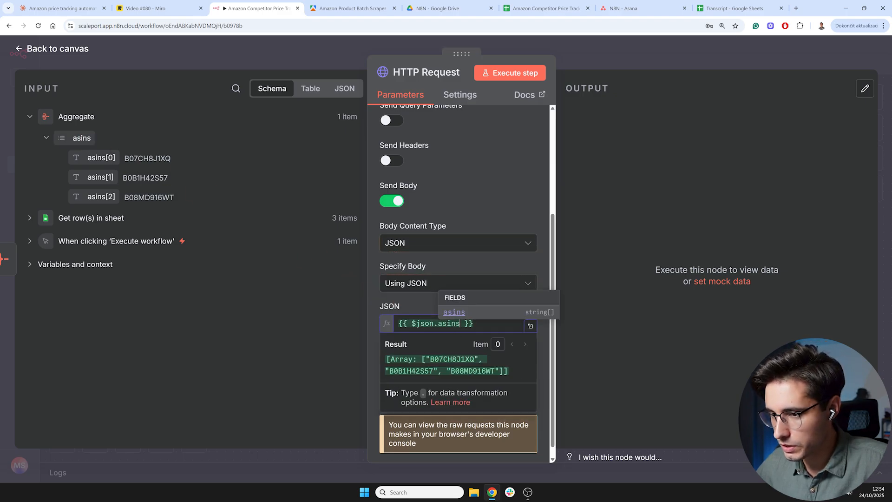
pyautogui.hotkey('shift', 'Left')
pyautogui.hotkey('shift', 'Left')
pyautogui.hotkey('shift', 'Left')
pyautogui.hotkey('shift', 'Left')
pyautogui.hotkey('shift', 'Left')
pyautogui.hotkey('shift', 'Left')
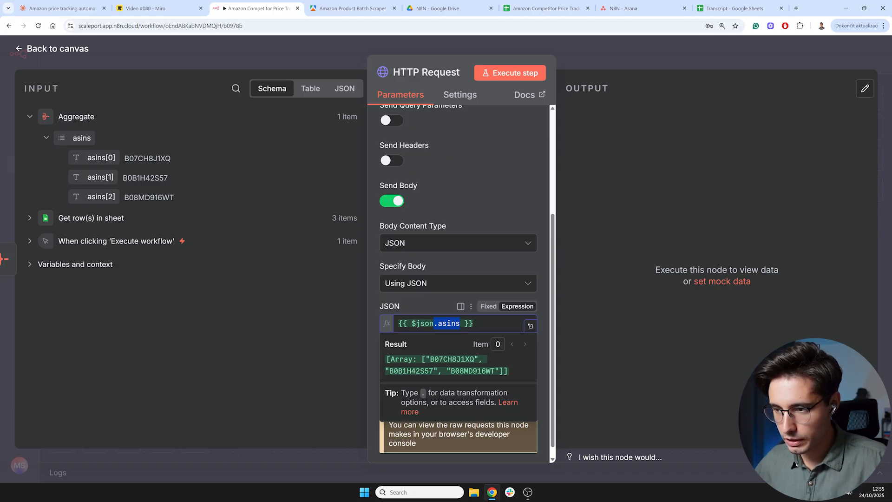
pyautogui.press('BackSpace')
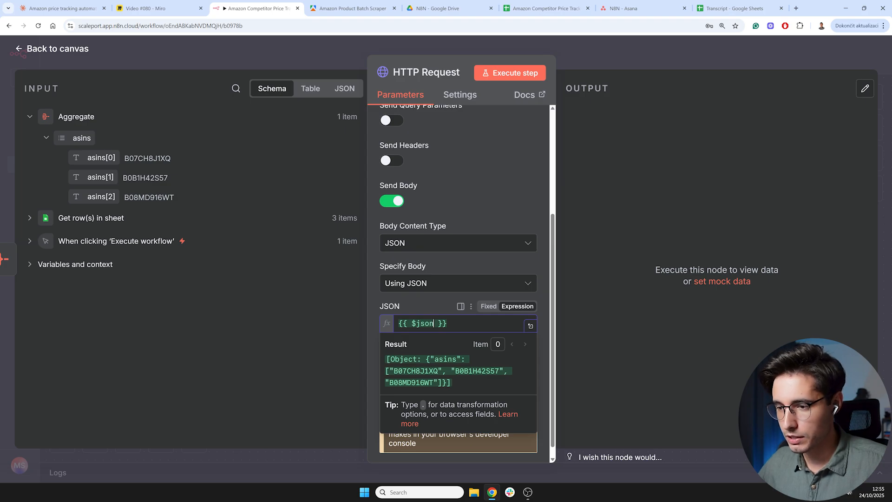
# - Execute the HTTP Request step
pyautogui.click(353, 8)
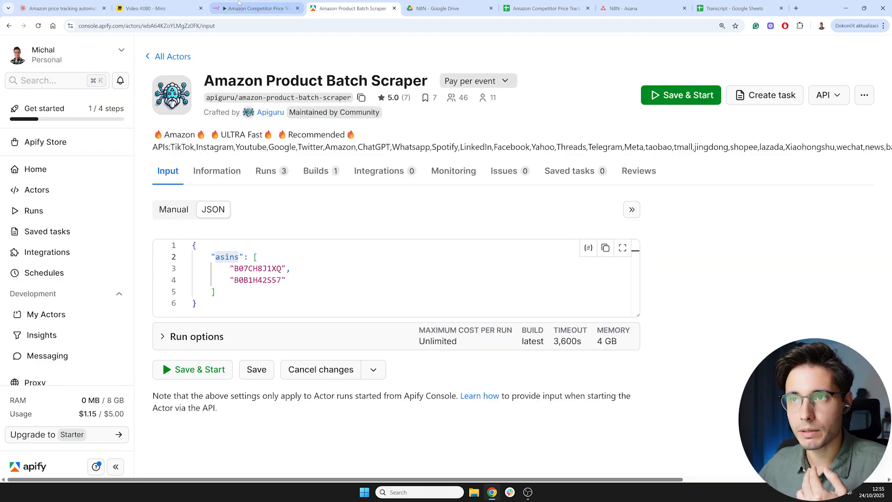
pyautogui.click(239, 8)
pyautogui.click(441, 308)
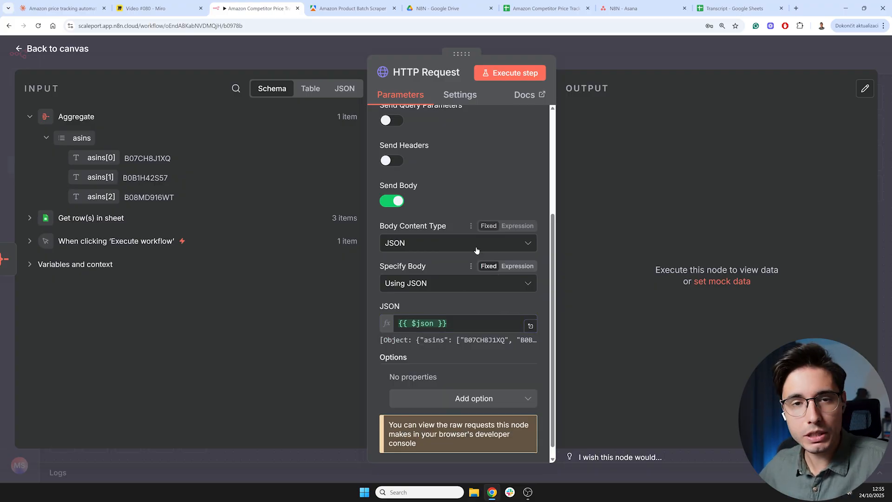
pyautogui.scroll(4, 477, 251)
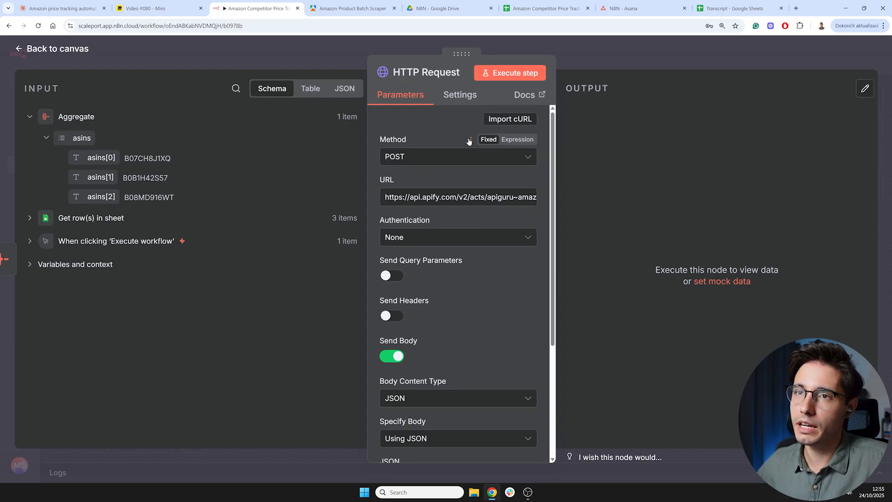
pyautogui.click(521, 76)
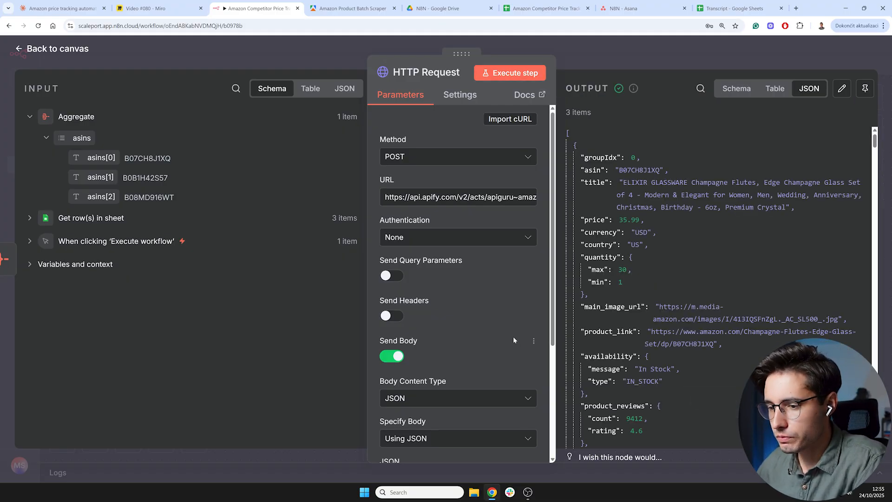
# - Scroll through the HTTP Request's JSON output to examine the returned product fields
pyautogui.scroll(-3, 513, 336)
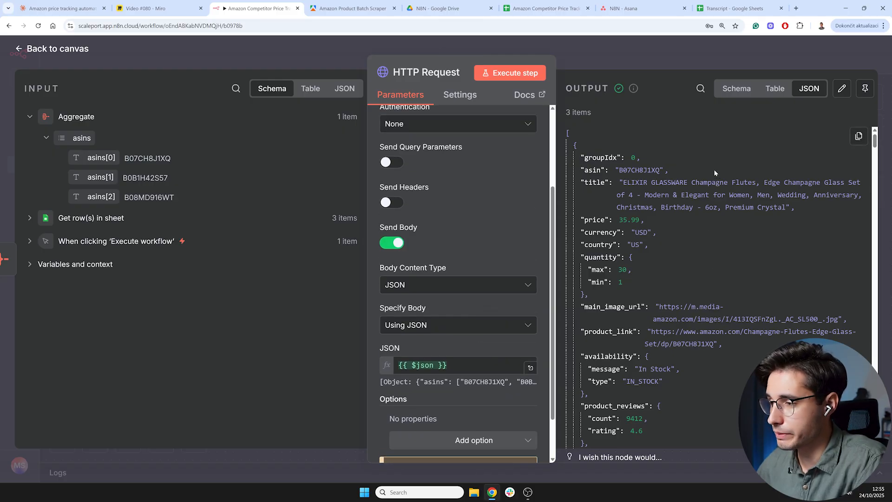
pyautogui.click(72, 9)
pyautogui.click(255, 10)
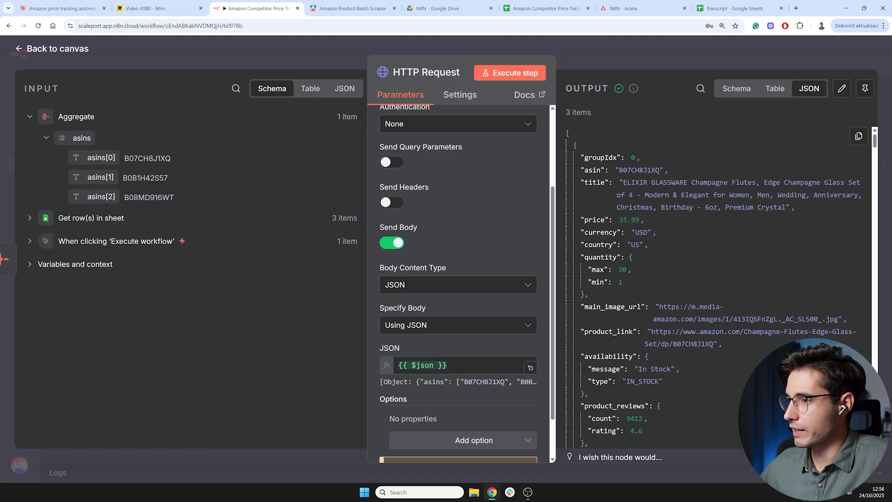
pyautogui.scroll(-15, 665, 281)
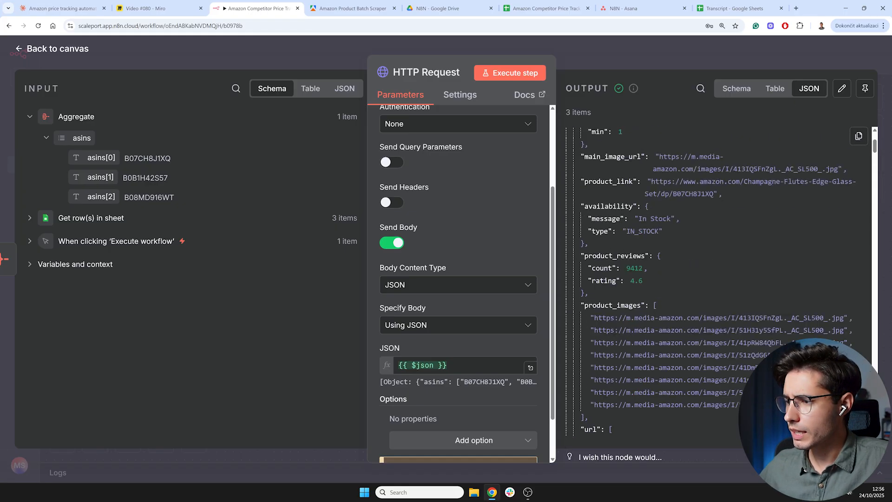
pyautogui.scroll(-10, 655, 264)
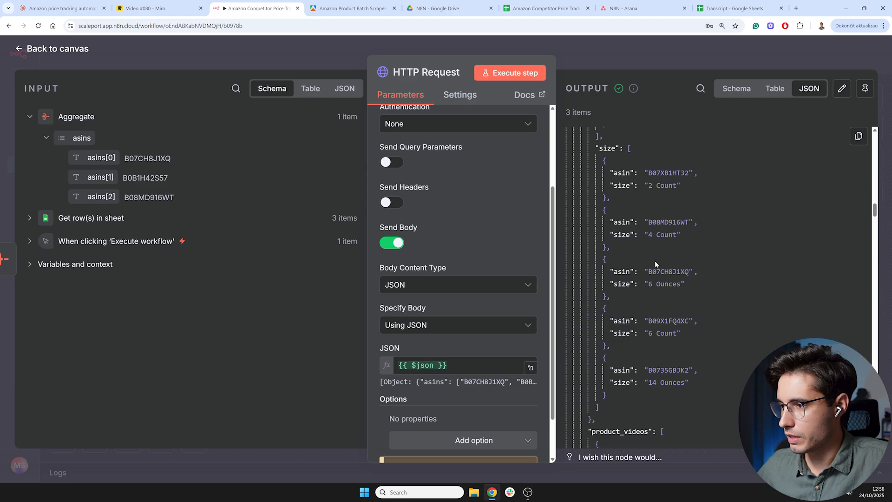
pyautogui.scroll(-10, 654, 261)
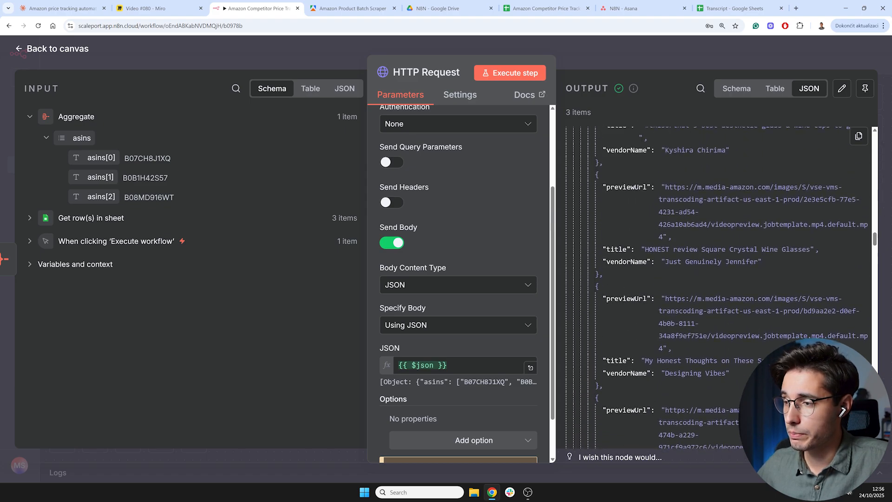
pyautogui.scroll(-10, 654, 261)
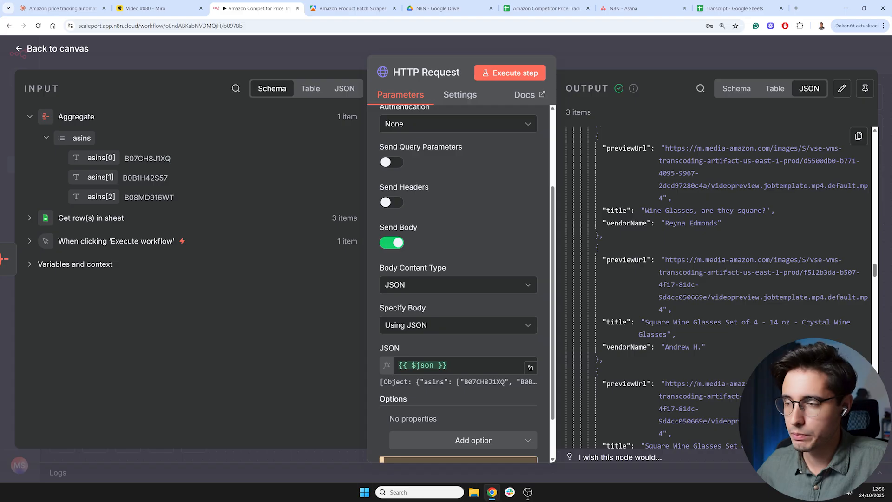
pyautogui.click(352, 8)
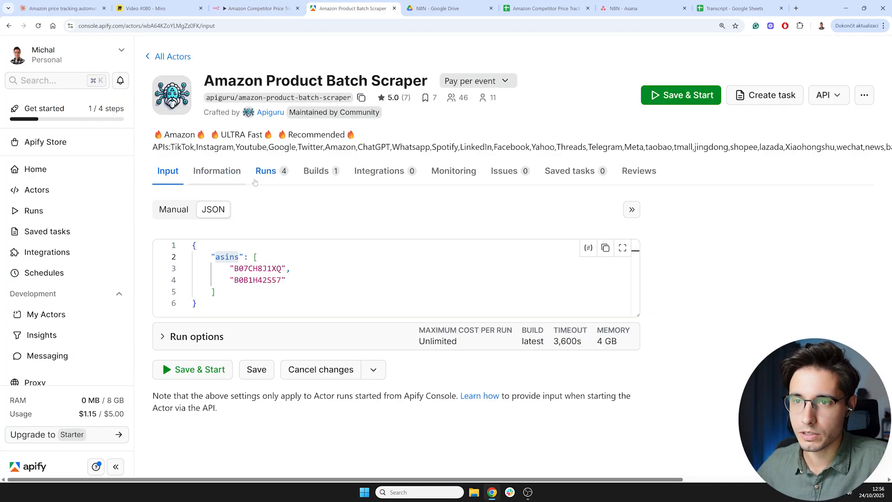
# - Review the scraper actor's readme output fields and its list of recent runs
pyautogui.click(255, 180)
pyautogui.scroll(-15, 304, 281)
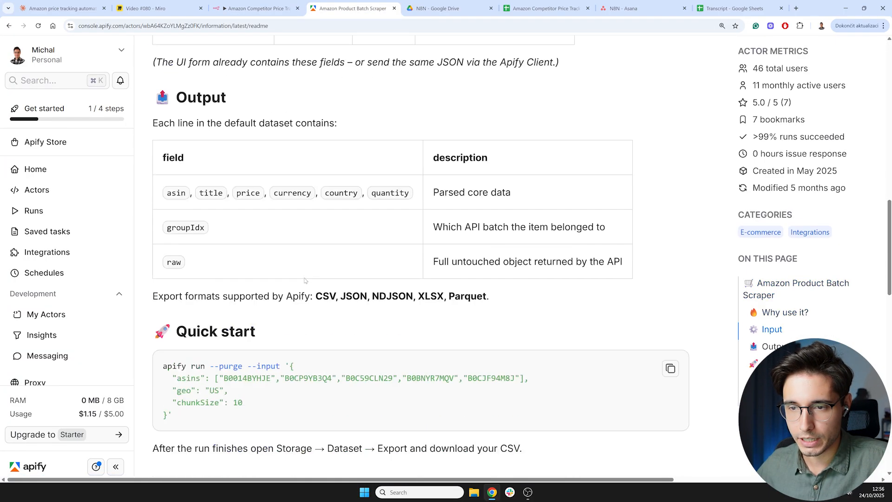
pyautogui.scroll(-8, 297, 297)
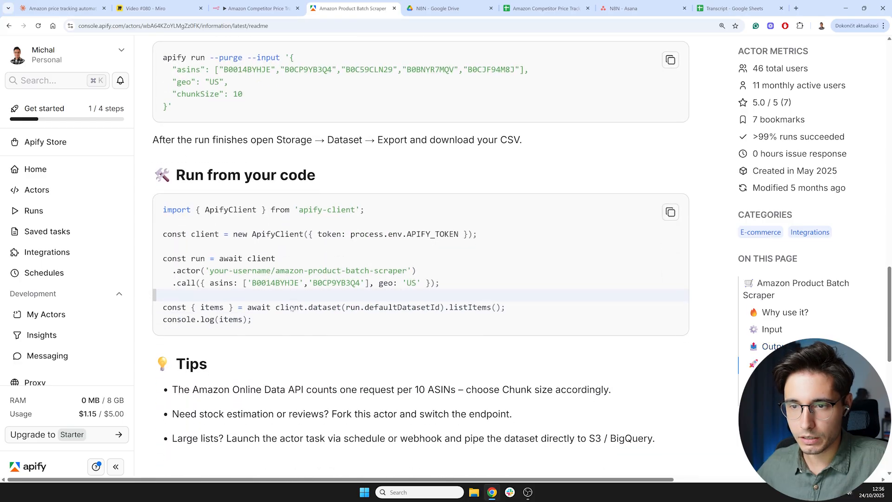
pyautogui.scroll(20, 292, 308)
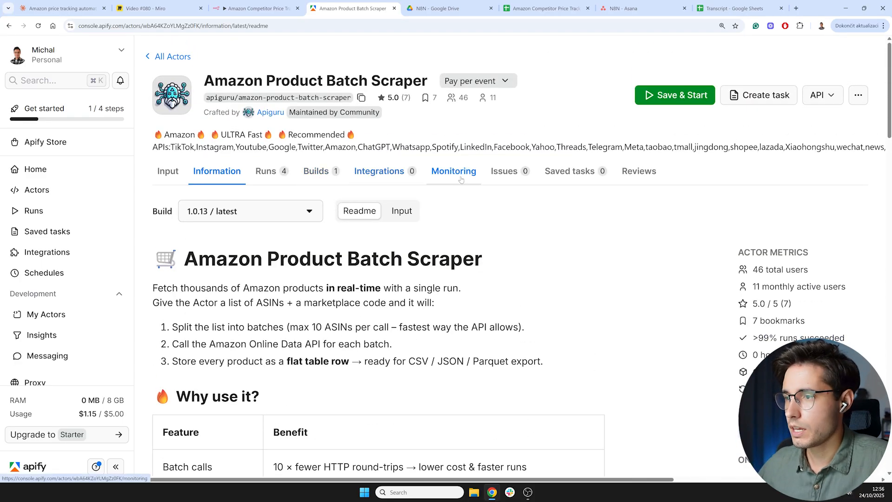
pyautogui.click(267, 171)
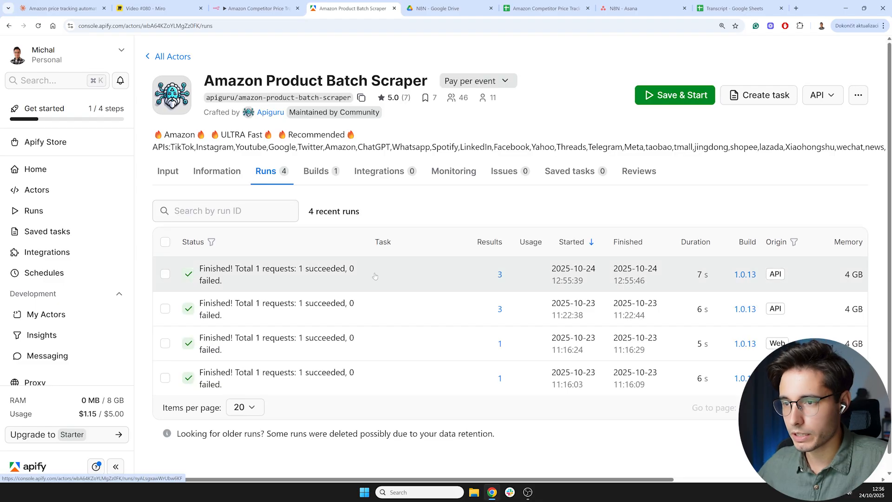
pyautogui.moveTo(524, 281)
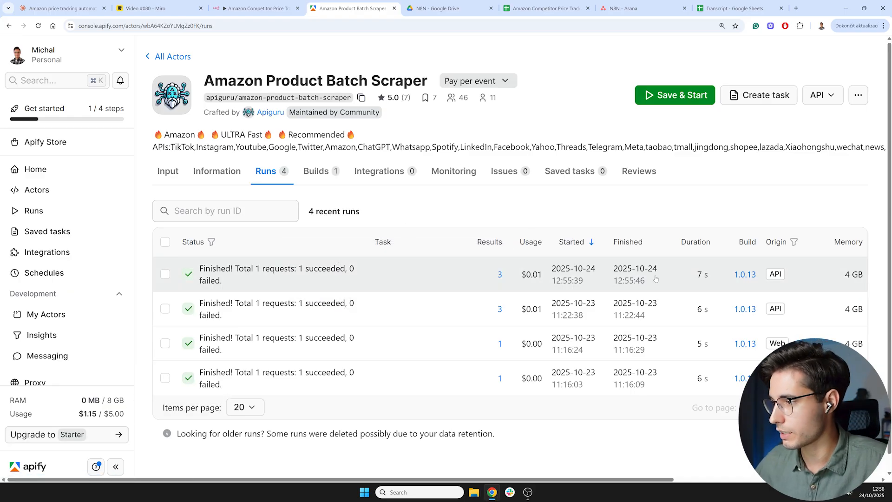
# - Examine the HTTP Request node's output in table and schema views, scrolling across all product columns
pyautogui.click(256, 8)
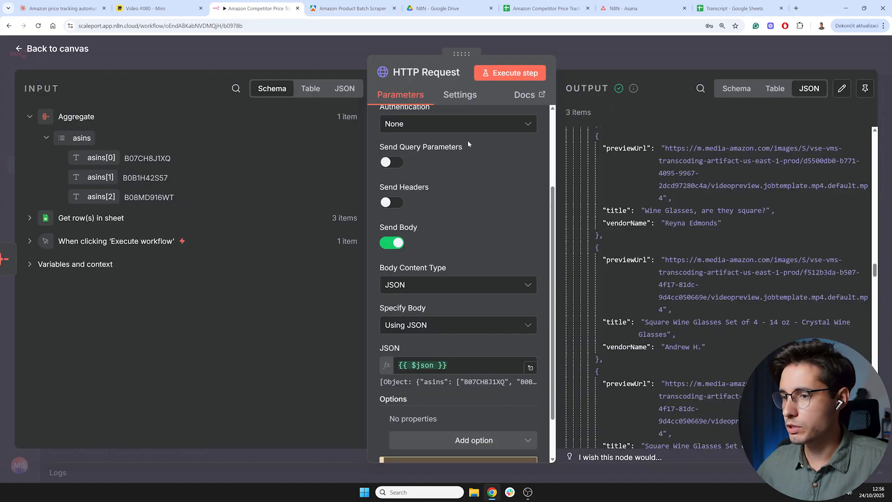
pyautogui.scroll(3, 857, 136)
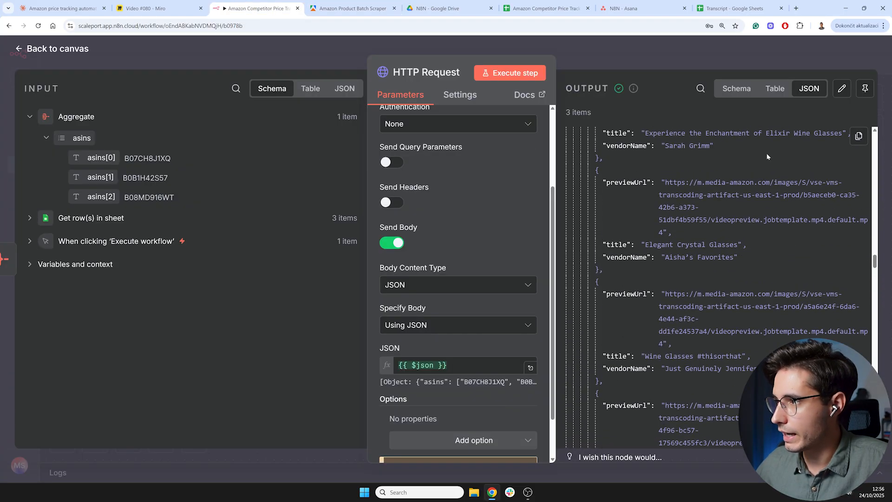
pyautogui.click(775, 89)
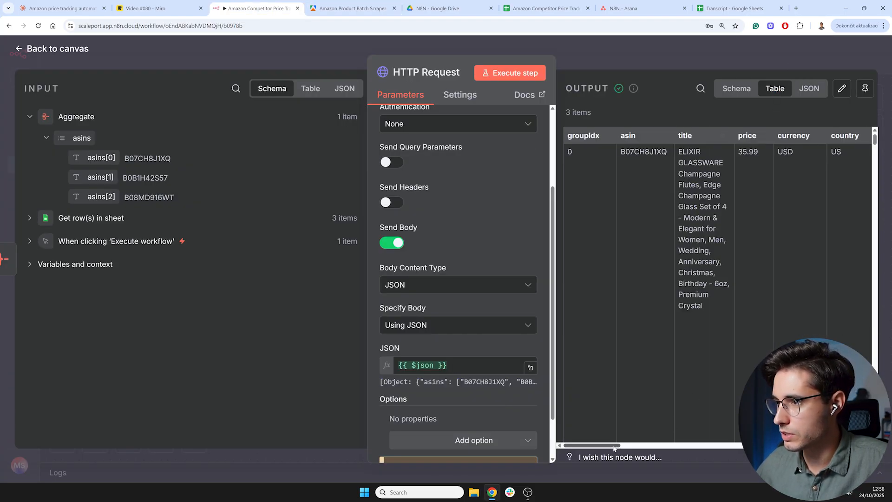
pyautogui.hscroll(3, 628, 447)
pyautogui.moveTo(624, 447); pyautogui.dragTo(754, 449)
pyautogui.hscroll(3, 732, 287)
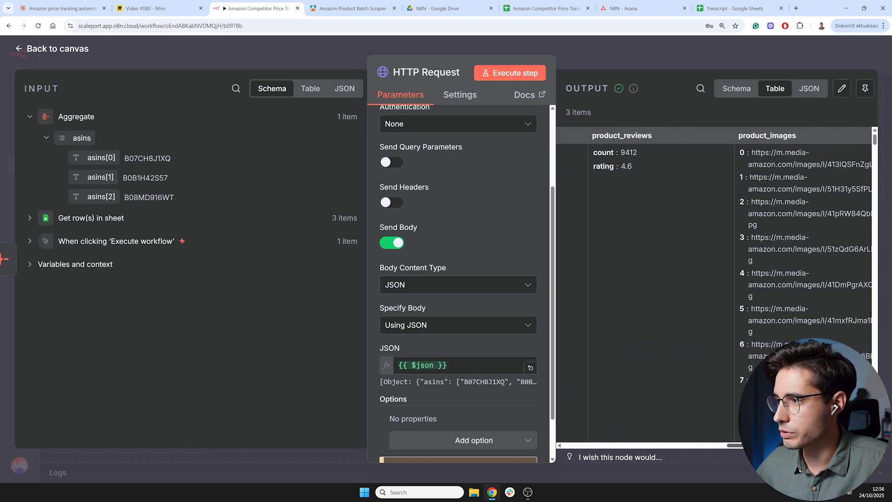
pyautogui.hscroll(10, 715, 288)
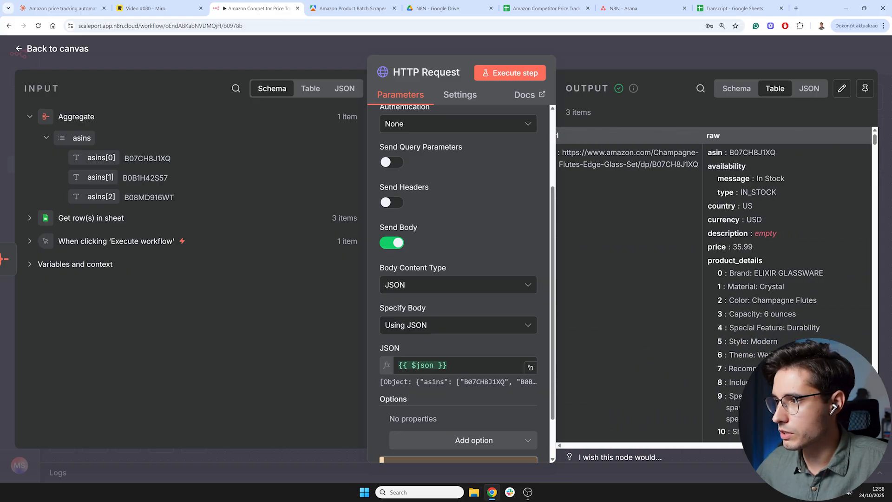
pyautogui.hscroll(1, 711, 288)
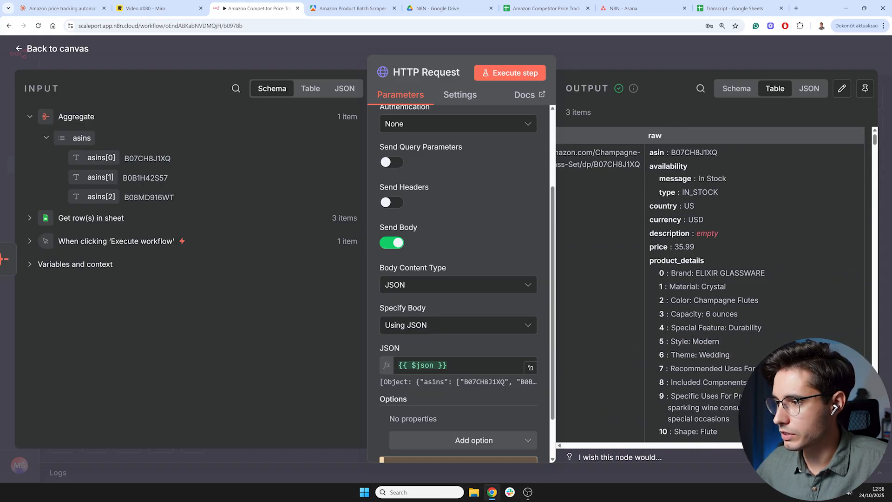
pyautogui.hscroll(-15, 656, 274)
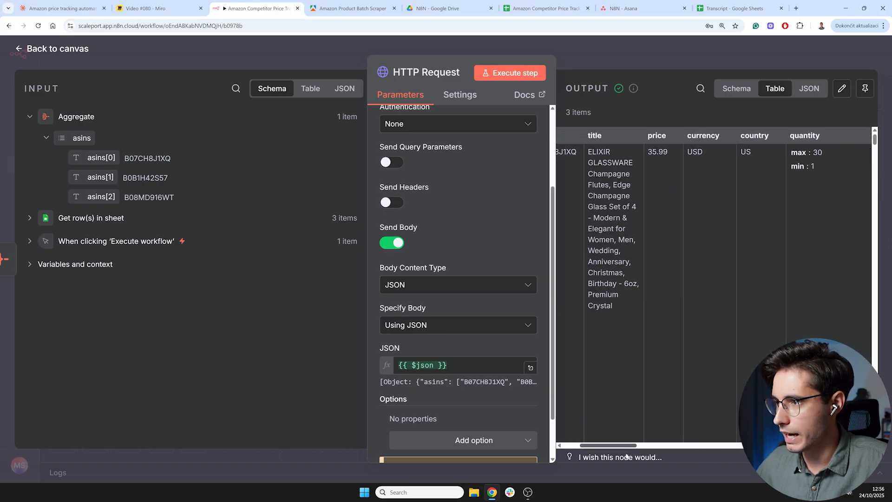
pyautogui.scroll(-10, 655, 275)
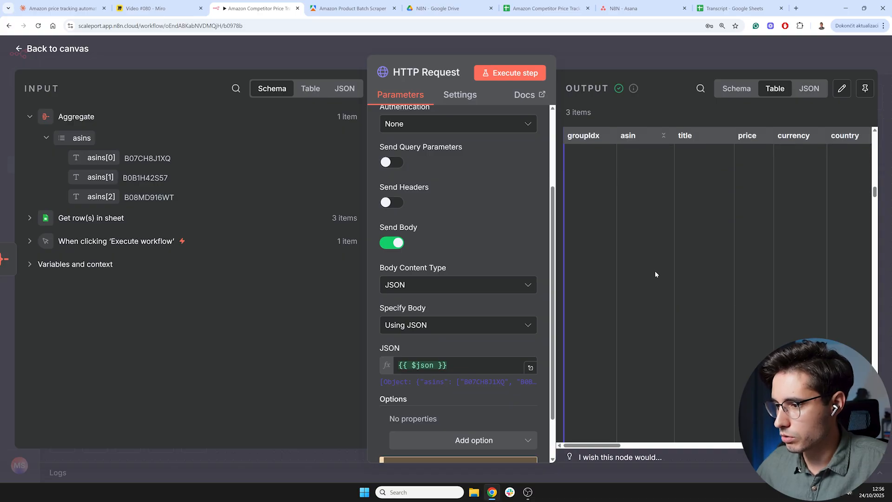
pyautogui.click(737, 88)
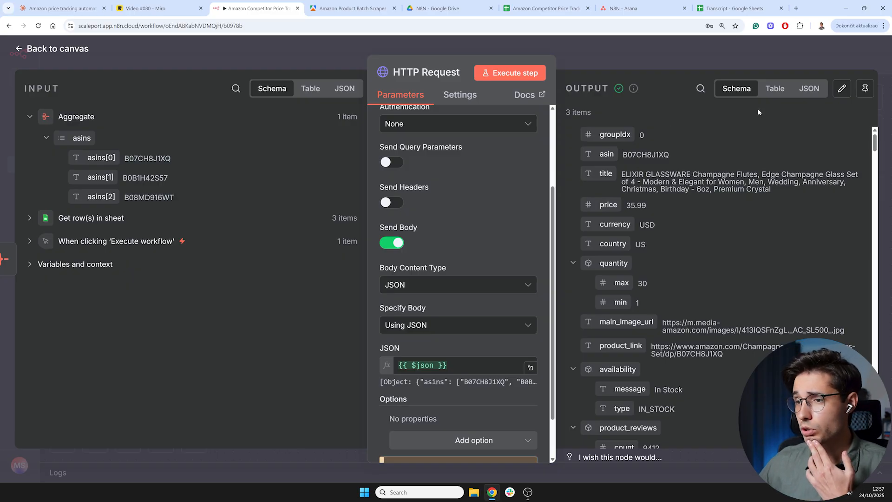
# - Pin the HTTP Request node's output data for test executions
pyautogui.click(779, 91)
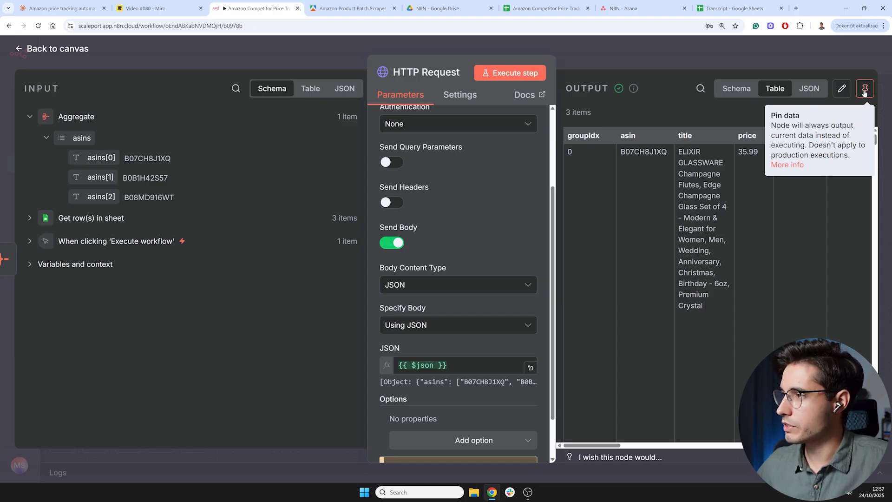
pyautogui.click(864, 92)
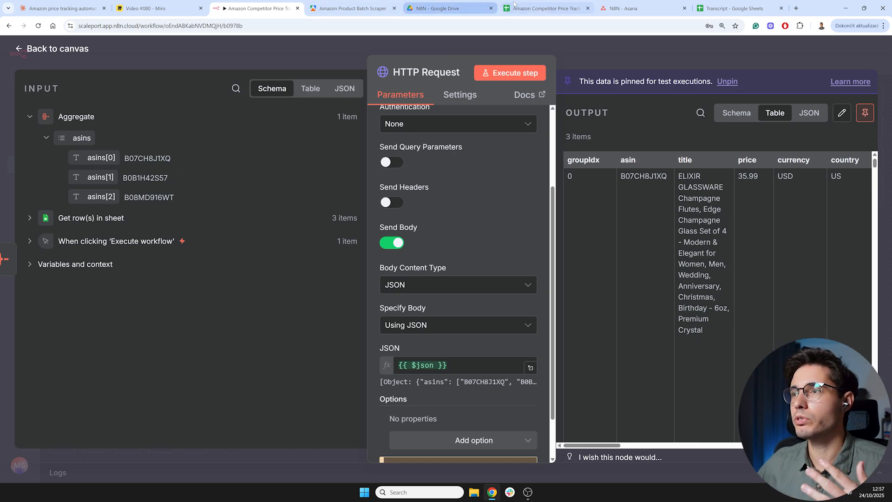
# - Check the ASINs sheet and the Tracker sheet's date, asin and price columns in the spreadsheet
pyautogui.click(526, 9)
pyautogui.click(193, 218)
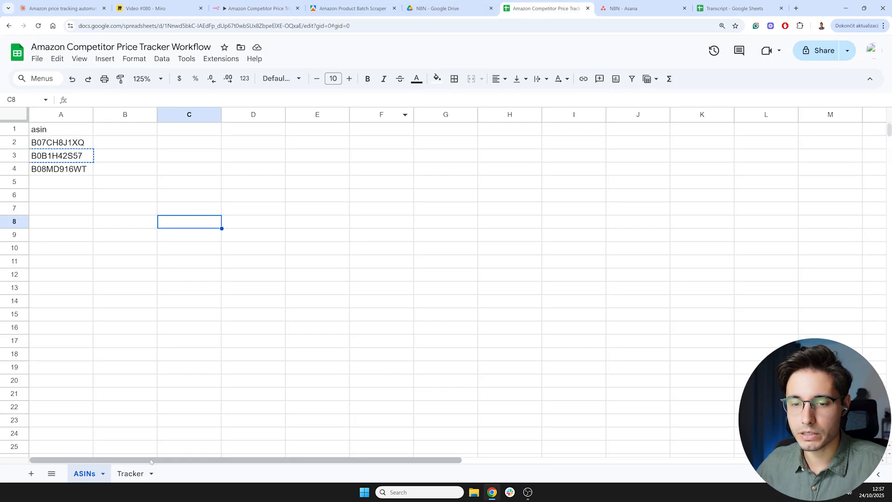
pyautogui.click(131, 473)
pyautogui.click(54, 146)
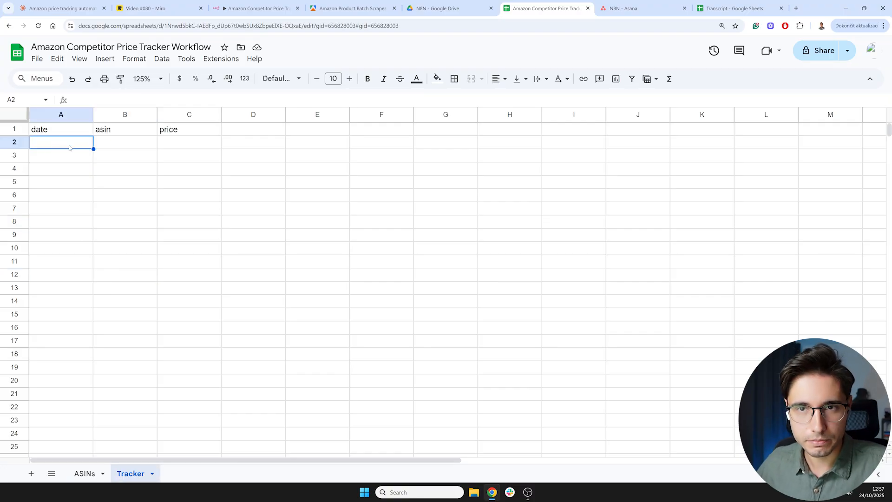
pyautogui.click(130, 148)
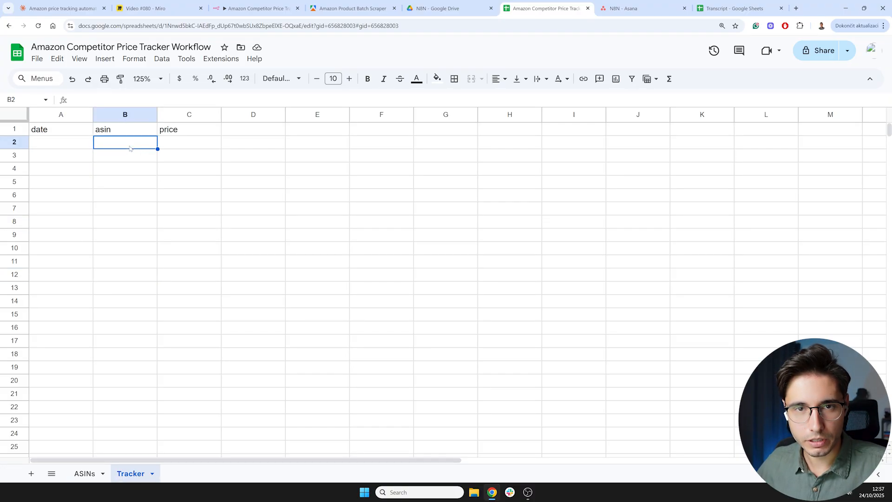
pyautogui.click(183, 148)
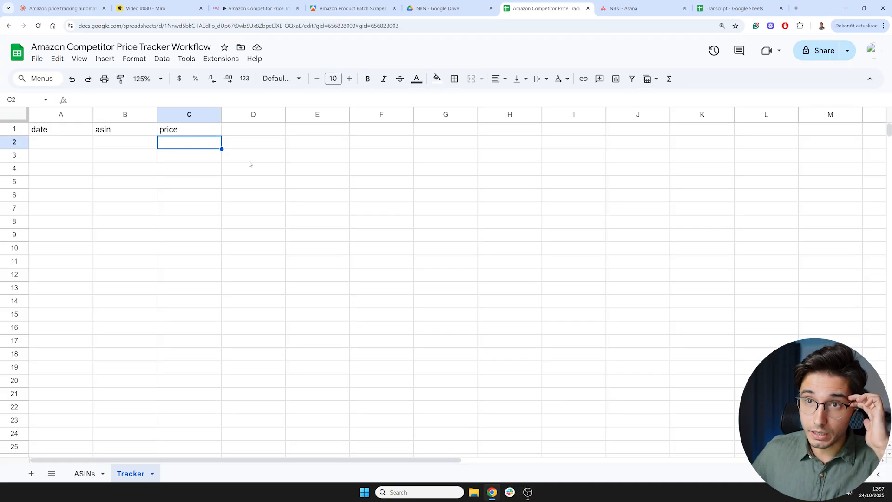
pyautogui.click(268, 9)
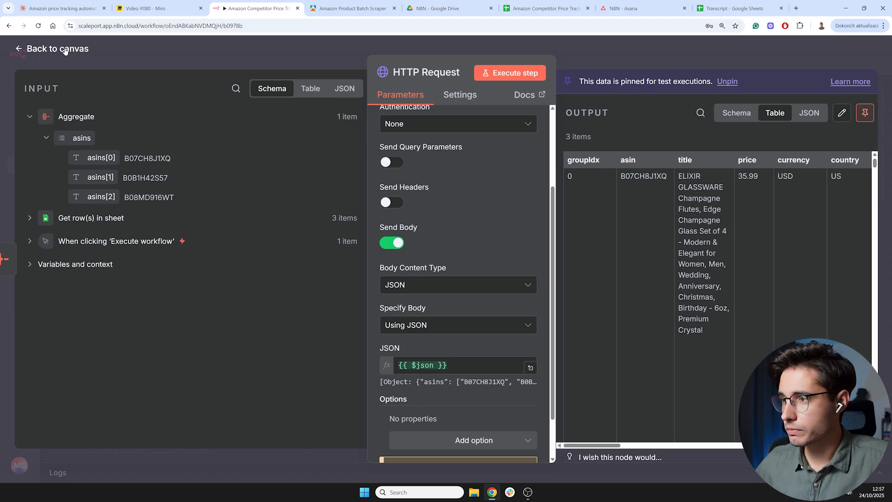
# - Copy the HTTP Request's output as JSON and return to the Claude chat
pyautogui.click(810, 113)
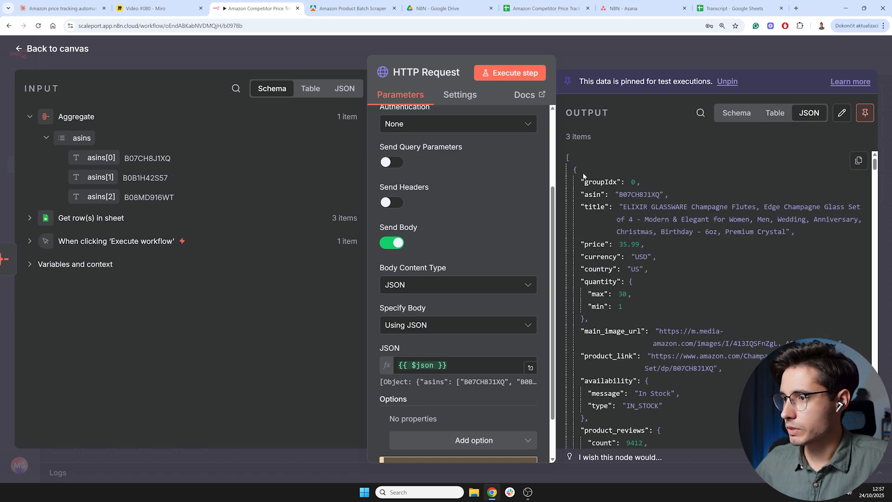
pyautogui.click(858, 161)
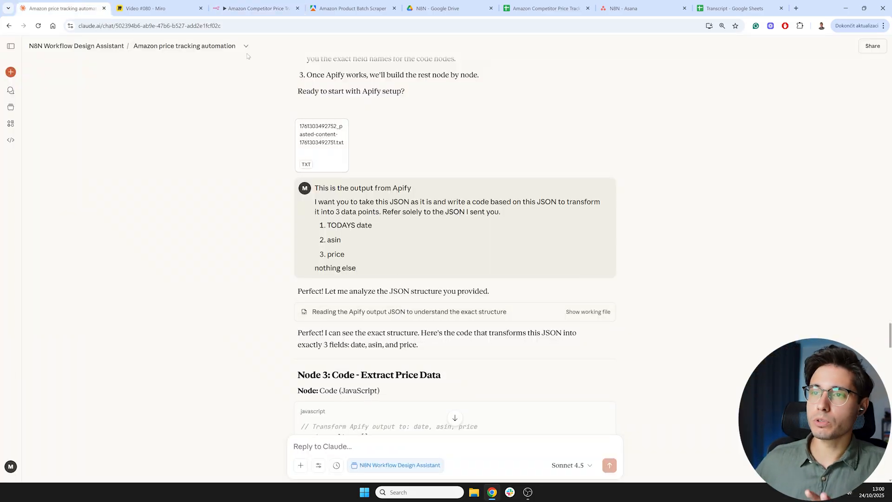
pyautogui.click(255, 8)
pyautogui.doubleClick(385, 233)
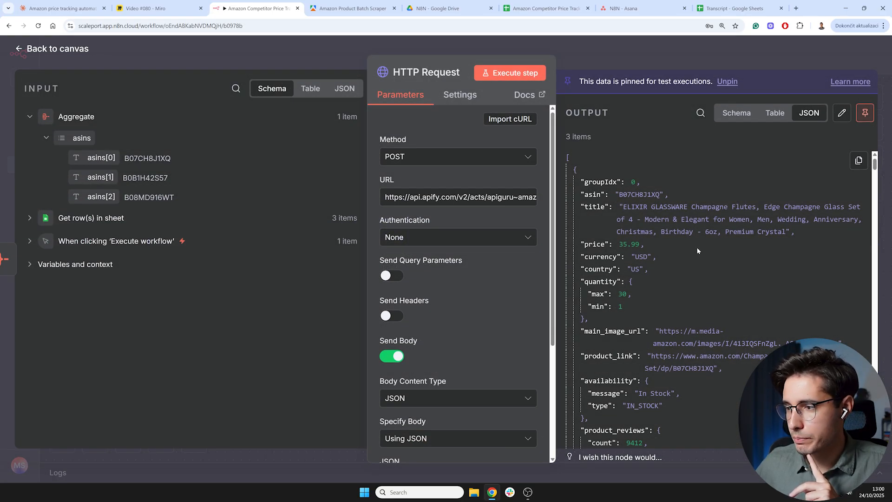
pyautogui.scroll(-10, 697, 247)
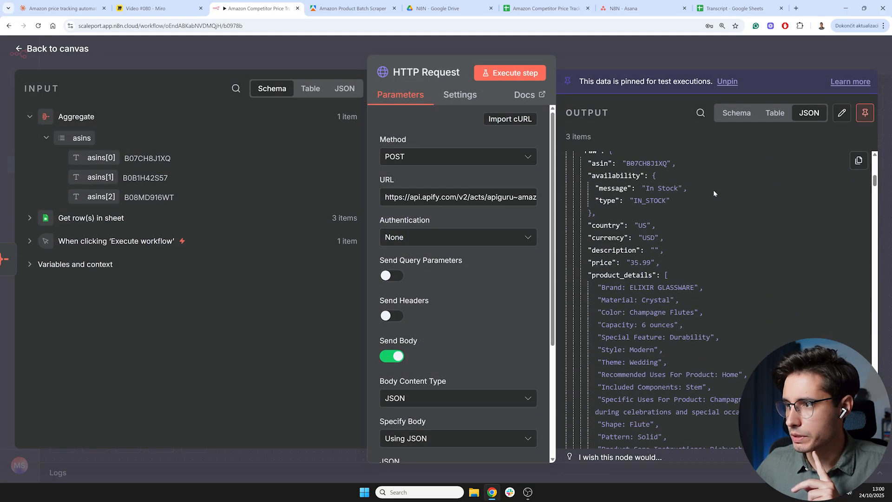
pyautogui.click(62, 8)
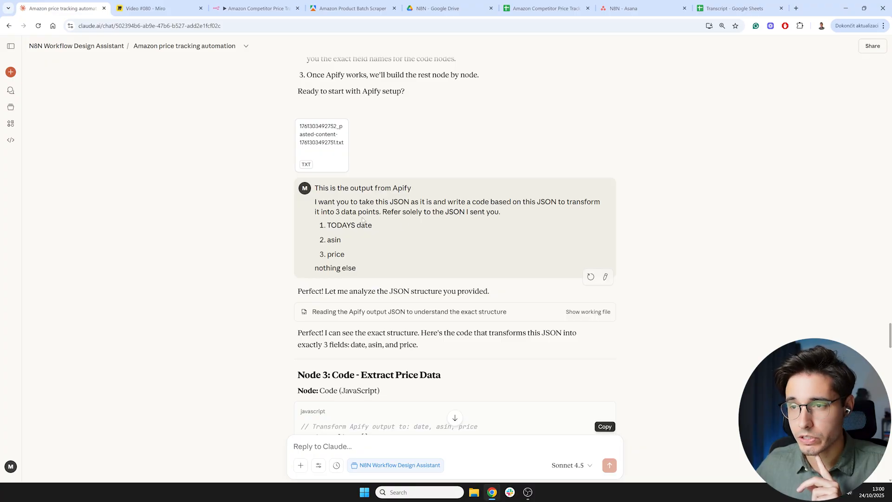
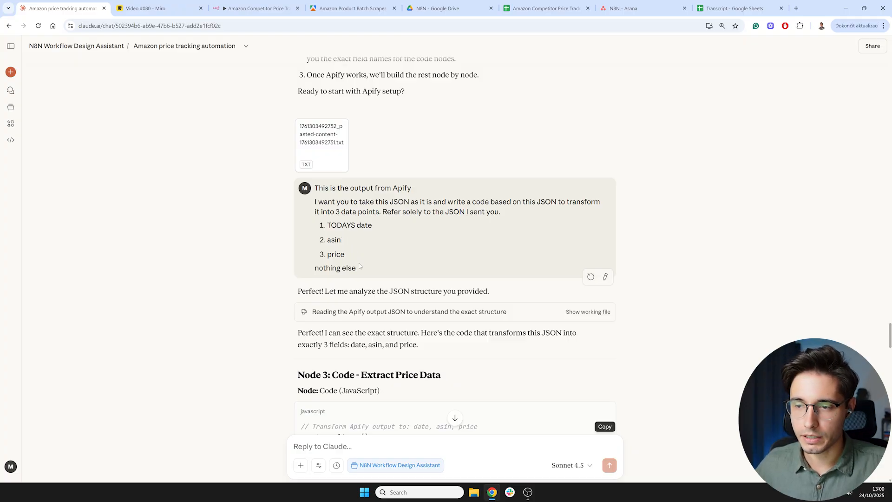
# - Copy Claude's JavaScript for the Code node that extracts date, asin and price from the Apify output
pyautogui.scroll(-3, 360, 266)
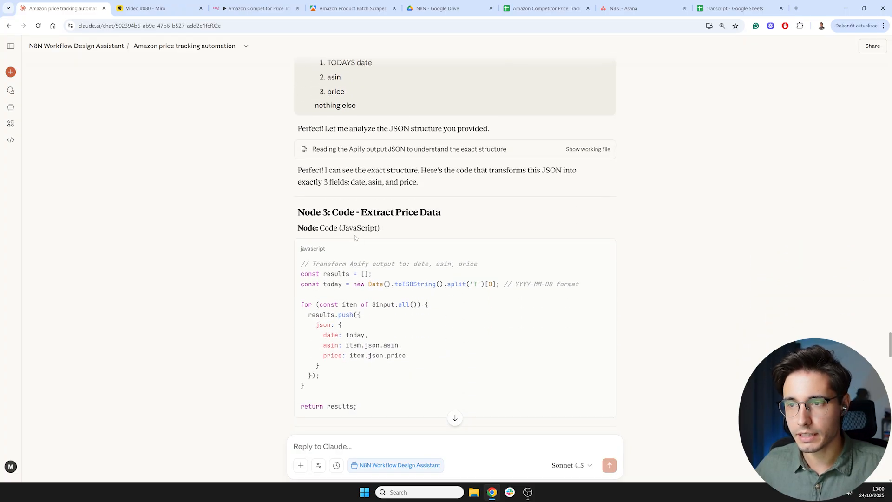
pyautogui.scroll(-1, 354, 237)
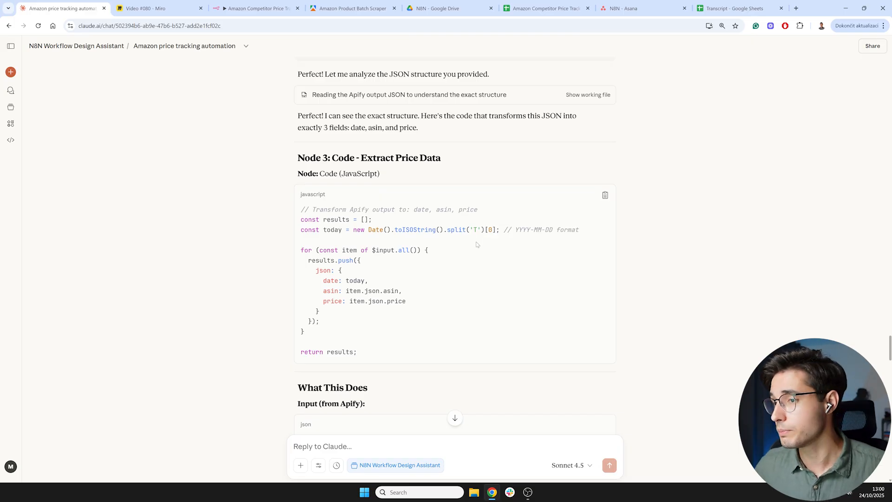
pyautogui.click(605, 195)
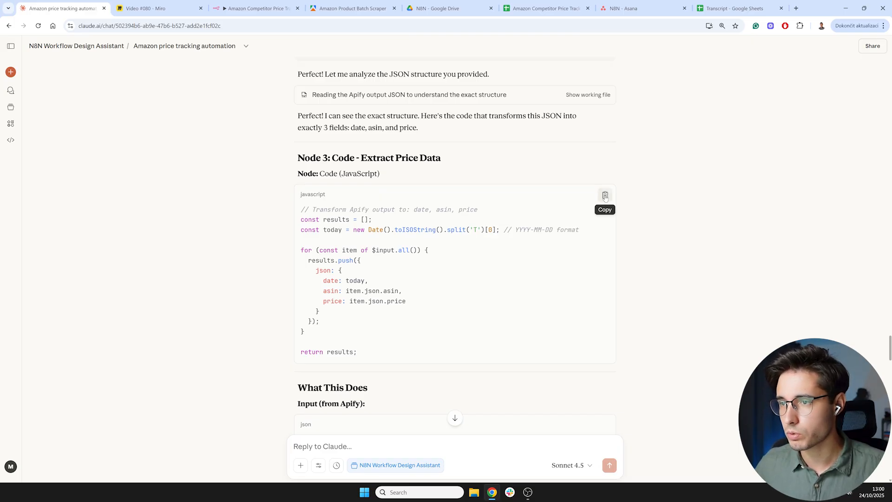
pyautogui.moveTo(316, 159); pyautogui.dragTo(451, 163)
pyautogui.click(351, 159)
pyautogui.doubleClick(346, 158)
pyautogui.click(357, 159)
pyautogui.click(453, 162)
pyautogui.doubleClick(344, 158)
pyautogui.click(344, 158)
pyautogui.doubleClick(307, 173)
pyautogui.click(308, 173)
pyautogui.moveTo(320, 173); pyautogui.dragTo(379, 174)
pyautogui.click(380, 173)
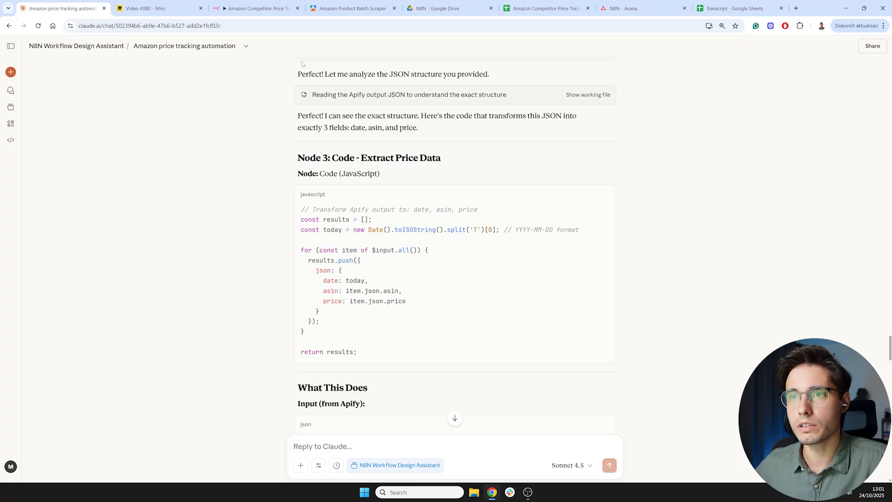
# - Add a Code in JavaScript node after the HTTP Request node in the workflow
pyautogui.click(268, 8)
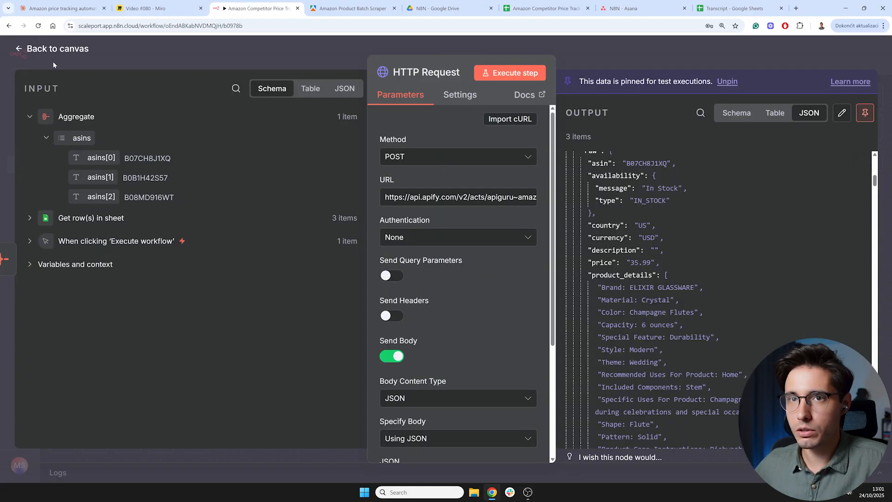
pyautogui.click(65, 49)
pyautogui.click(463, 221)
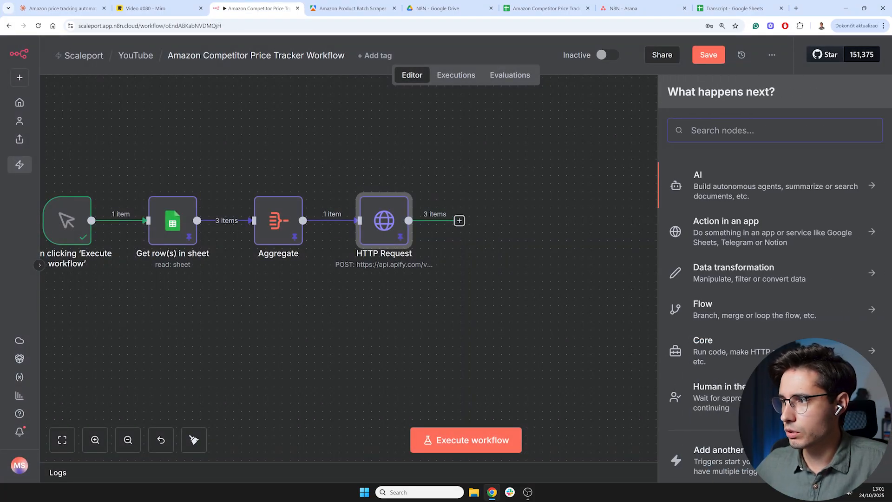
pyautogui.write('code')
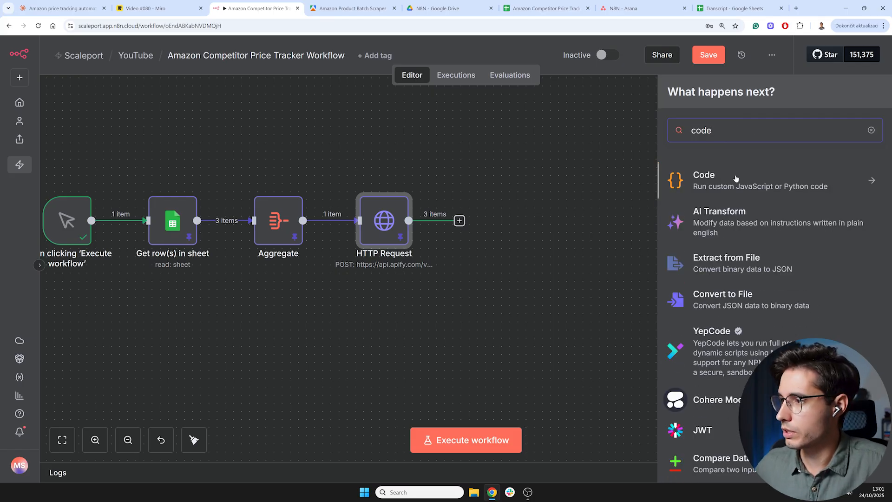
pyautogui.click(716, 186)
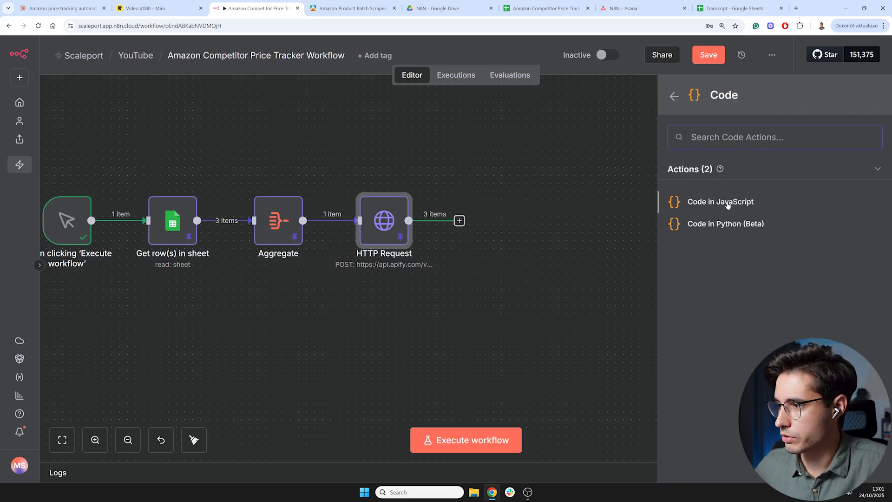
pyautogui.click(727, 203)
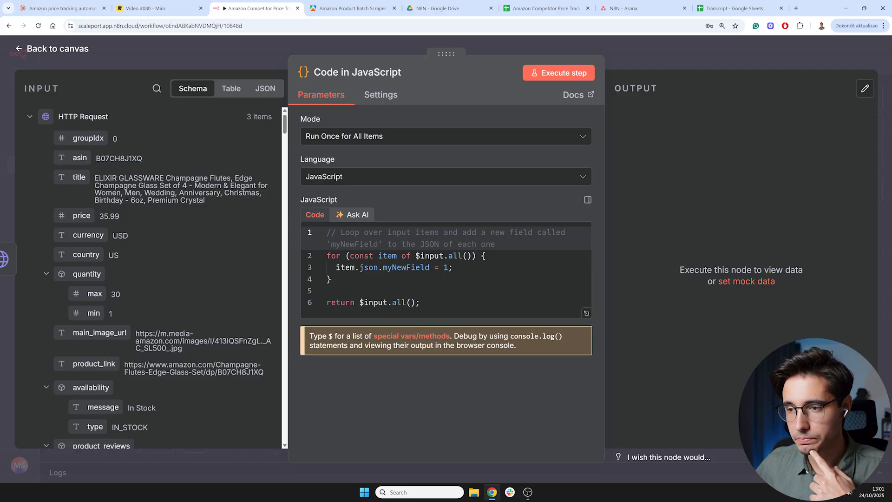
# - Replace the Code node's default JavaScript with the copied date, asin and price extraction code
pyautogui.click(332, 280)
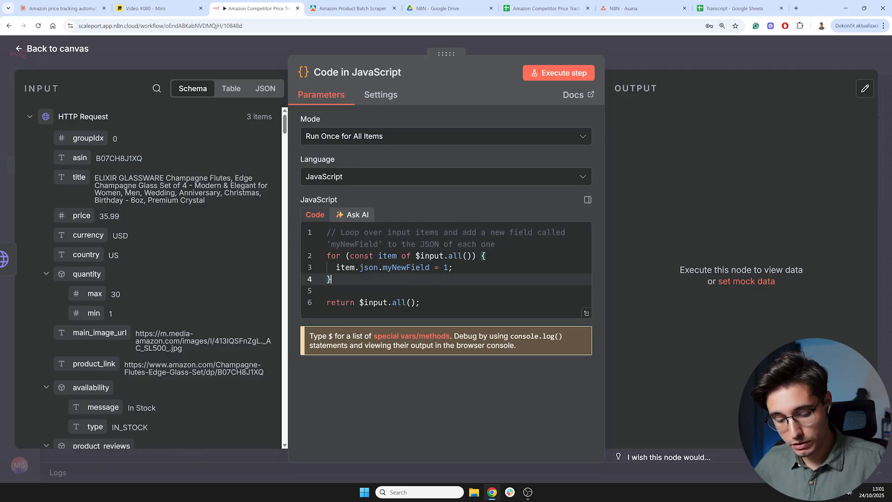
pyautogui.hotkey('ctrl', 'a')
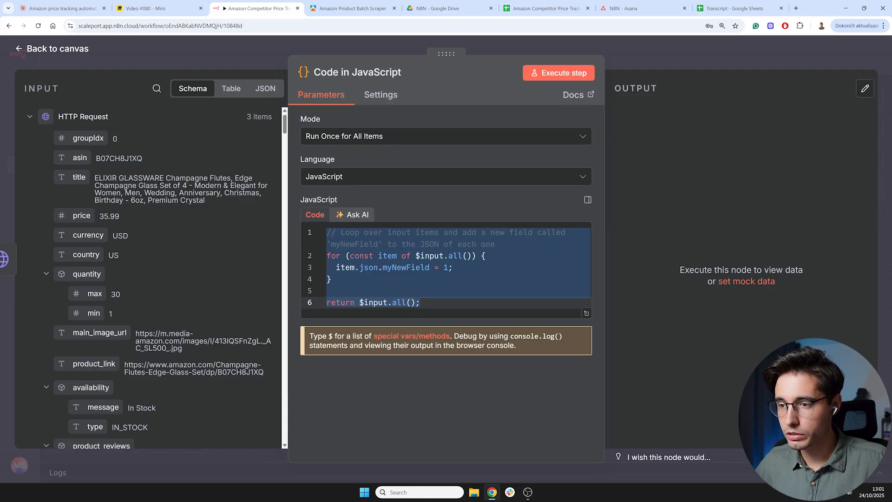
pyautogui.hotkey('ctrl', 'v')
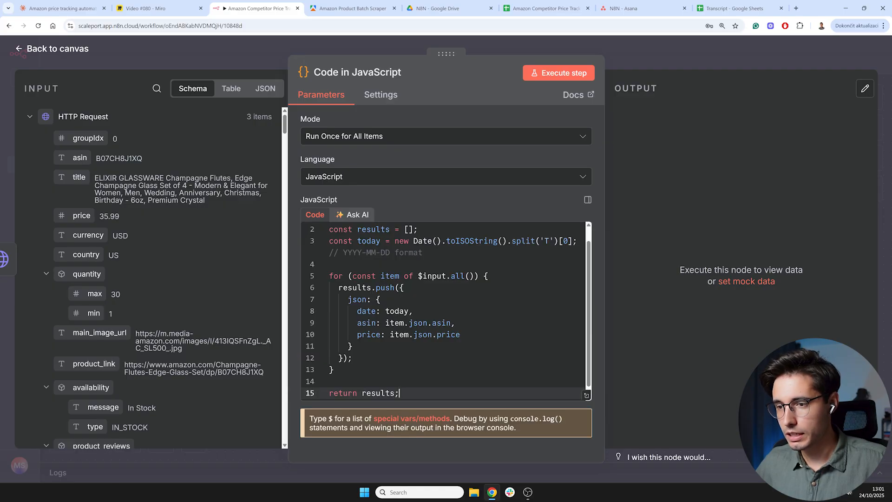
pyautogui.click(60, 8)
pyautogui.click(267, 8)
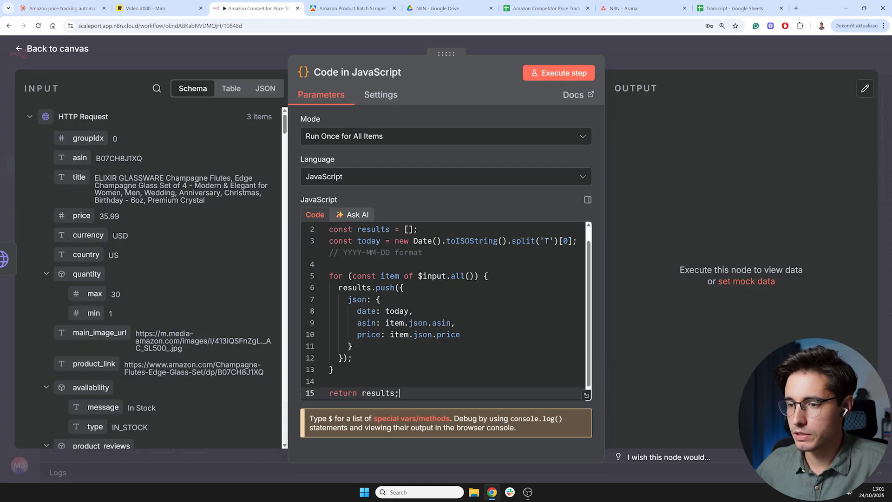
# - Execute the Code node, review its output in table, schema and JSON views, and pin the output data
pyautogui.click(559, 73)
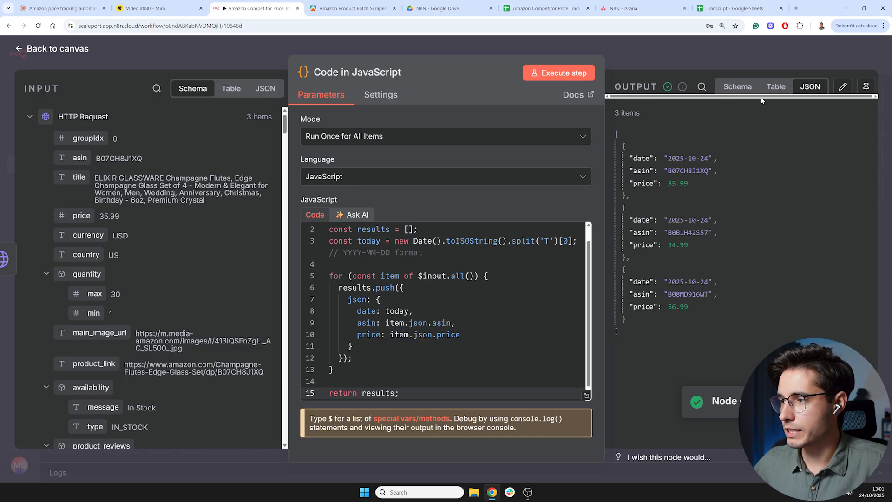
pyautogui.click(771, 88)
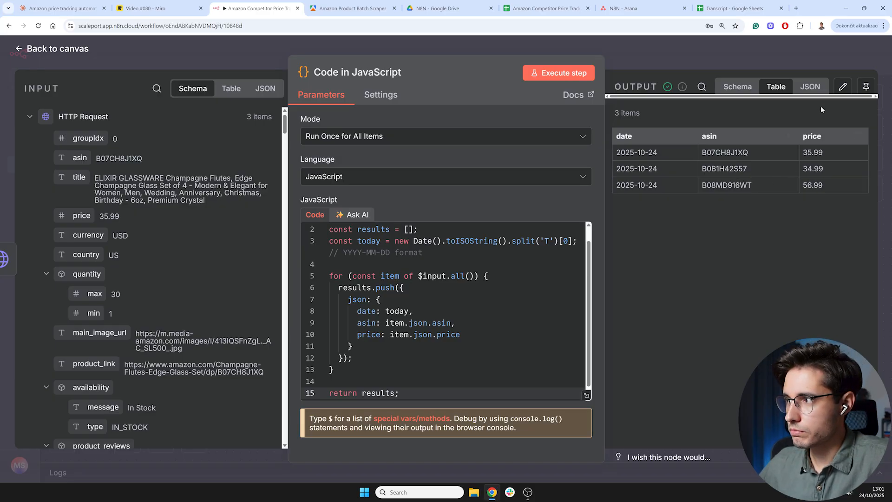
pyautogui.click(810, 87)
pyautogui.click(738, 87)
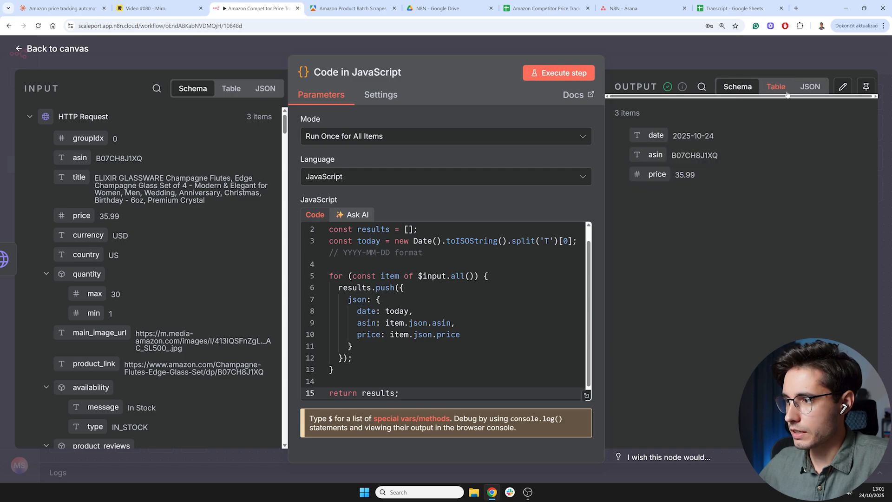
pyautogui.click(781, 91)
pyautogui.click(808, 88)
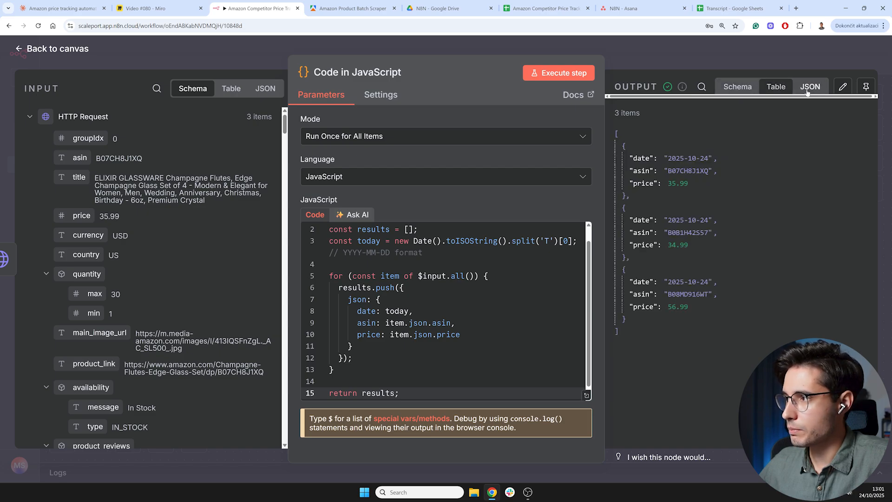
pyautogui.click(867, 87)
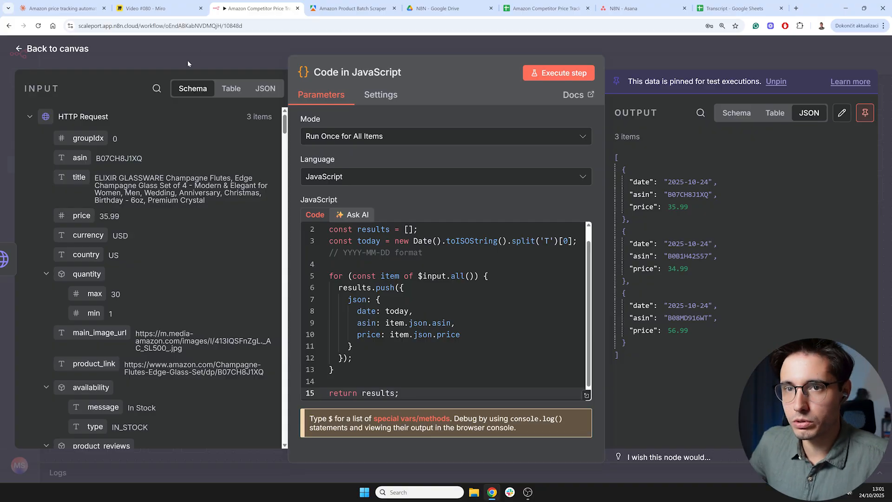
pyautogui.click(76, 54)
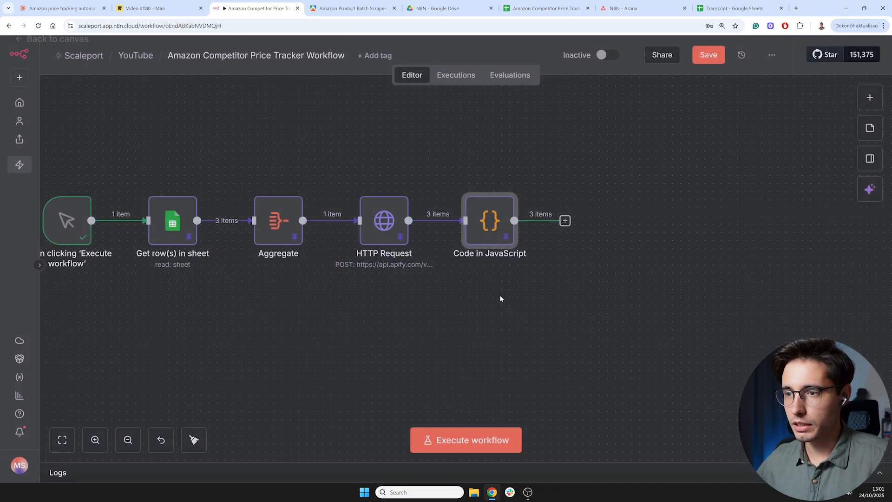
pyautogui.click(566, 221)
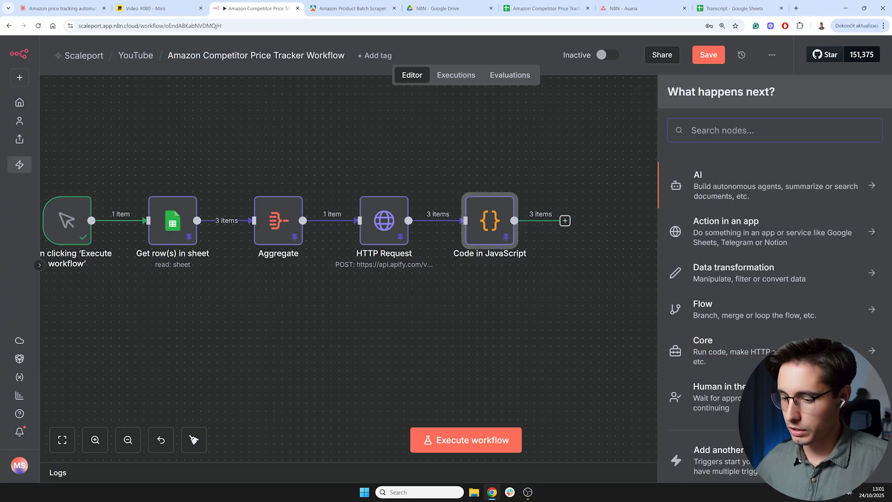
pyautogui.write('file')
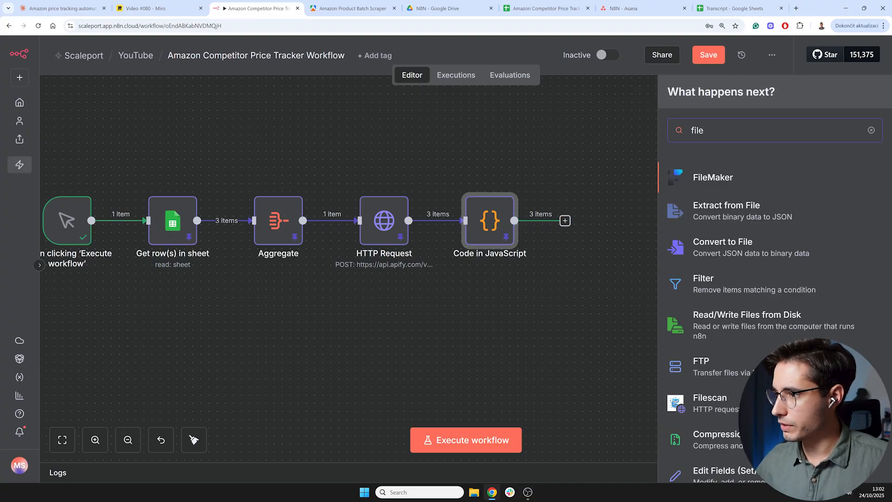
pyautogui.write('edit')
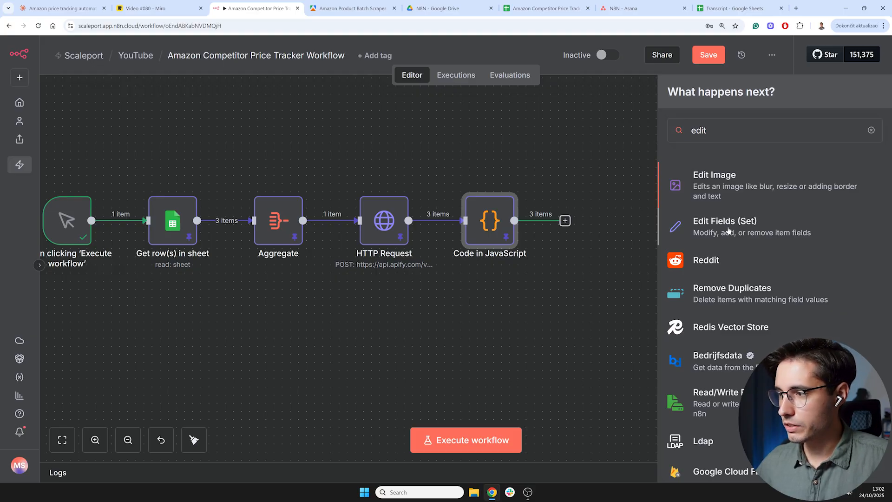
pyautogui.click(728, 228)
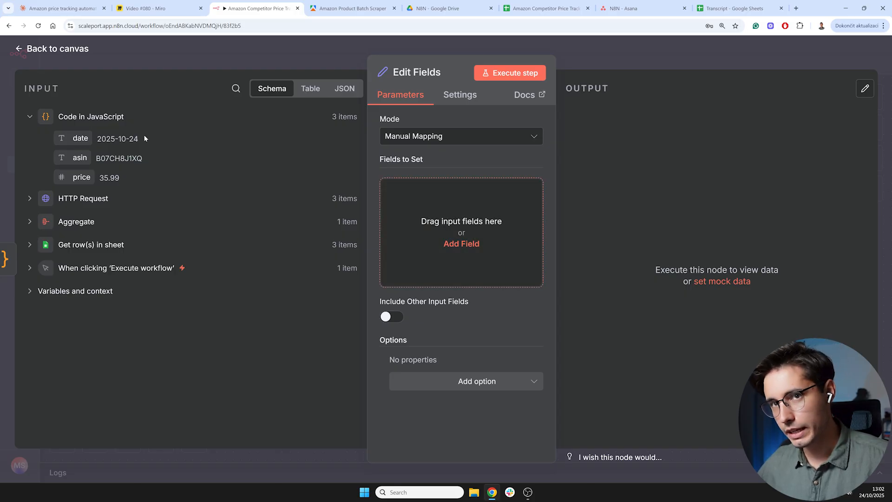
pyautogui.click(59, 49)
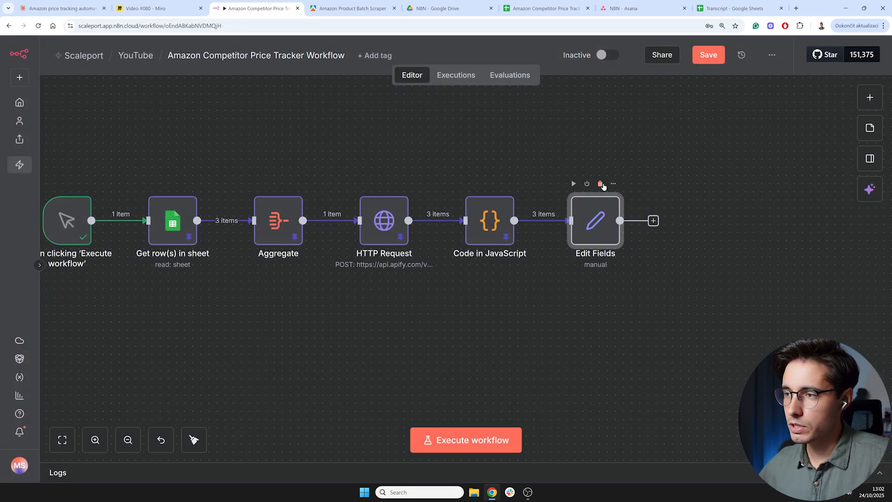
pyautogui.click(600, 184)
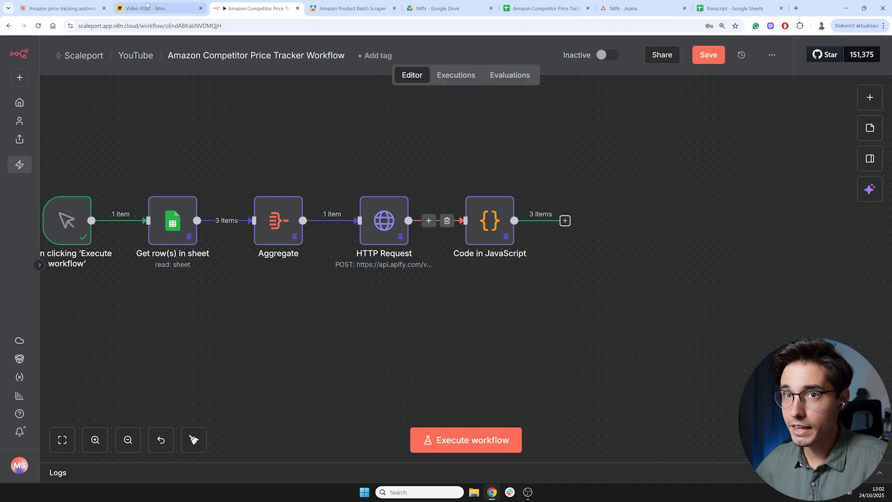
pyautogui.click(65, 7)
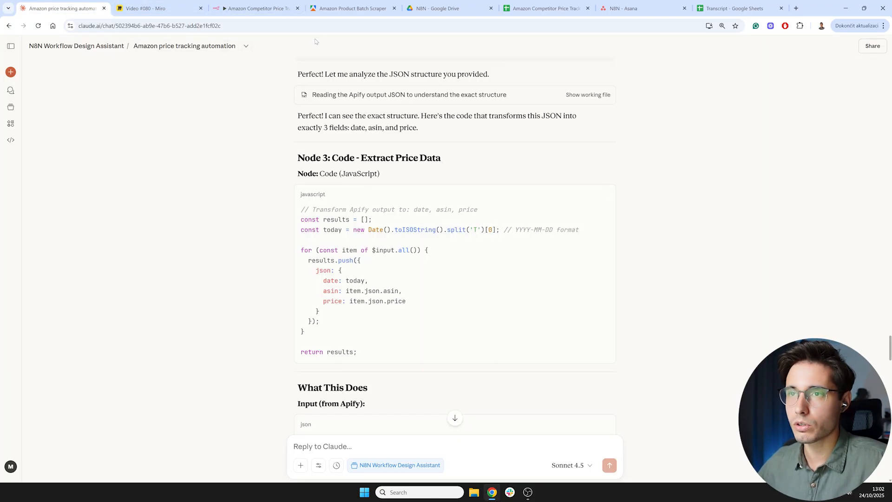
pyautogui.click(261, 4)
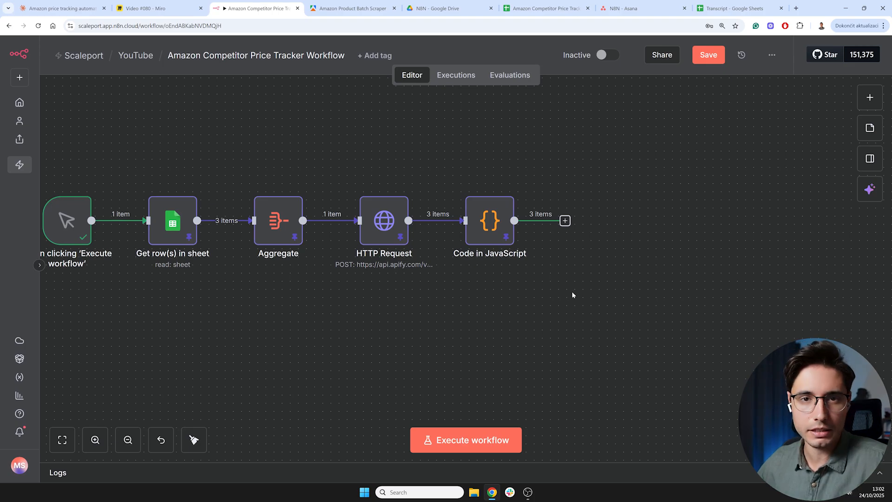
pyautogui.moveTo(591, 290); pyautogui.dragTo(383, 298)
pyautogui.moveTo(269, 307); pyautogui.dragTo(600, 287)
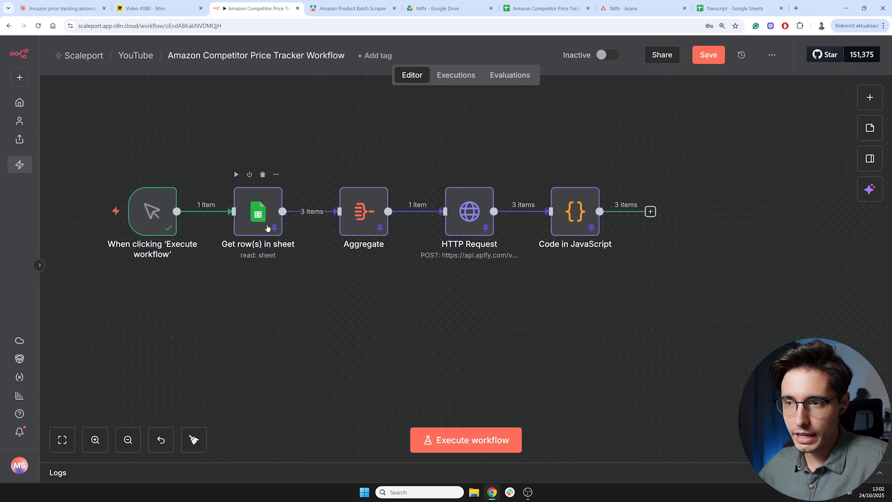
pyautogui.moveTo(416, 307); pyautogui.dragTo(277, 307)
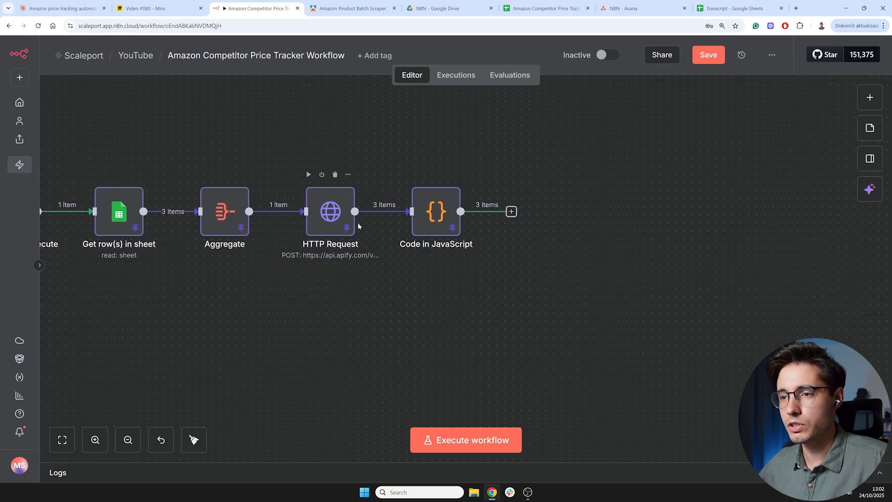
pyautogui.moveTo(456, 282); pyautogui.dragTo(371, 287)
pyautogui.moveTo(484, 279); pyautogui.dragTo(396, 285)
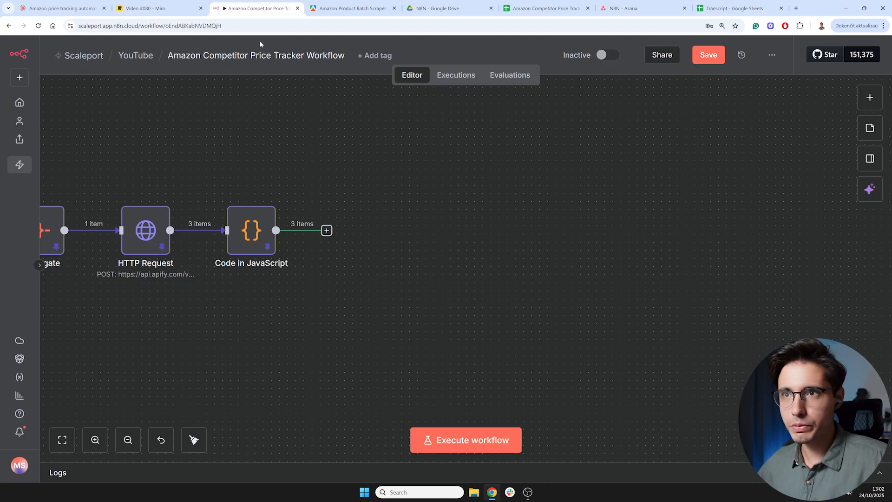
# - Check the Tracker sheet's date, asin and price columns in the spreadsheet
pyautogui.click(544, 9)
pyautogui.click(186, 220)
pyautogui.moveTo(69, 132); pyautogui.dragTo(215, 209)
pyautogui.click(187, 238)
pyautogui.moveTo(65, 131); pyautogui.dragTo(208, 219)
pyautogui.click(210, 236)
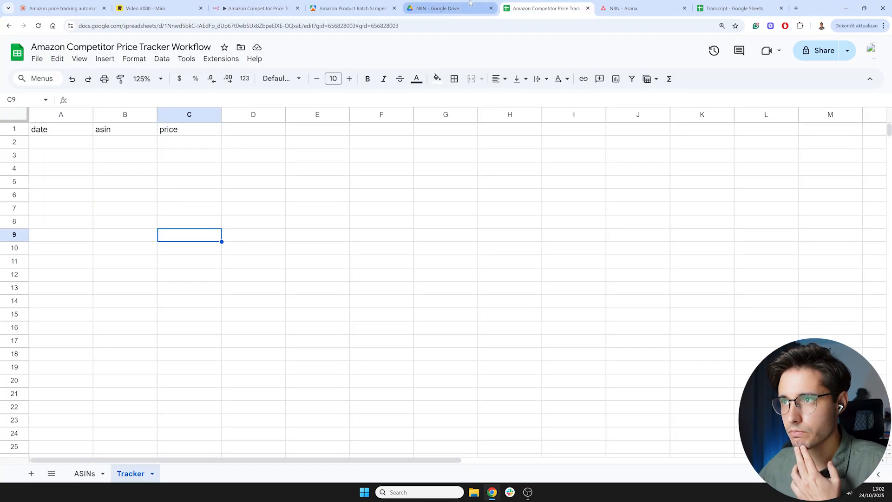
pyautogui.click(256, 8)
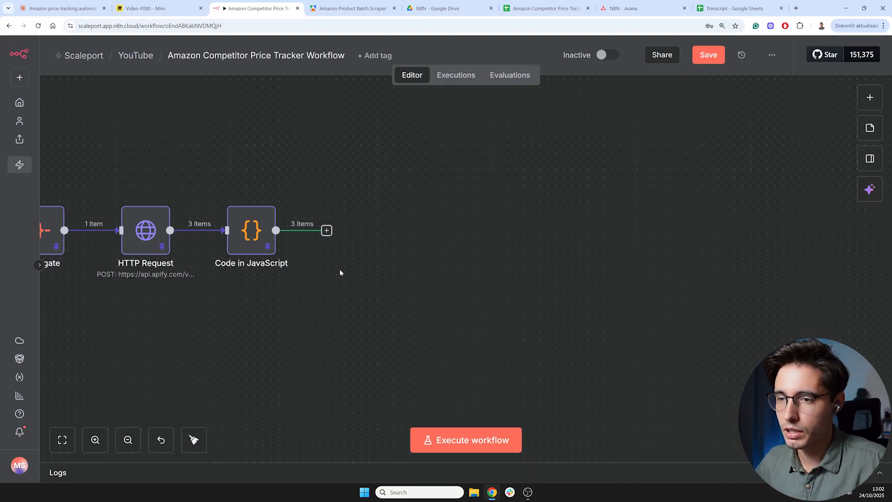
# - Add a Google Sheets "Append row in sheet" node after the Code in JavaScript node
pyautogui.hscroll(-3, 346, 302)
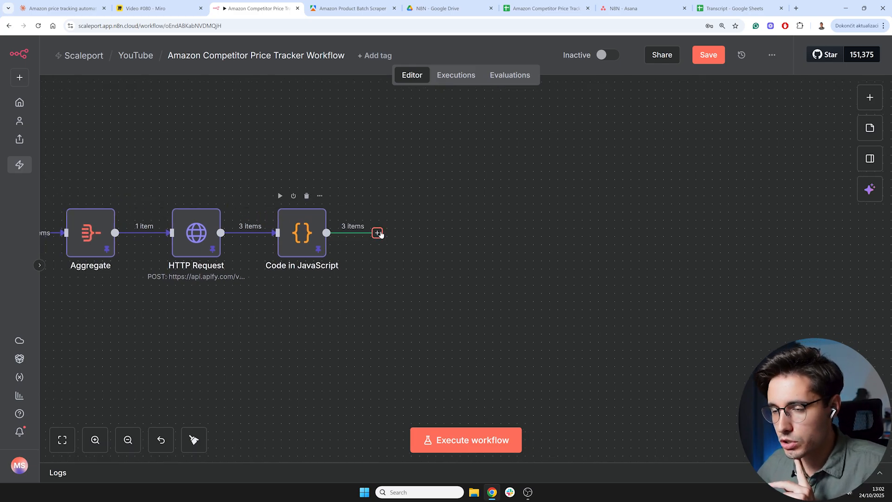
pyautogui.click(377, 234)
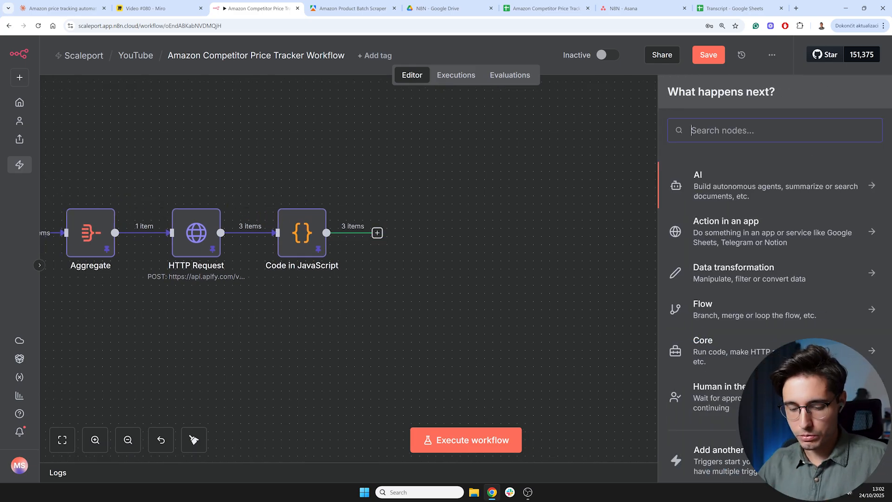
pyautogui.write('sprea')
pyautogui.click(733, 176)
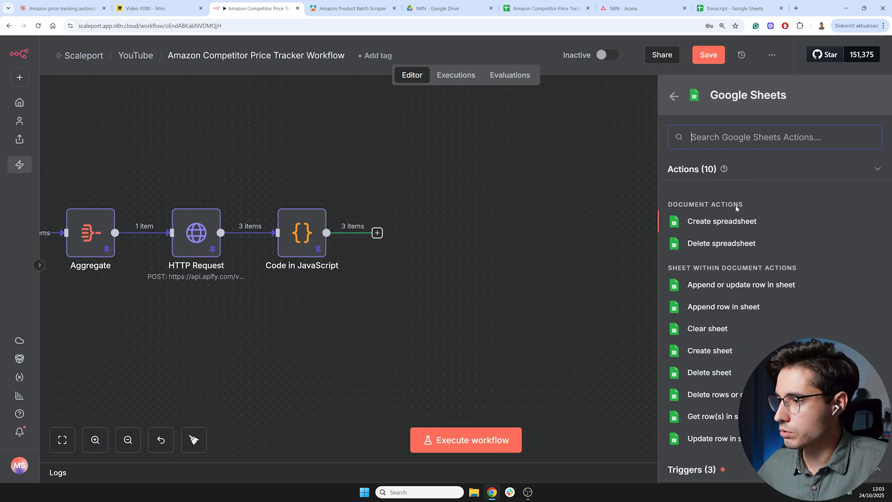
pyautogui.click(707, 308)
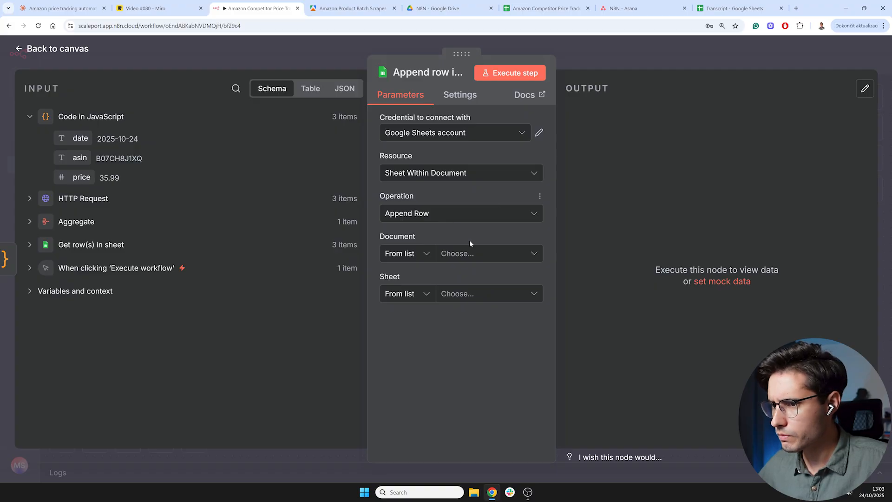
# - Set the append node's document to the Amazon Competitor Price Tracker Workflow spreadsheet and its sheet to Tracker
pyautogui.click(469, 253)
pyautogui.click(444, 305)
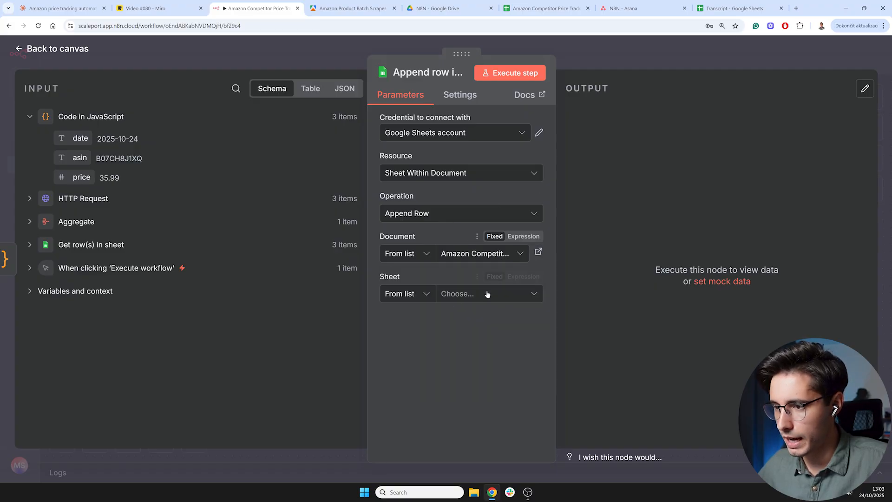
pyautogui.click(491, 295)
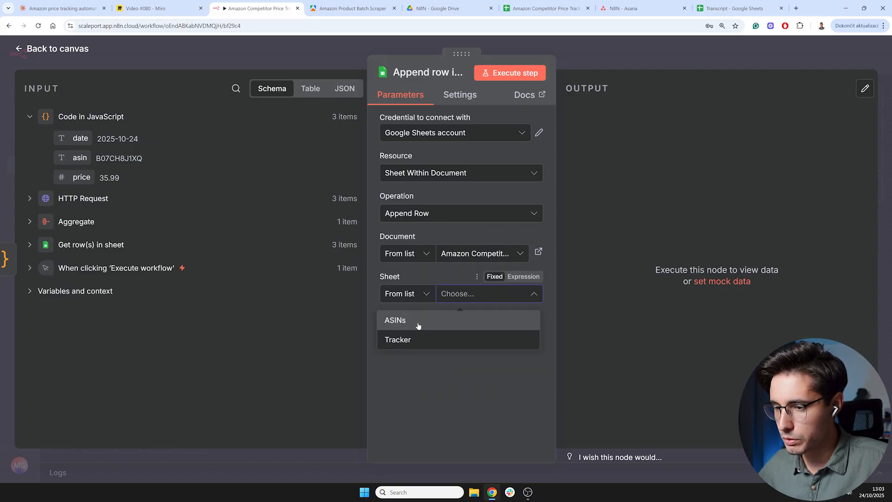
pyautogui.click(398, 340)
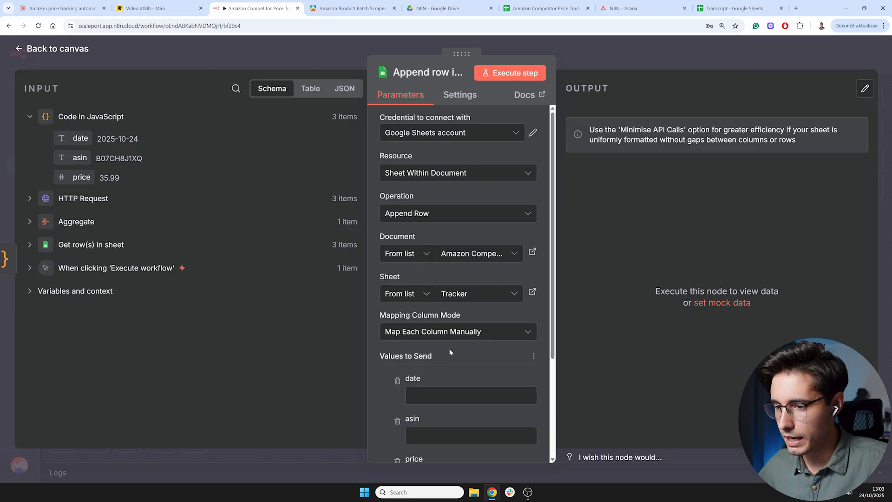
pyautogui.scroll(-3, 450, 349)
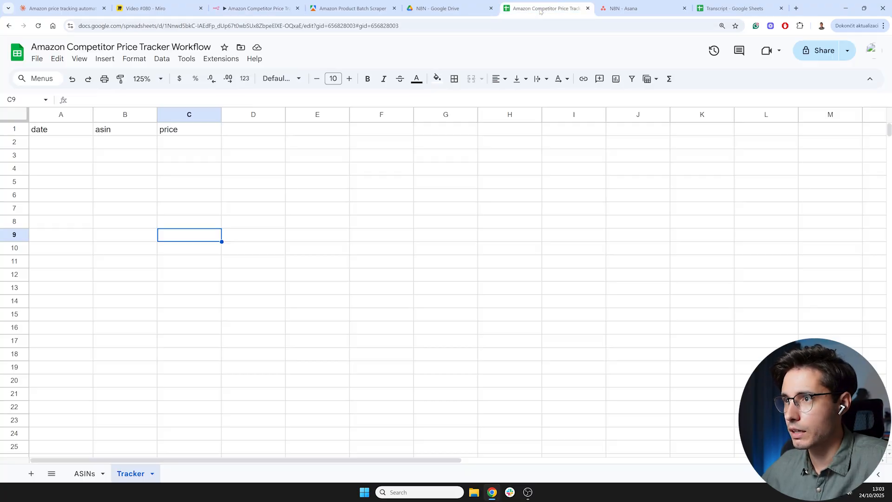
# - Map the Code node's date, asin and price fields into the date, asin and price columns to send
pyautogui.click(544, 8)
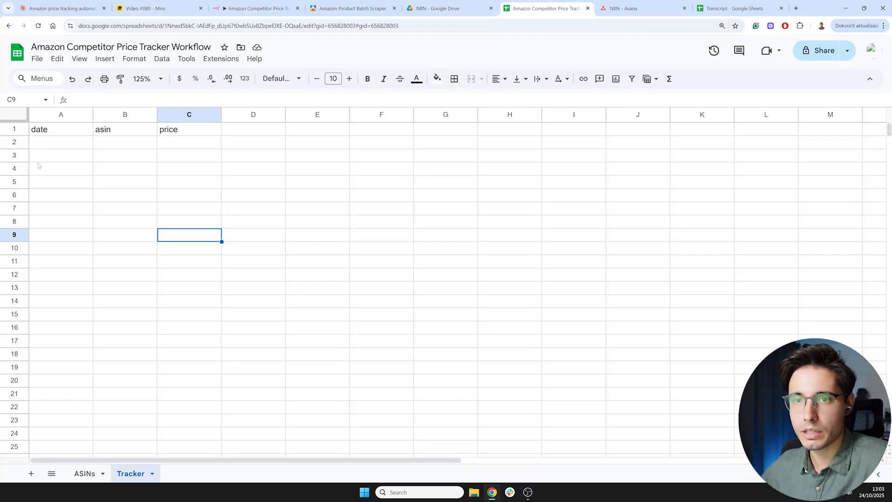
pyautogui.click(255, 9)
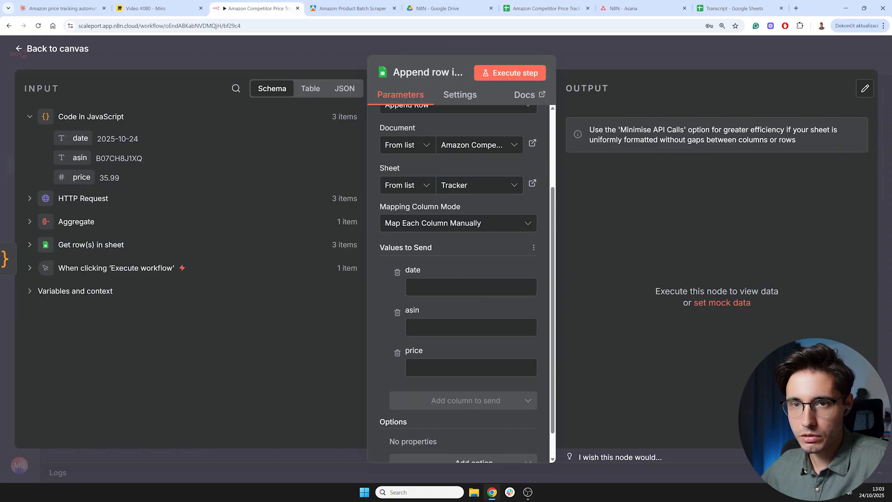
pyautogui.moveTo(79, 141); pyautogui.dragTo(432, 289)
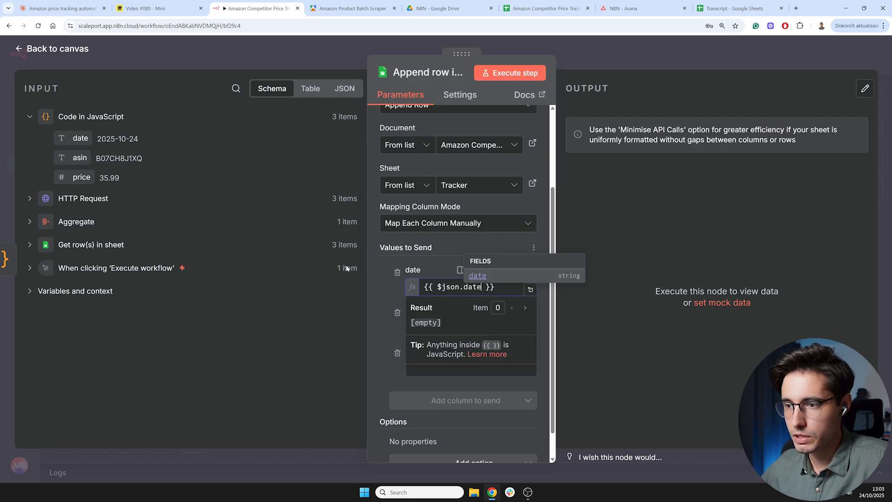
pyautogui.click(390, 305)
pyautogui.click(442, 287)
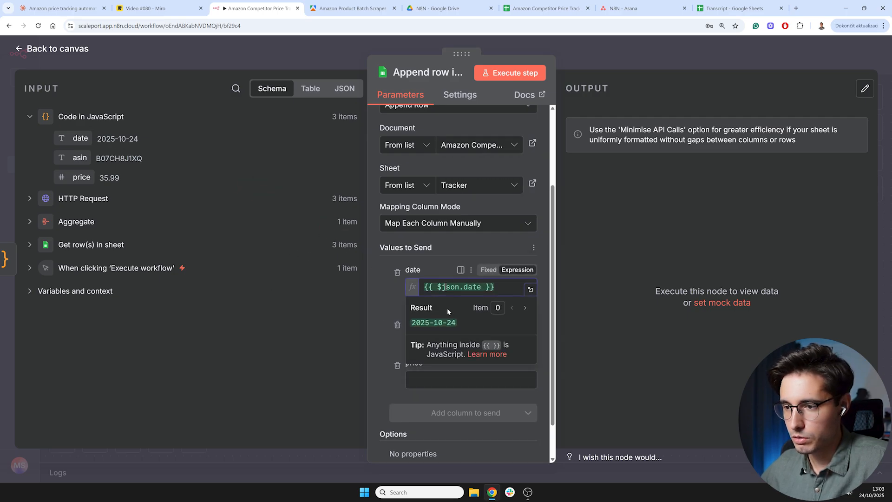
pyautogui.click(394, 298)
pyautogui.moveTo(79, 157); pyautogui.dragTo(442, 341)
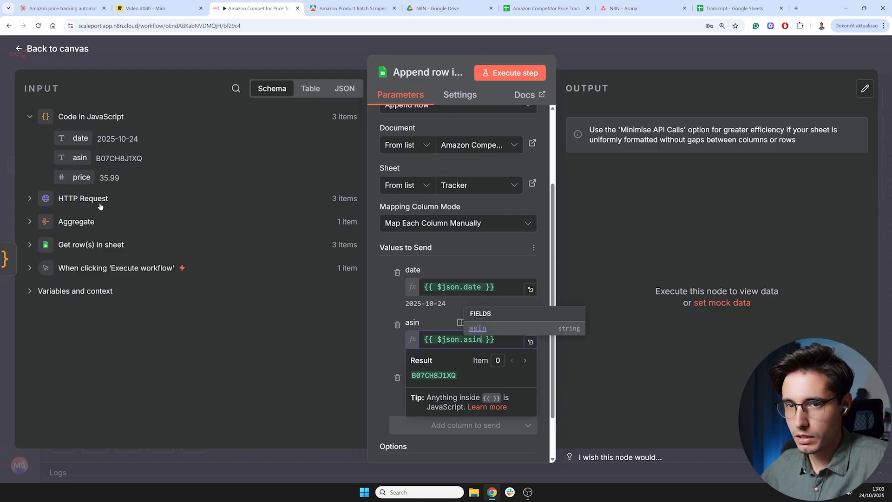
pyautogui.click(380, 315)
pyautogui.moveTo(78, 177); pyautogui.dragTo(442, 393)
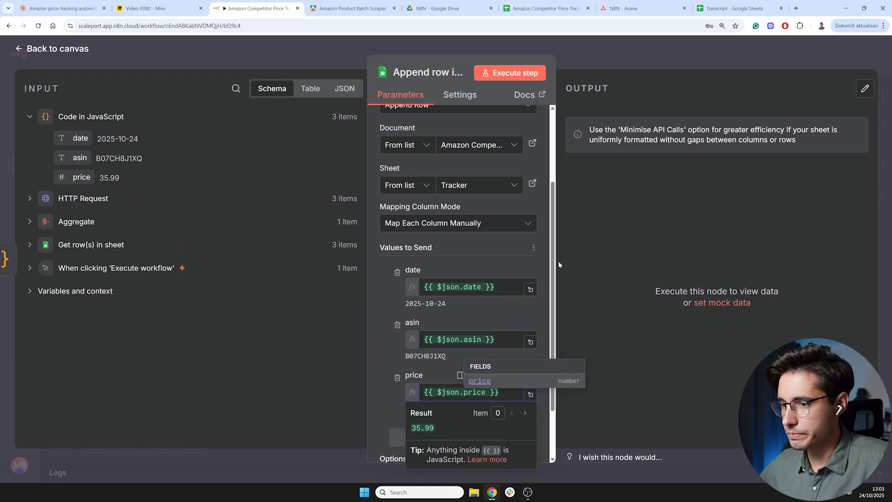
pyautogui.click(541, 249)
# - Execute the append node and view its output as a table
pyautogui.scroll(-1, 541, 273)
pyautogui.scroll(-1, 541, 276)
pyautogui.scroll(5, 539, 260)
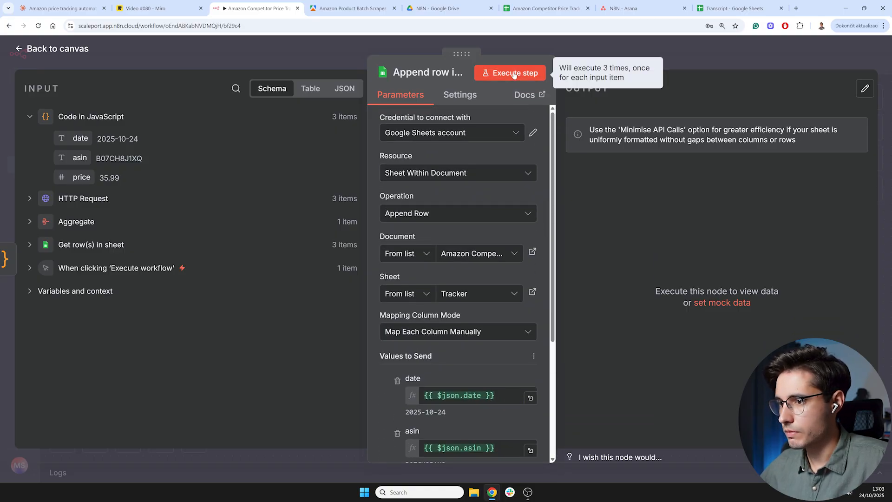
pyautogui.click(514, 73)
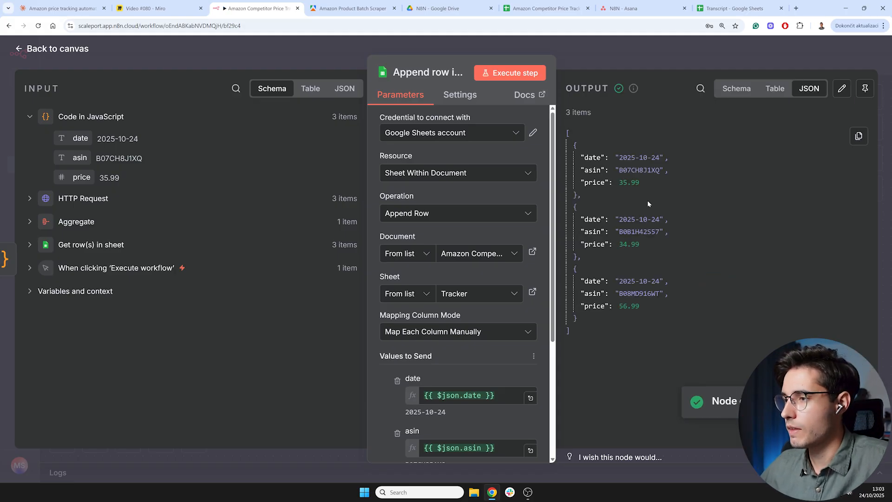
pyautogui.click(775, 91)
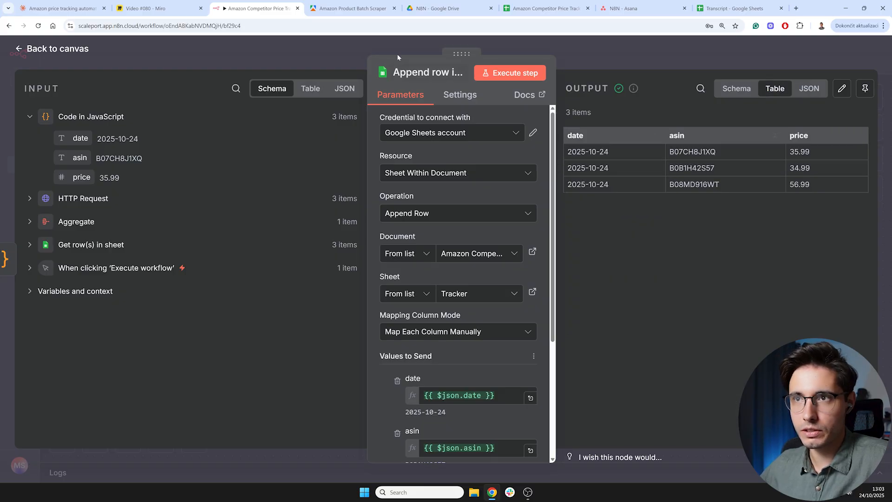
# - Review the appended rows in the Tracker sheet
pyautogui.click(539, 8)
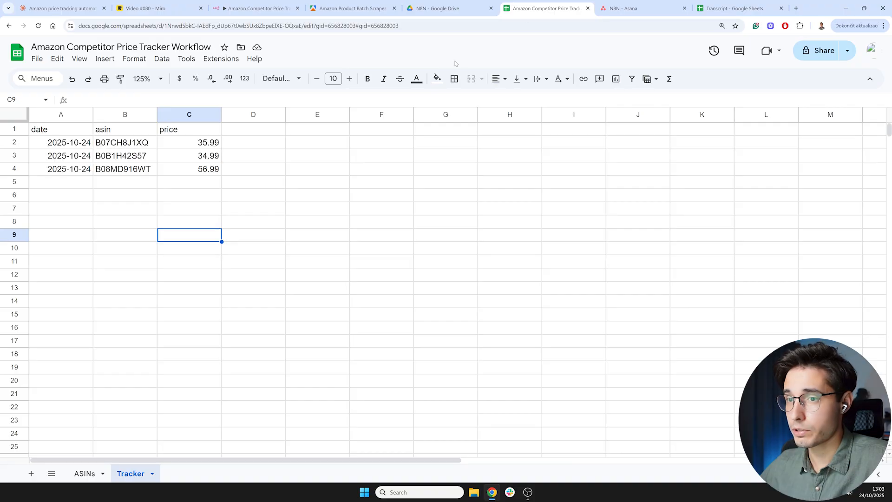
pyautogui.click(86, 239)
pyautogui.moveTo(74, 141); pyautogui.dragTo(213, 175)
pyautogui.click(180, 226)
pyautogui.click(64, 143)
pyautogui.click(68, 170)
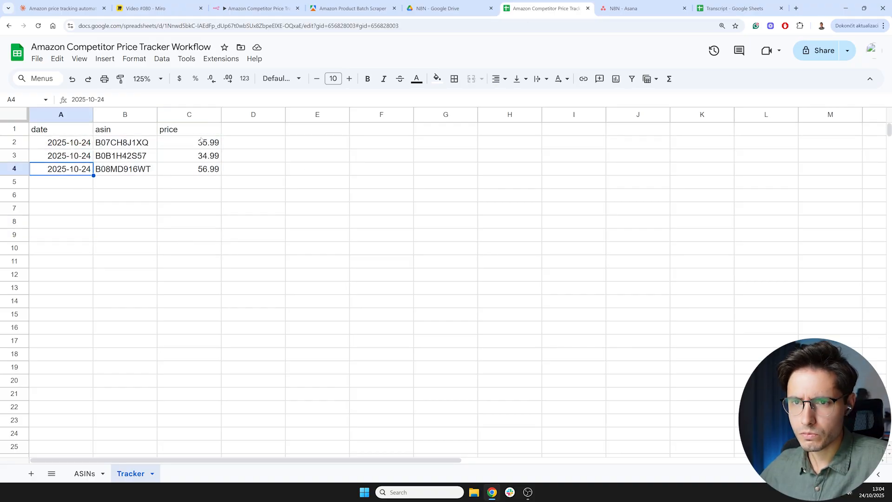
pyautogui.click(185, 201)
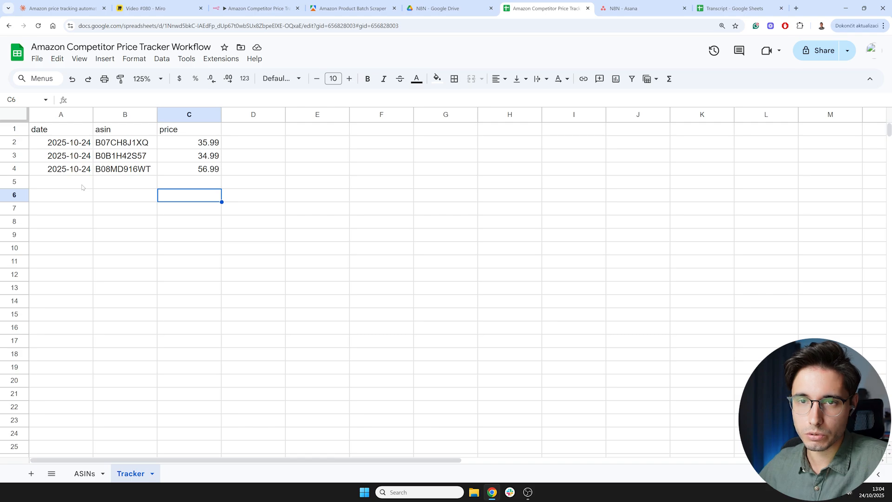
pyautogui.moveTo(80, 144); pyautogui.dragTo(215, 174)
pyautogui.click(200, 221)
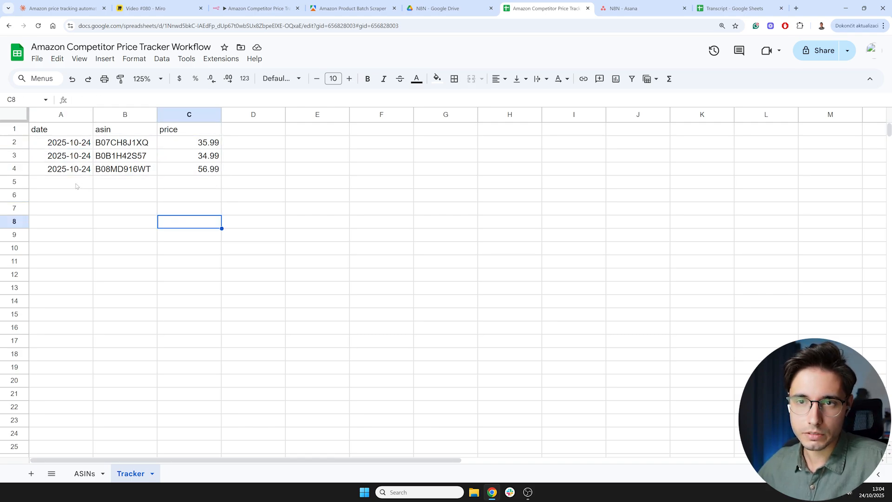
pyautogui.click(76, 183)
pyautogui.click(157, 225)
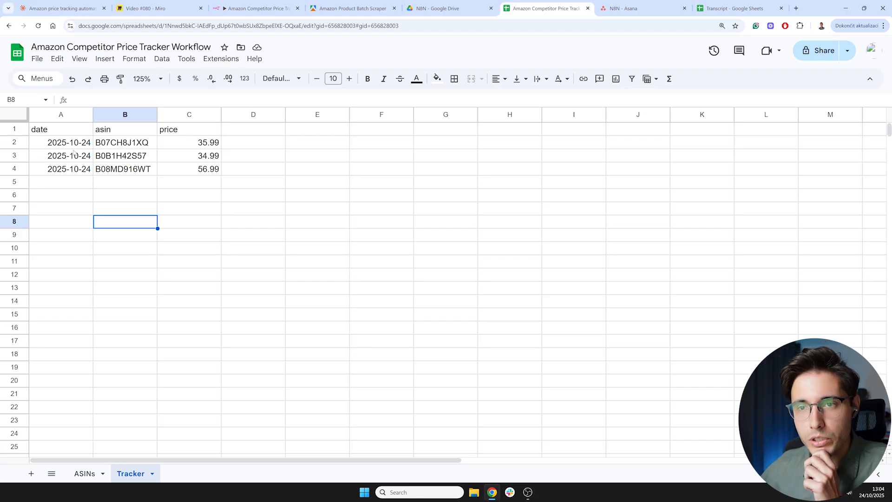
pyautogui.moveTo(72, 142); pyautogui.dragTo(204, 169)
pyautogui.click(189, 224)
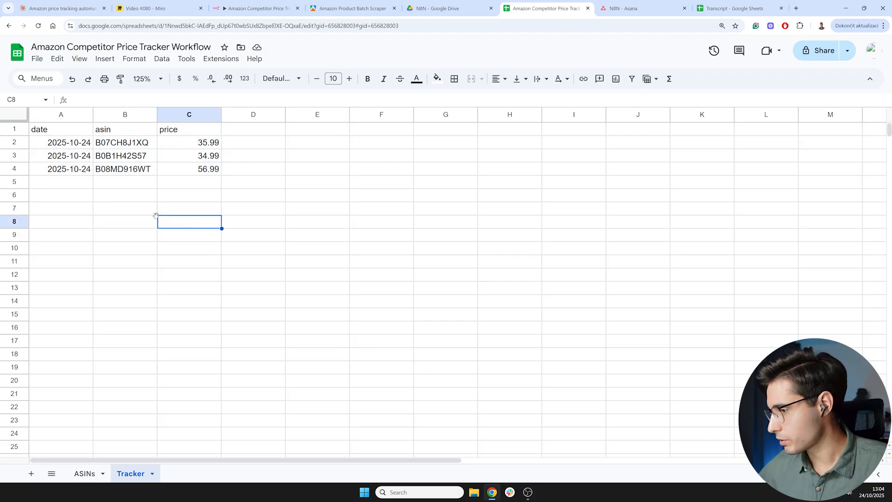
pyautogui.click(136, 199)
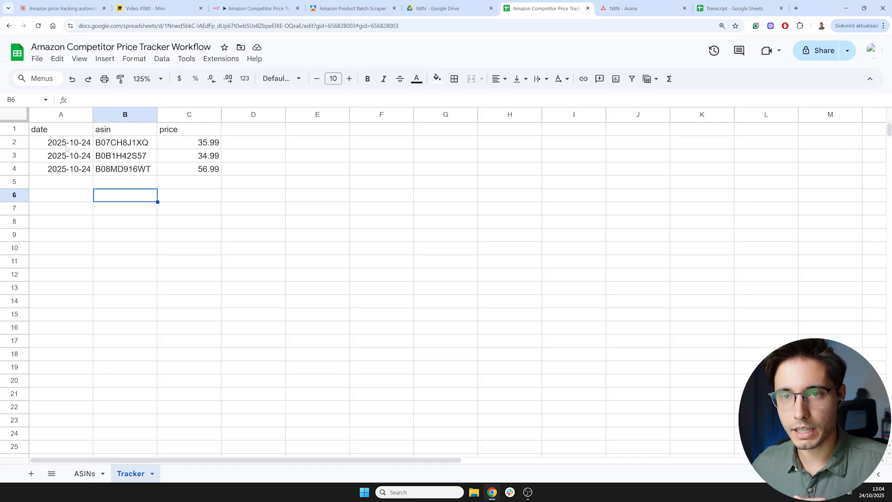
pyautogui.moveTo(66, 145); pyautogui.dragTo(168, 170)
pyautogui.click(140, 208)
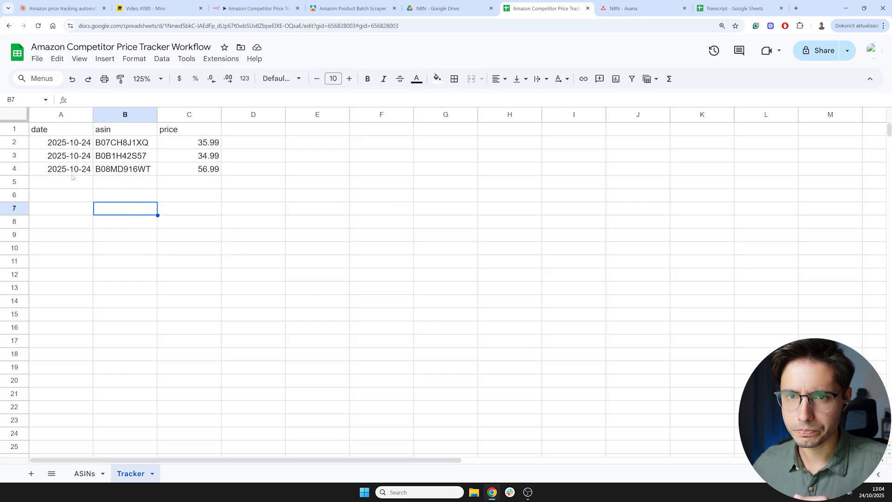
# - Copy the three data rows and paste them below as rows 5 to 7
pyautogui.moveTo(68, 146); pyautogui.dragTo(208, 170)
pyautogui.hotkey('ctrl', 'c')
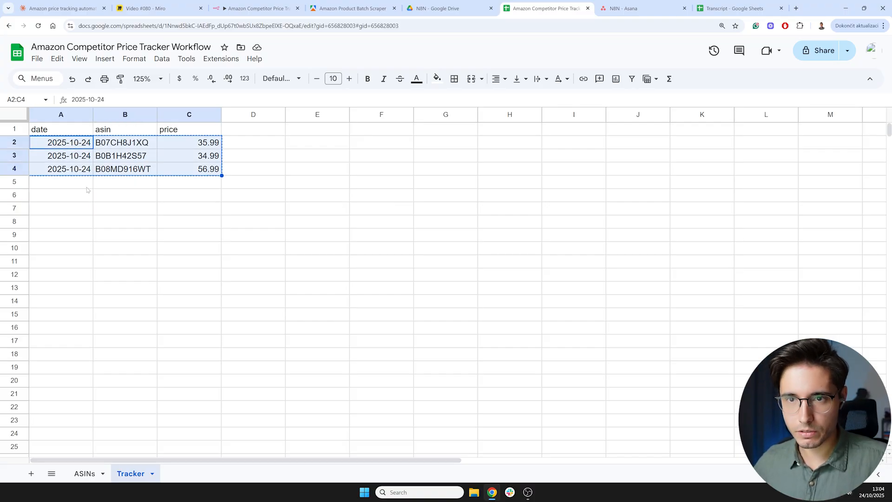
pyautogui.click(80, 183)
pyautogui.hotkey('ctrl', 'v')
# - Change the dates in rows 2 to 4 to 2025-10-23
pyautogui.click(85, 147)
pyautogui.doubleClick(85, 148)
pyautogui.write('3')
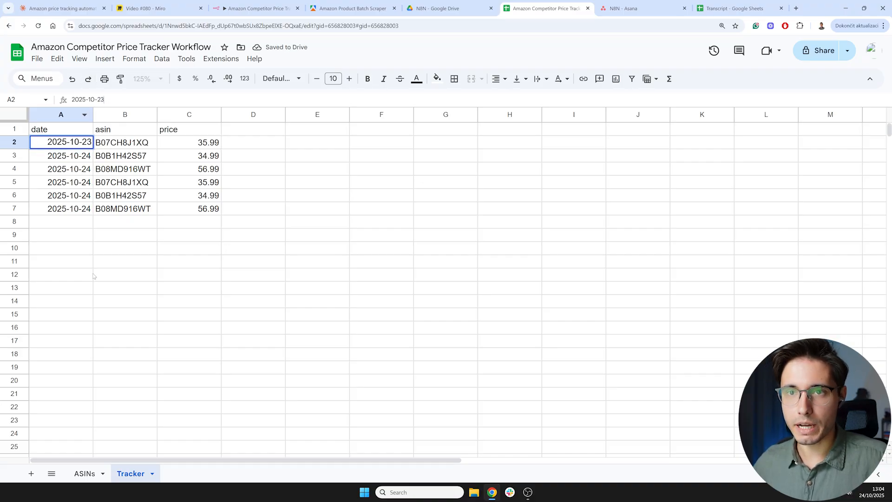
pyautogui.click(92, 274)
pyautogui.click(84, 143)
pyautogui.hotkey('ctrl', 'c')
pyautogui.click(85, 157)
pyautogui.hotkey('ctrl', 'v')
pyautogui.click(86, 171)
pyautogui.hotkey('ctrl', 'v')
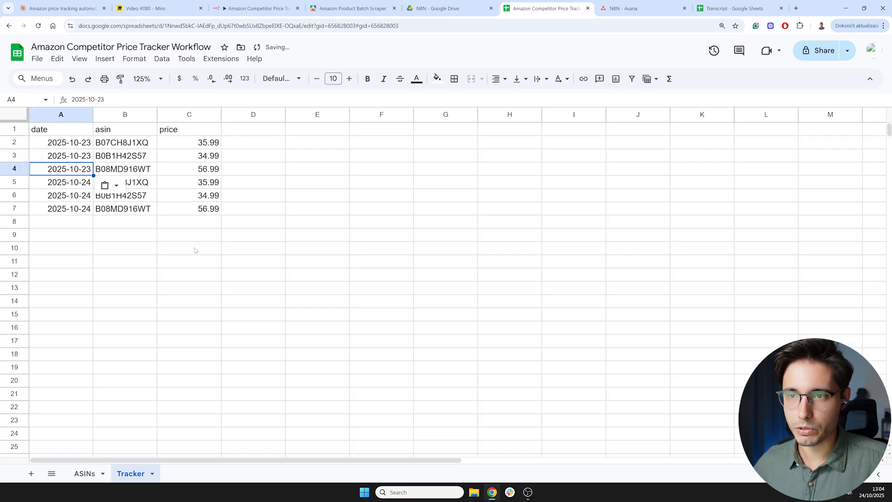
# - Set the price in row 2 to 34.99 and in row 3 to 35.99 to simulate yesterday's prices
pyautogui.click(188, 248)
pyautogui.click(189, 142)
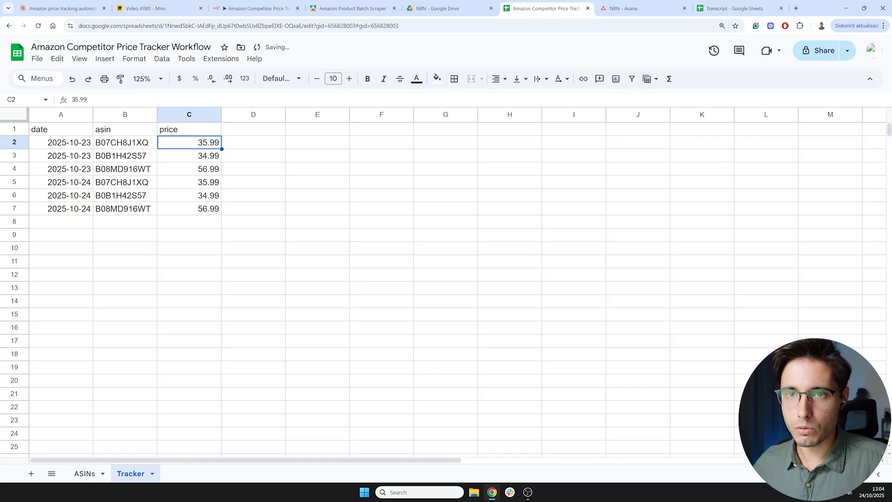
pyautogui.click(76, 100)
pyautogui.write('4')
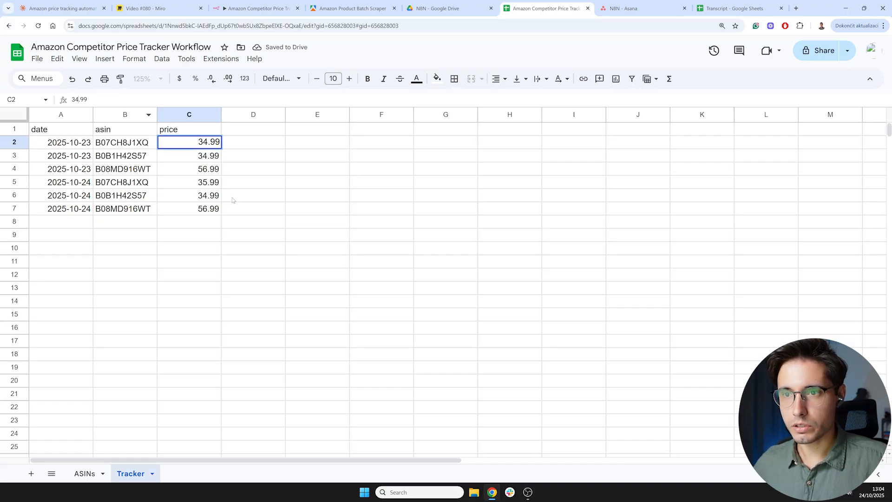
pyautogui.click(253, 208)
pyautogui.click(189, 156)
pyautogui.moveTo(79, 99); pyautogui.dragTo(74, 99)
pyautogui.write('5')
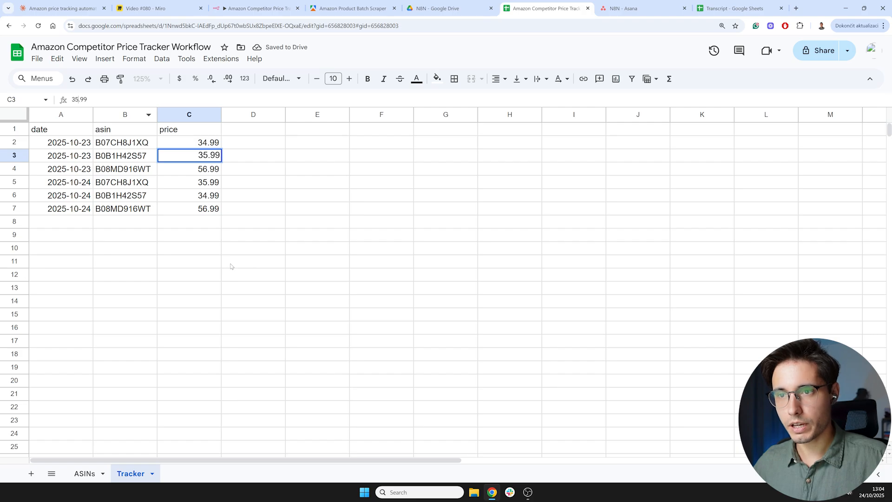
pyautogui.click(234, 264)
pyautogui.moveTo(207, 143); pyautogui.dragTo(208, 208)
pyautogui.click(263, 207)
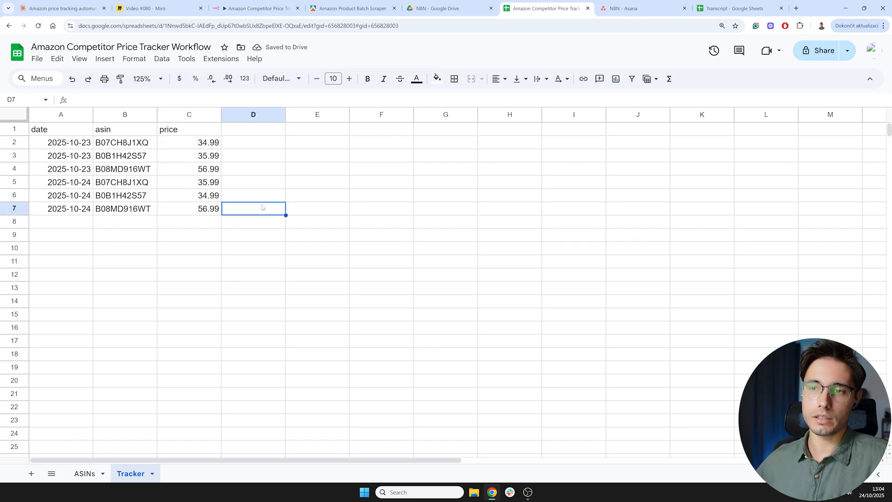
pyautogui.click(205, 160)
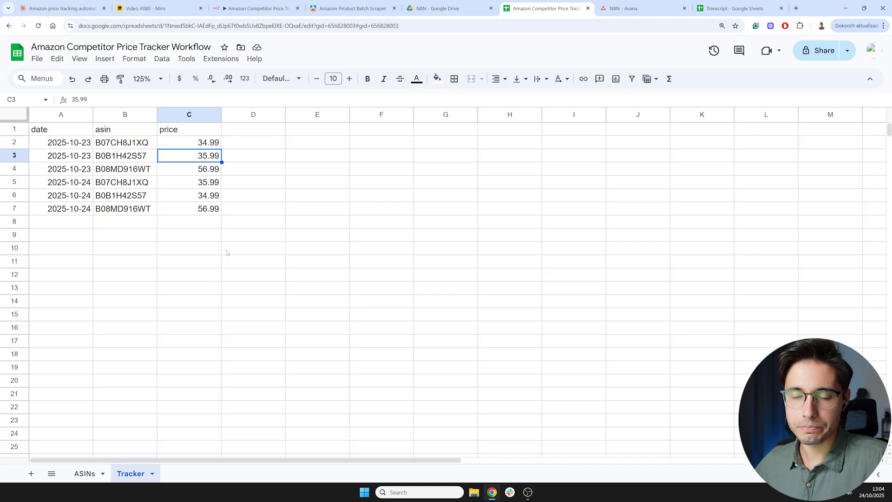
pyautogui.click(258, 290)
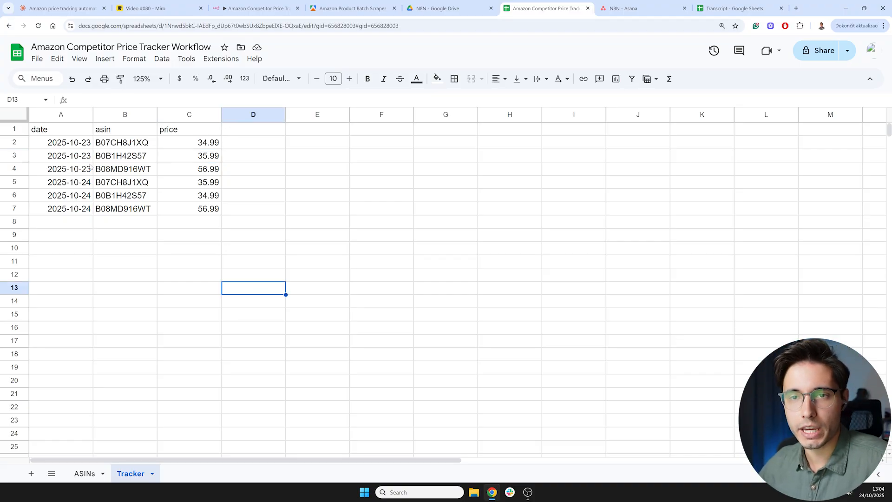
pyautogui.click(79, 157)
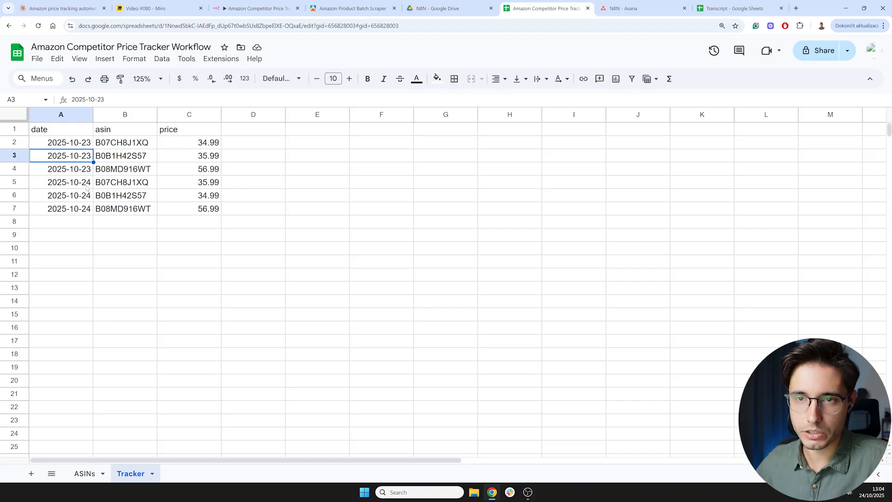
pyautogui.click(83, 183)
pyautogui.click(204, 146)
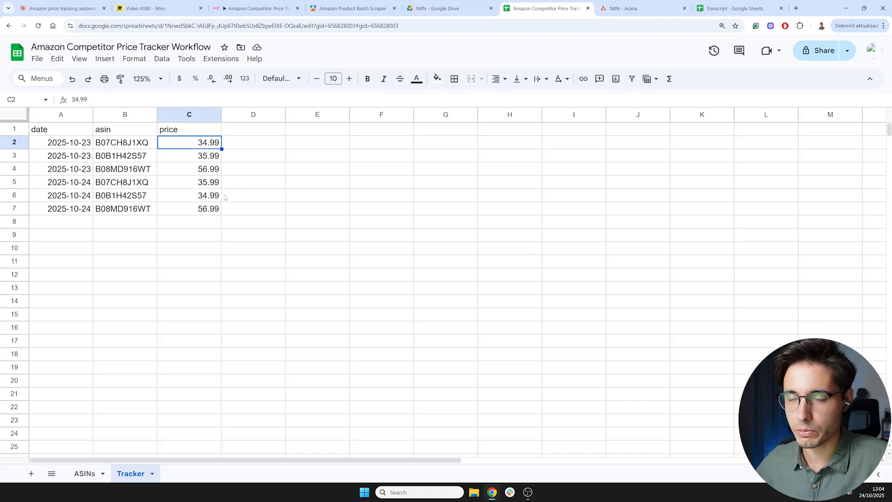
pyautogui.click(201, 211)
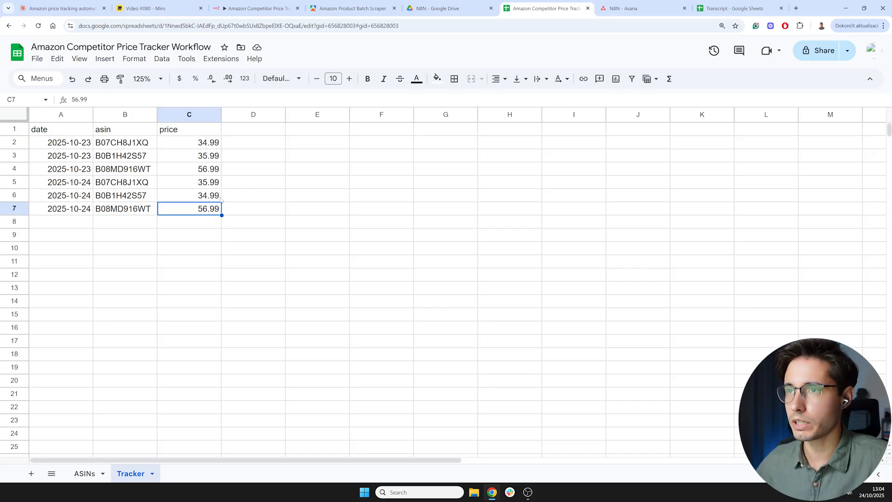
# - Pin the Append row in sheet node's output data and return to the canvas
pyautogui.click(256, 6)
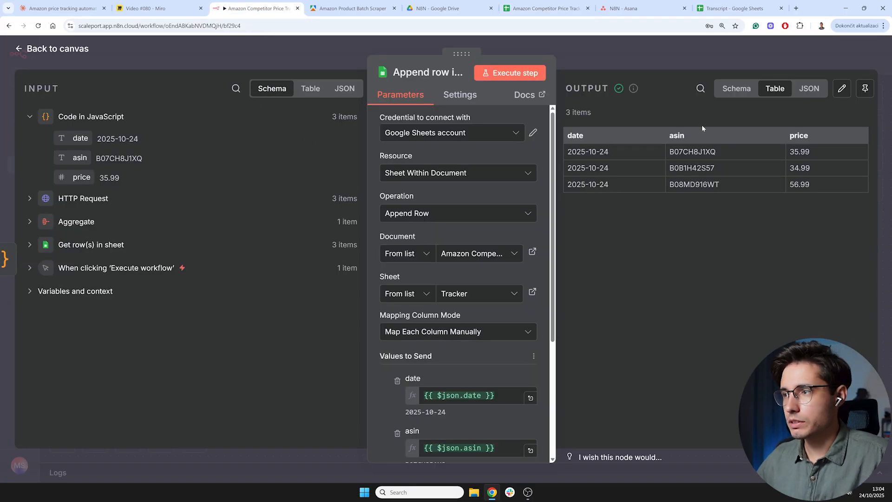
pyautogui.click(865, 88)
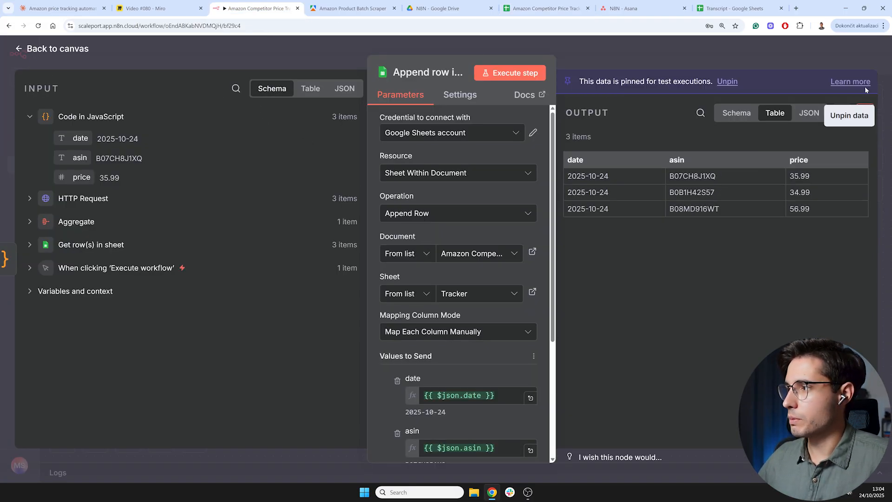
pyautogui.click(65, 51)
# - Add a Google Sheets Get row(s) in sheet node after the Append row in sheet node
pyautogui.hscroll(4, 470, 285)
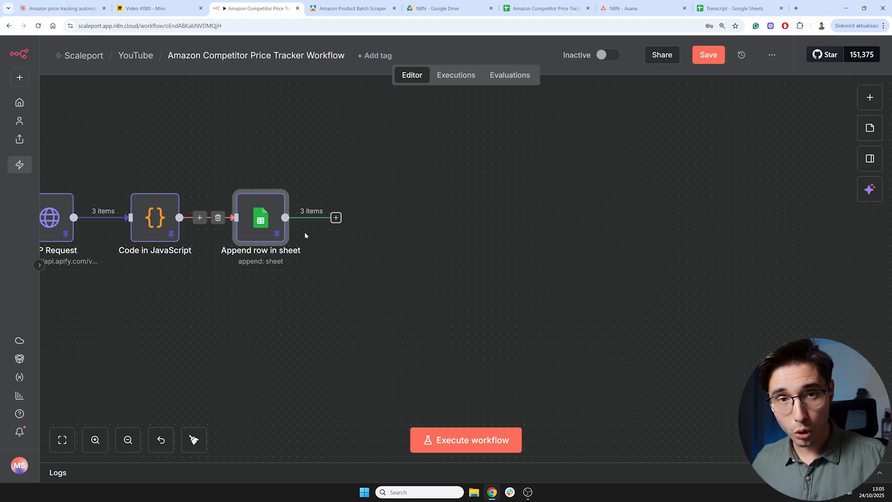
pyautogui.click(336, 217)
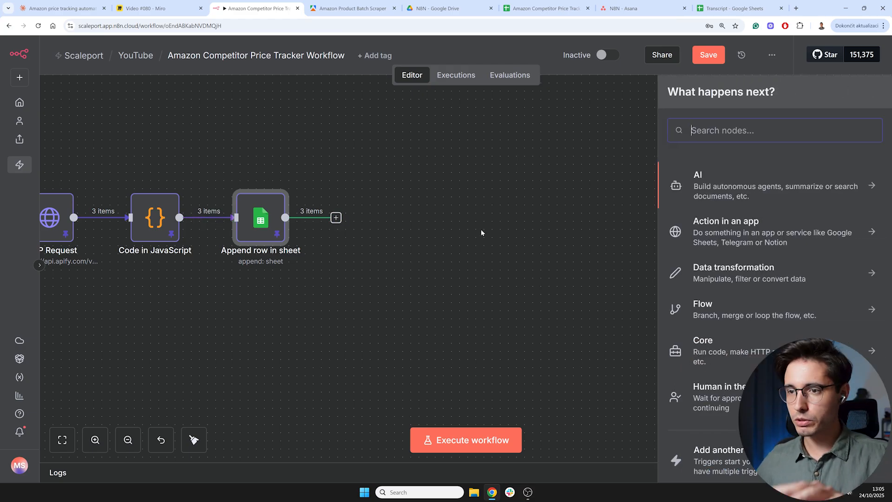
pyautogui.write('ge')
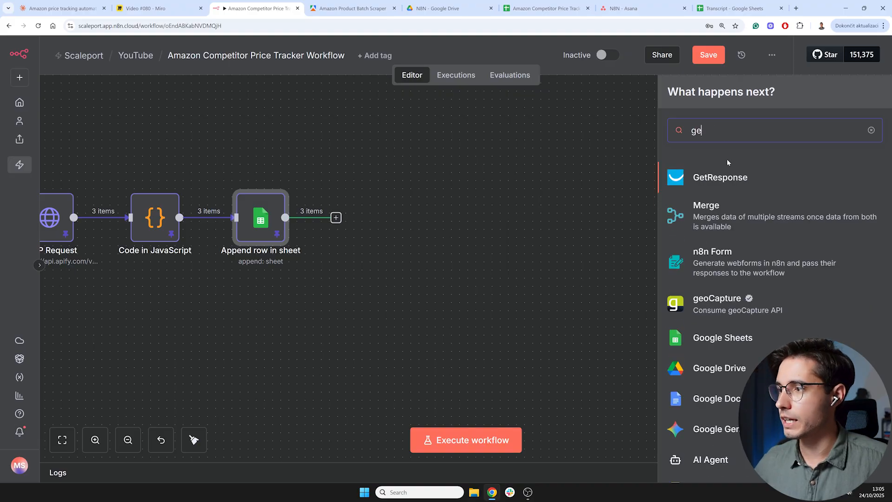
pyautogui.press('BackSpace')
pyautogui.press('BackSpace')
pyautogui.write('spread')
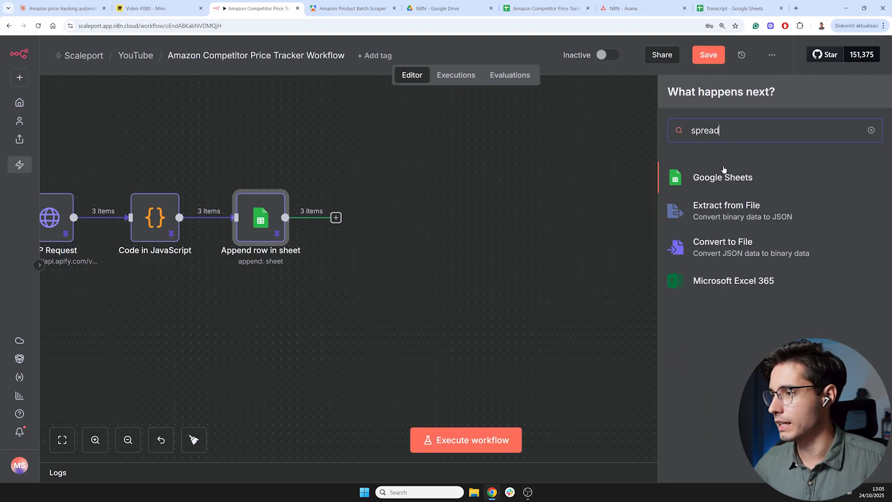
pyautogui.click(716, 181)
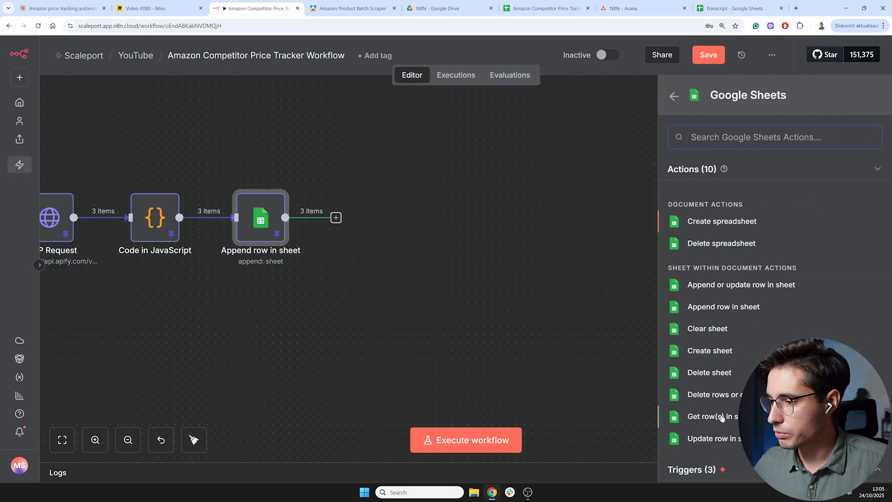
pyautogui.click(712, 416)
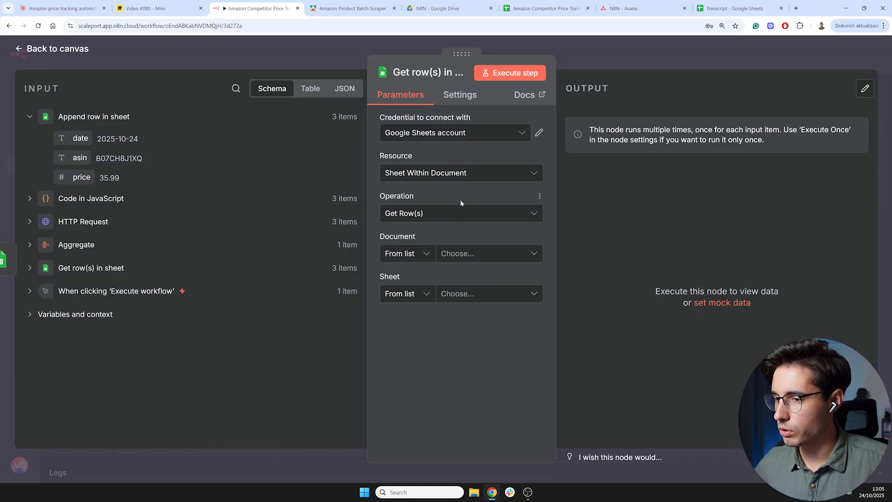
# - Set the new node's document to the Amazon Competitor Price Tracker spreadsheet and its sheet to Tracker
pyautogui.click(472, 254)
pyautogui.click(474, 302)
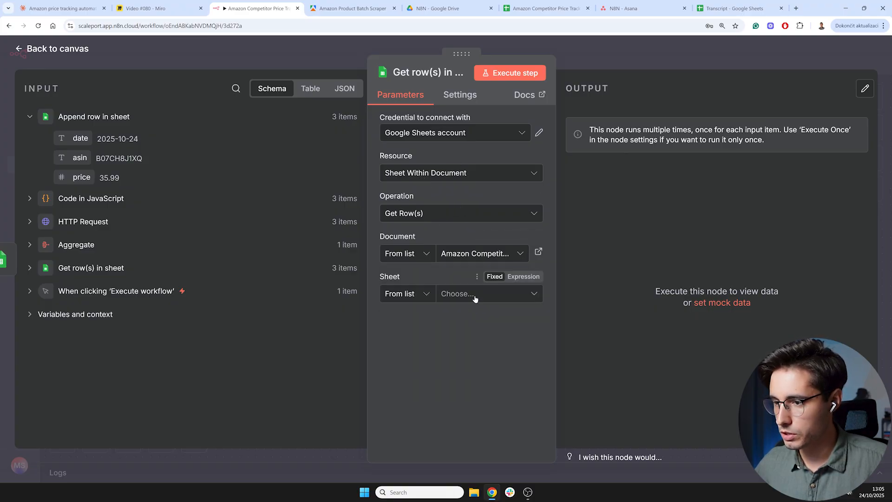
pyautogui.click(475, 297)
pyautogui.click(416, 339)
pyautogui.scroll(-1, 492, 325)
pyautogui.scroll(1, 491, 326)
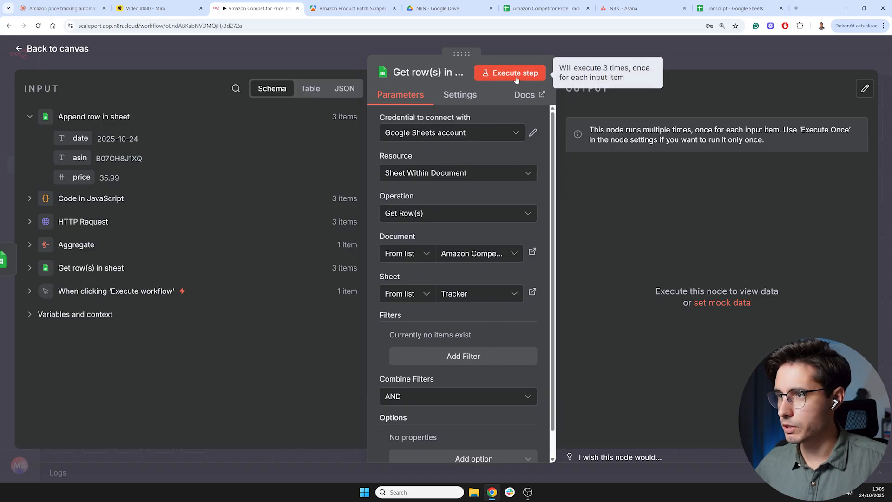
# - Execute the Get row(s) step and page through its output table
pyautogui.click(517, 78)
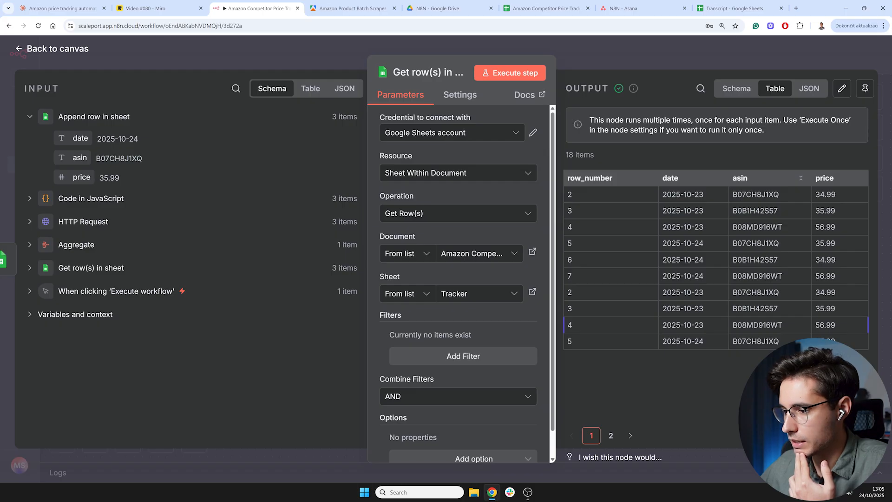
pyautogui.click(617, 439)
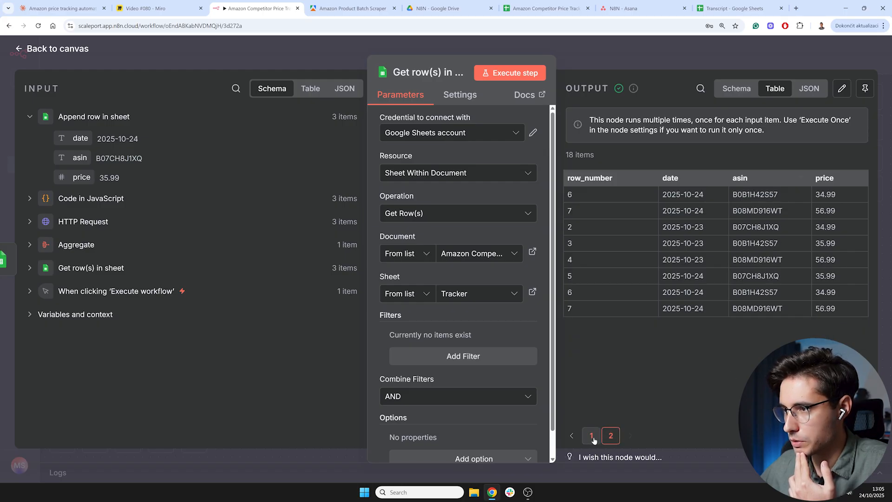
pyautogui.click(591, 437)
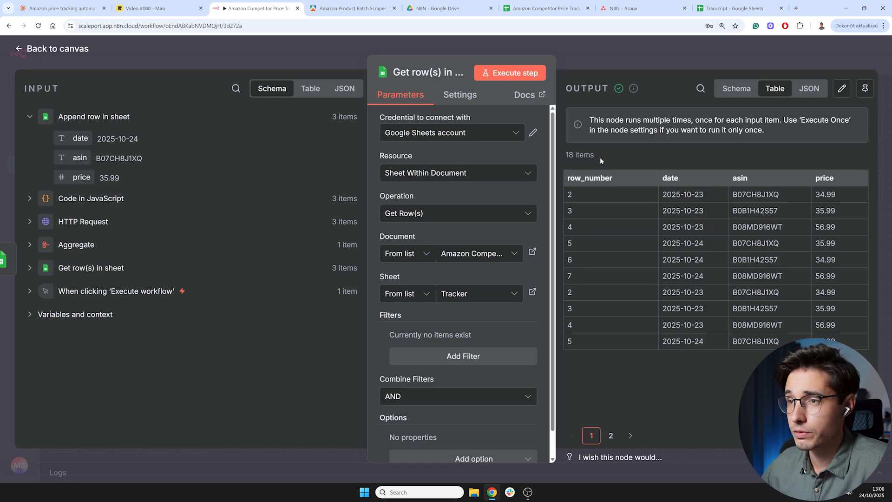
# - Enable Execute Once in the node's settings and execute the step again
pyautogui.click(460, 96)
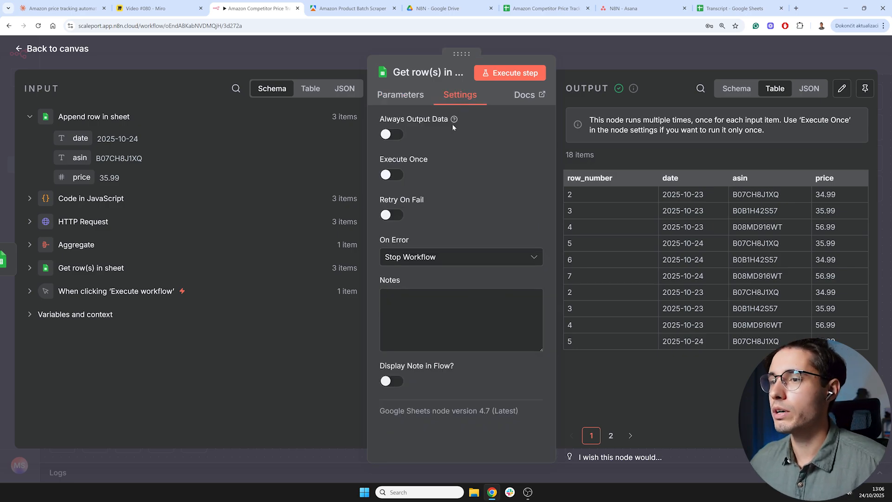
pyautogui.click(393, 176)
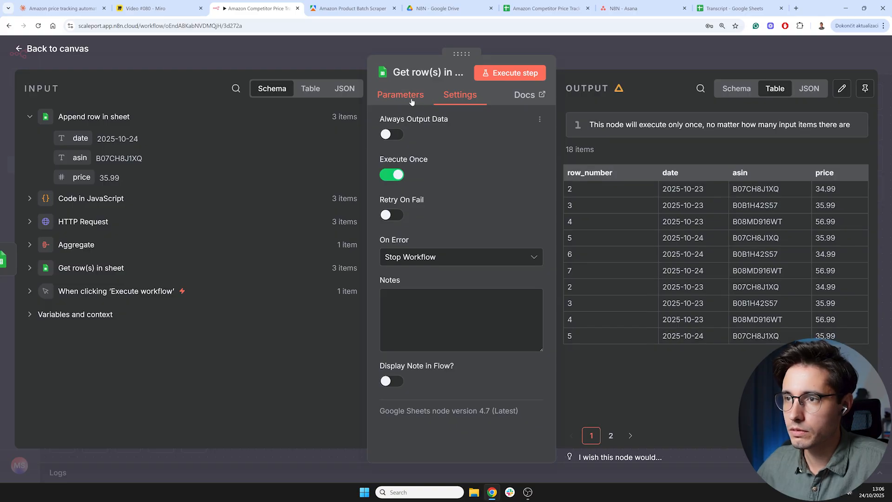
pyautogui.click(525, 73)
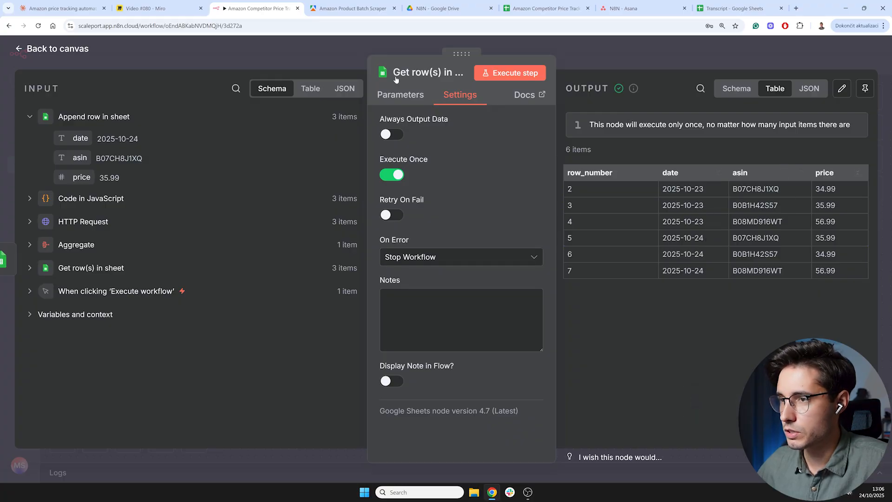
# - Pin the Get row(s) node's output data and return to the canvas
pyautogui.click(401, 94)
pyautogui.click(864, 89)
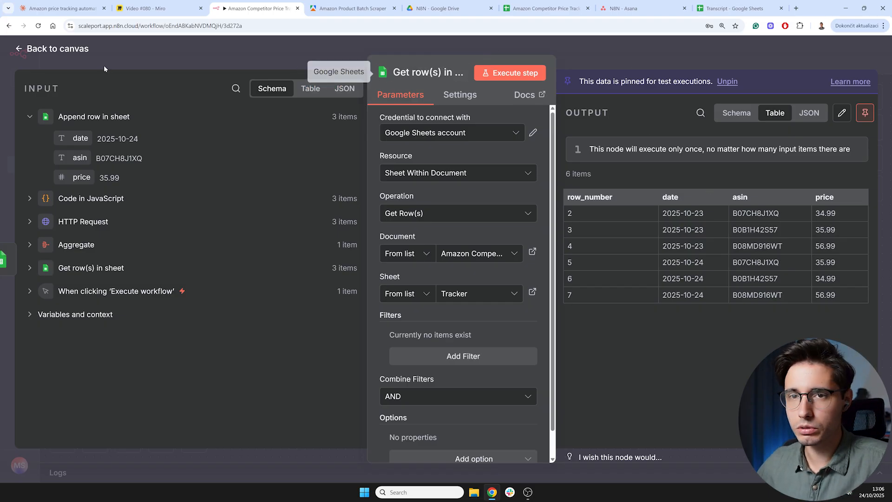
pyautogui.click(73, 52)
# - Open the first Get row(s) in sheet node to review its configuration
pyautogui.hscroll(-7, 434, 298)
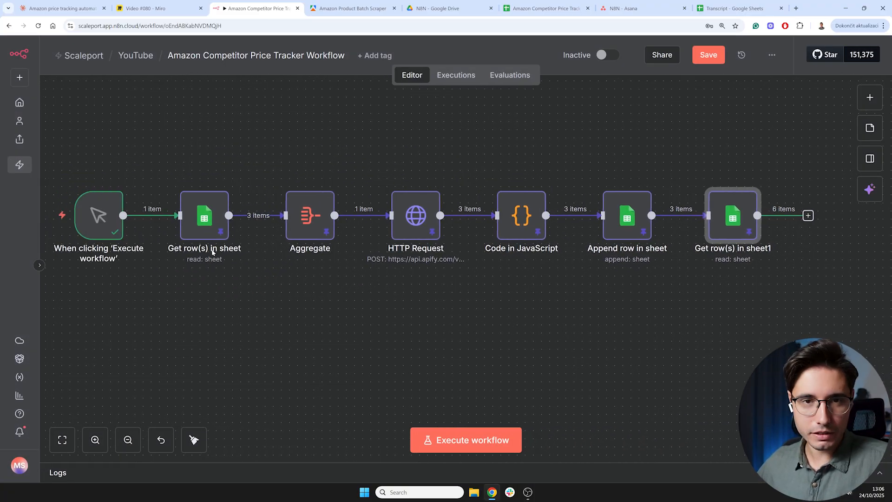
pyautogui.moveTo(225, 300); pyautogui.dragTo(283, 299)
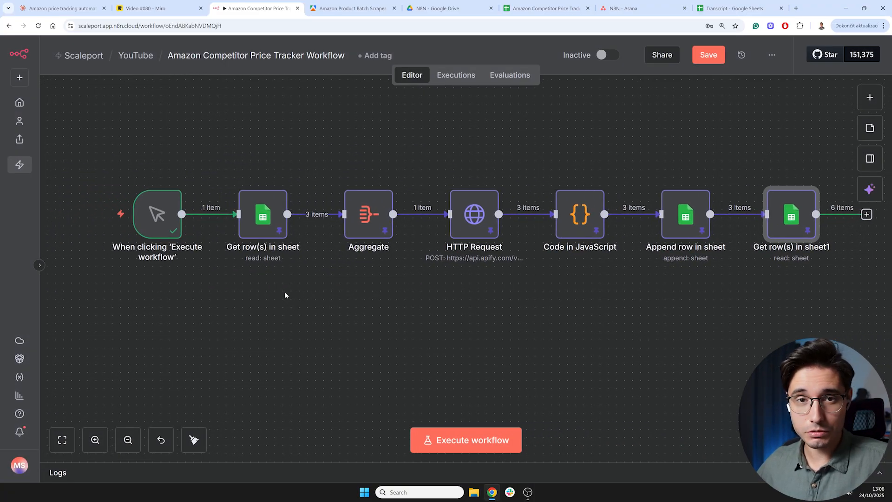
pyautogui.moveTo(259, 226)
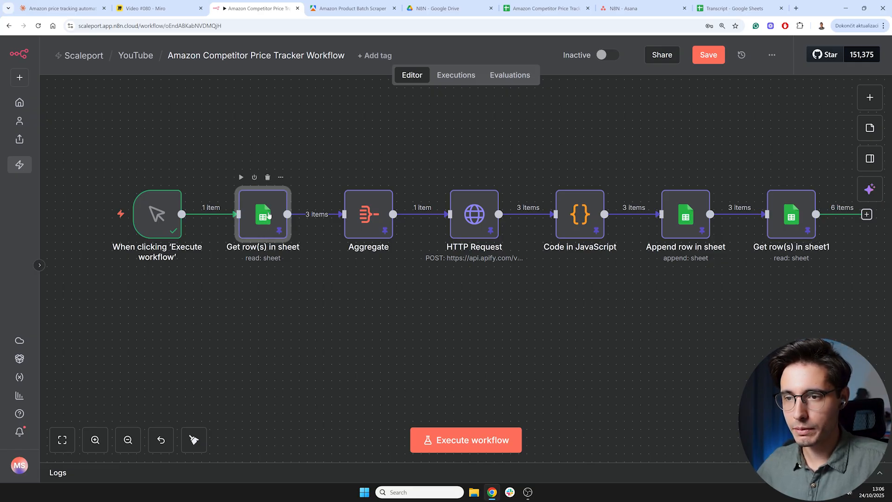
pyautogui.doubleClick(262, 230)
pyautogui.click(433, 71)
pyautogui.click(70, 49)
# - Add a sticky note and resize it to frame the trigger, Get row(s) in sheet and Aggregate nodes
pyautogui.click(870, 128)
pyautogui.moveTo(441, 268); pyautogui.dragTo(105, 178)
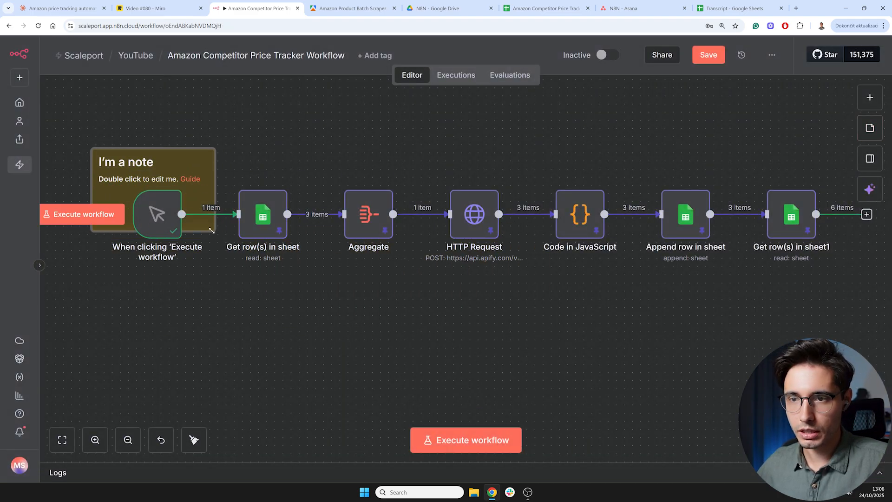
pyautogui.moveTo(210, 230); pyautogui.dragTo(435, 288)
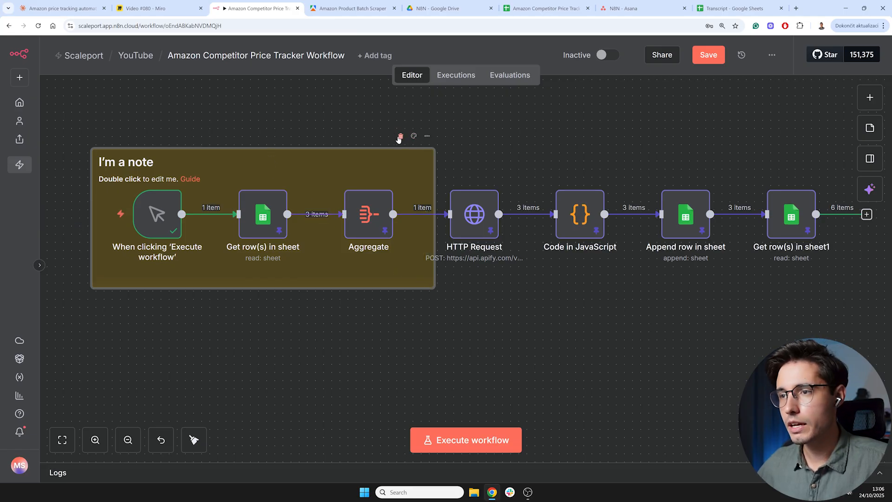
pyautogui.click(401, 136)
# - Open the Get row(s) in sheet1 node and view its output as JSON
pyautogui.hscroll(5, 455, 311)
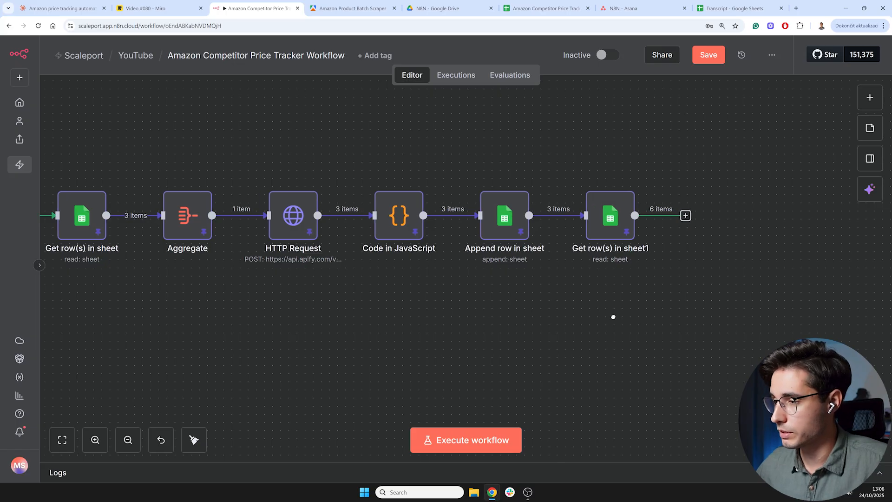
pyautogui.hscroll(8, 617, 313)
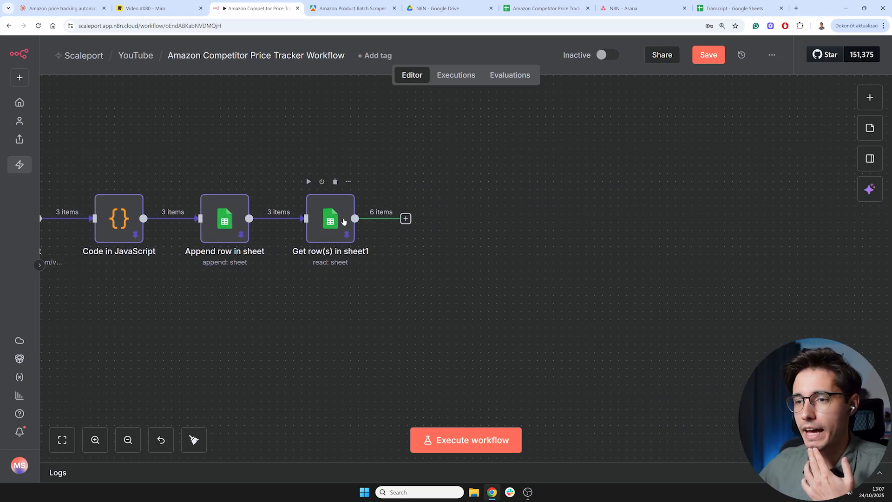
pyautogui.doubleClick(333, 226)
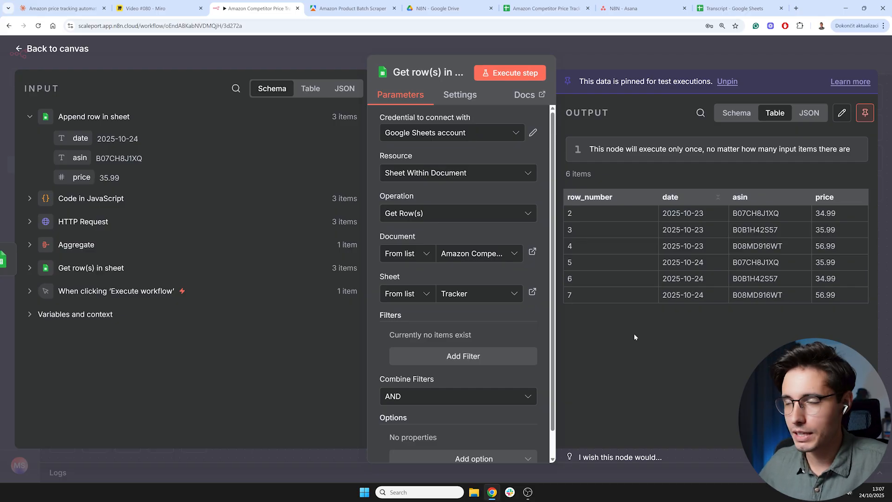
pyautogui.click(802, 117)
pyautogui.scroll(-5, 692, 258)
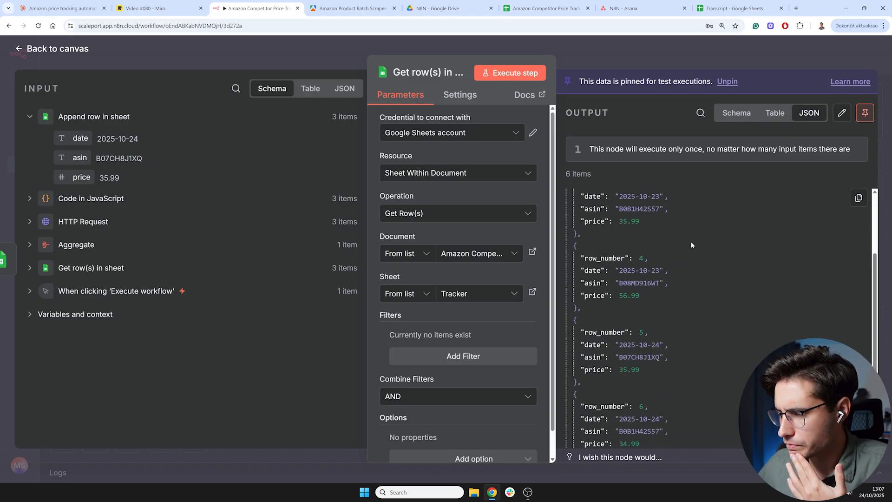
pyautogui.scroll(5, 692, 261)
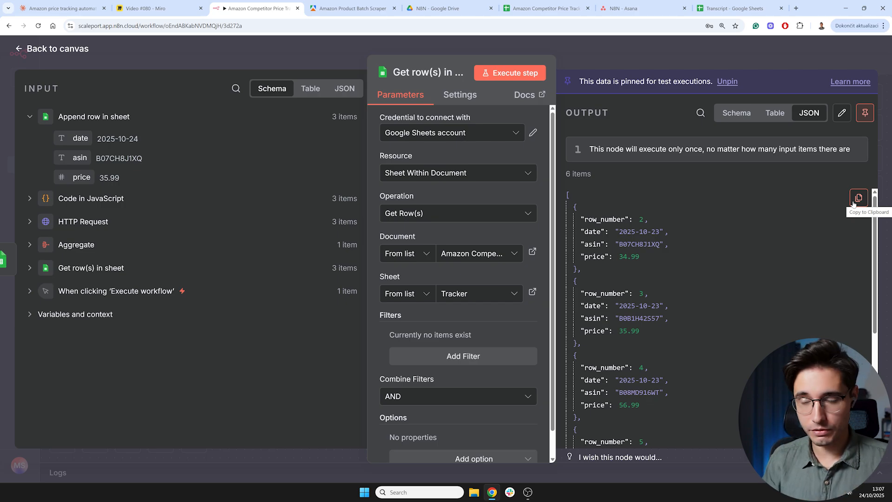
# - Copy the Get row(s) in sheet1 node's JSON output
pyautogui.click(546, 9)
pyautogui.click(101, 249)
pyautogui.click(74, 265)
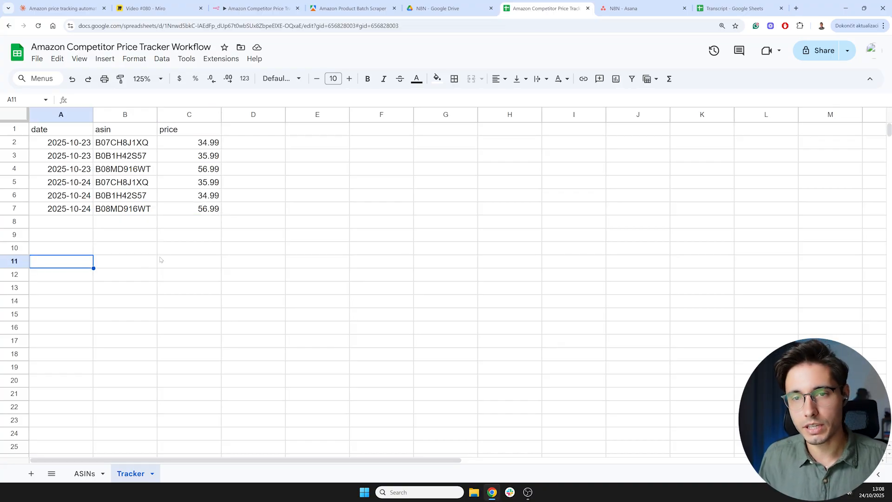
pyautogui.click(260, 6)
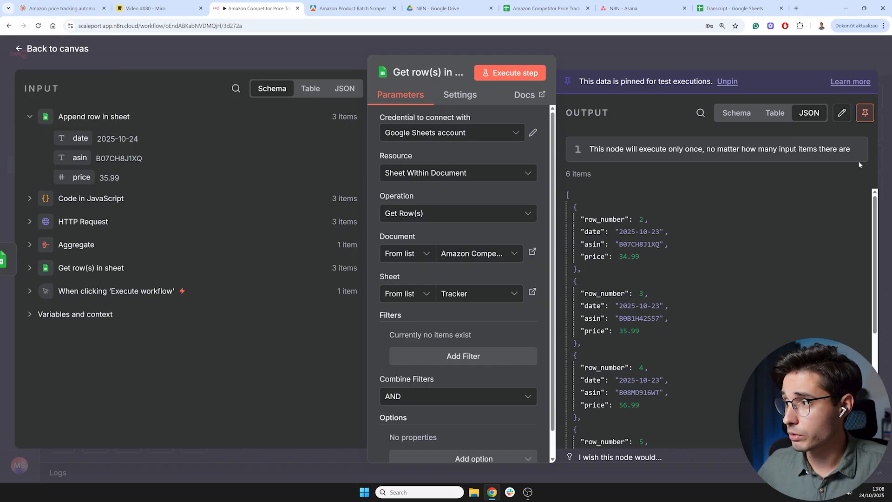
pyautogui.click(859, 199)
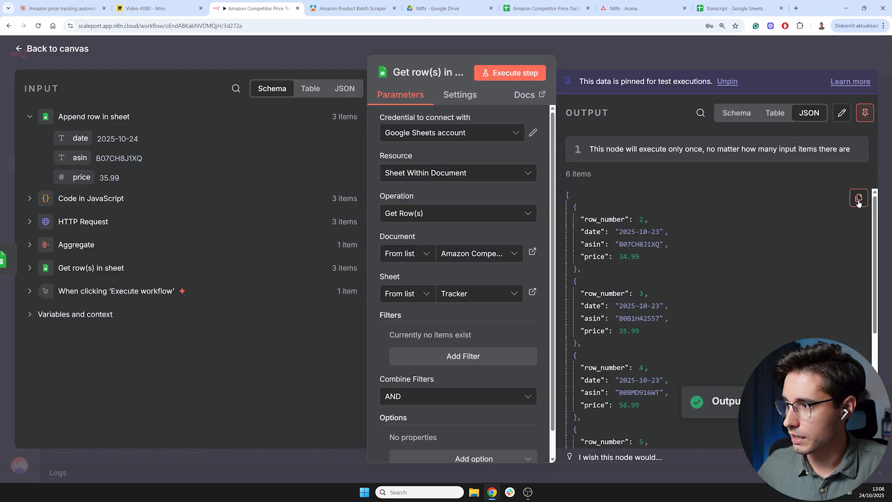
# - Read through Claude's JavaScript code that compares today's prices with yesterday's
pyautogui.scroll(-5, 642, 278)
pyautogui.scroll(-2, 642, 278)
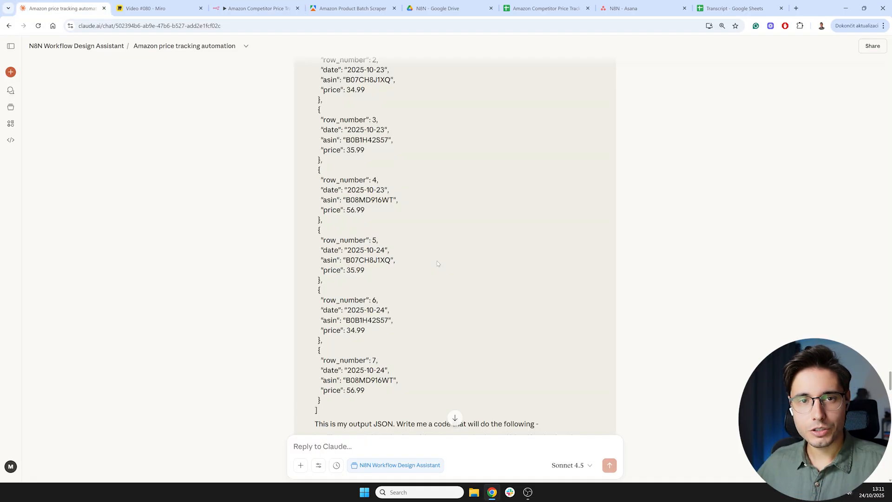
pyautogui.scroll(1, 385, 212)
pyautogui.scroll(-5, 455, 246)
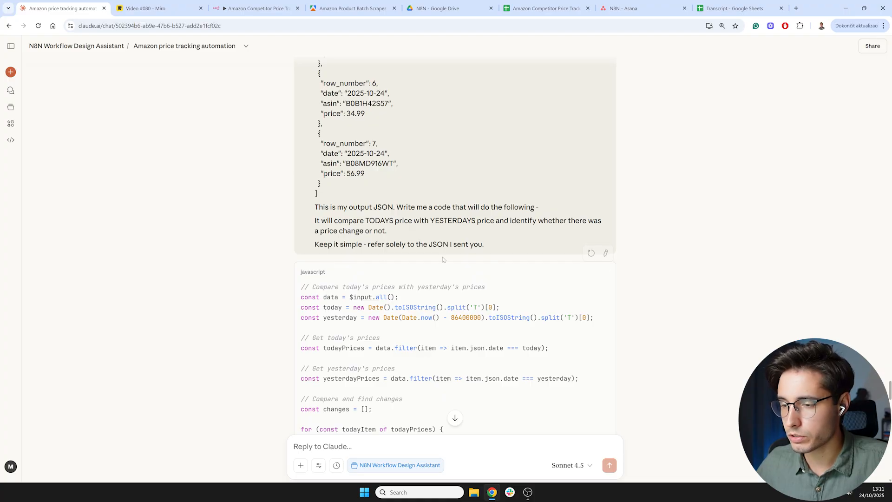
pyautogui.scroll(-7, 418, 253)
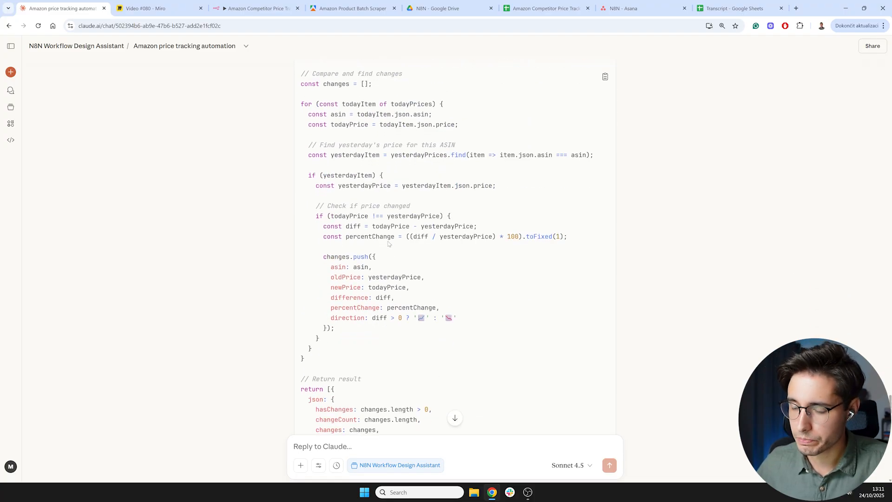
# - Scroll through Claude's revised per-item price comparison code and copy it
pyautogui.scroll(-11, 370, 237)
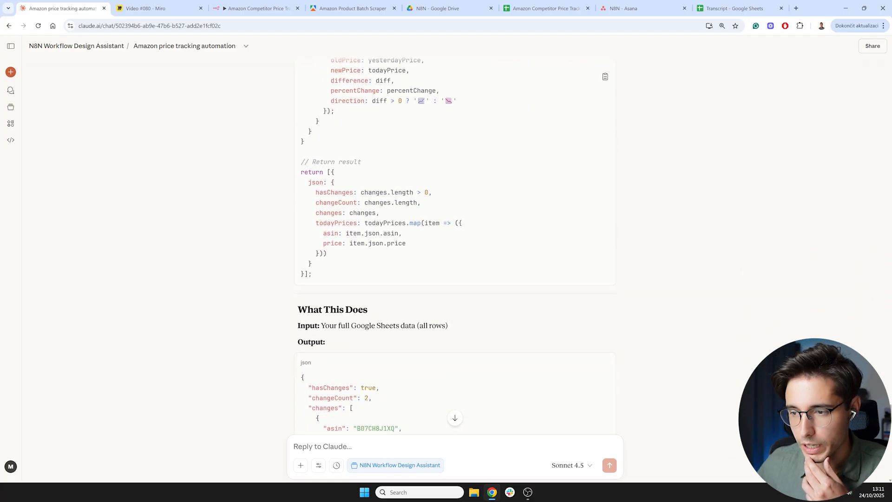
pyautogui.scroll(-6, 370, 237)
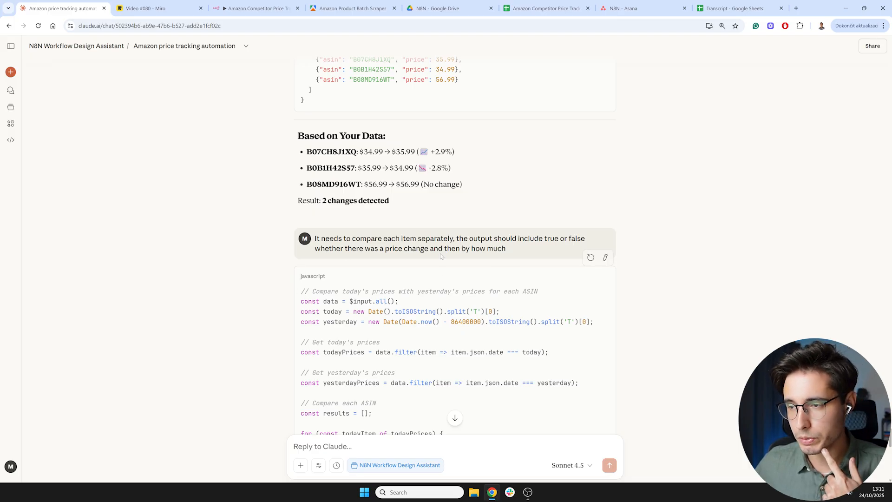
pyautogui.scroll(-5, 477, 263)
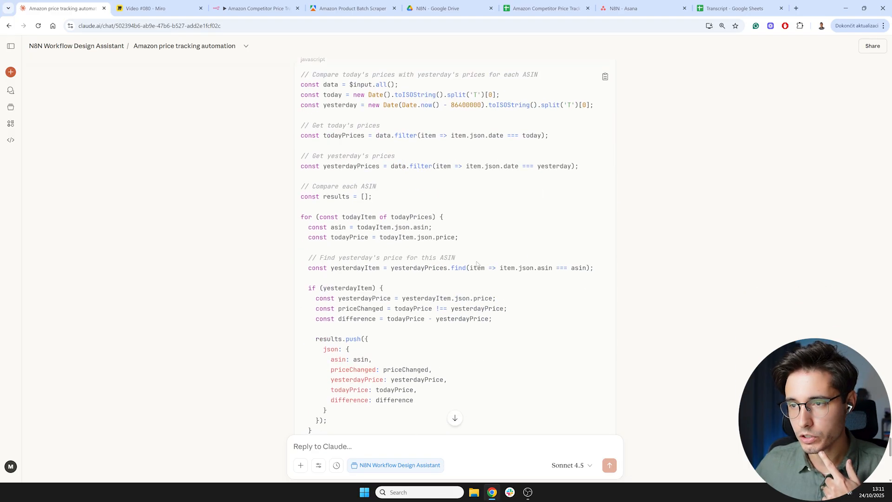
pyautogui.scroll(-1, 477, 264)
pyautogui.scroll(2, 455, 247)
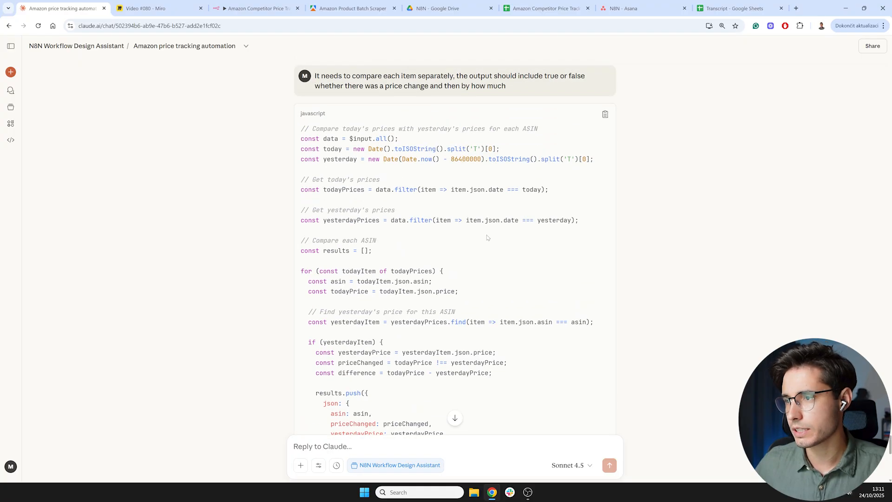
pyautogui.scroll(1, 488, 238)
pyautogui.click(605, 171)
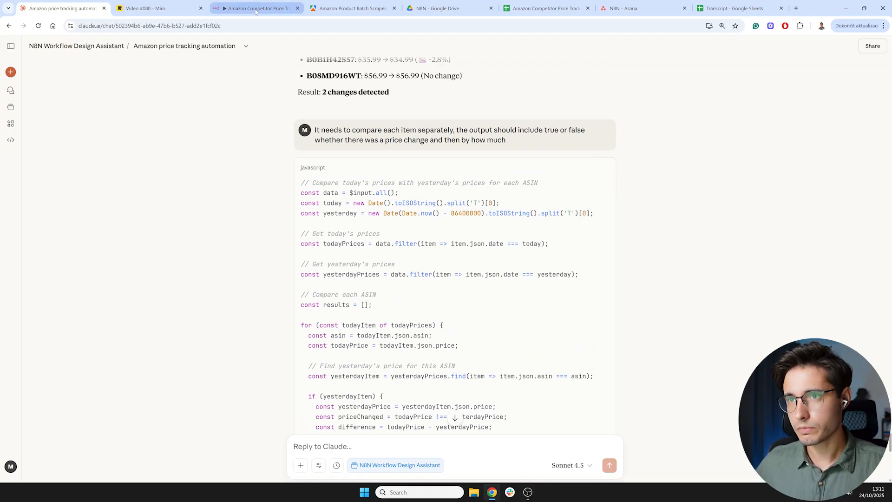
# - Add a Code in JavaScript node after Get row(s) in sheet1 and replace its code with the copied comparison script
pyautogui.click(255, 8)
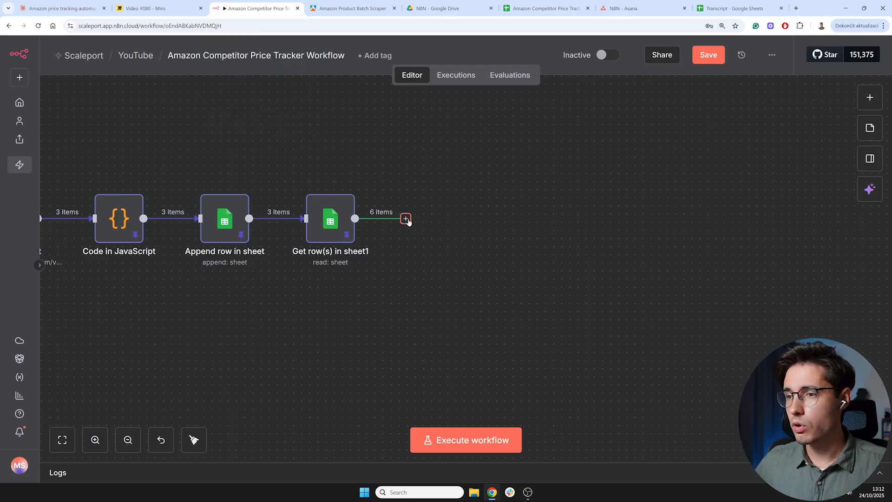
pyautogui.click(405, 218)
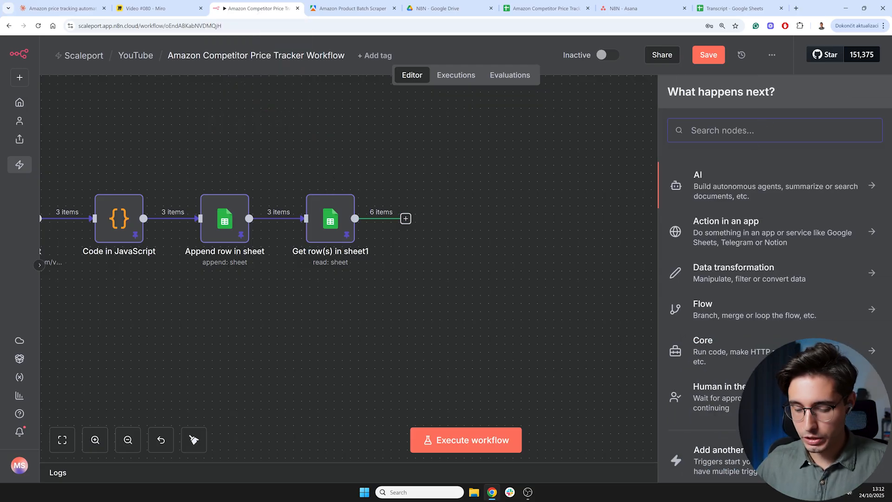
pyautogui.write('code')
pyautogui.click(729, 186)
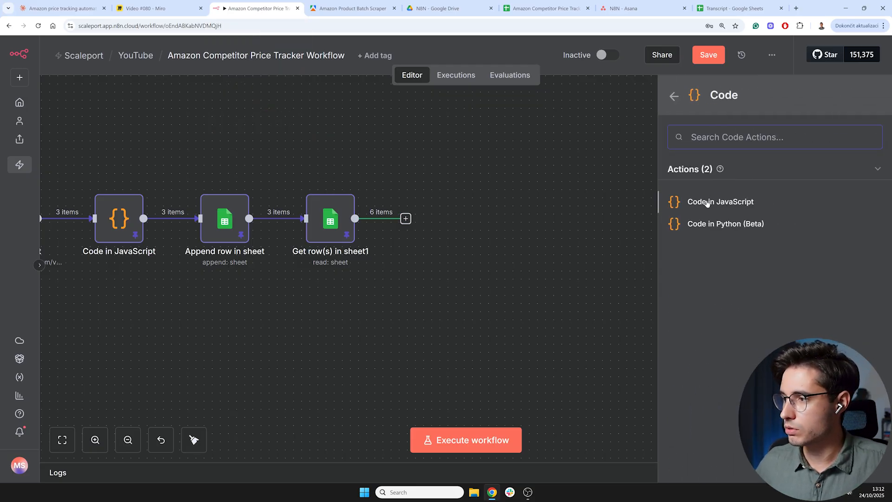
pyautogui.click(704, 202)
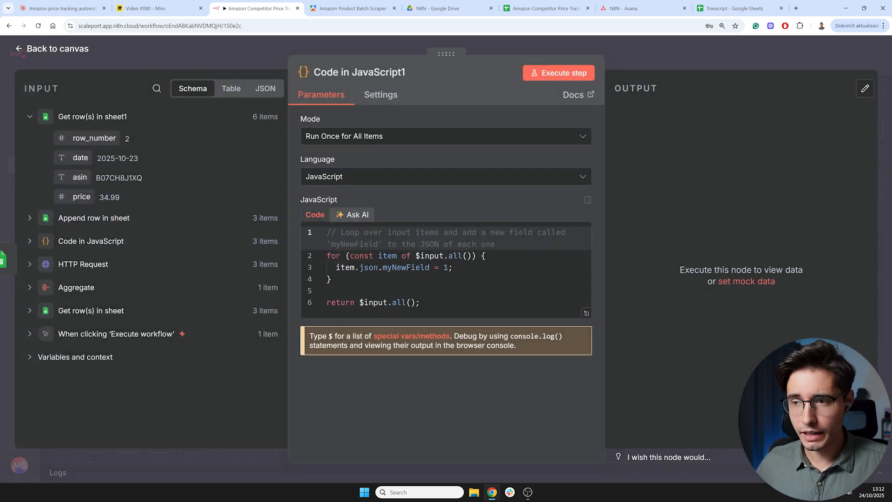
pyautogui.click(356, 267)
pyautogui.hotkey('ctrl', 'a')
pyautogui.hotkey('ctrl', 'v')
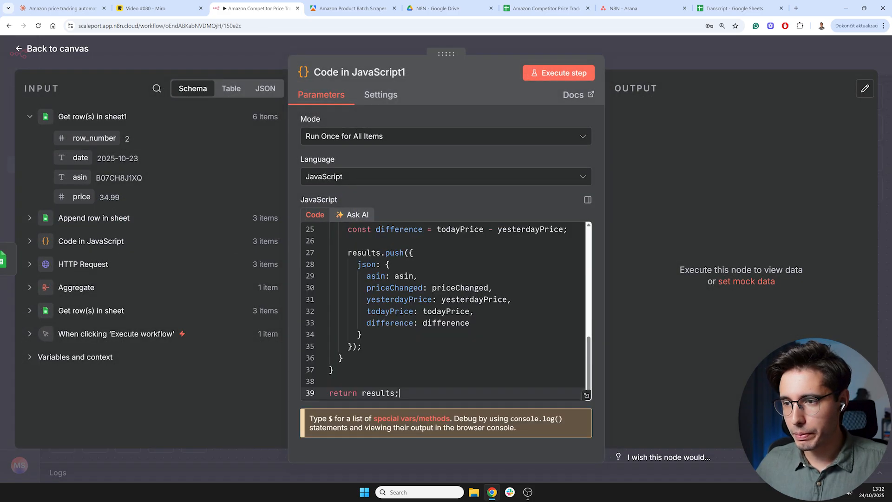
# - Run the Code in JavaScript1 node, pin its output data and return to the canvas
pyautogui.click(557, 75)
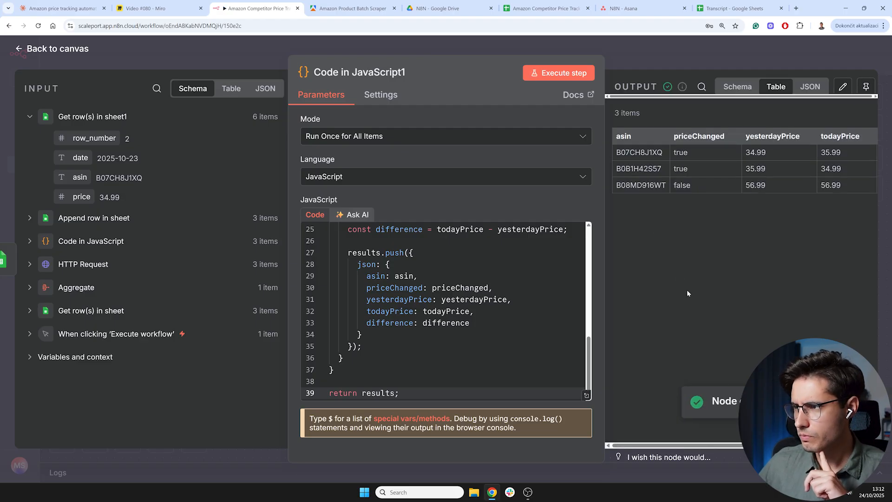
pyautogui.moveTo(605, 214); pyautogui.dragTo(587, 213)
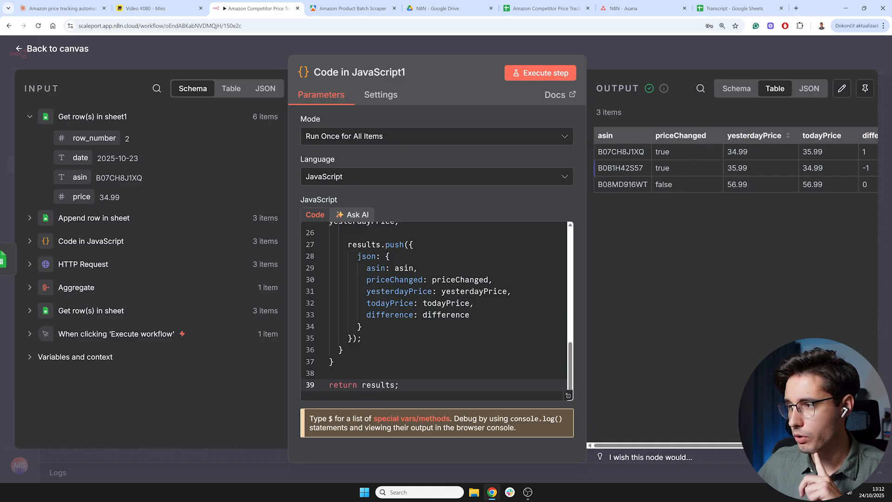
pyautogui.moveTo(669, 445); pyautogui.dragTo(707, 445)
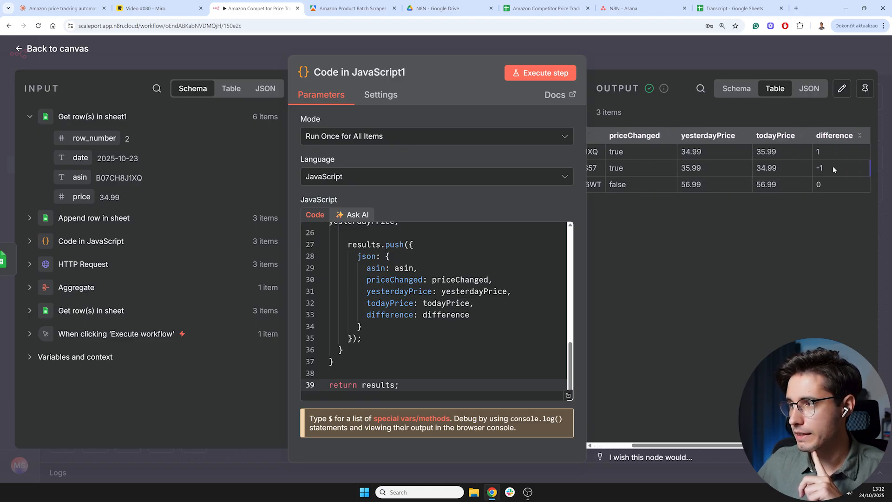
pyautogui.click(866, 89)
pyautogui.moveTo(678, 448)
pyautogui.mouseDown()
pyautogui.moveTo(658, 451)
pyautogui.moveTo(724, 442)
pyautogui.moveTo(680, 444)
pyautogui.mouseUp()
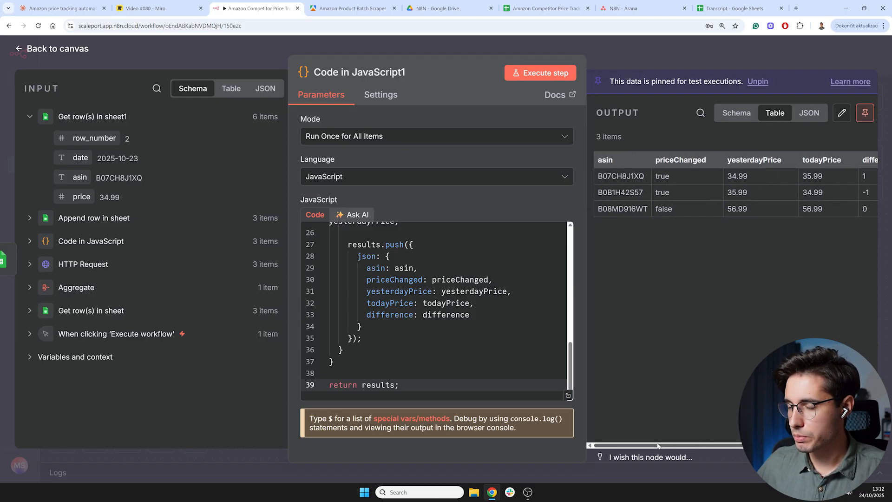
pyautogui.click(69, 52)
# - Add an If node after Code in JavaScript1 with a Boolean condition that priceChanged is true
pyautogui.moveTo(511, 284); pyautogui.dragTo(398, 288)
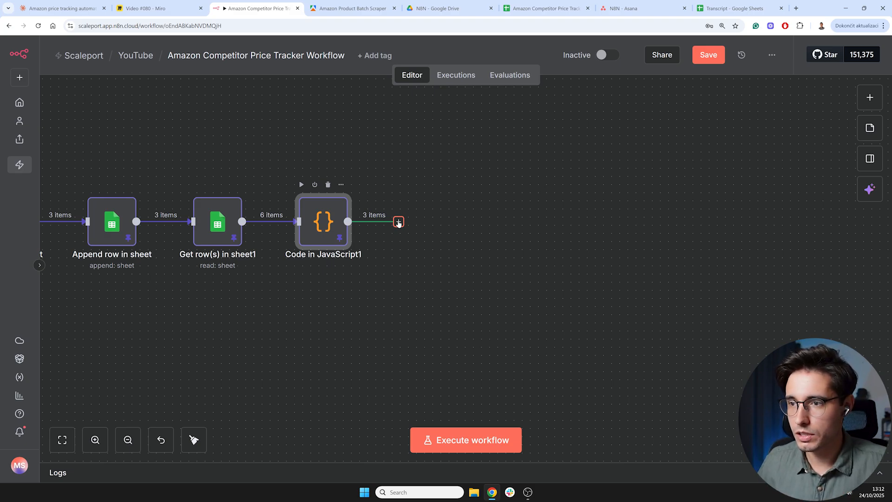
pyautogui.click(398, 222)
pyautogui.write('if')
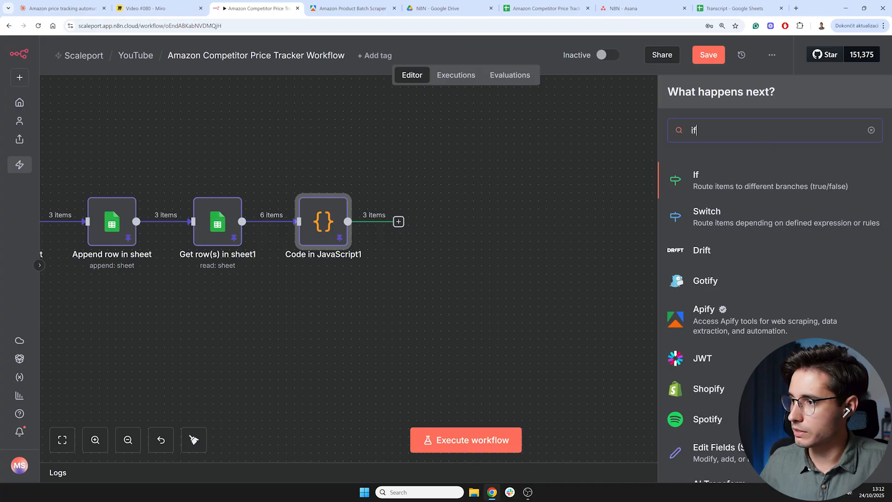
pyautogui.click(732, 188)
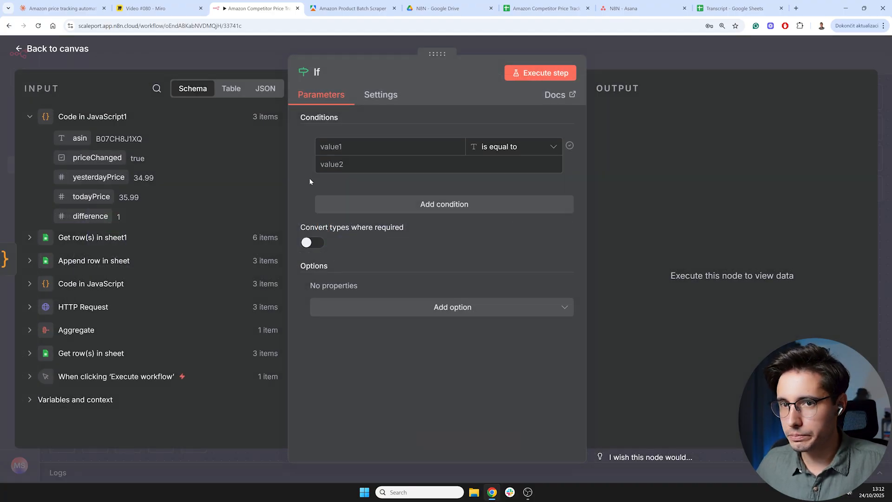
pyautogui.click(541, 147)
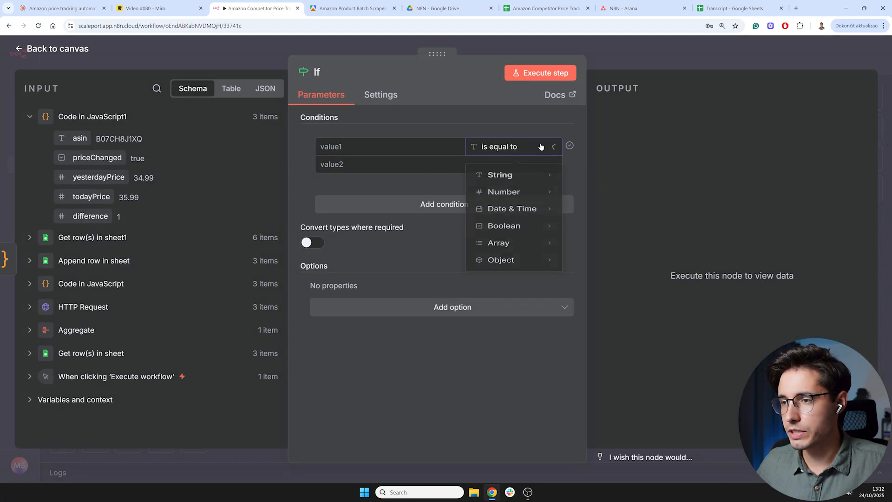
pyautogui.moveTo(535, 240)
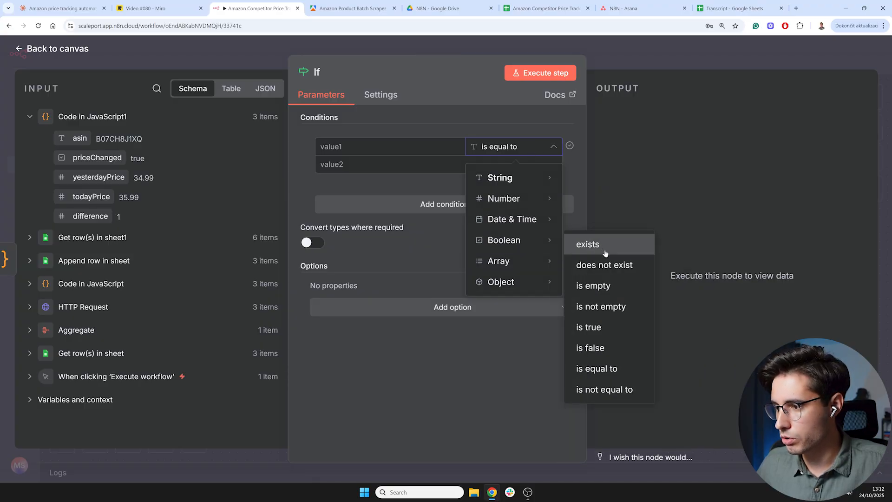
pyautogui.click(610, 334)
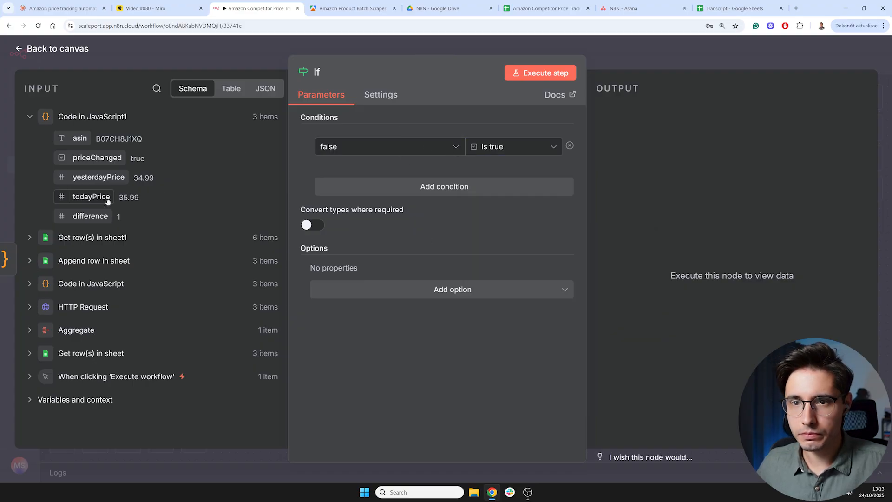
pyautogui.moveTo(99, 158); pyautogui.dragTo(381, 147)
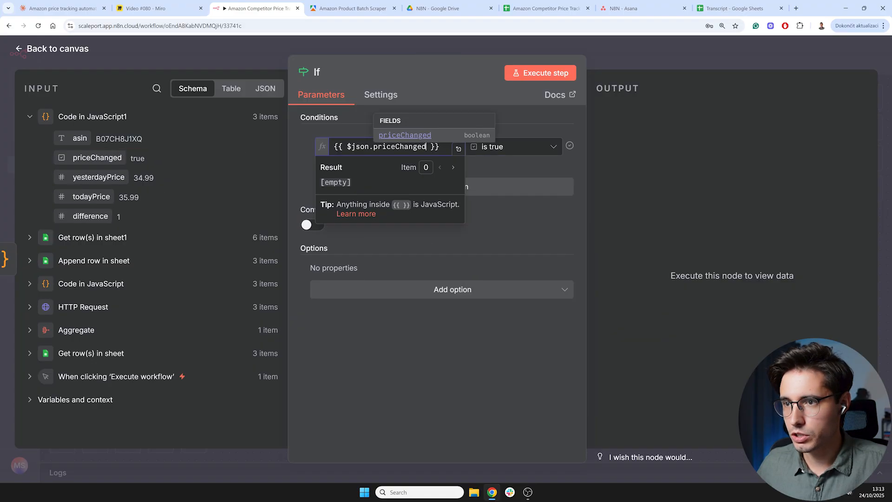
pyautogui.click(487, 197)
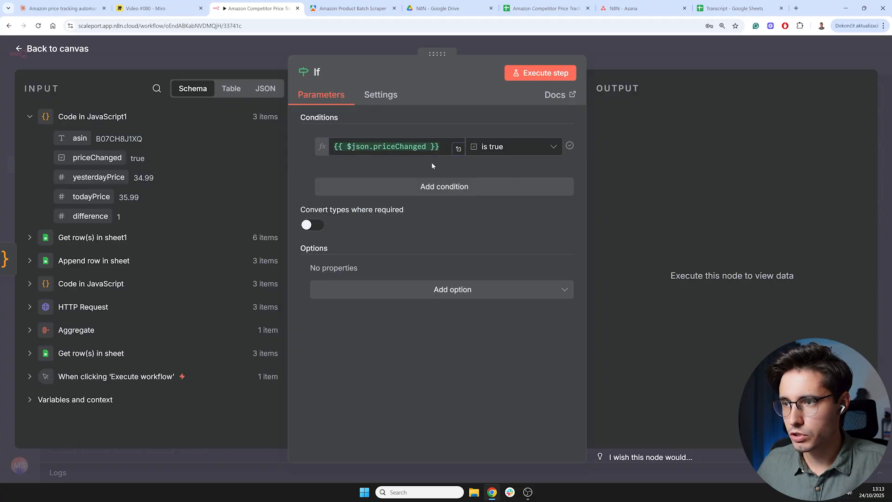
# - Run the If node and check the items in its true and false branches
pyautogui.click(549, 73)
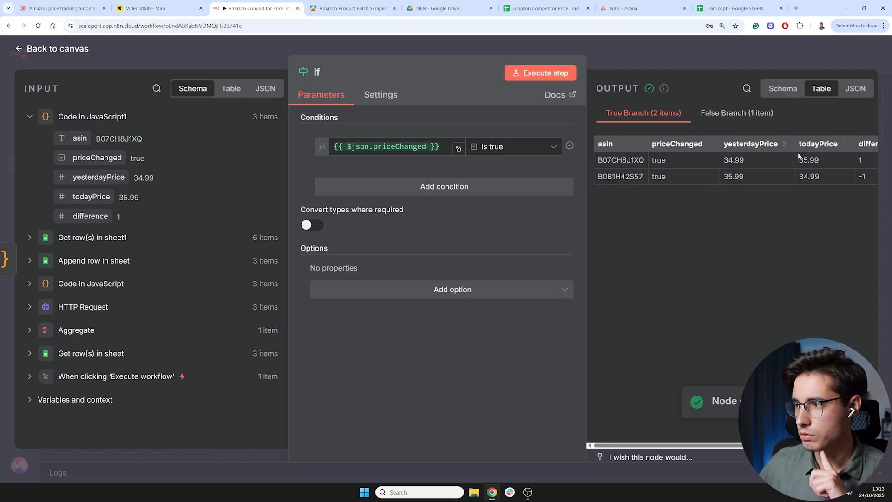
pyautogui.click(734, 114)
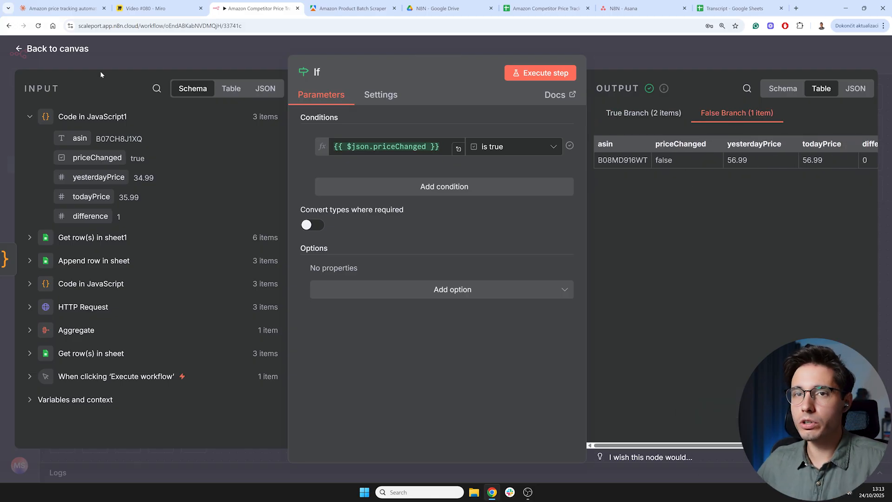
pyautogui.click(74, 51)
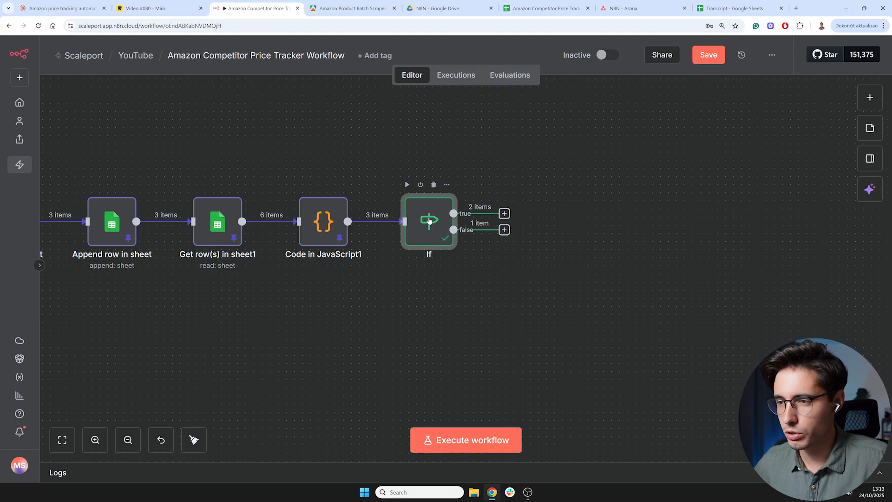
# - Copy the If node's true branch output as JSON
pyautogui.doubleClick(429, 222)
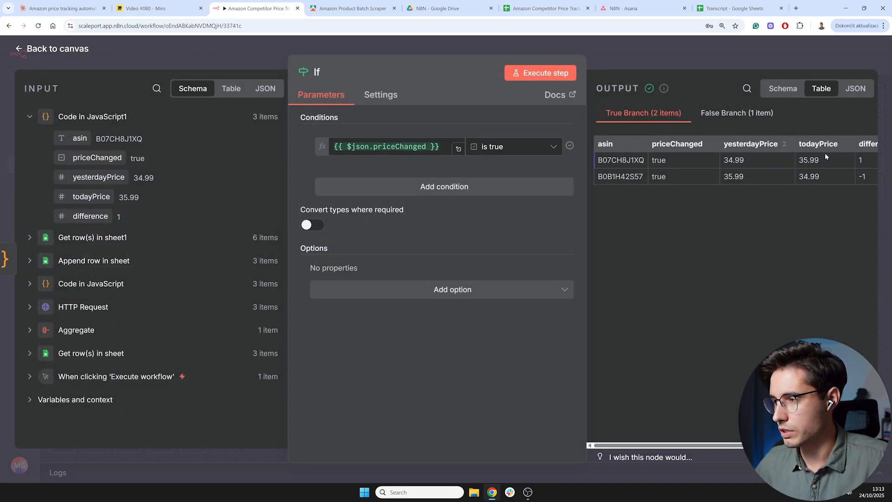
pyautogui.click(62, 49)
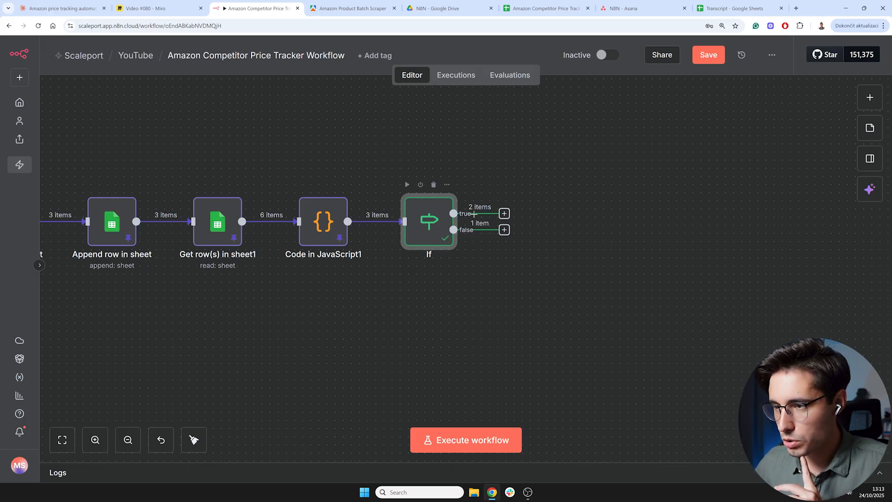
pyautogui.doubleClick(437, 228)
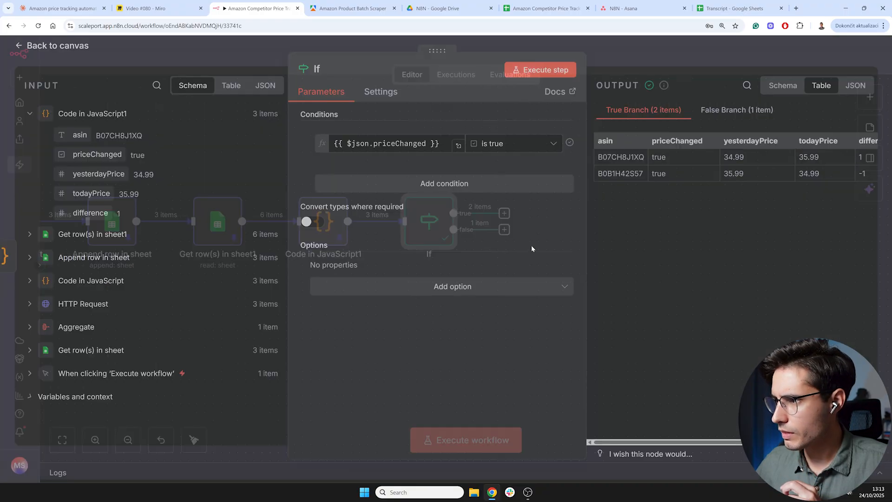
pyautogui.click(856, 89)
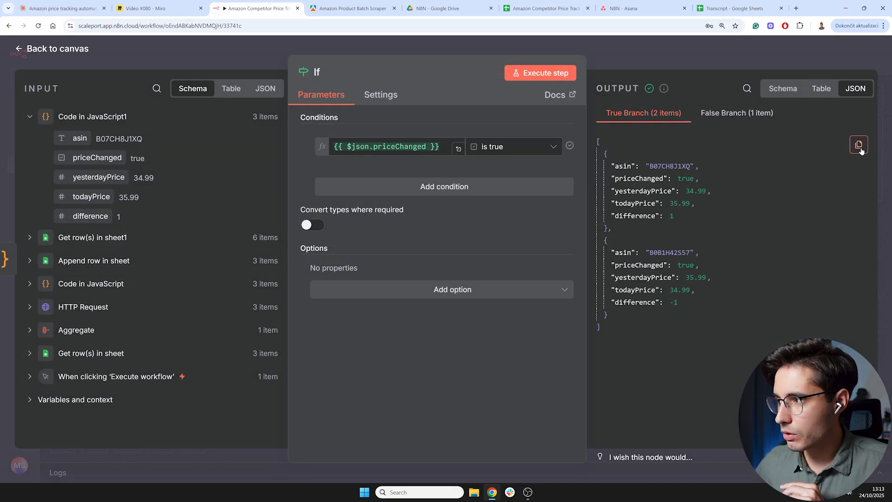
pyautogui.click(859, 147)
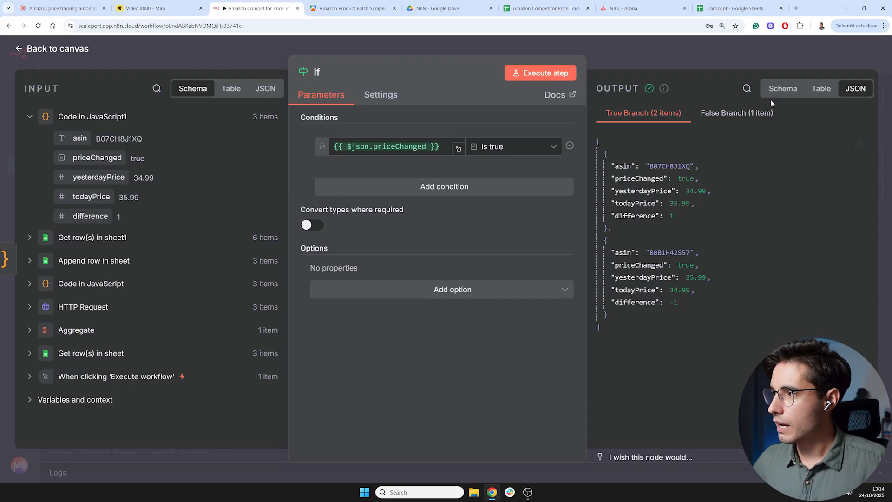
pyautogui.click(859, 144)
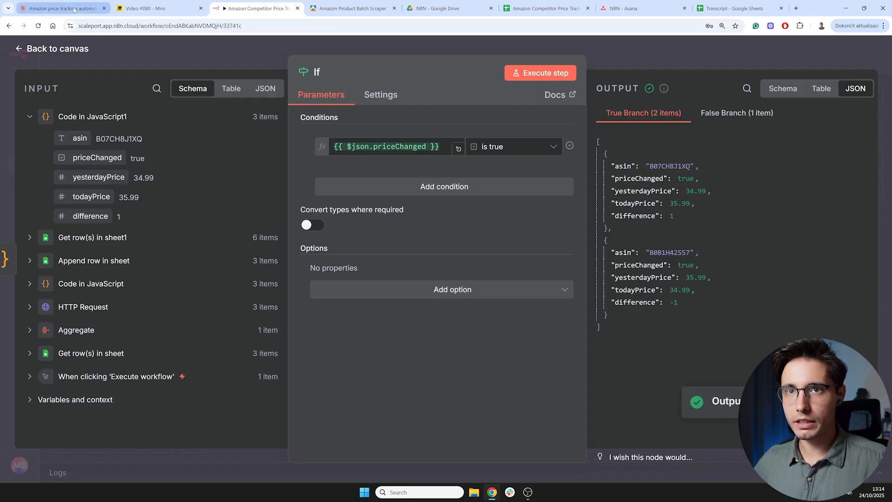
# - Read the Claude prompt requesting code that formats the price changes as a Slack message
pyautogui.click(61, 8)
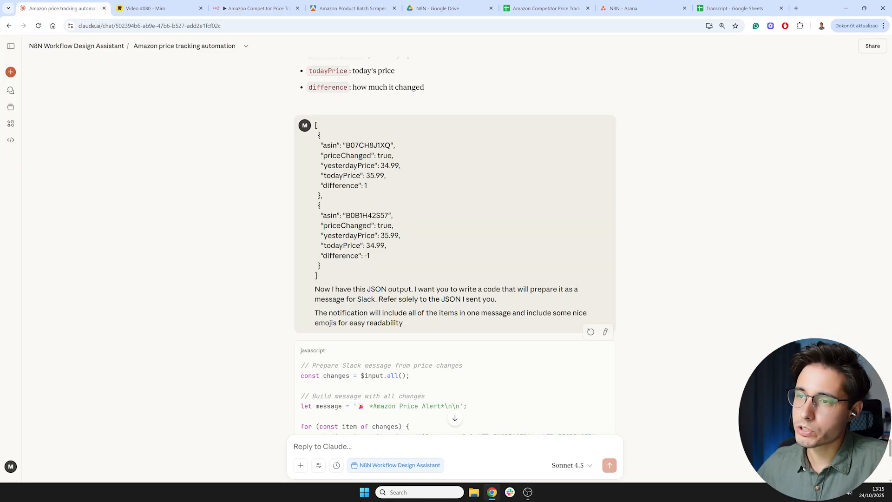
pyautogui.moveTo(346, 145); pyautogui.dragTo(386, 227)
pyautogui.click(385, 272)
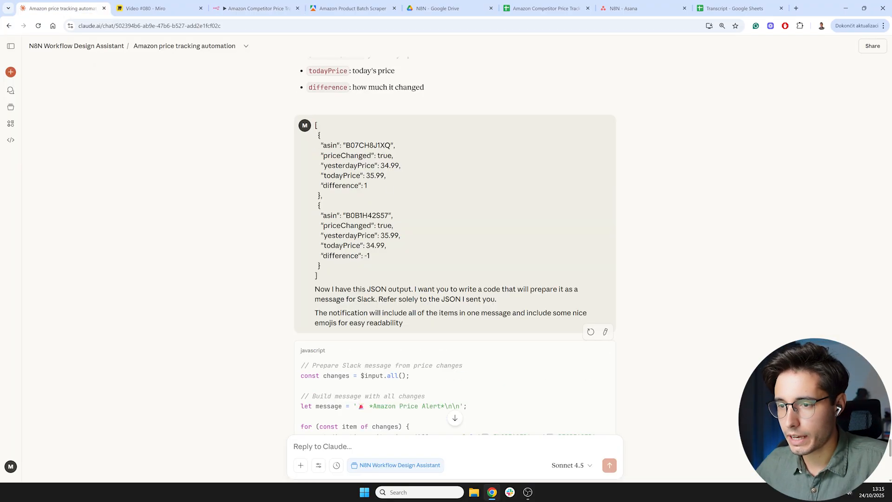
pyautogui.moveTo(445, 299); pyautogui.dragTo(449, 299)
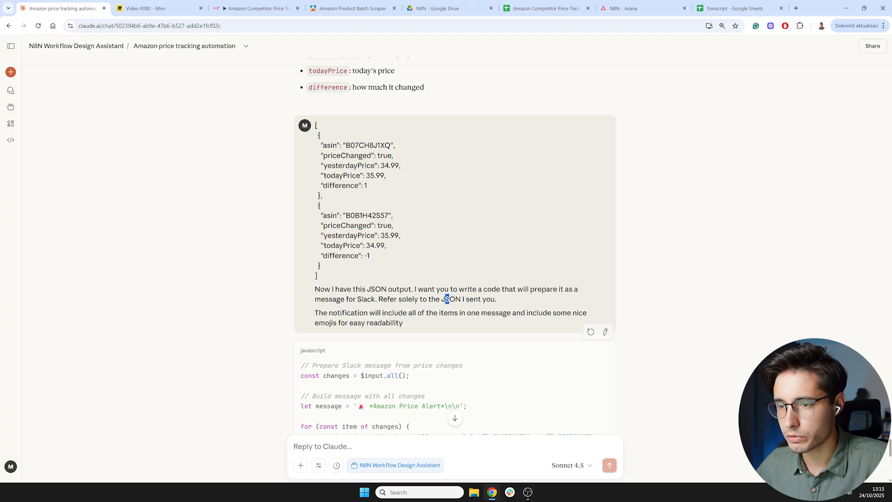
pyautogui.click(412, 326)
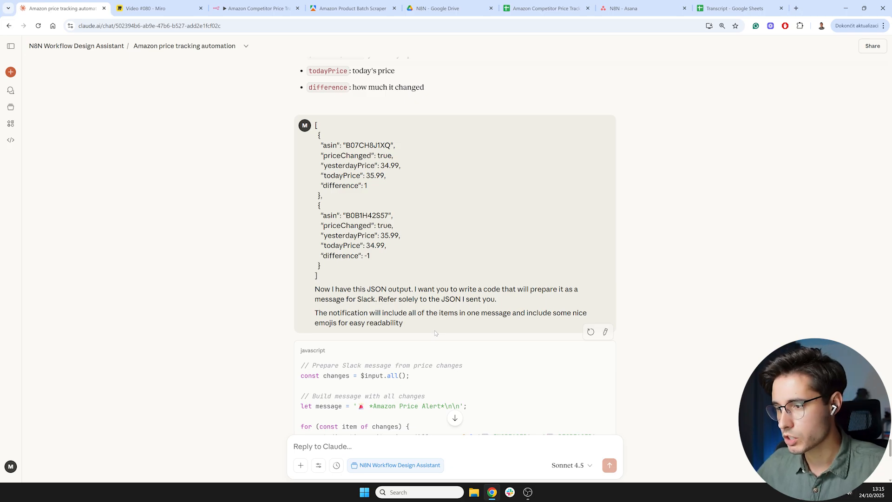
# - Copy Claude's JavaScript code that formats the price changes as a Slack message
pyautogui.scroll(-5, 402, 321)
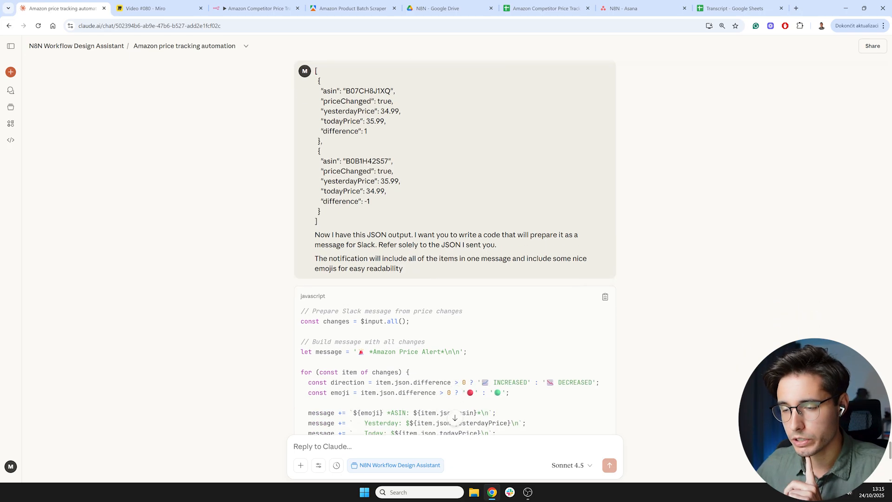
pyautogui.moveTo(300, 147); pyautogui.dragTo(396, 378)
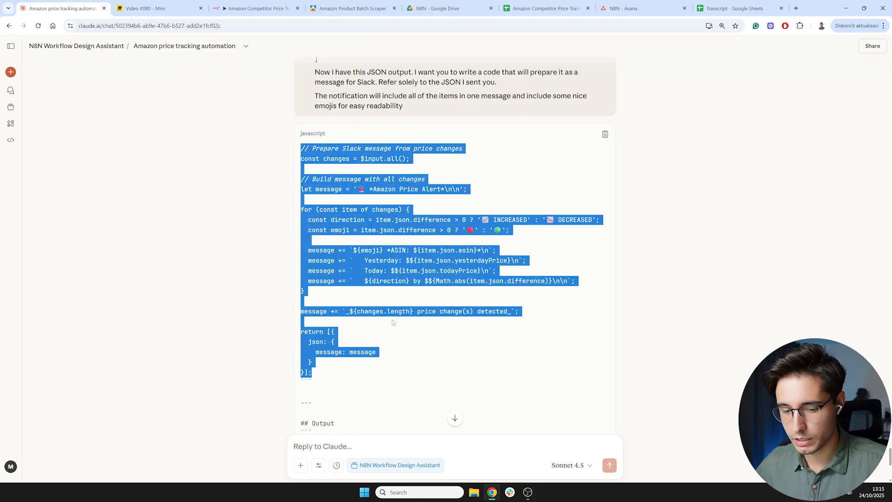
pyautogui.click(255, 9)
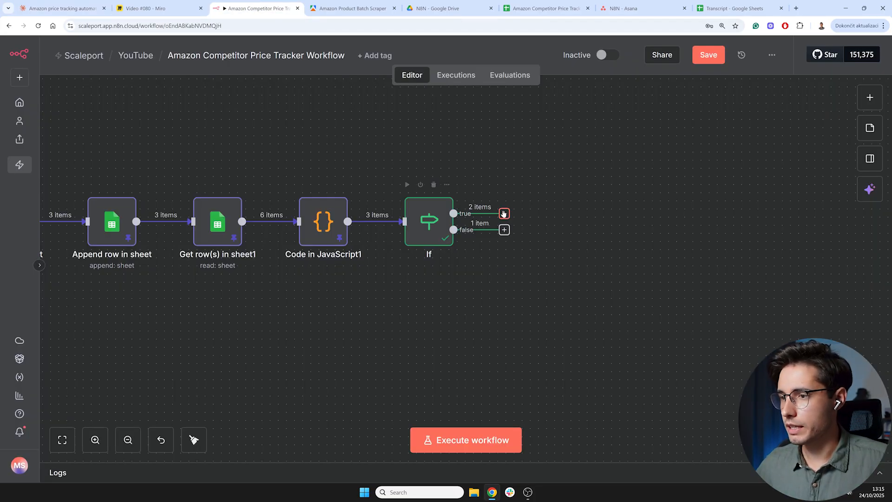
# - Add a Code node on the If node's true branch and replace its code with the copied Slack message code
pyautogui.click(504, 213)
pyautogui.write('code')
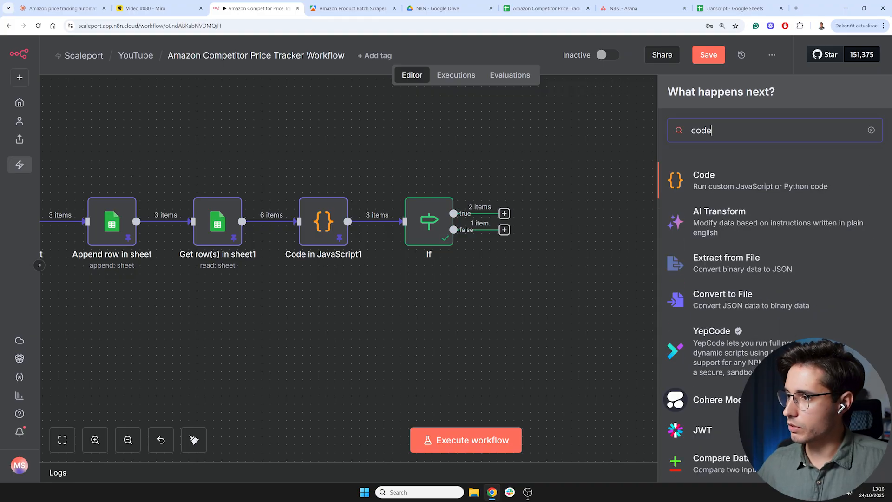
pyautogui.click(739, 179)
pyautogui.click(713, 202)
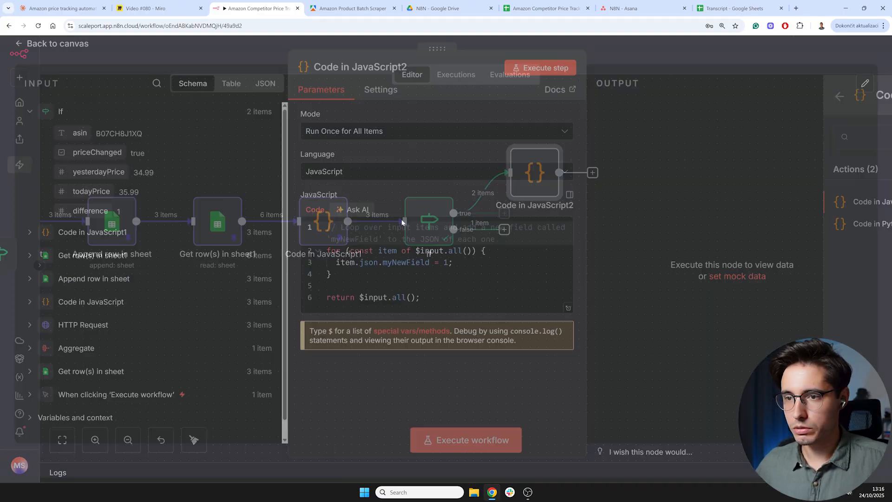
pyautogui.hotkey('ctrl', 'a')
pyautogui.hotkey('ctrl', 'v')
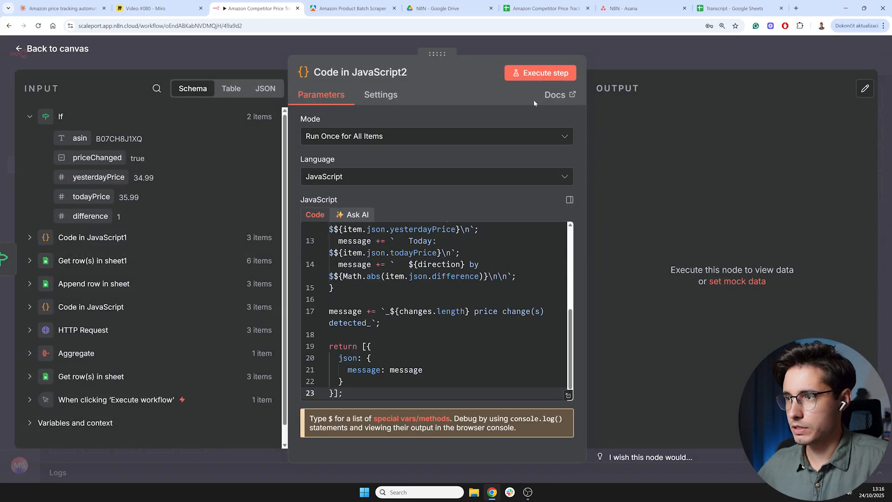
# - Run the Code in JavaScript2 node and pin its output data
pyautogui.click(536, 73)
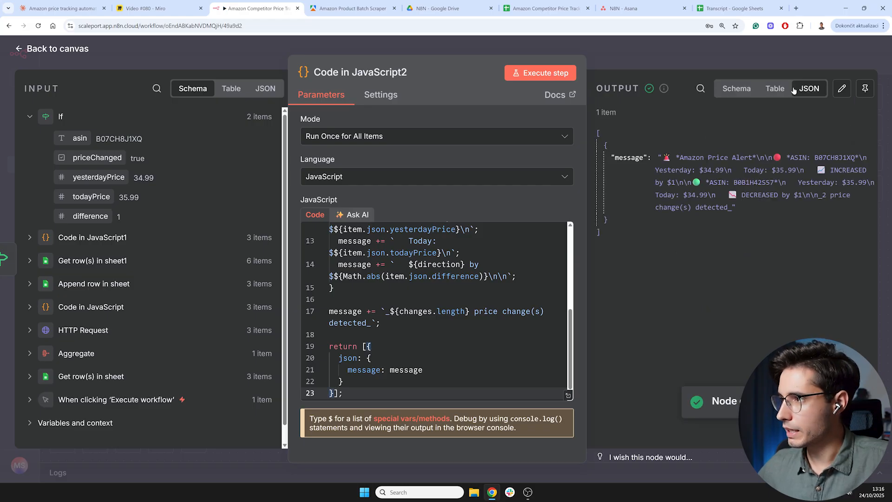
pyautogui.click(775, 89)
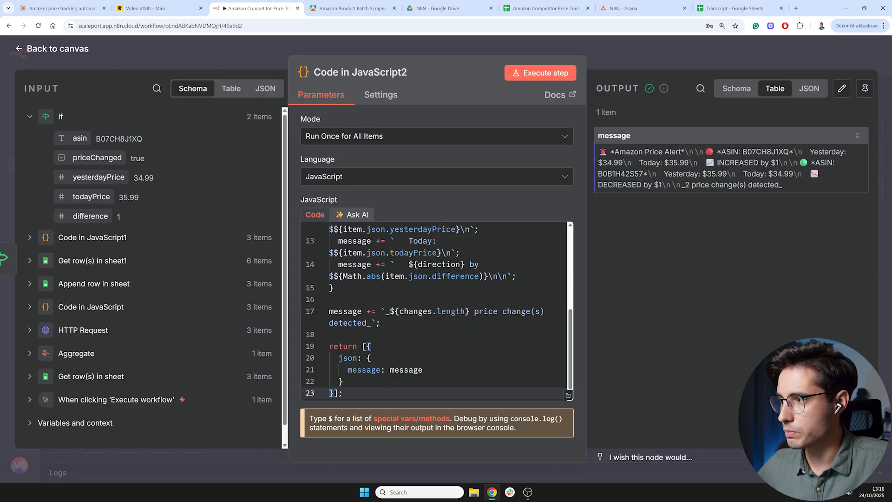
pyautogui.click(865, 89)
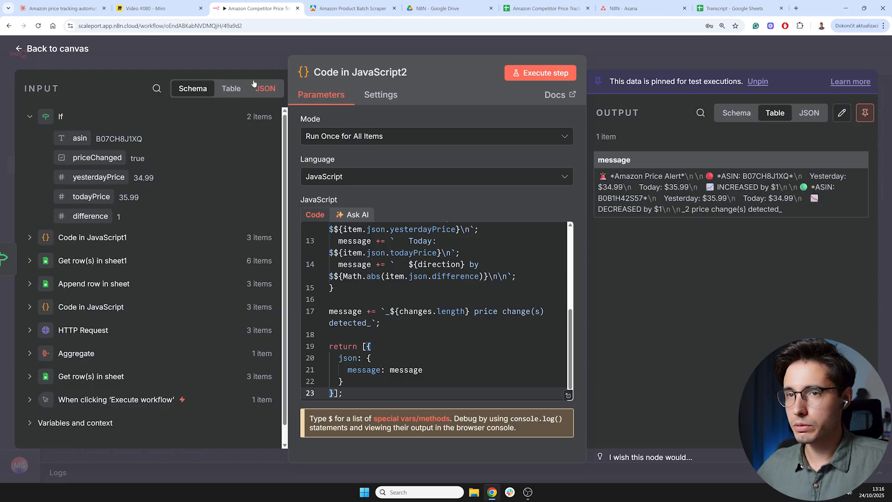
# - Add a Slack "Send a message" node after Code in JavaScript2
pyautogui.click(62, 50)
pyautogui.moveTo(564, 264); pyautogui.dragTo(363, 294)
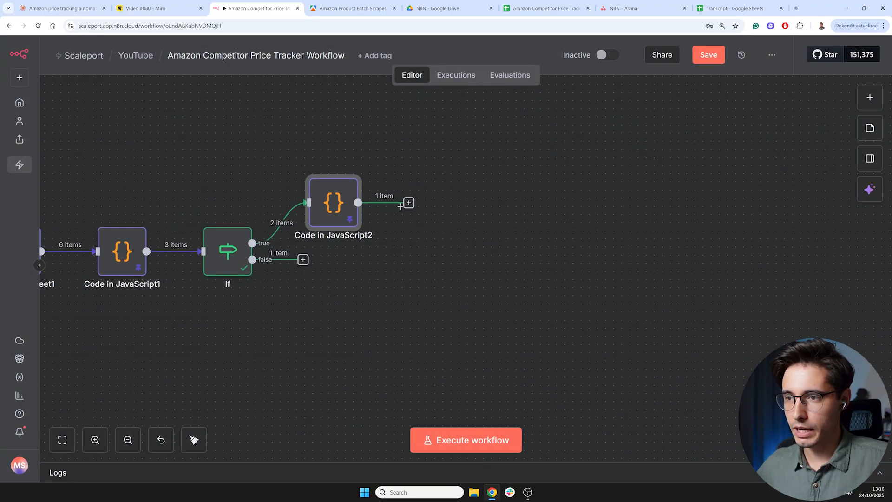
pyautogui.click(409, 202)
pyautogui.write('slack')
pyautogui.click(680, 176)
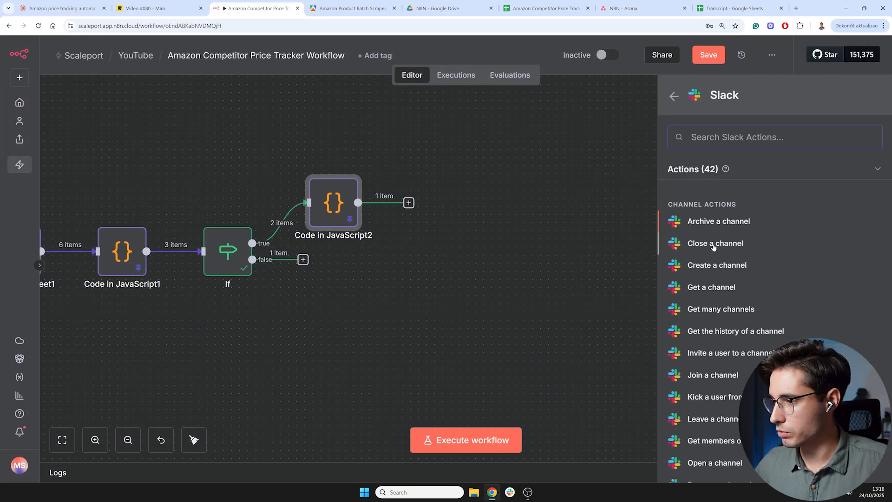
pyautogui.scroll(-2, 714, 245)
pyautogui.scroll(-2, 714, 245)
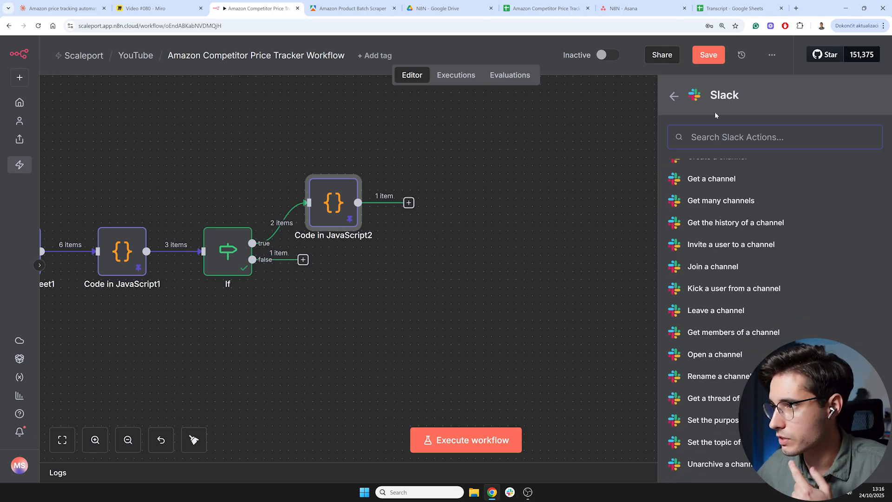
pyautogui.write('send')
pyautogui.click(714, 210)
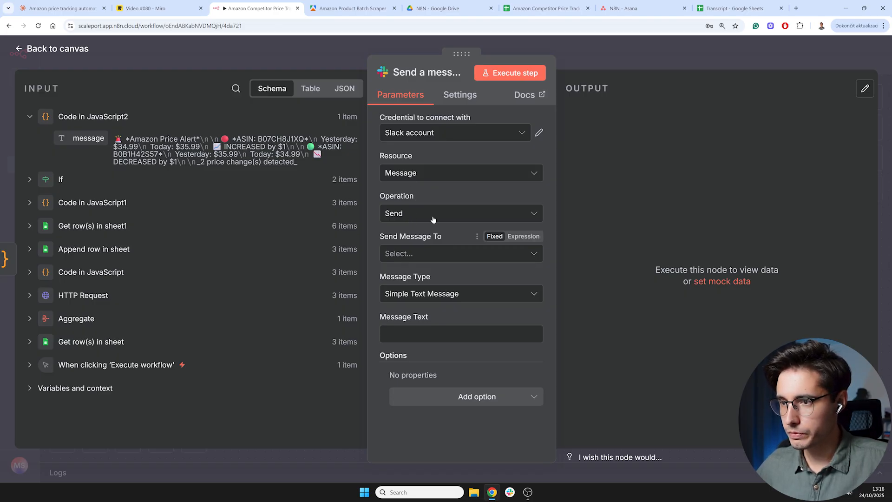
# - Set the message recipient to User and pick the workspace user from the list
pyautogui.click(432, 255)
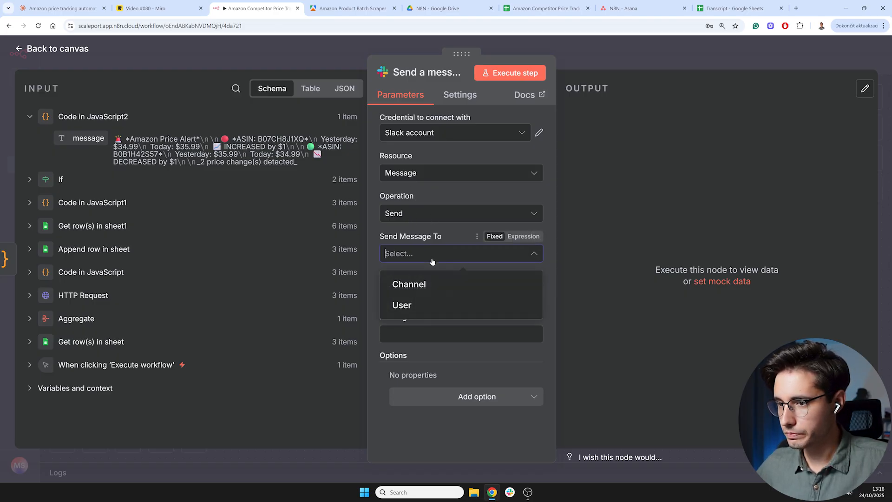
pyautogui.click(414, 306)
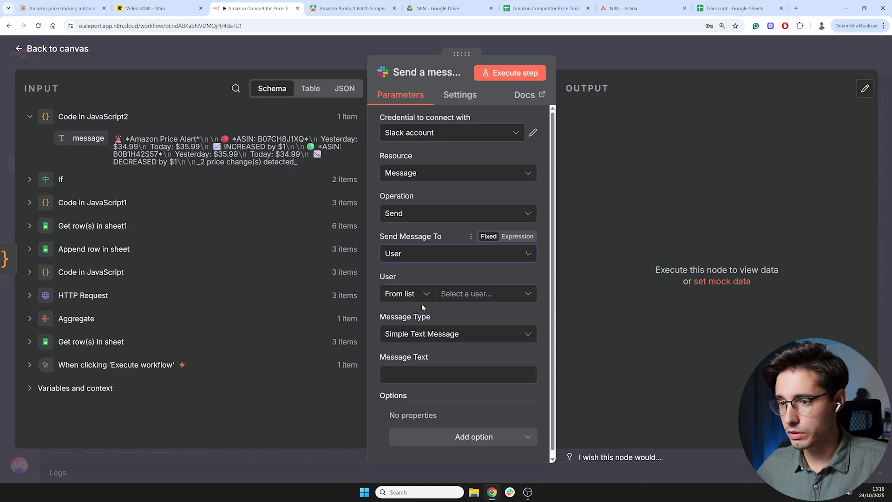
pyautogui.click(476, 297)
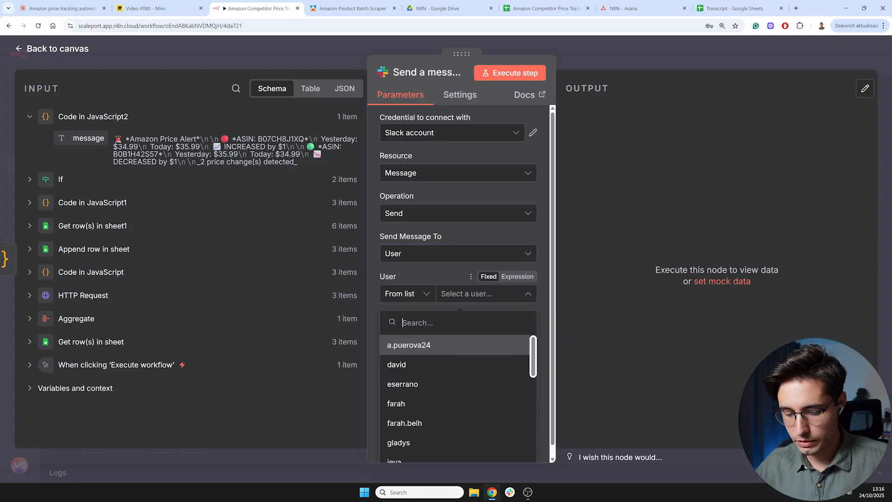
pyautogui.write('mic')
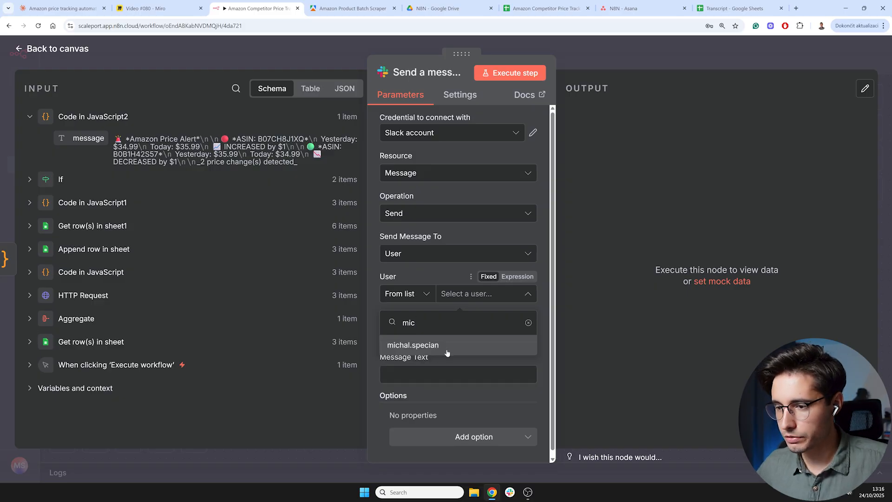
pyautogui.click(449, 349)
# - Set Message Text as an expression mapped to the incoming message field
pyautogui.scroll(-1, 458, 297)
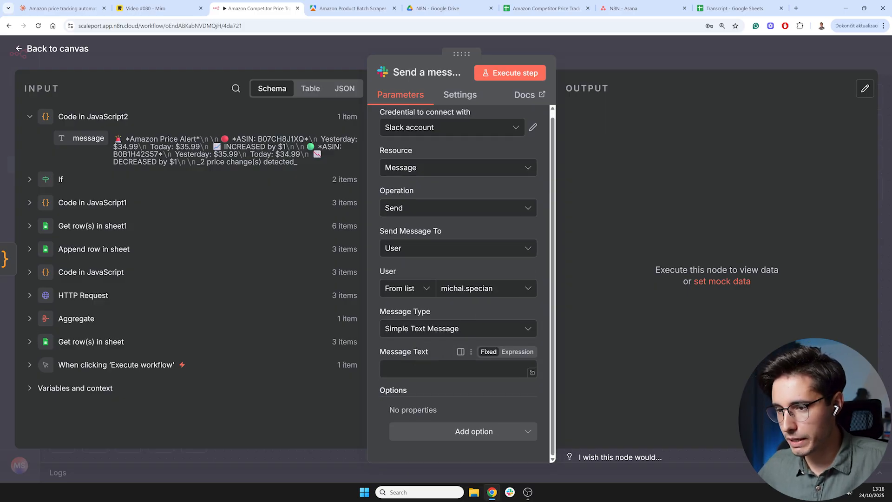
pyautogui.click(517, 352)
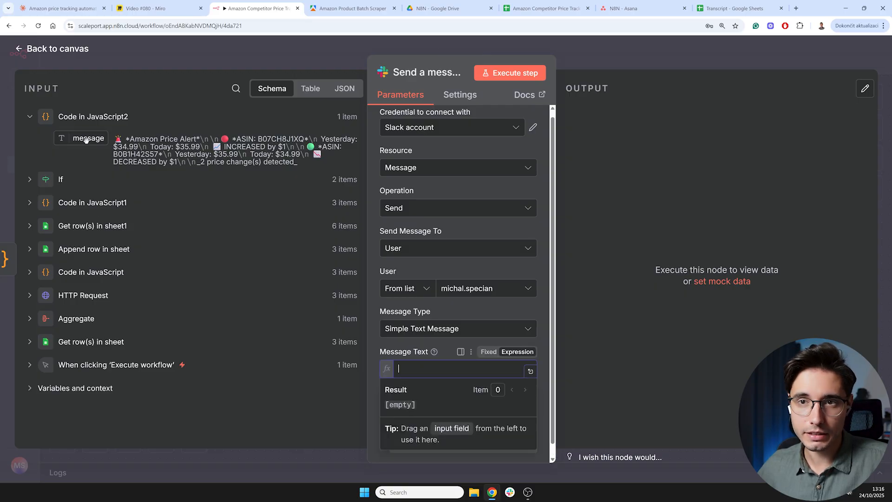
pyautogui.moveTo(86, 140); pyautogui.dragTo(431, 369)
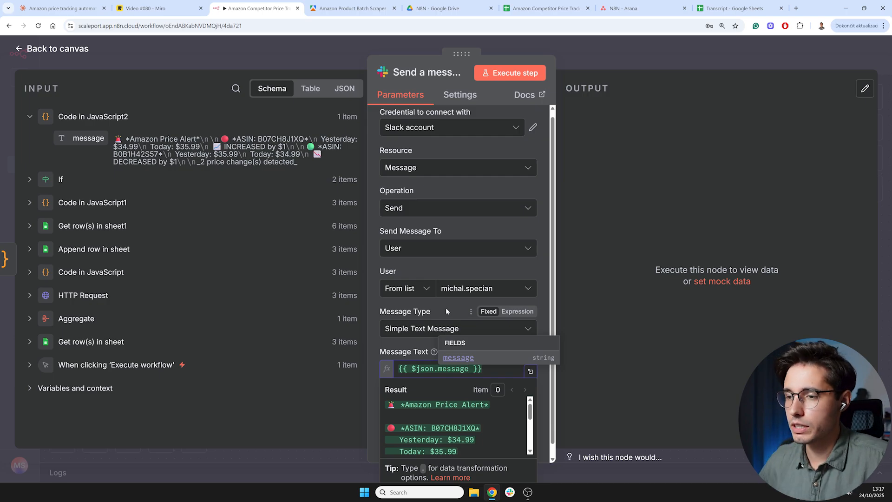
pyautogui.click(549, 288)
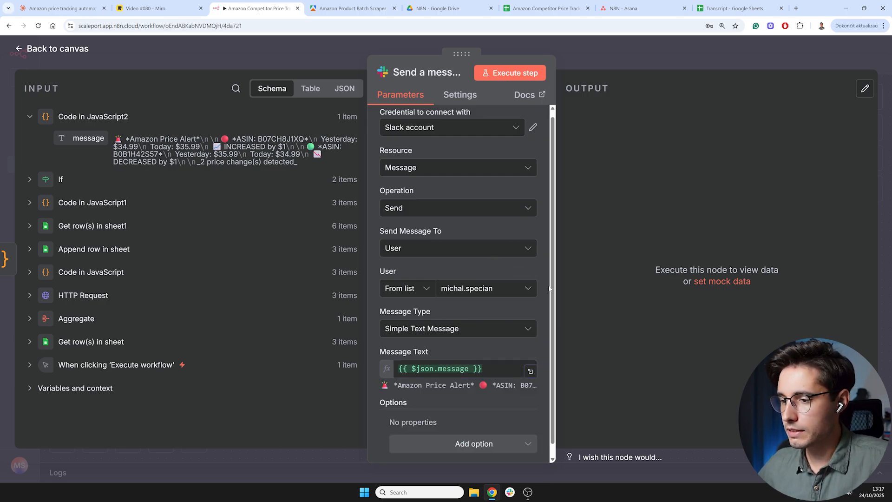
# - Run the Send a message node and review its output
pyautogui.click(512, 78)
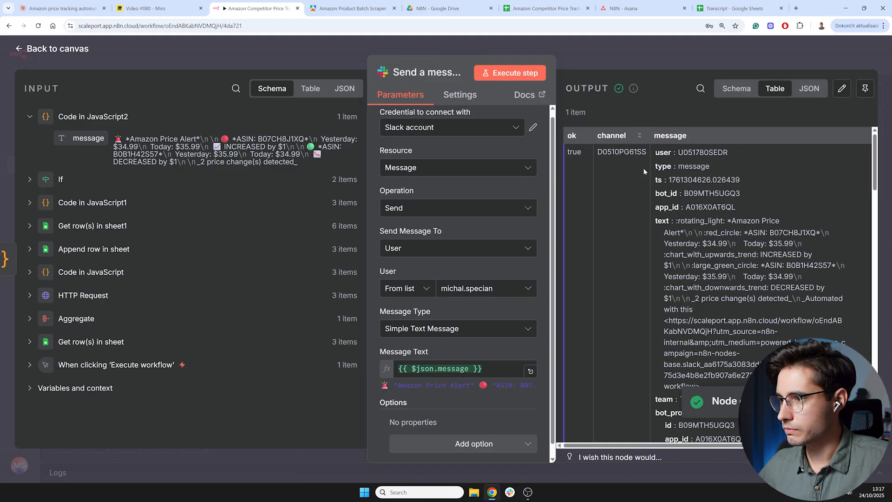
pyautogui.scroll(-15, 700, 211)
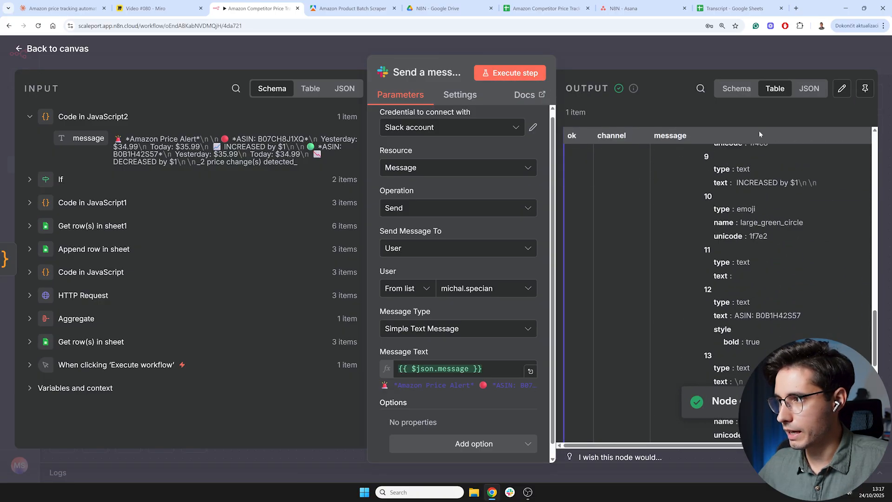
pyautogui.click(810, 89)
pyautogui.click(775, 89)
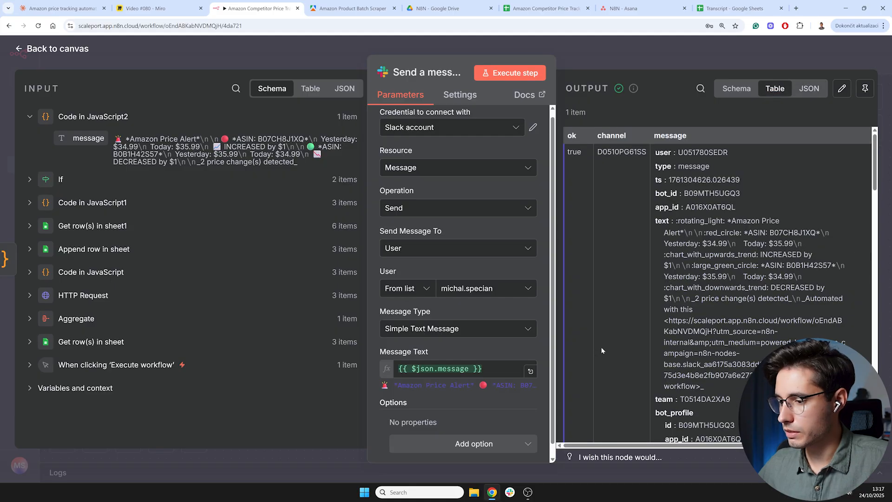
# - Check the received price alert in the Slack desktop app and return to the canvas
pyautogui.click(510, 492)
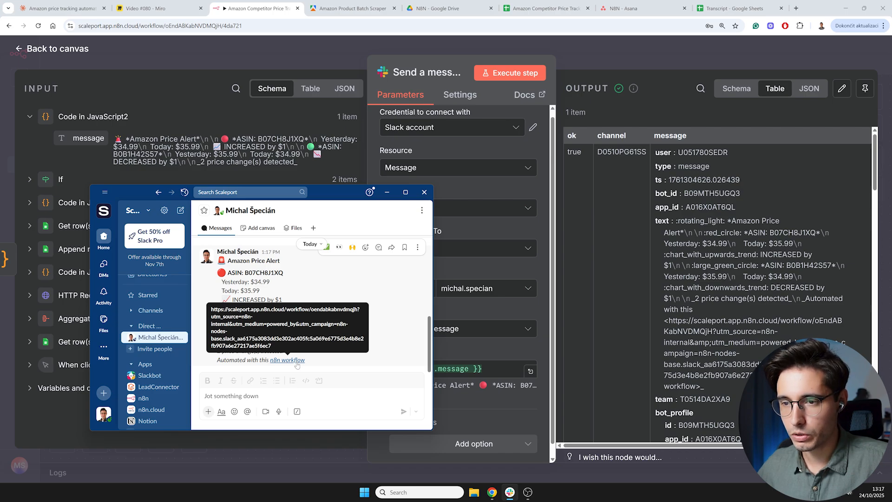
pyautogui.click(387, 194)
pyautogui.press('Escape')
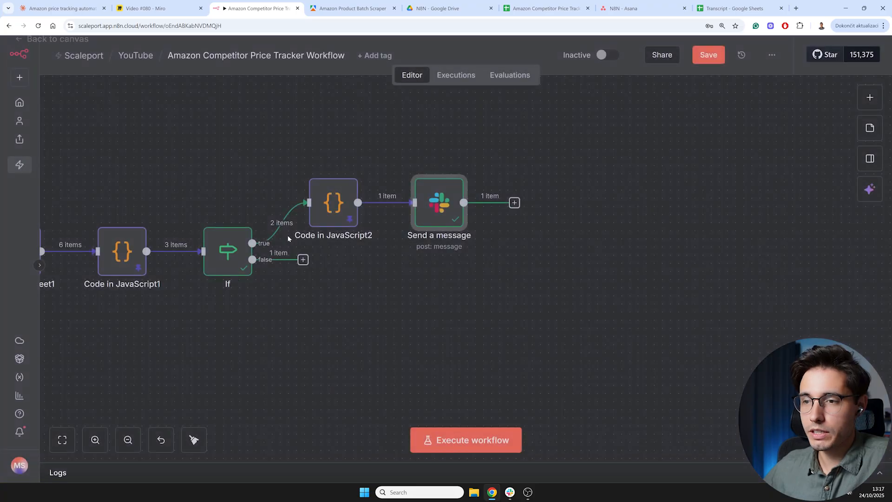
# - Zoom out and review the complete workflow from the trigger to the Slack node
pyautogui.scroll(-1, 288, 238)
pyautogui.hscroll(-5, 348, 298)
pyautogui.hscroll(-5, 480, 303)
pyautogui.click(128, 440)
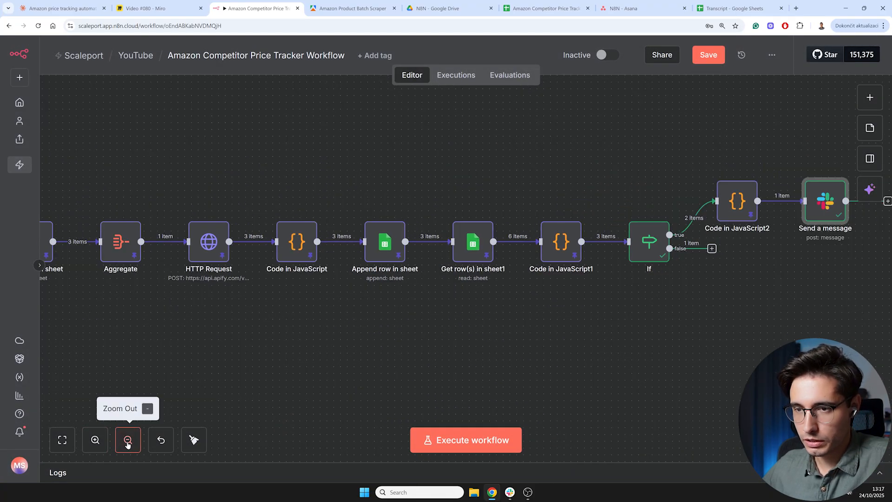
pyautogui.click(128, 439)
pyautogui.hscroll(-3, 352, 326)
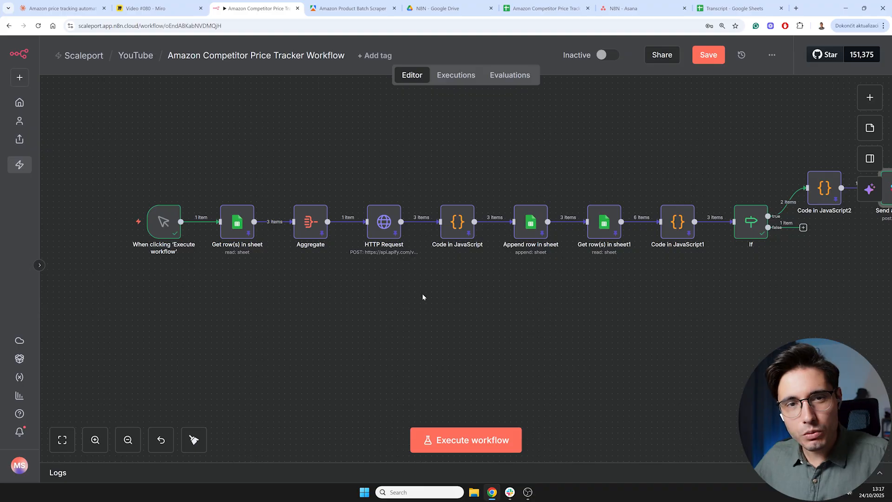
pyautogui.hscroll(6, 488, 302)
pyautogui.scroll(1, 484, 305)
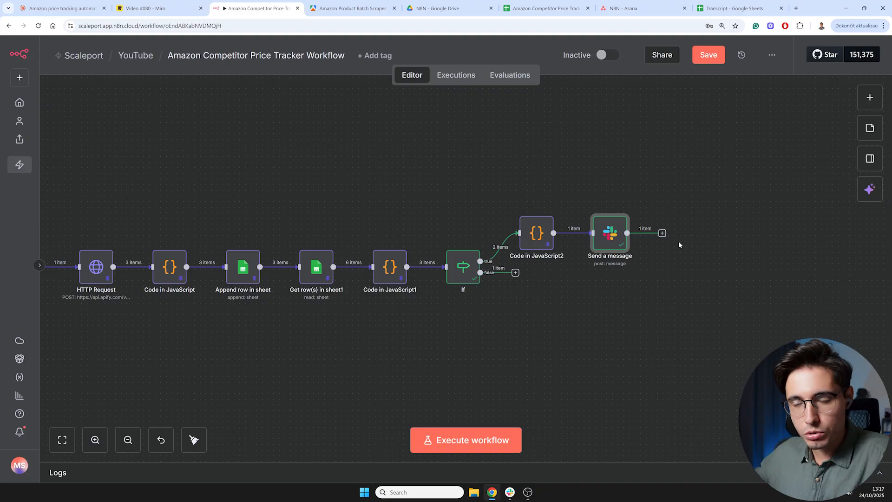
pyautogui.hscroll(-5, 498, 307)
pyautogui.scroll(-1, 498, 307)
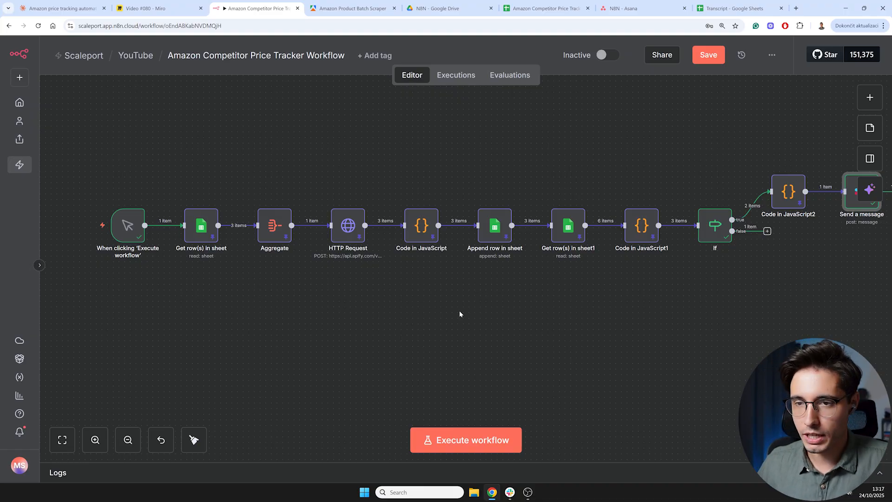
pyautogui.hscroll(6, 328, 327)
pyautogui.scroll(1, 328, 328)
pyautogui.hscroll(1, 456, 322)
pyautogui.hscroll(-2, 335, 327)
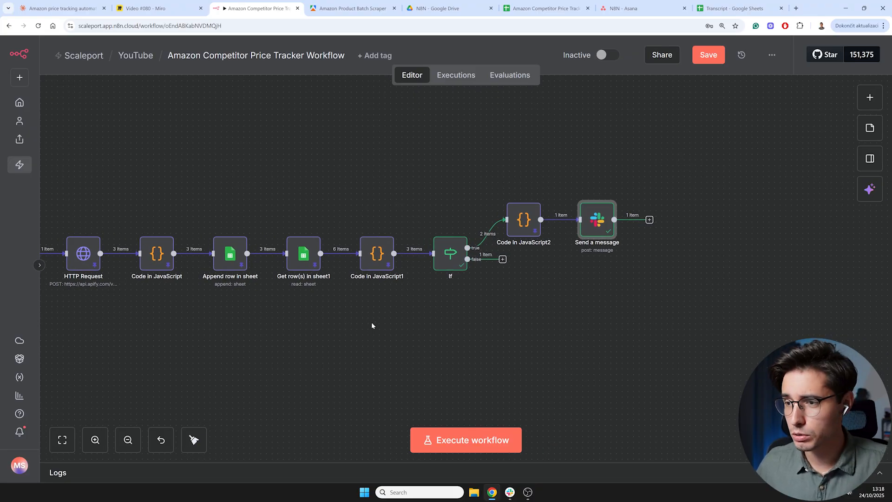
pyautogui.hscroll(-7, 337, 330)
pyautogui.scroll(-1, 338, 330)
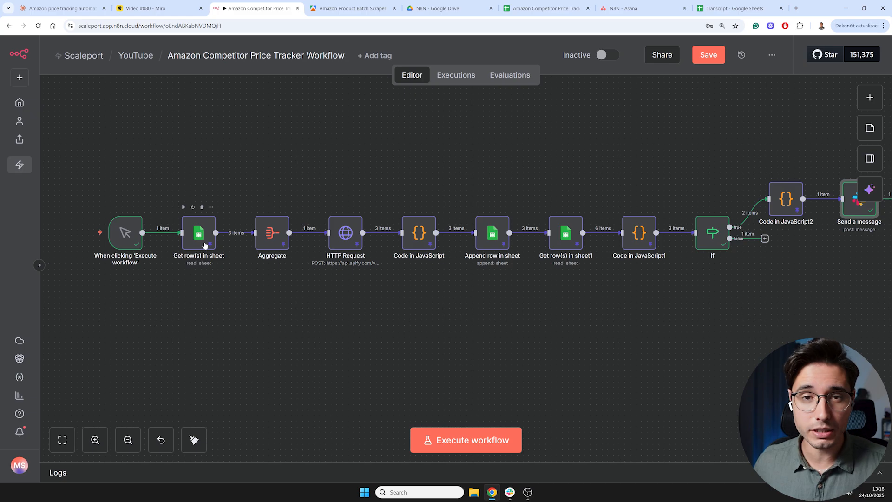
pyautogui.click(60, 9)
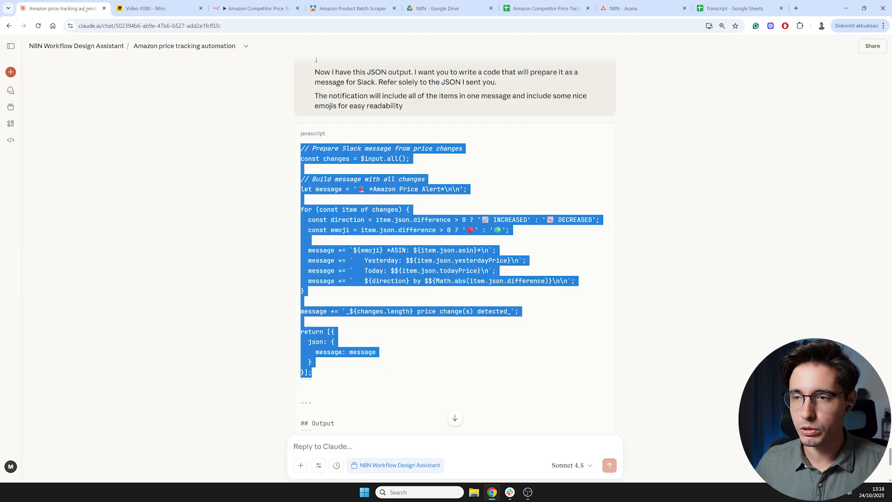
pyautogui.click(242, 6)
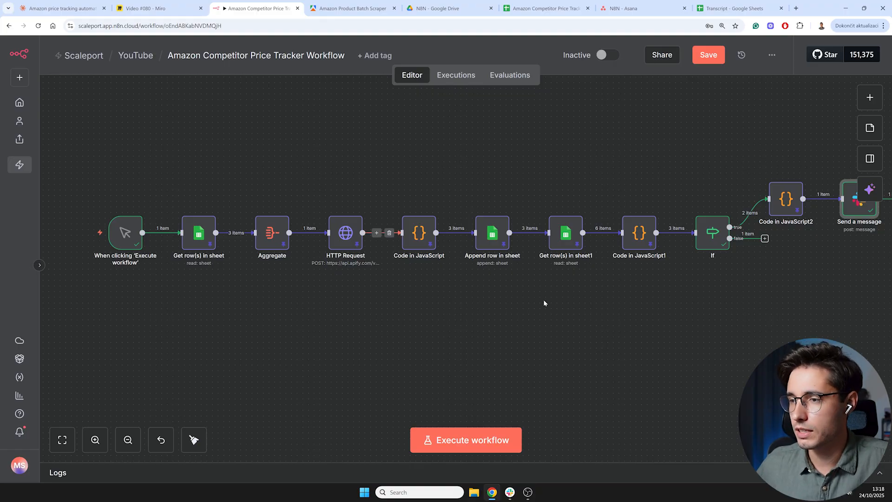
pyautogui.hscroll(3, 537, 302)
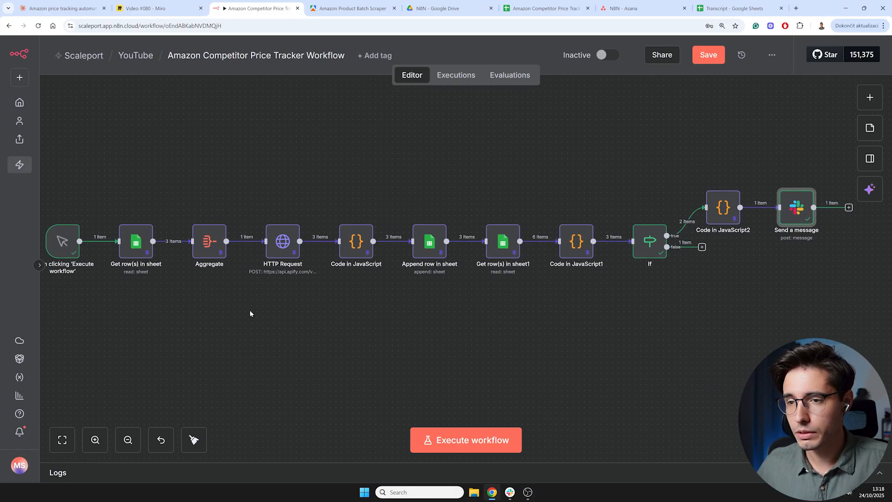
# - Review the price history rows in the Tracker sheet and the ASIN list in the ASINs sheet
pyautogui.hscroll(-2, 250, 313)
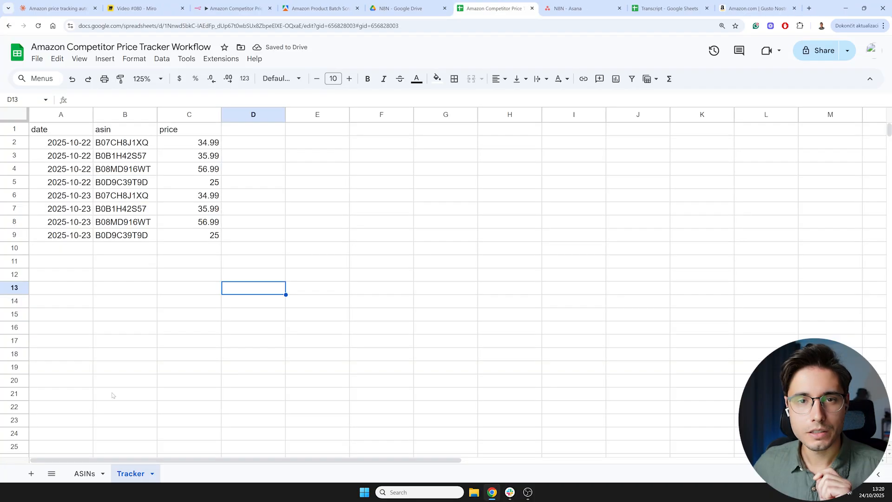
pyautogui.click(84, 473)
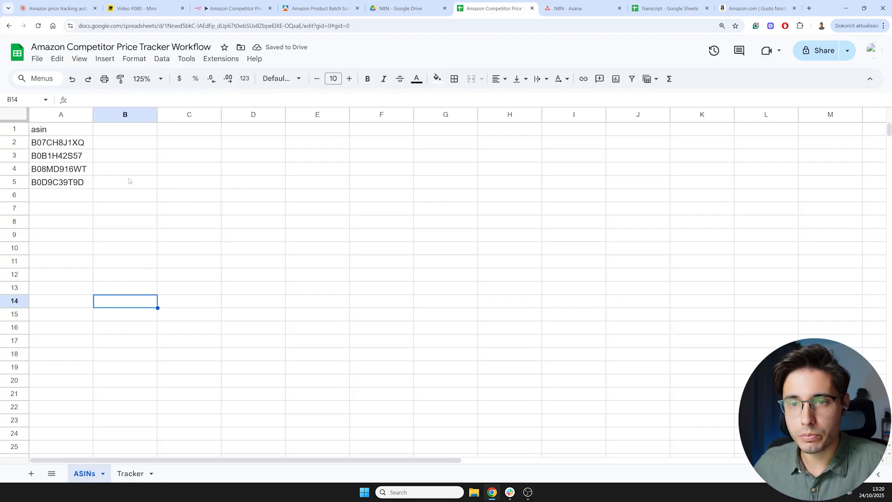
pyautogui.click(130, 474)
pyautogui.moveTo(46, 142); pyautogui.dragTo(205, 235)
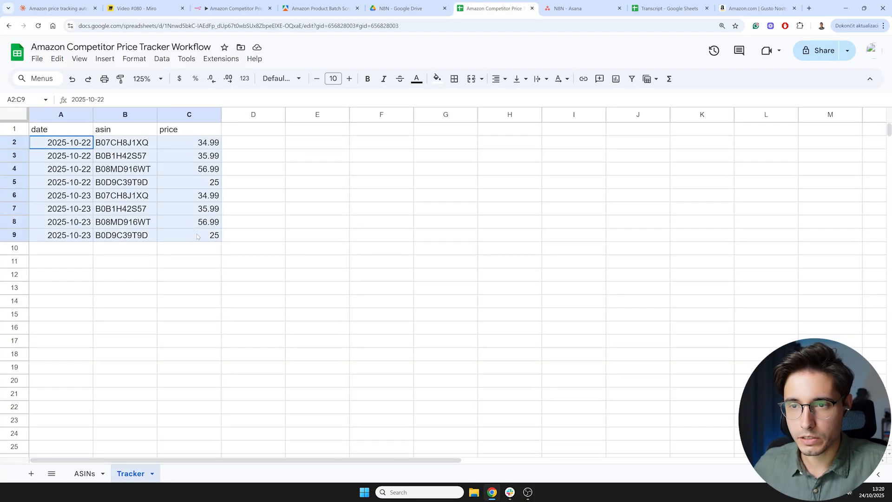
pyautogui.click(185, 288)
pyautogui.moveTo(47, 142); pyautogui.dragTo(216, 184)
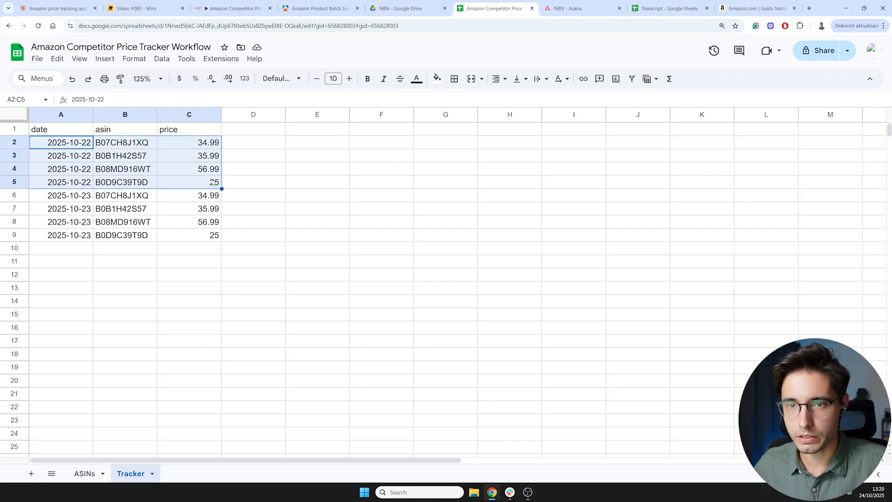
pyautogui.click(82, 201)
pyautogui.click(185, 287)
pyautogui.moveTo(66, 145); pyautogui.dragTo(202, 236)
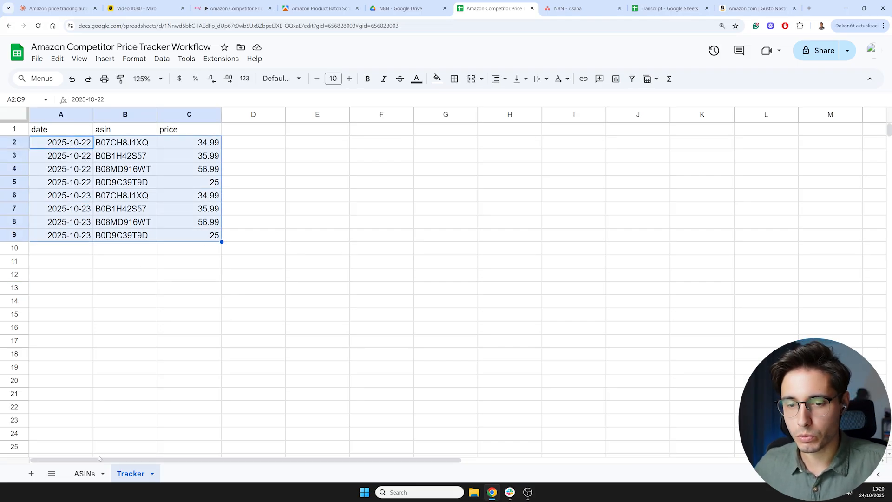
pyautogui.click(86, 474)
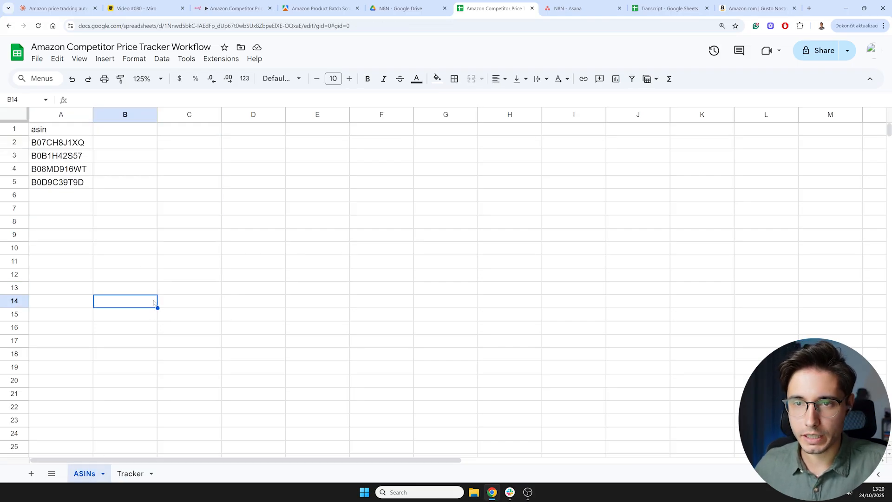
# - Run the whole price tracker workflow from the manual trigger
pyautogui.click(216, 9)
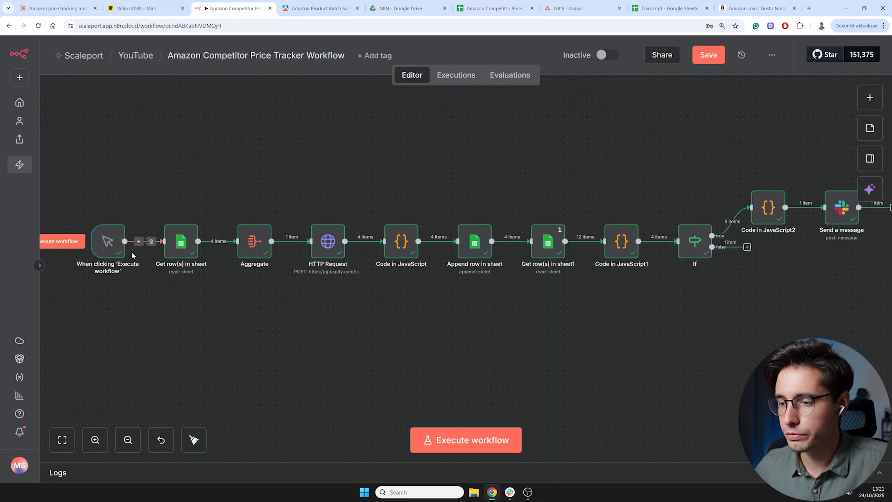
pyautogui.hscroll(-3, 177, 292)
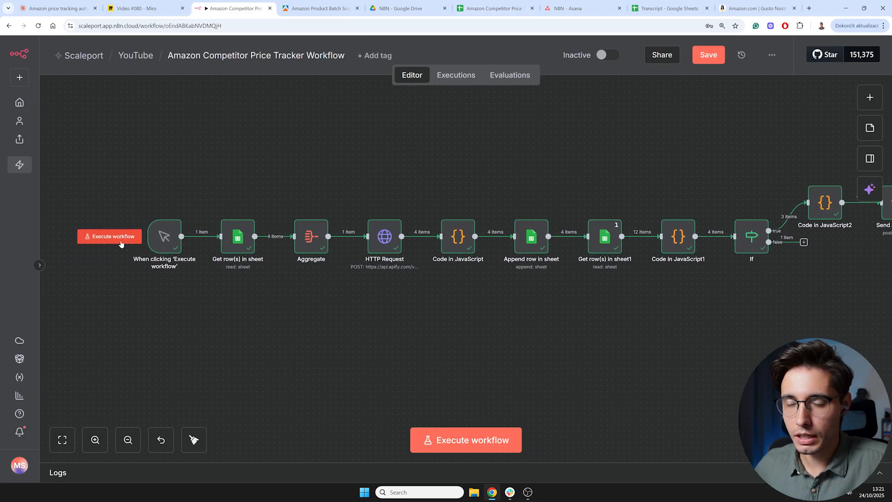
pyautogui.click(120, 241)
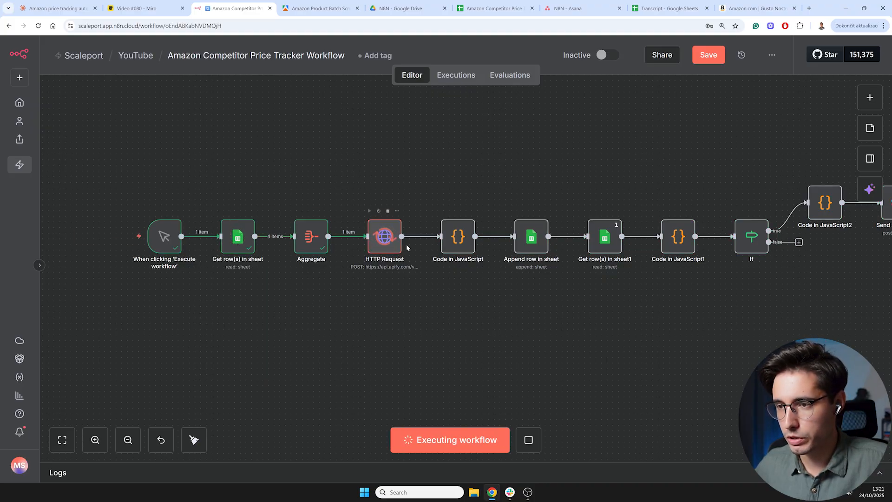
pyautogui.moveTo(488, 303); pyautogui.dragTo(321, 318)
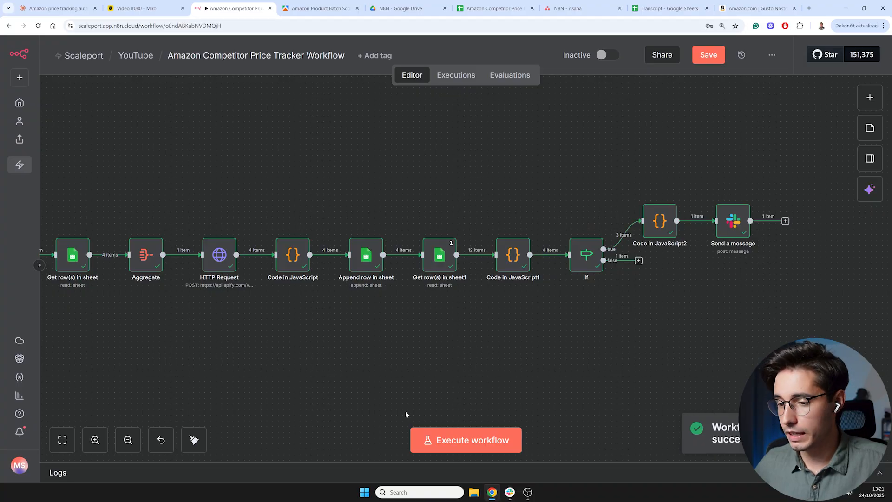
# - Check the new Amazon Price Alert message in Slack and return to the workflow canvas
pyautogui.click(509, 493)
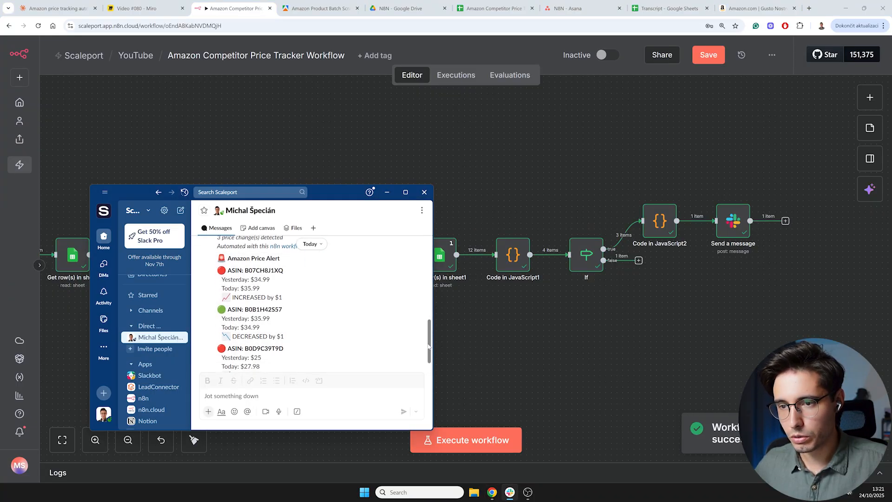
pyautogui.scroll(-2, 430, 341)
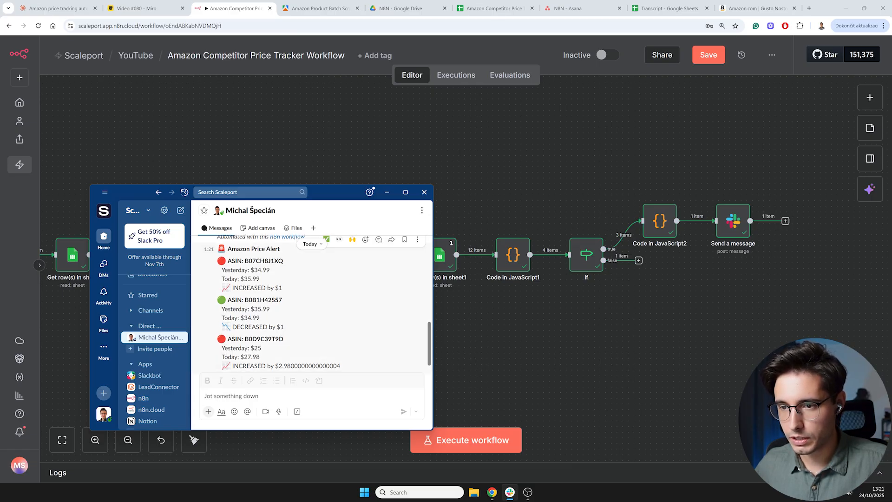
pyautogui.scroll(-2, 274, 301)
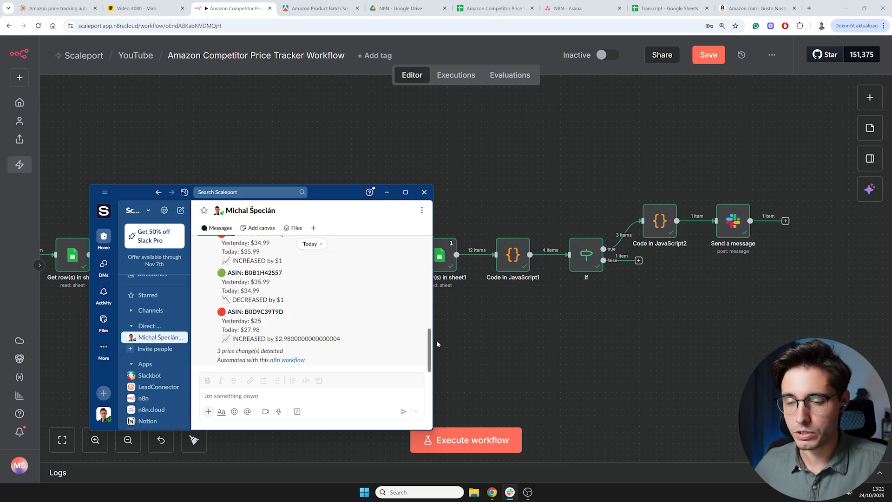
pyautogui.click(506, 321)
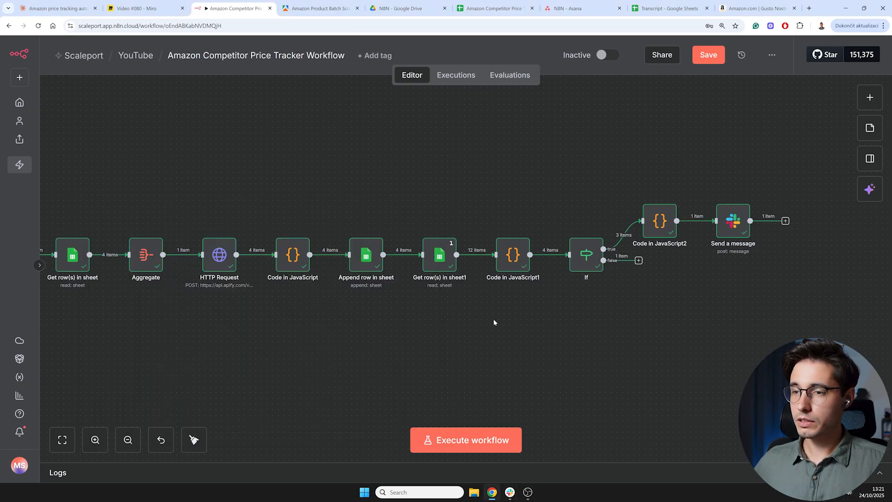
# - Save the price tracker workflow
pyautogui.click(717, 52)
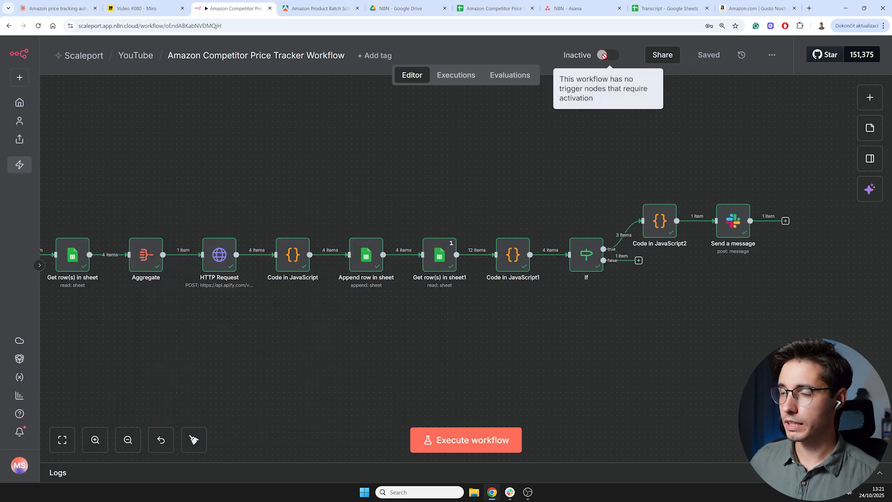
pyautogui.moveTo(176, 327); pyautogui.dragTo(458, 308)
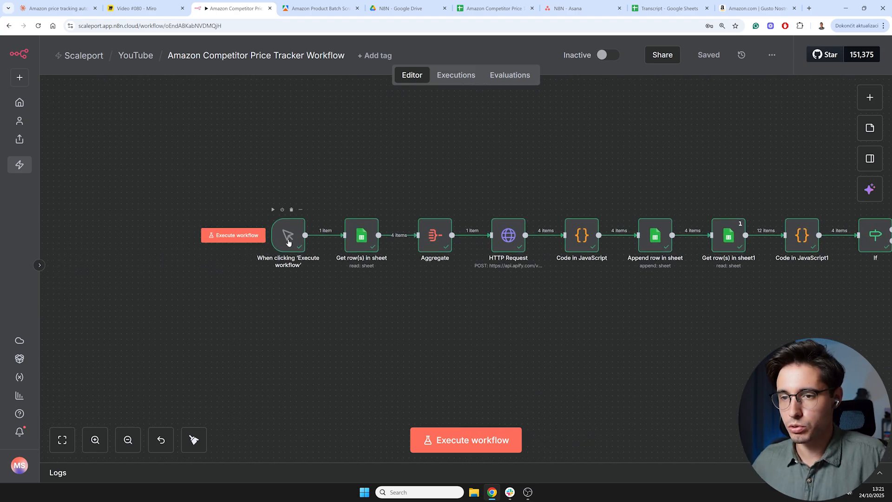
# - Add a Schedule Trigger node that fires every day at 5am
pyautogui.click(870, 97)
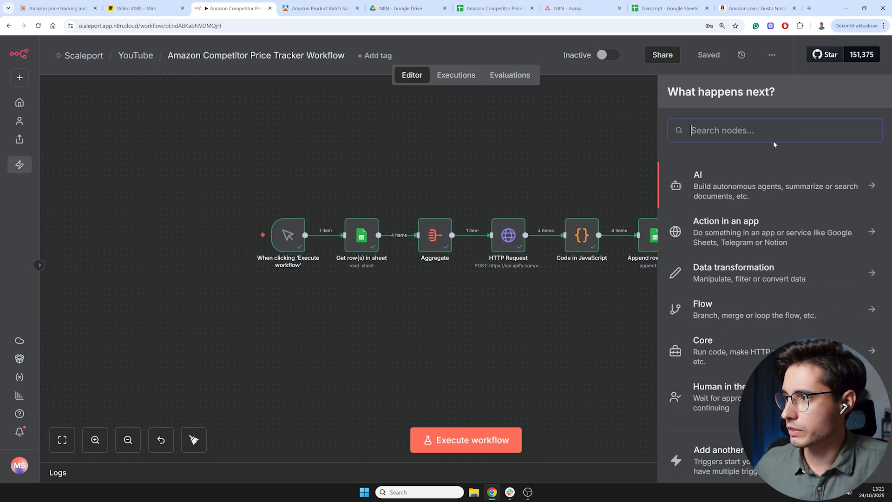
pyautogui.write('sch')
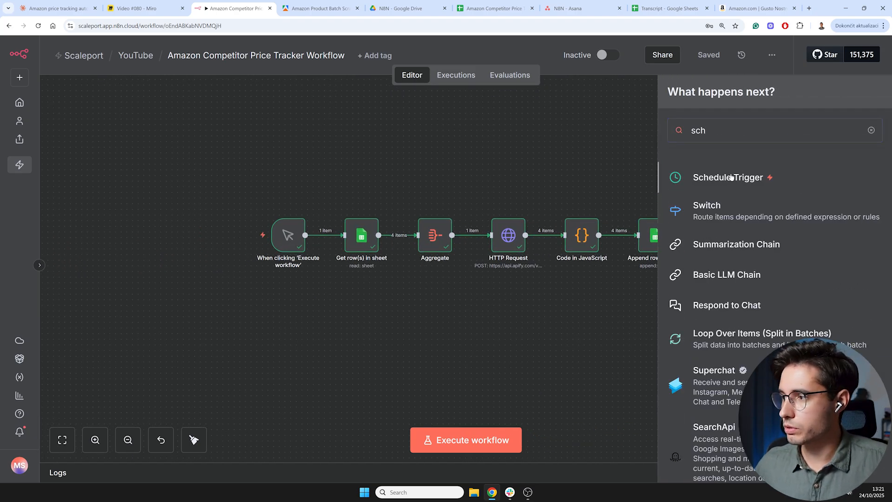
pyautogui.press('Return')
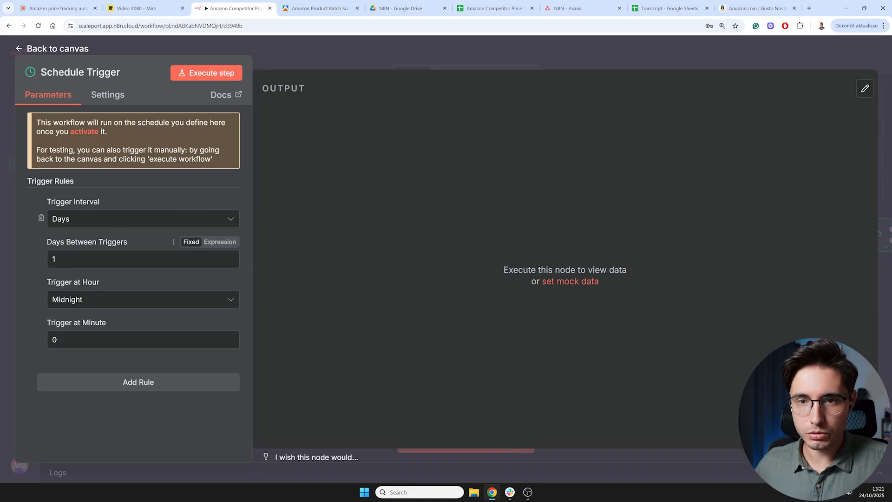
pyautogui.click(111, 306)
pyautogui.scroll(-3, 104, 207)
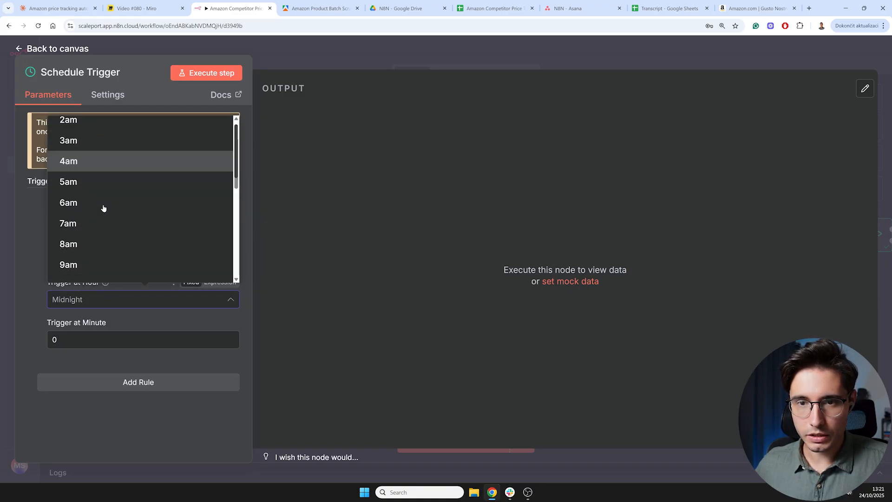
pyautogui.click(85, 188)
pyautogui.click(53, 48)
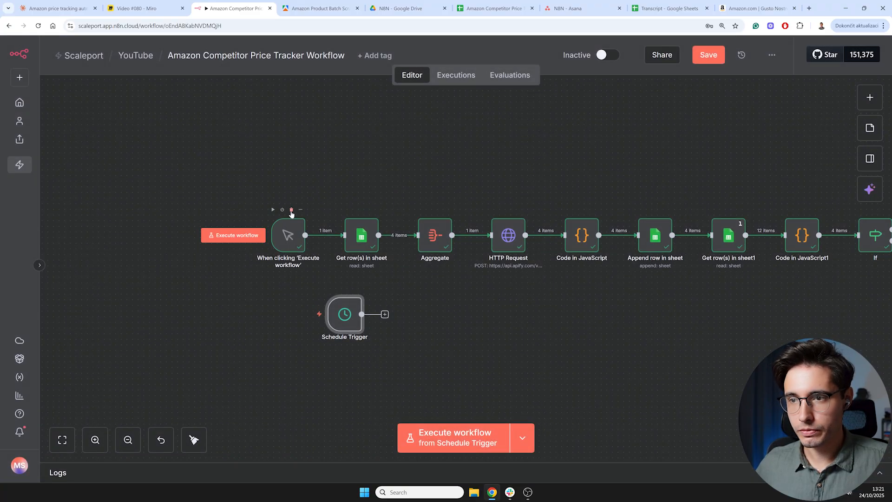
# - Delete the manual trigger and connect the Schedule Trigger to the Get row(s) in sheet node
pyautogui.click(291, 210)
pyautogui.moveTo(344, 314); pyautogui.dragTo(299, 243)
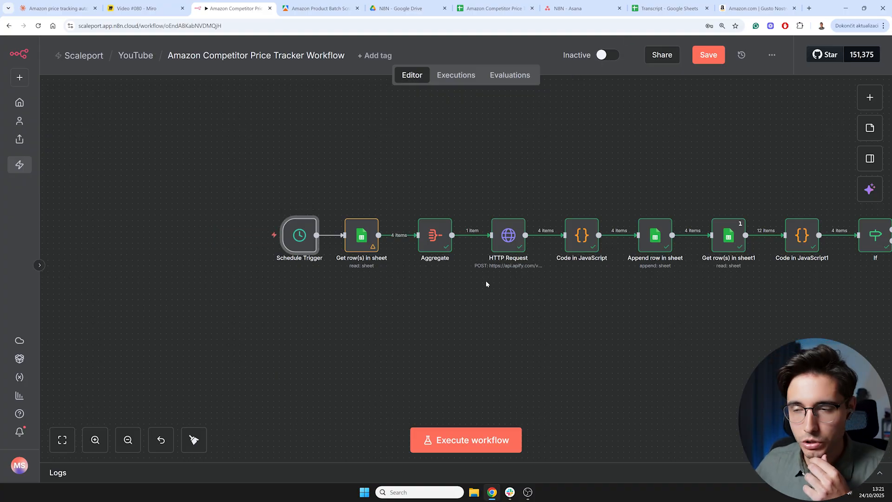
pyautogui.hscroll(5, 478, 308)
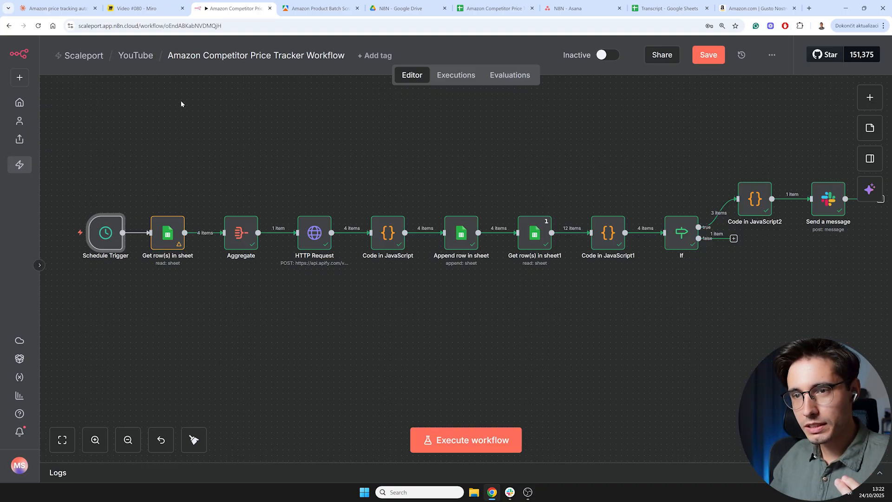
# - Create a new workflow in the YouTube folder
pyautogui.click(136, 56)
pyautogui.click(548, 284)
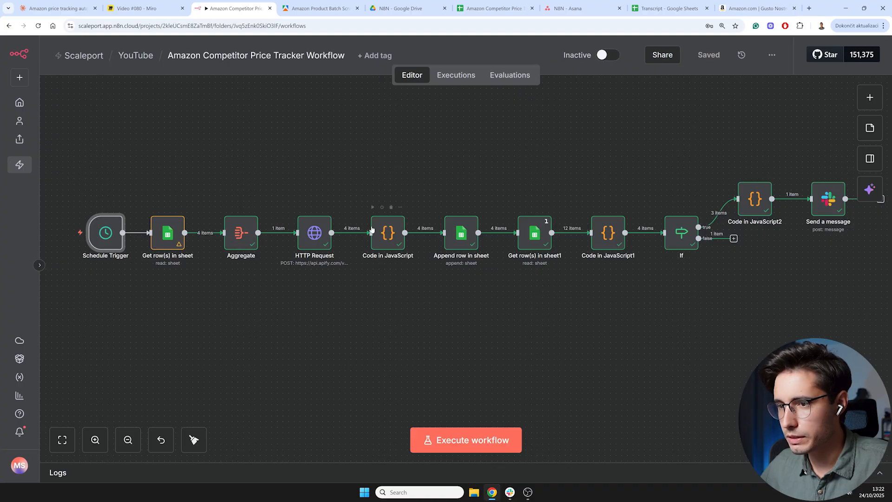
pyautogui.click(772, 59)
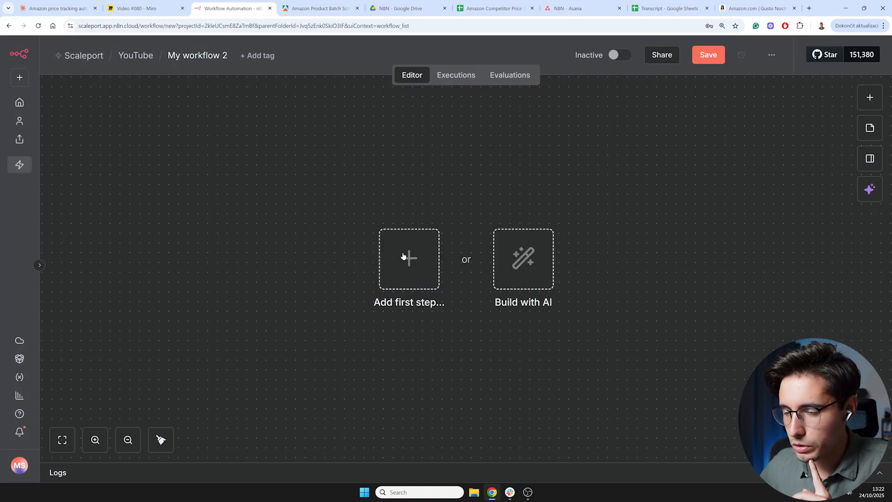
# - Add an AI Agent node as the first step, together with its chat message trigger
pyautogui.click(404, 256)
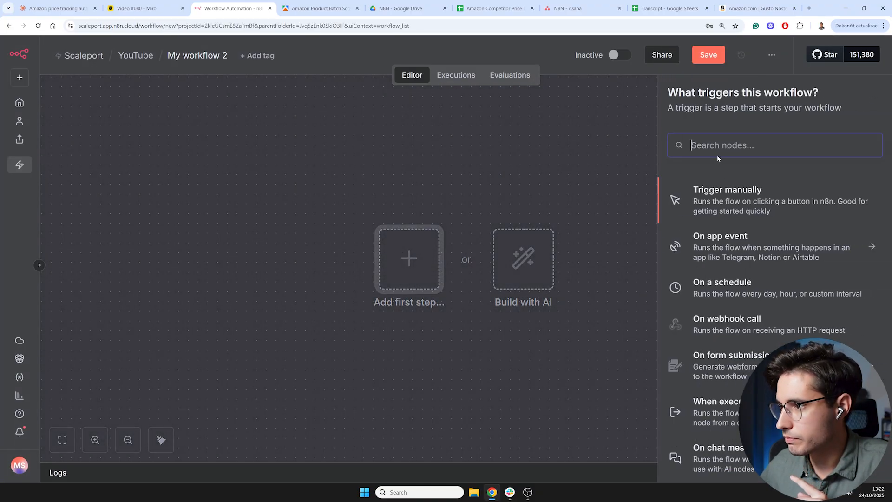
pyautogui.write('ai')
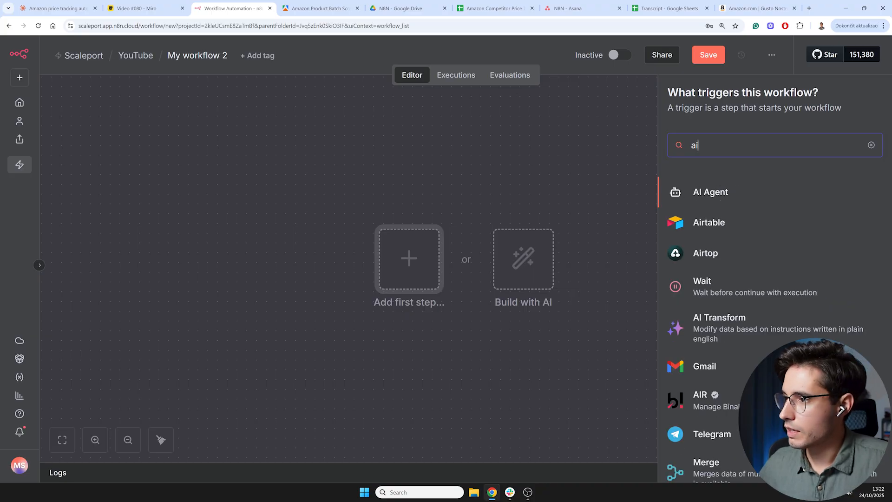
pyautogui.click(714, 195)
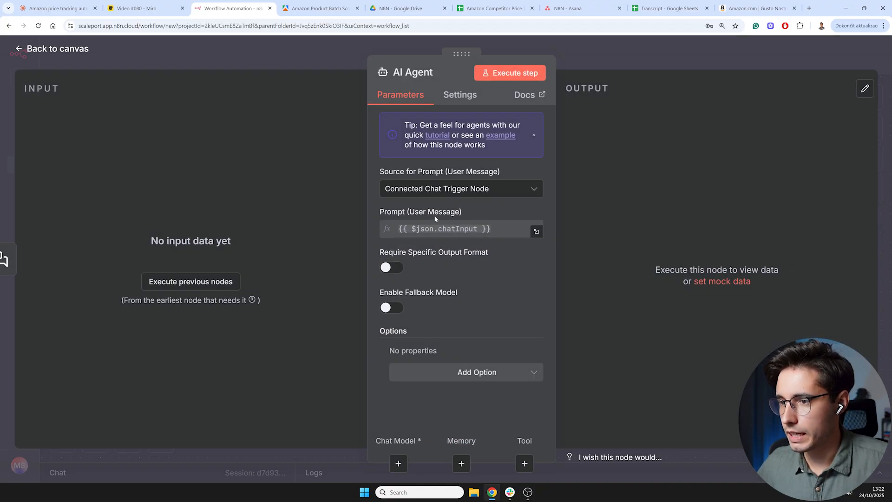
pyautogui.click(53, 49)
pyautogui.moveTo(346, 300); pyautogui.dragTo(293, 295)
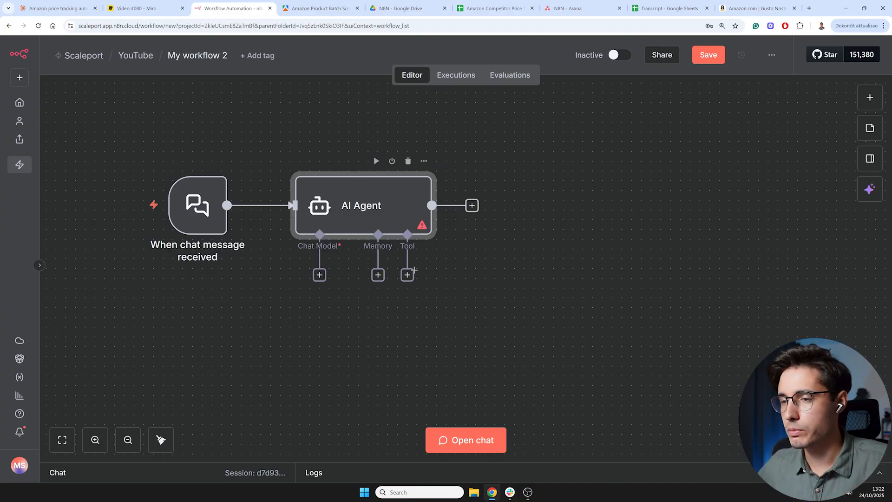
pyautogui.click(319, 276)
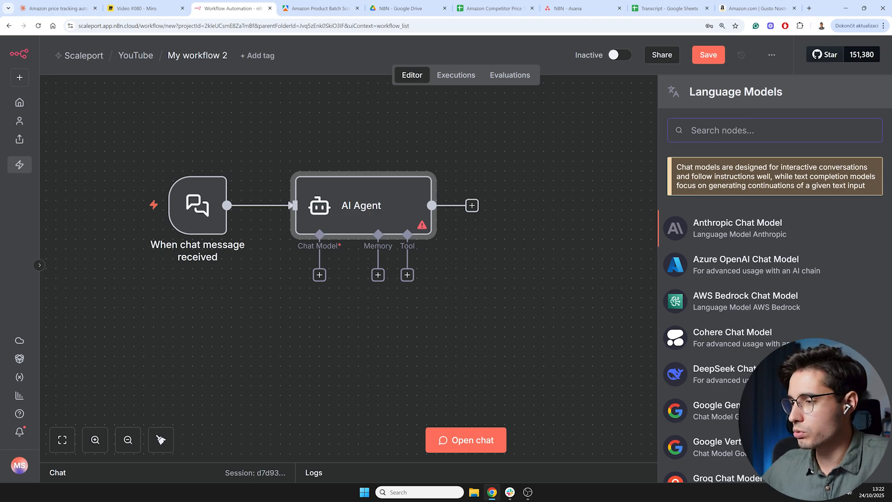
pyautogui.click(455, 304)
# - Attach a Simple Memory to the AI Agent's memory input
pyautogui.click(378, 276)
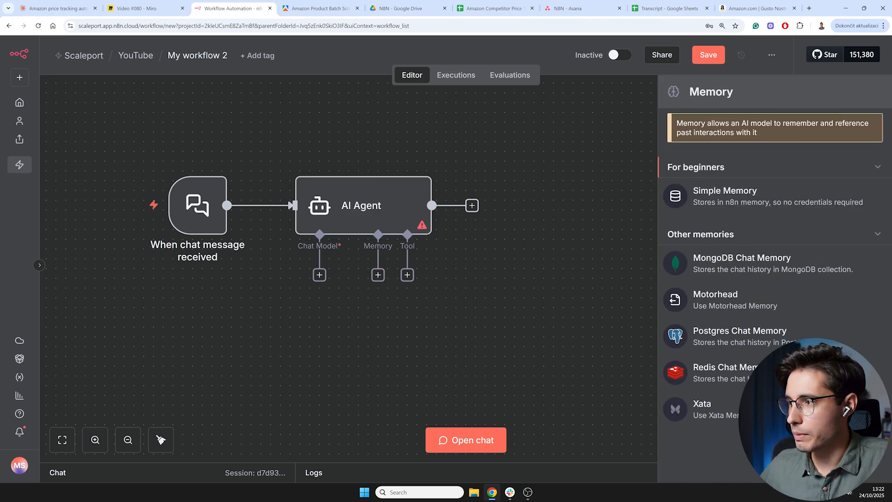
pyautogui.click(700, 201)
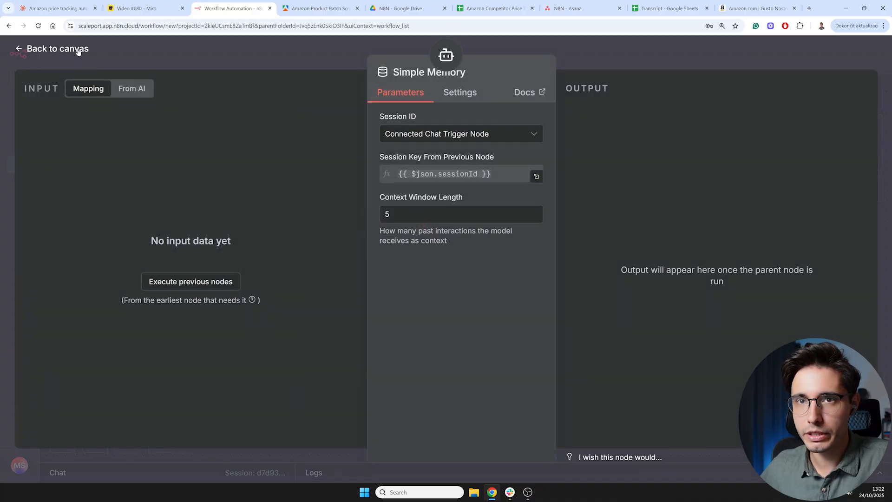
pyautogui.click(78, 51)
# - Attach an Asana Tool to the AI Agent's tool input
pyautogui.click(390, 263)
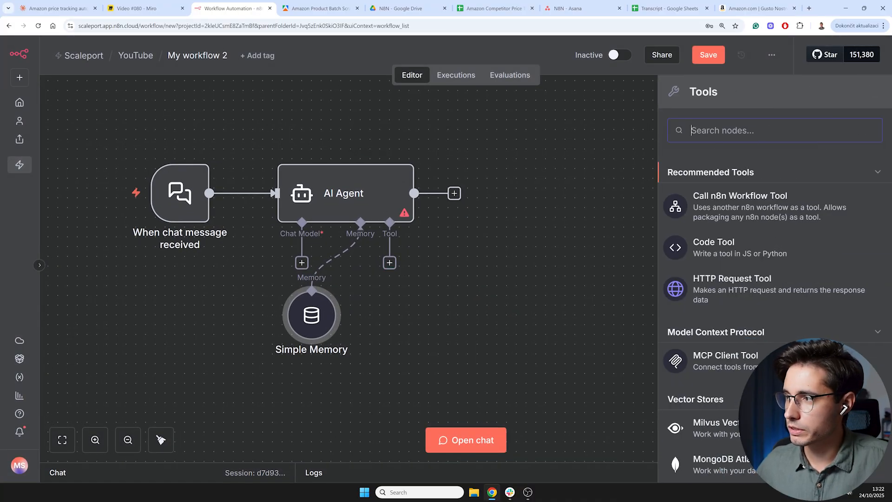
pyautogui.write('asana')
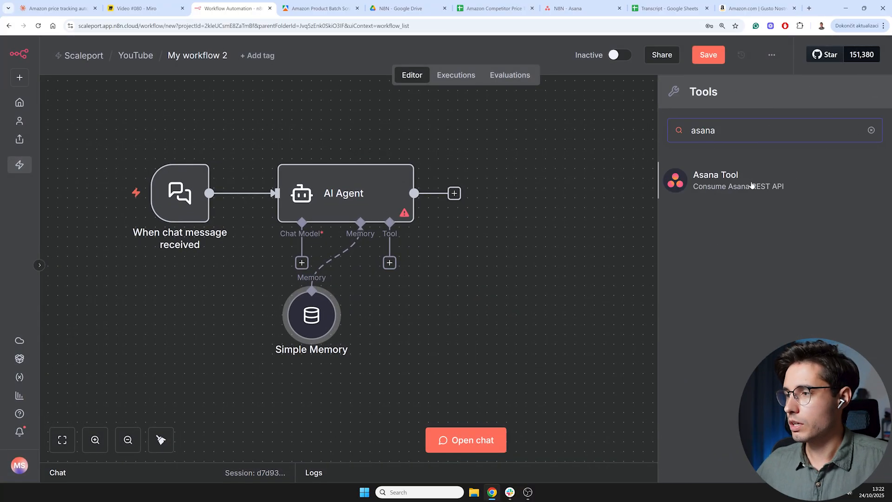
pyautogui.click(750, 187)
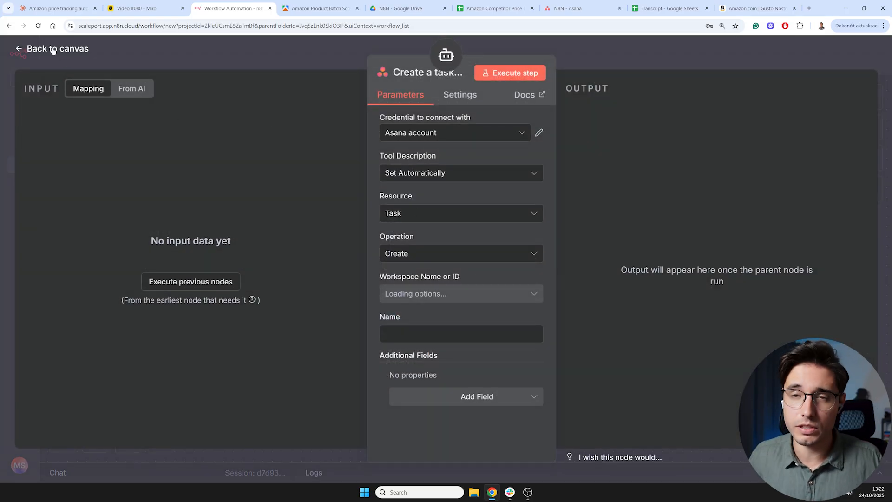
pyautogui.click(53, 49)
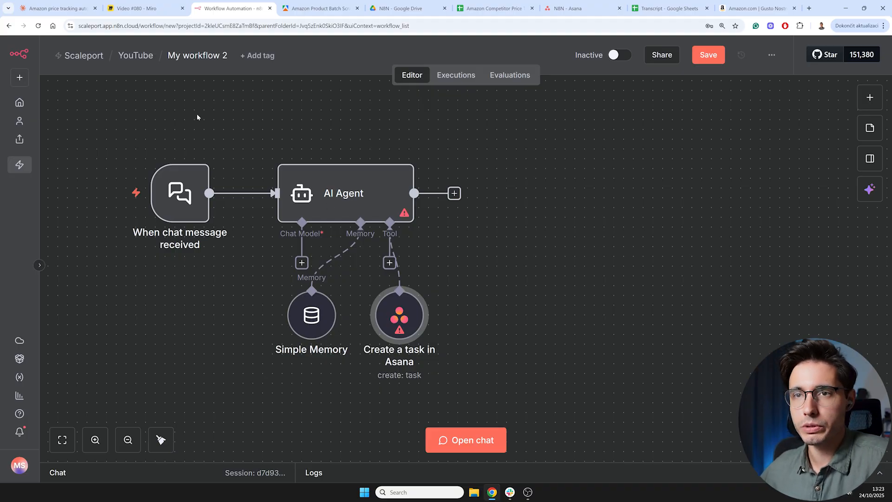
# - Leave the new workflow without saving and open the My First AI Agent workflow from the YouTube folder
pyautogui.click(136, 56)
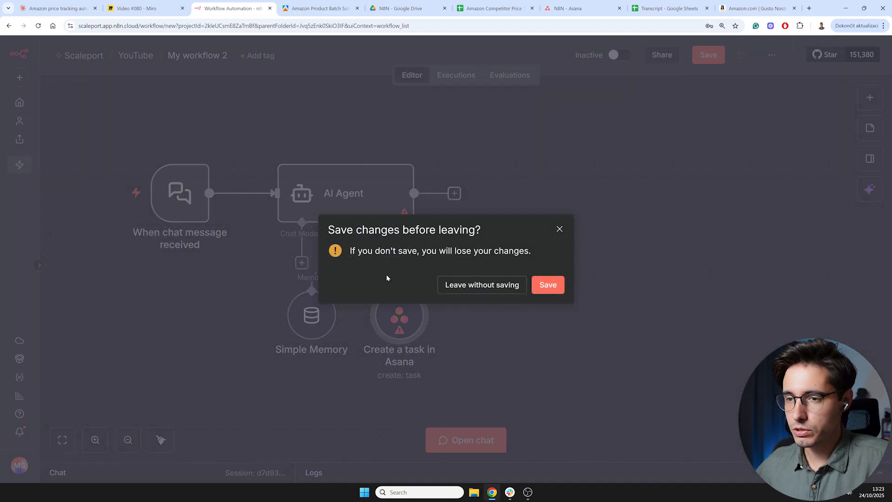
pyautogui.click(496, 285)
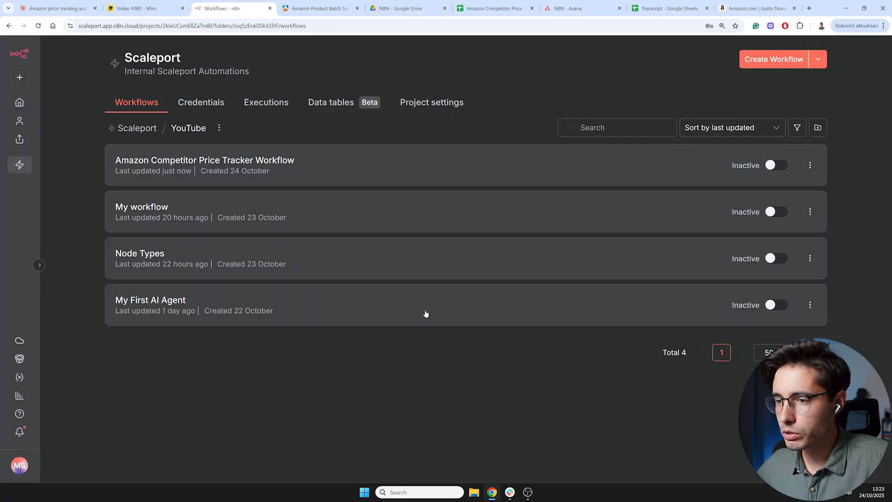
pyautogui.click(193, 306)
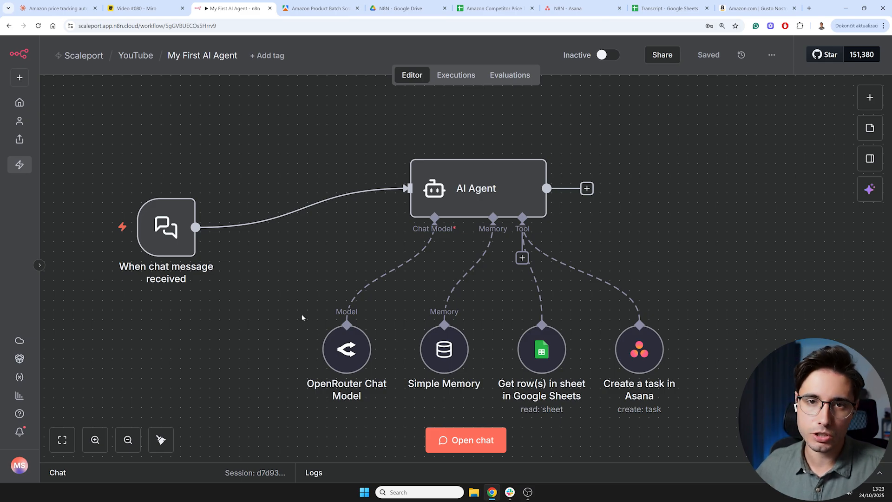
# - Open the chat panel of the My First AI Agent workflow
pyautogui.moveTo(300, 314); pyautogui.dragTo(258, 288)
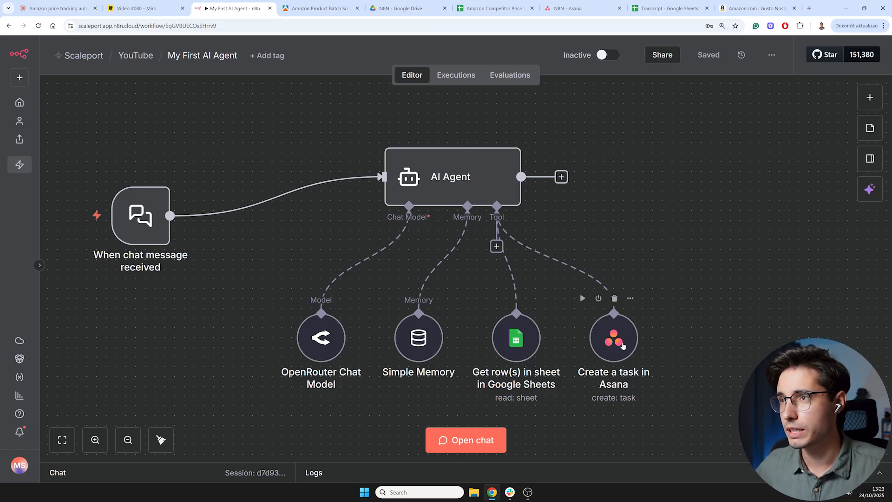
pyautogui.moveTo(237, 322); pyautogui.dragTo(294, 313)
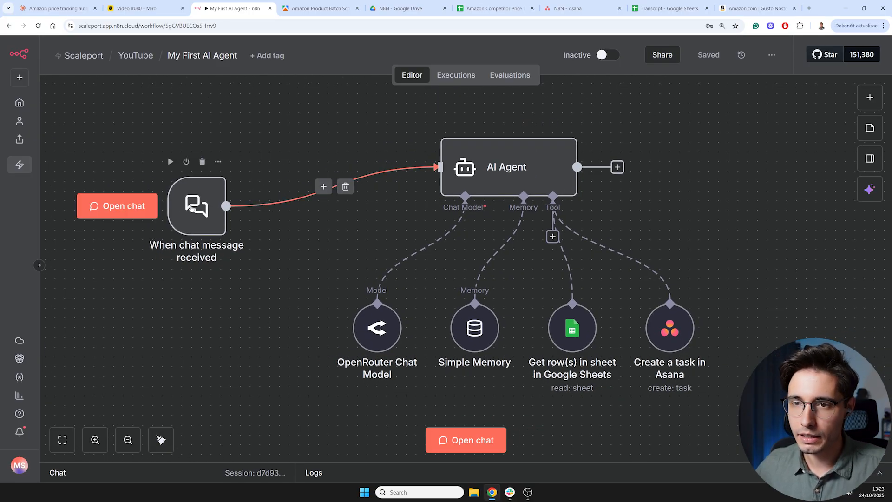
pyautogui.doubleClick(197, 206)
pyautogui.click(46, 49)
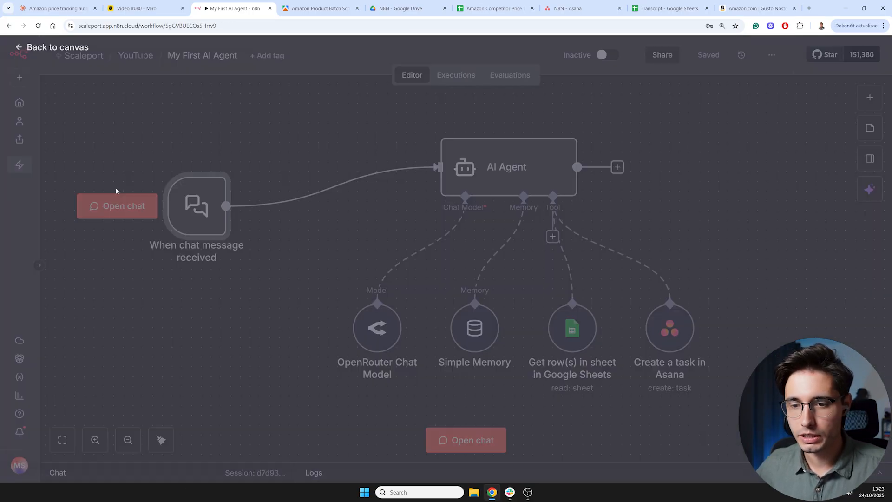
pyautogui.click(60, 474)
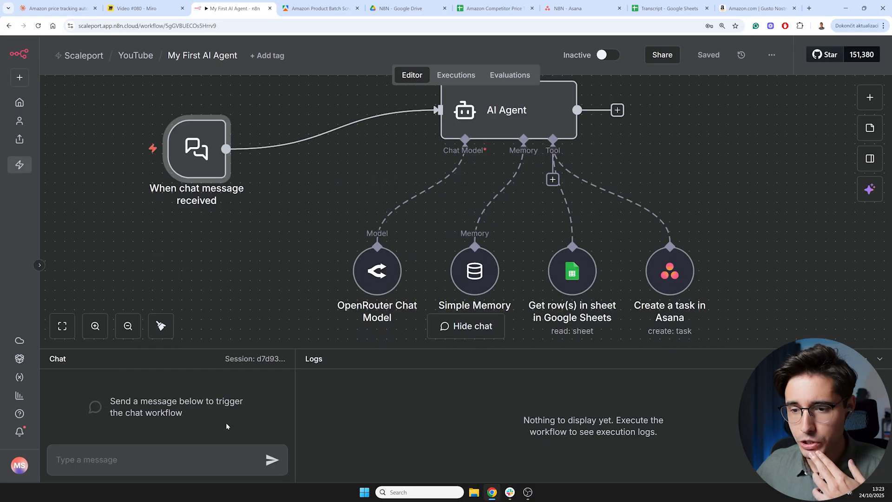
# - Read through the AI Agent's system message in its settings
pyautogui.moveTo(271, 208); pyautogui.dragTo(160, 273)
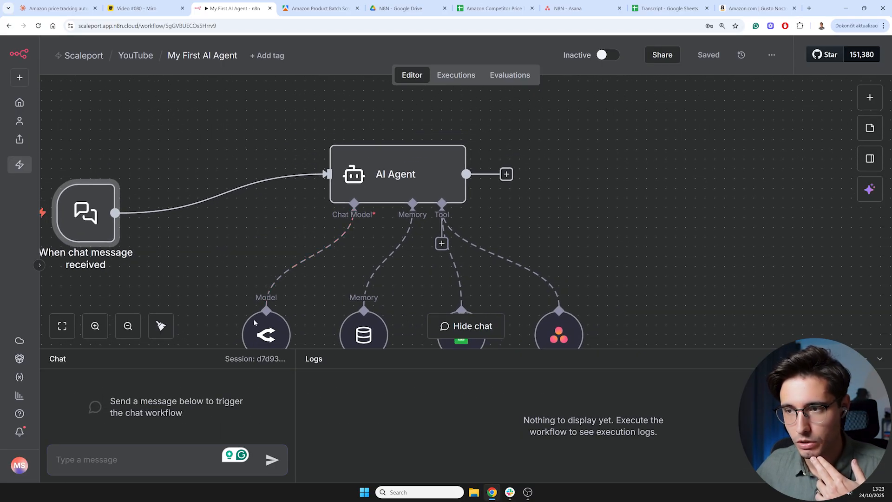
pyautogui.moveTo(416, 175)
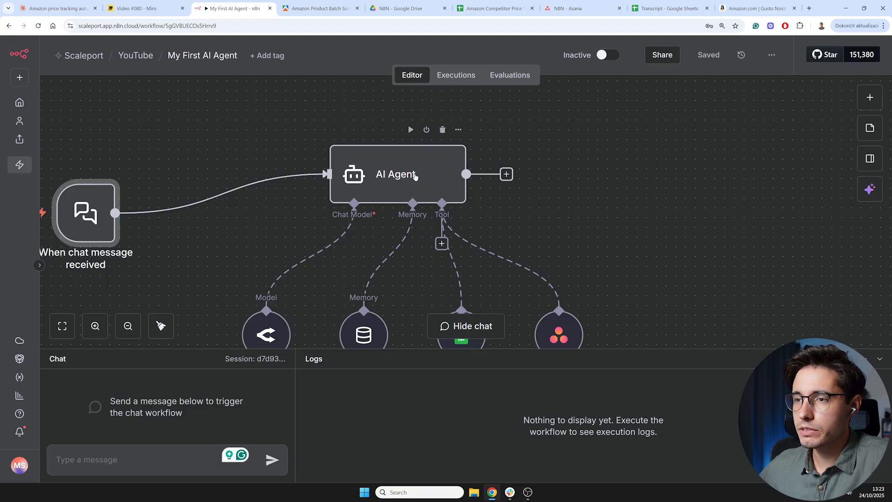
pyautogui.doubleClick(416, 176)
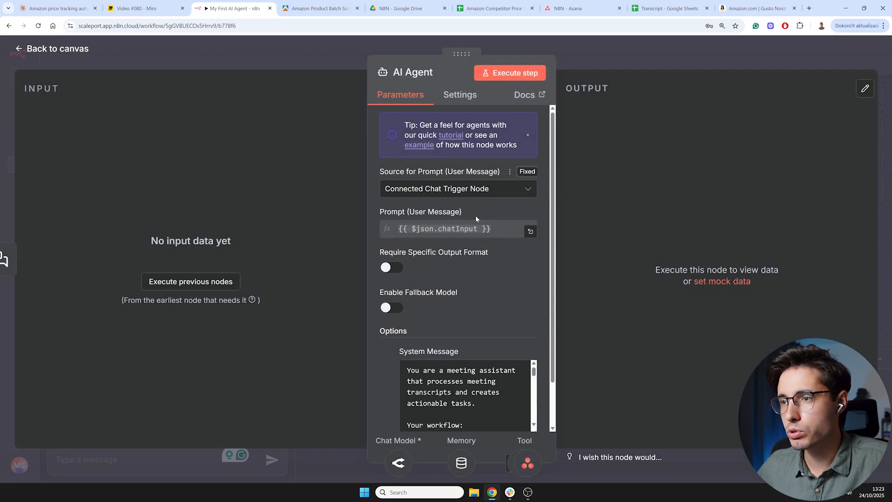
pyautogui.scroll(-1, 479, 263)
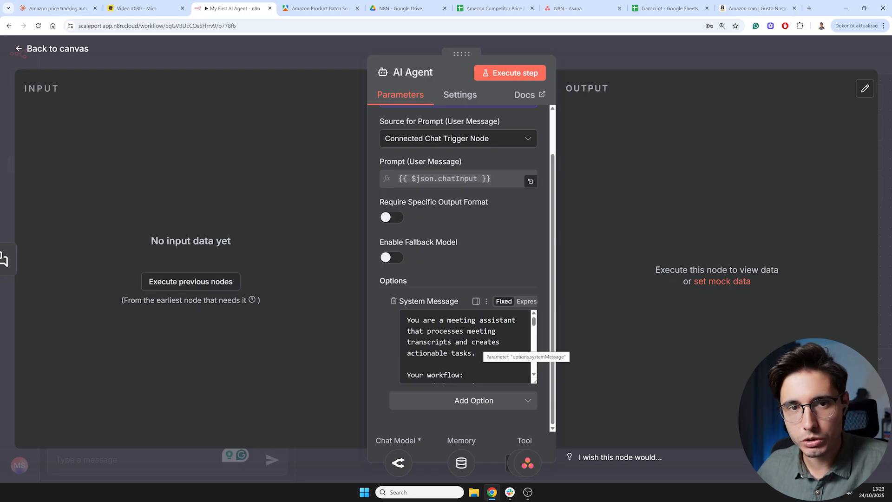
pyautogui.scroll(-1, 465, 346)
pyautogui.scroll(-1, 465, 346)
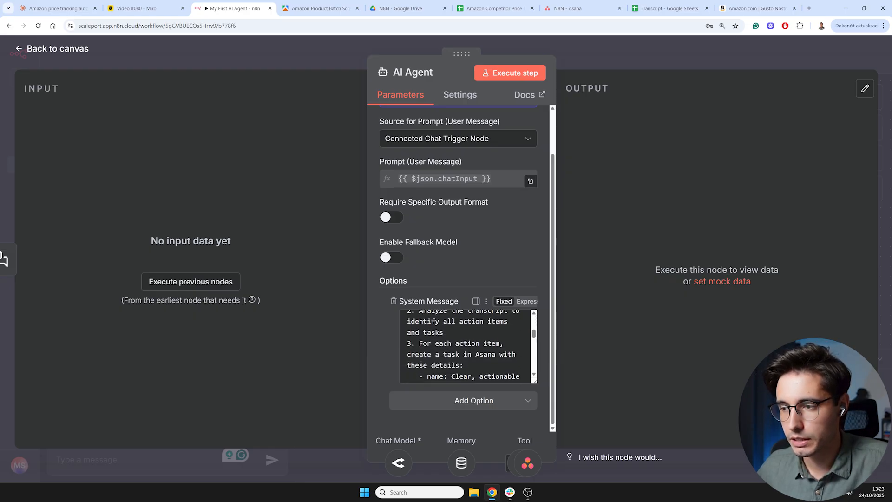
pyautogui.scroll(-1, 465, 346)
pyautogui.scroll(-1, 465, 347)
pyautogui.scroll(-1, 465, 346)
pyautogui.scroll(5, 465, 347)
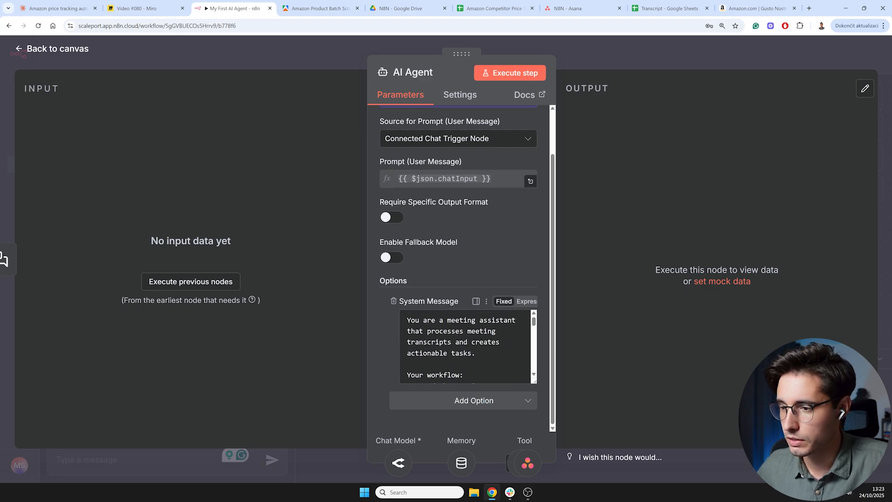
pyautogui.click(56, 49)
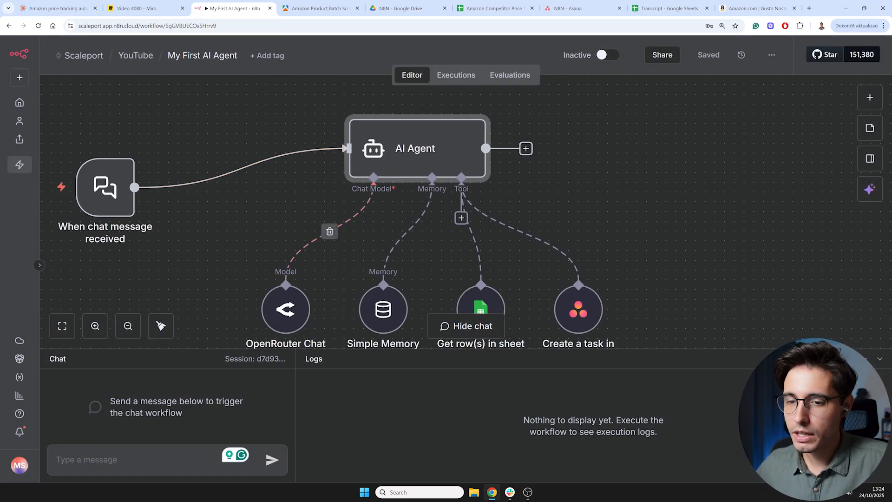
# - Zoom out and review the meeting transcript in the Transcript spreadsheet
pyautogui.click(127, 326)
pyautogui.click(128, 326)
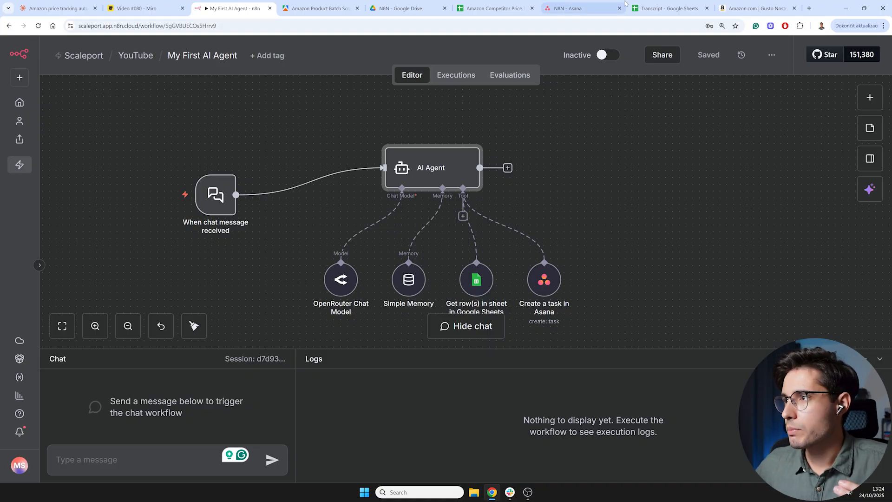
pyautogui.click(659, 7)
pyautogui.click(149, 220)
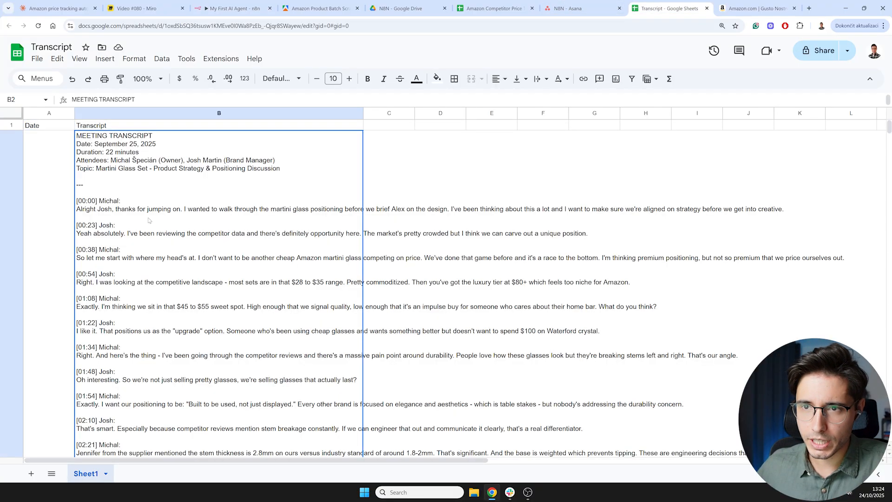
pyautogui.scroll(-8, 119, 236)
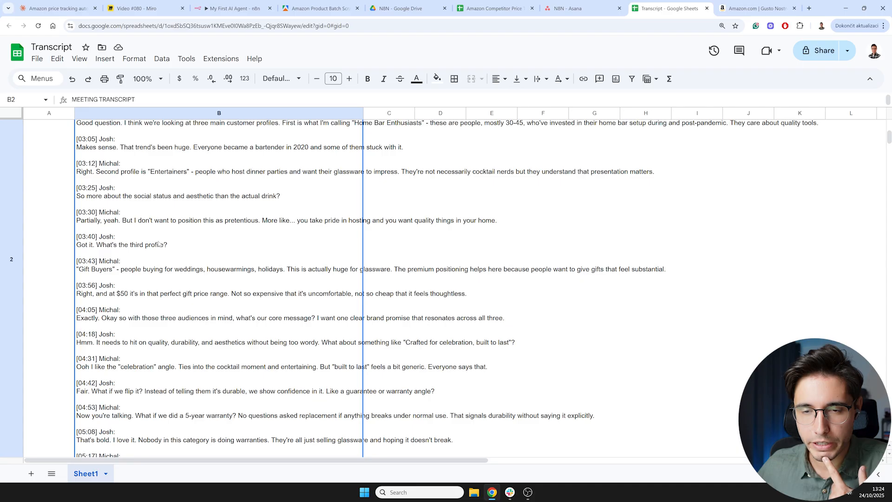
pyautogui.scroll(5, 140, 239)
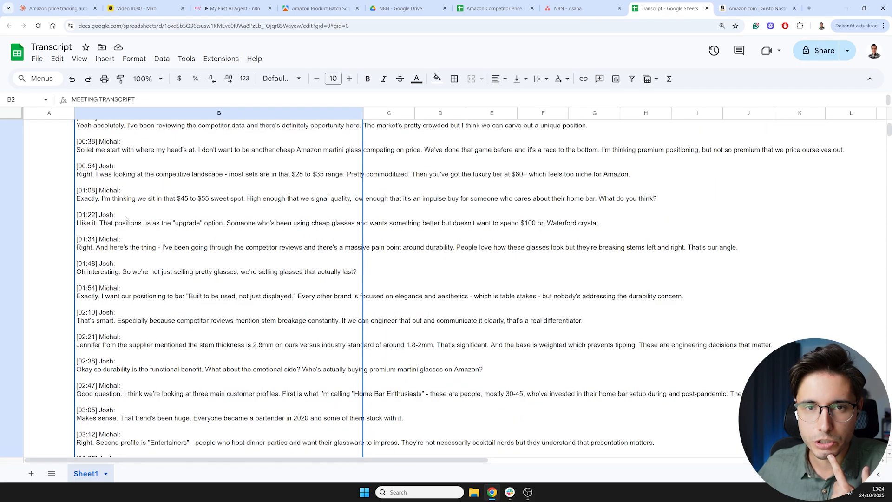
# - Check the empty N8N Asana project, then inspect the Get row(s) in sheet tool's settings
pyautogui.click(573, 8)
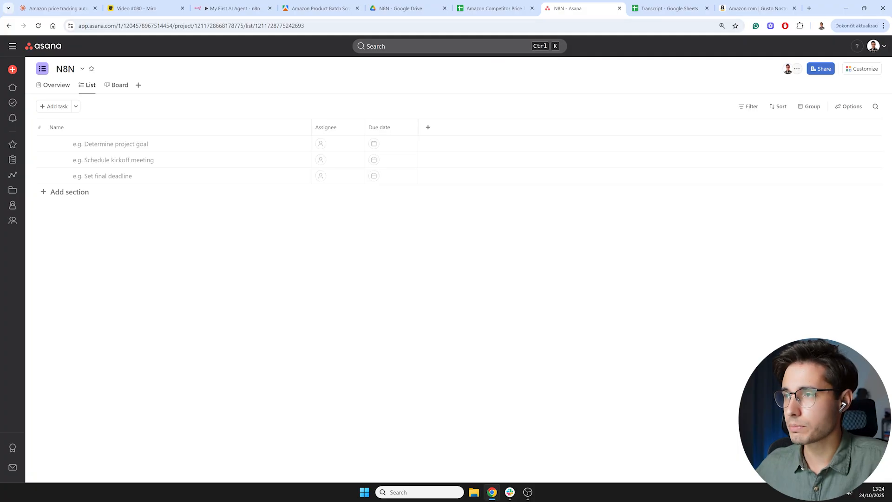
pyautogui.click(235, 8)
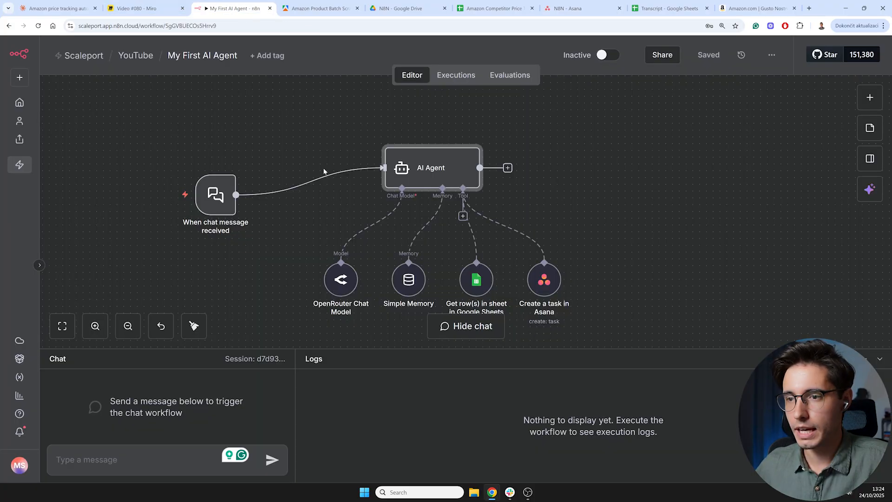
pyautogui.doubleClick(476, 280)
pyautogui.scroll(-1, 447, 260)
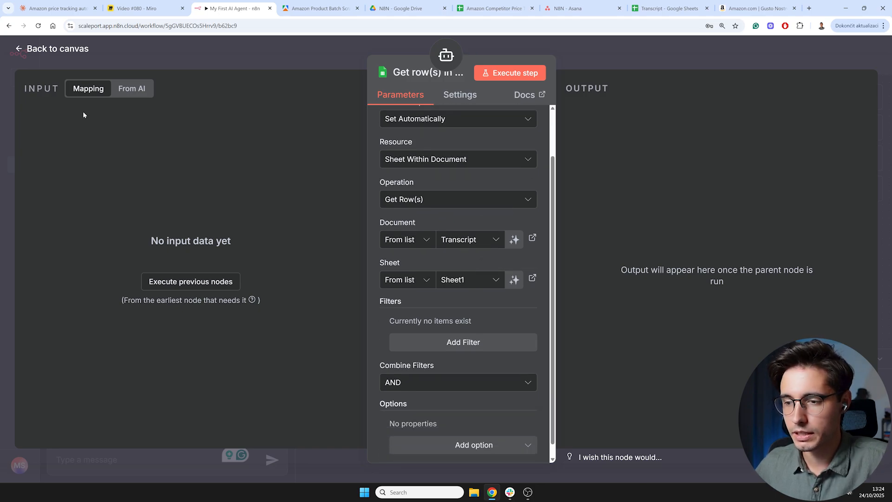
pyautogui.scroll(1, 514, 232)
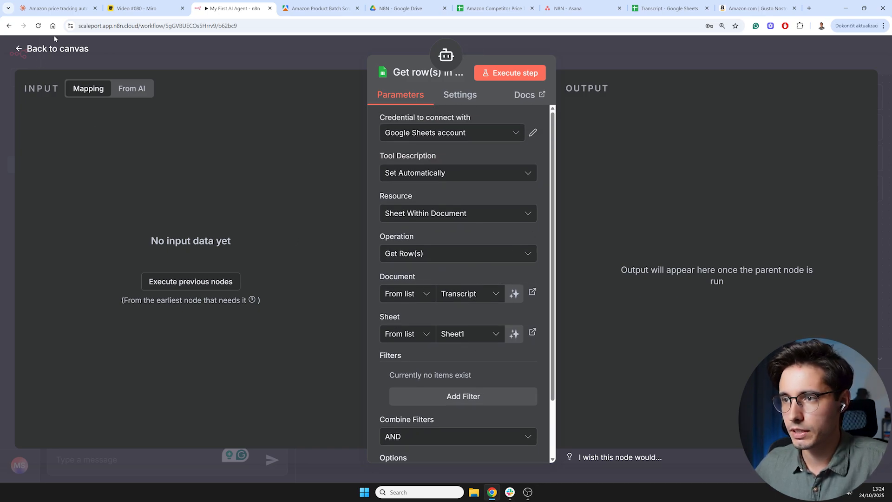
pyautogui.click(25, 52)
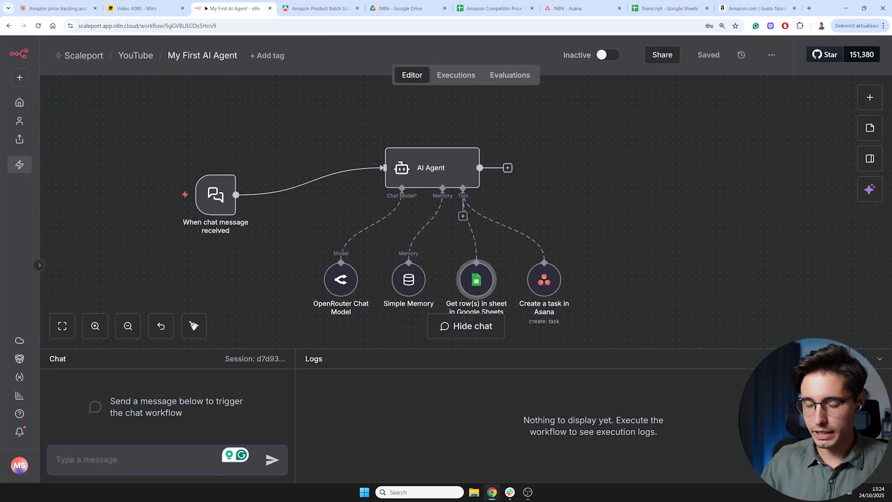
# - Send the chat message "Hey can you use the transcript from my spreadsheet identify the action items and create tasks in Asana accordingly"
pyautogui.write('Hey can you use the transcript ')
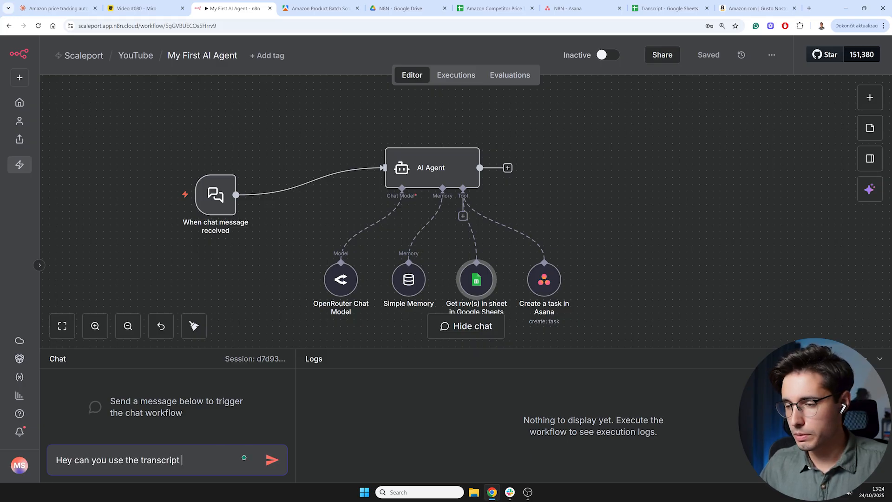
pyautogui.write('from my spread')
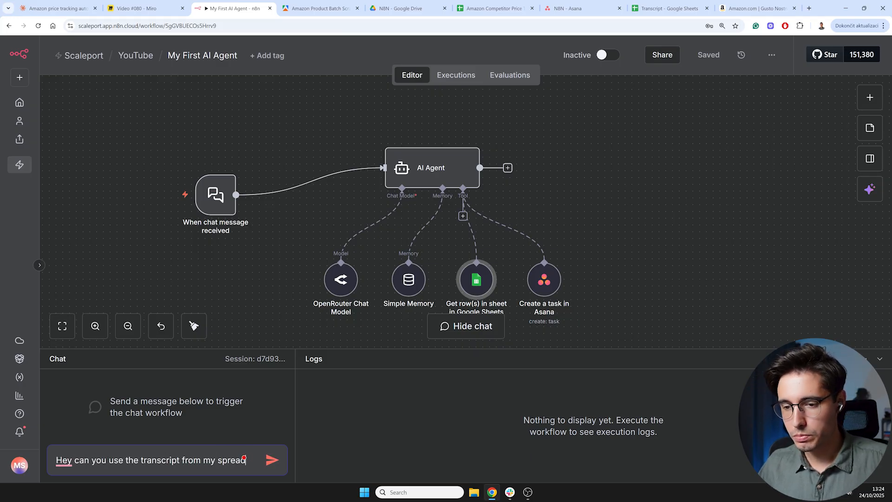
pyautogui.write('sheet identify the a')
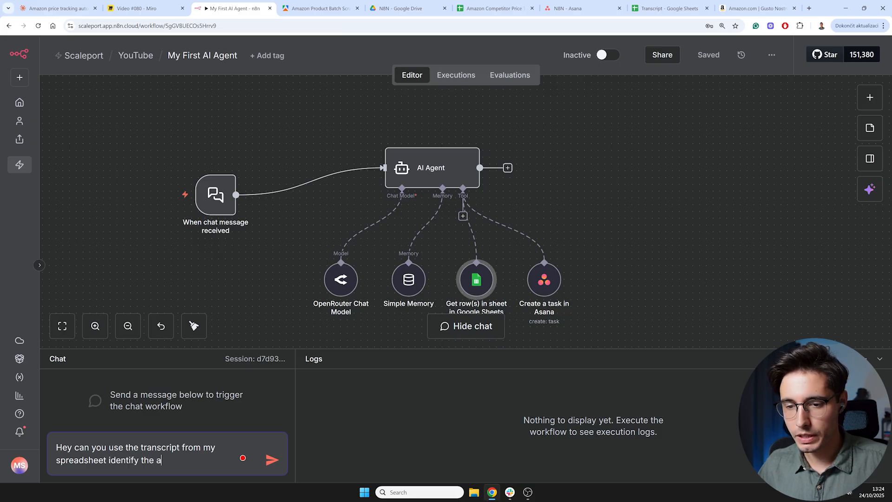
pyautogui.write('ction items and cre')
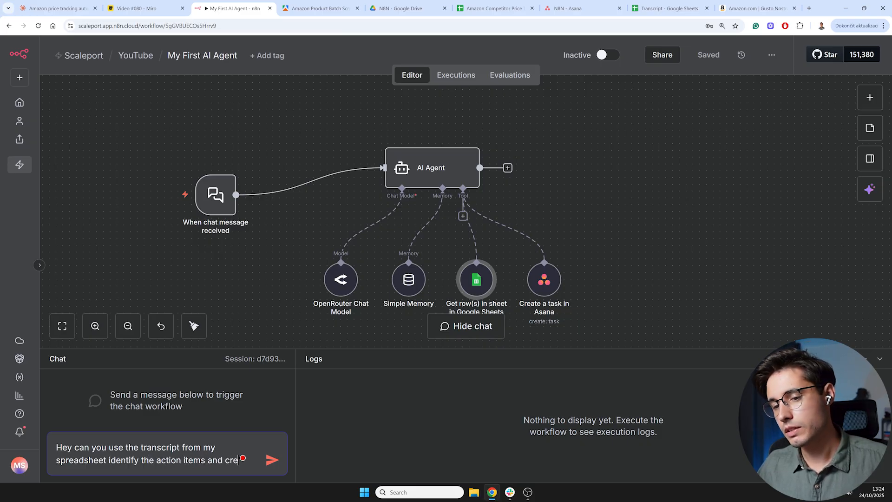
pyautogui.write('ate tasks in Asana')
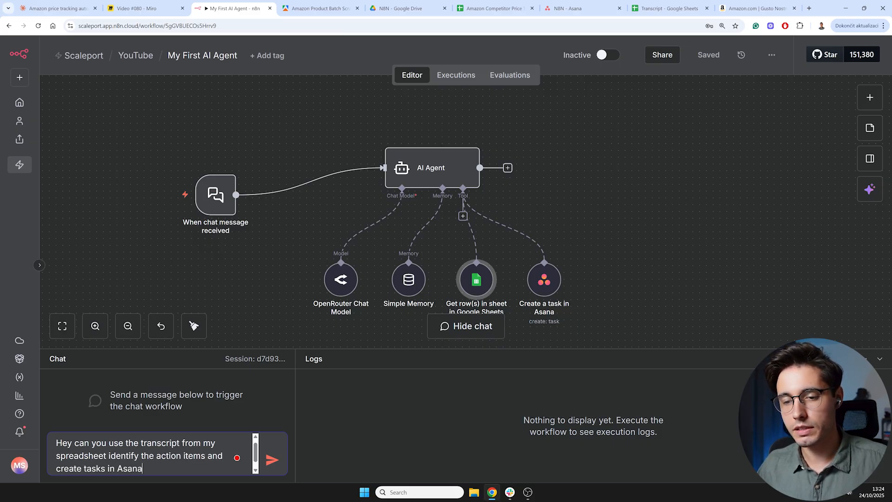
pyautogui.write(' accordingly')
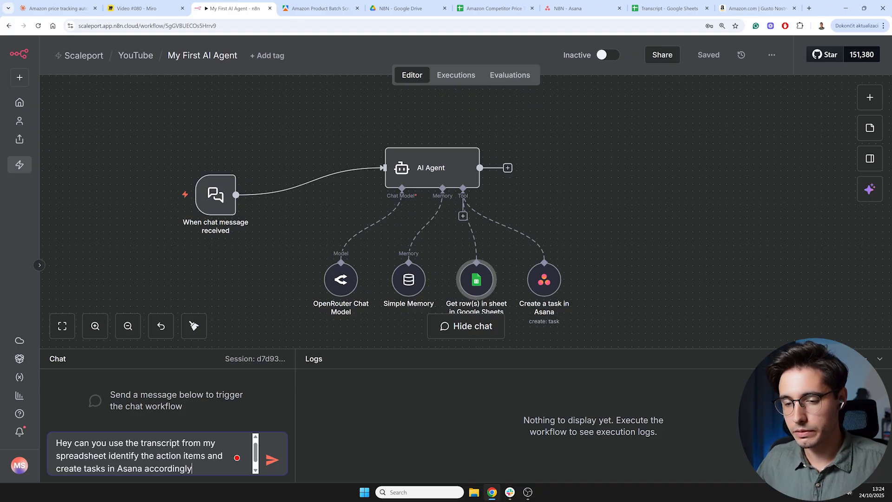
pyautogui.press('Return')
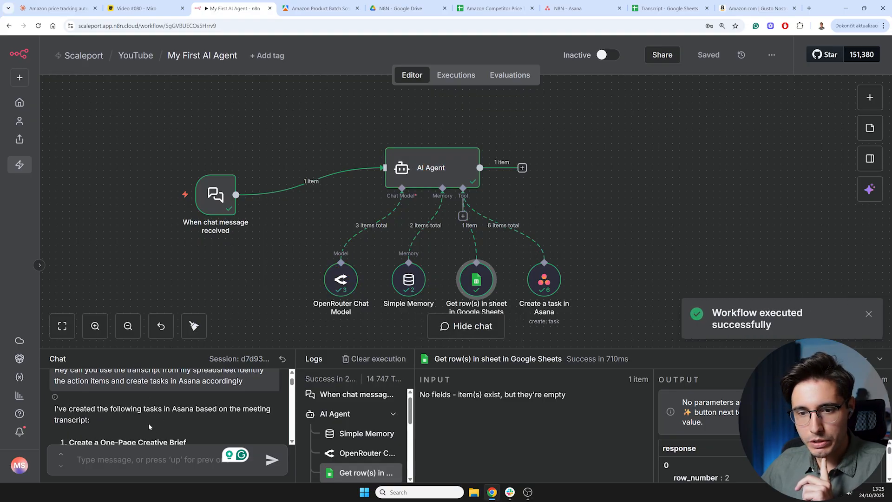
# - Review the agent's reply and the tasks created in the N8N Asana project
pyautogui.scroll(-1, 123, 417)
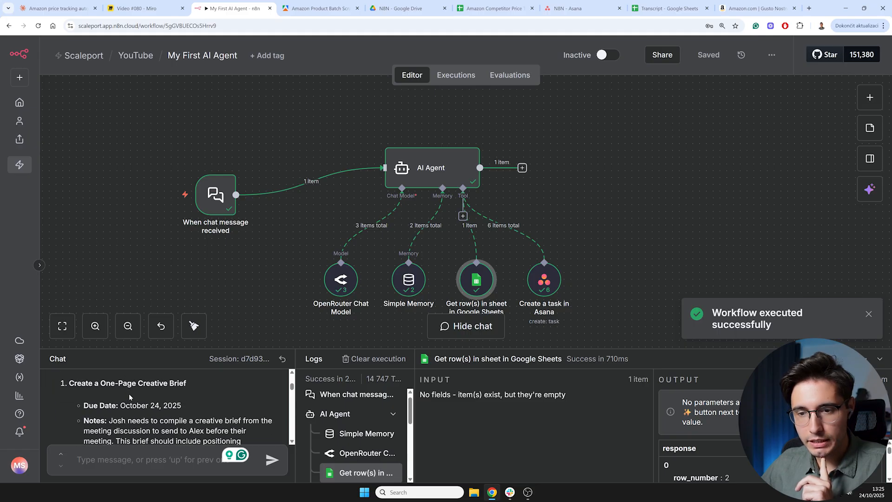
pyautogui.scroll(-2, 129, 394)
pyautogui.click(583, 10)
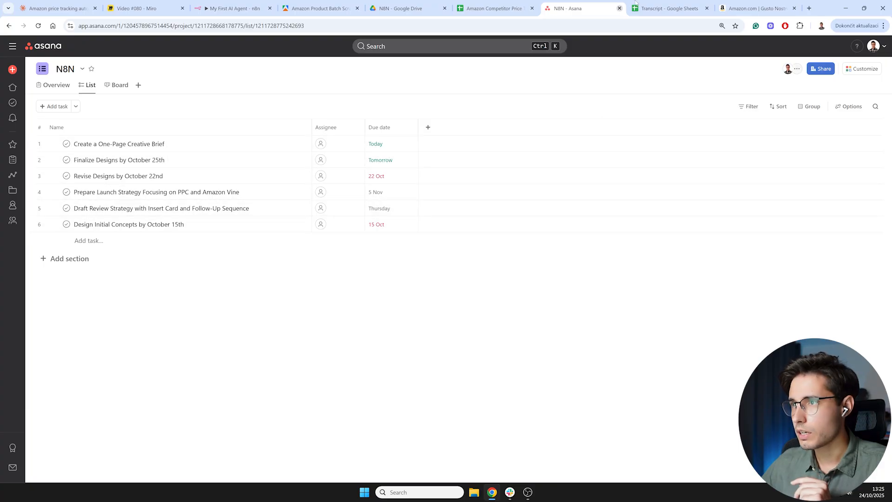
pyautogui.click(666, 10)
pyautogui.click(568, 8)
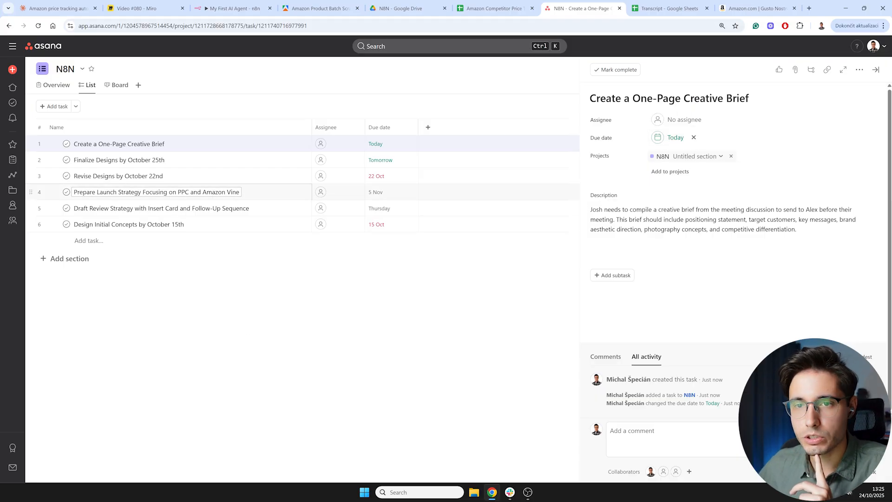
pyautogui.click(232, 9)
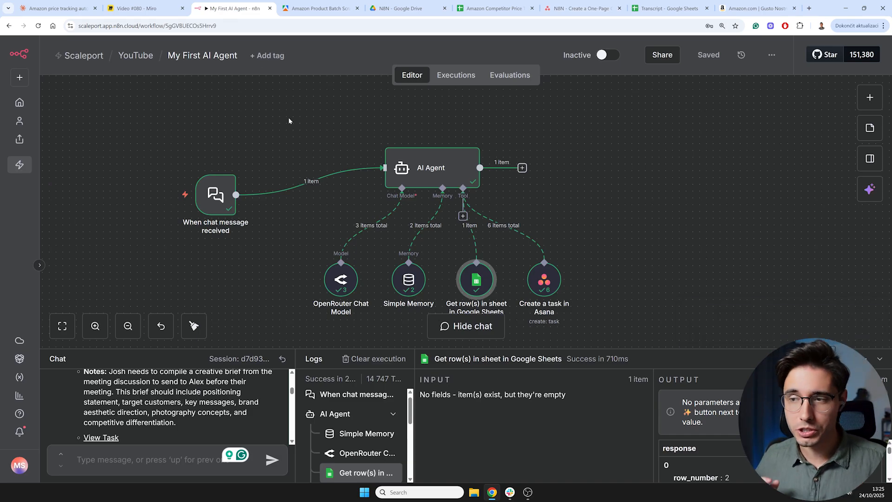
pyautogui.moveTo(349, 175)
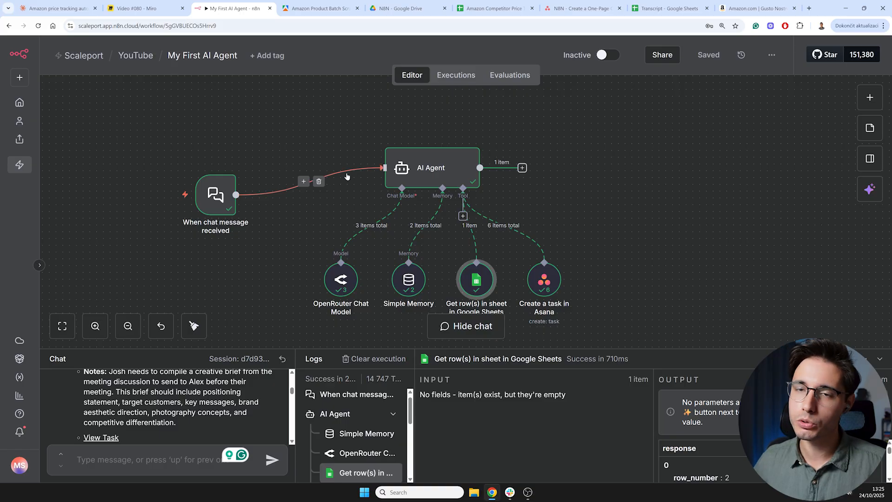